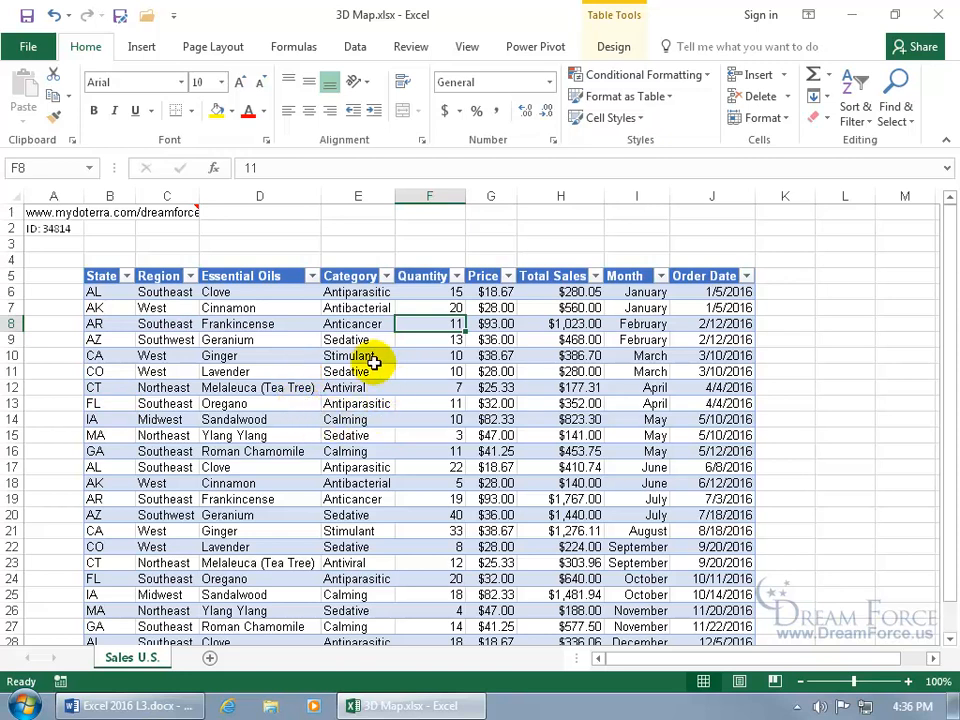
Open the U.S. sales table in 3D Maps
click(142, 48)
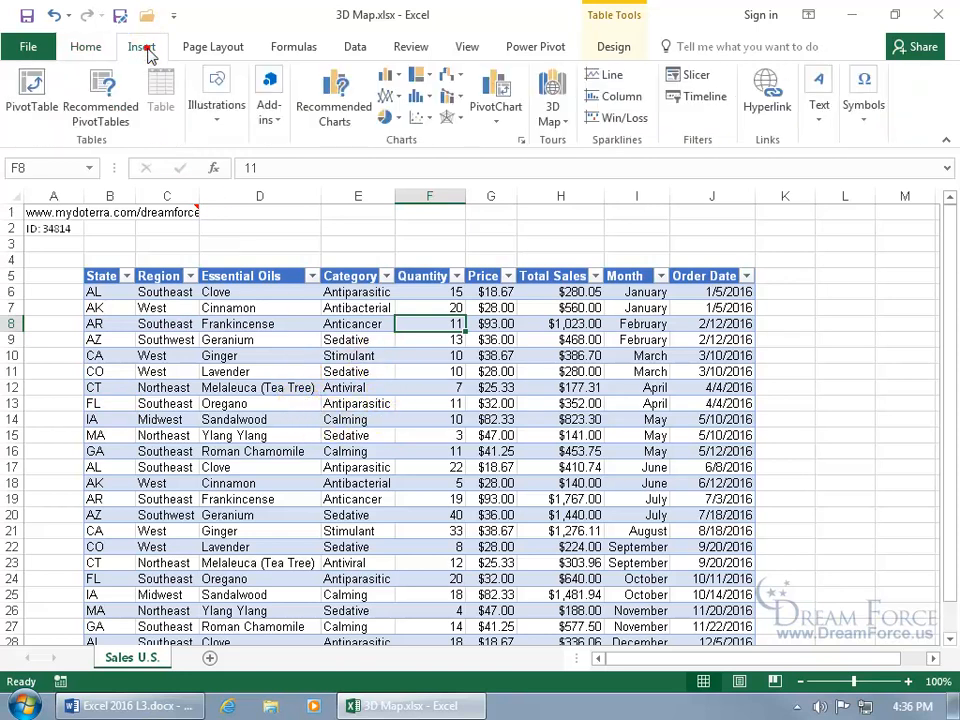
click(553, 90)
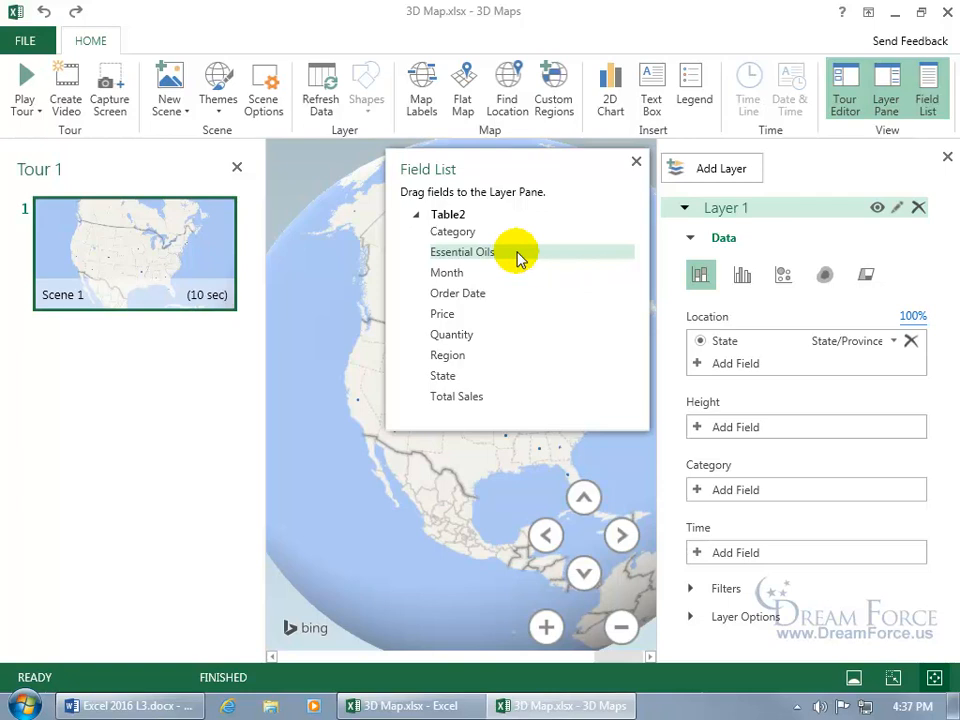
Switch to the Excel workbook to look over the source table, and return to 3D Maps
click(430, 704)
click(456, 450)
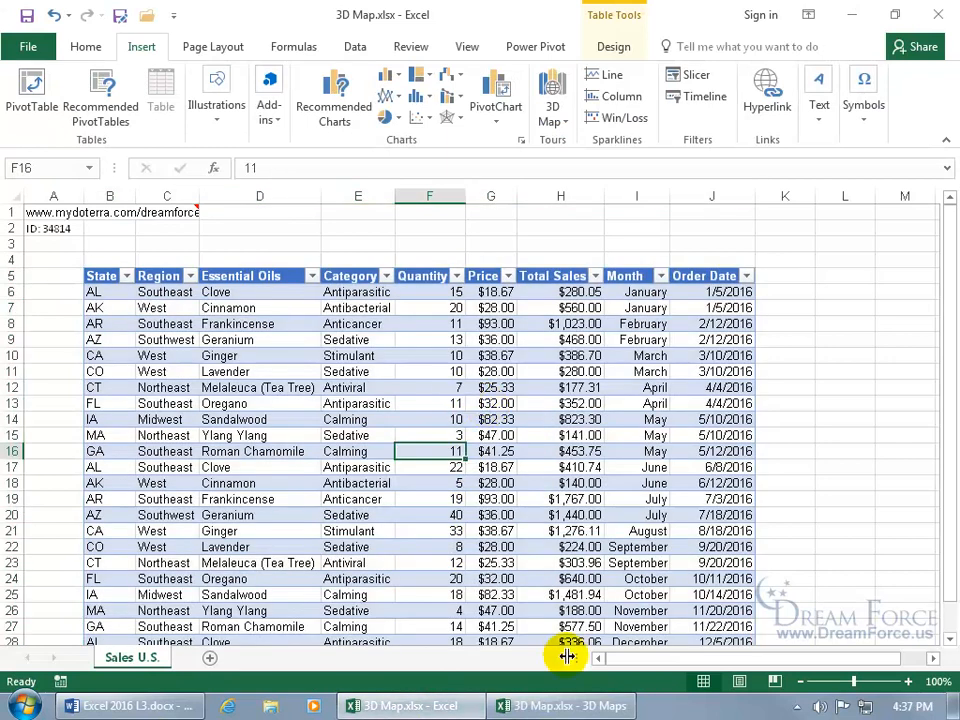
click(568, 705)
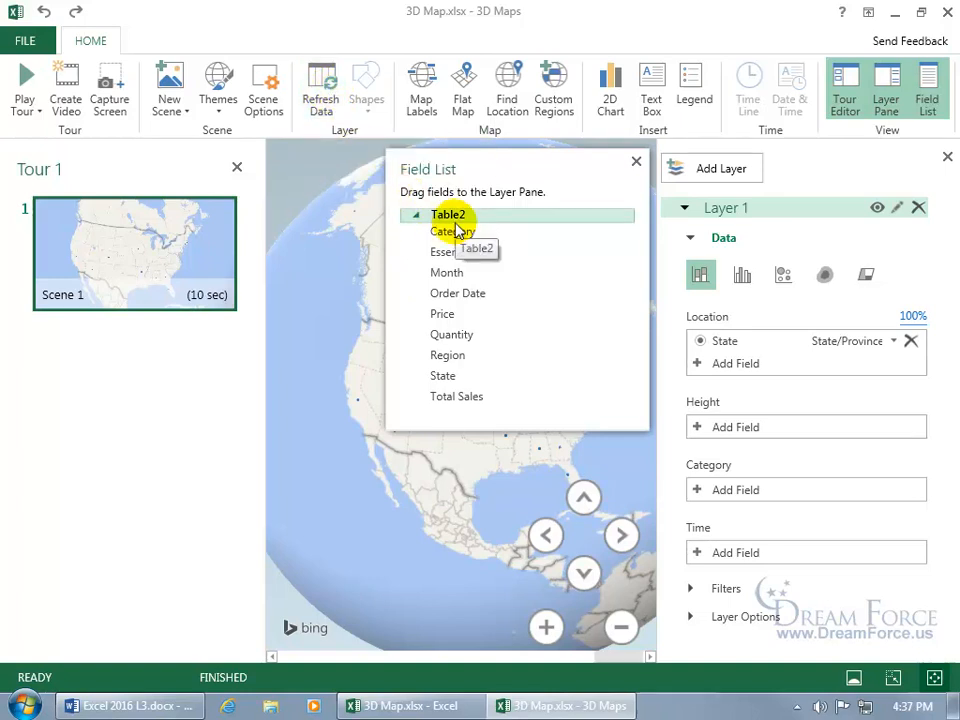
Close the Tour Editor and the Field List to leave more room for the globe
click(635, 162)
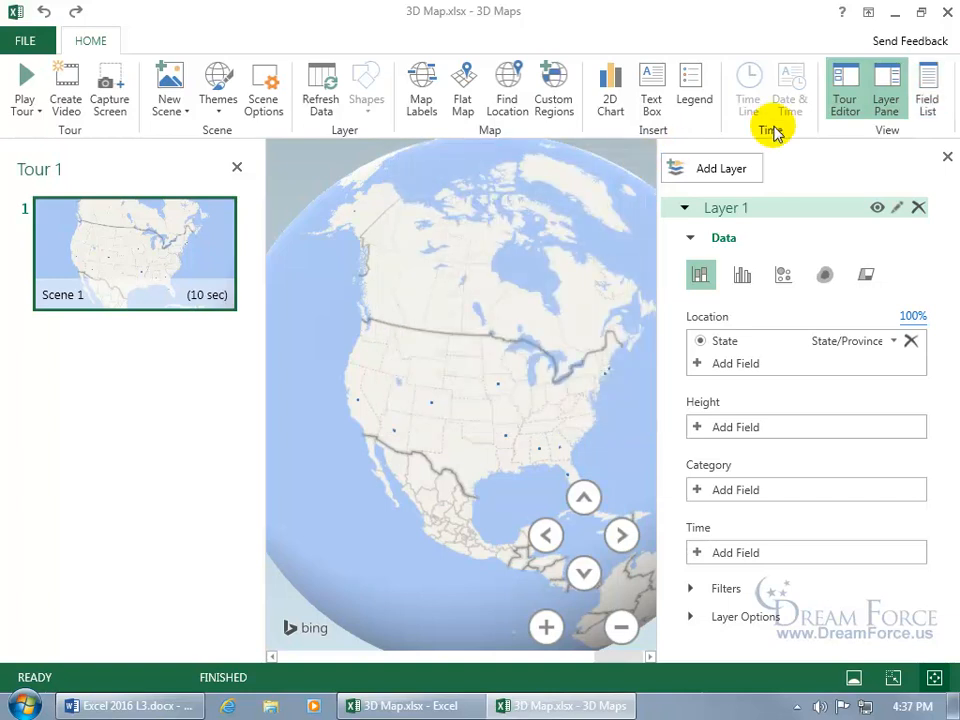
click(927, 94)
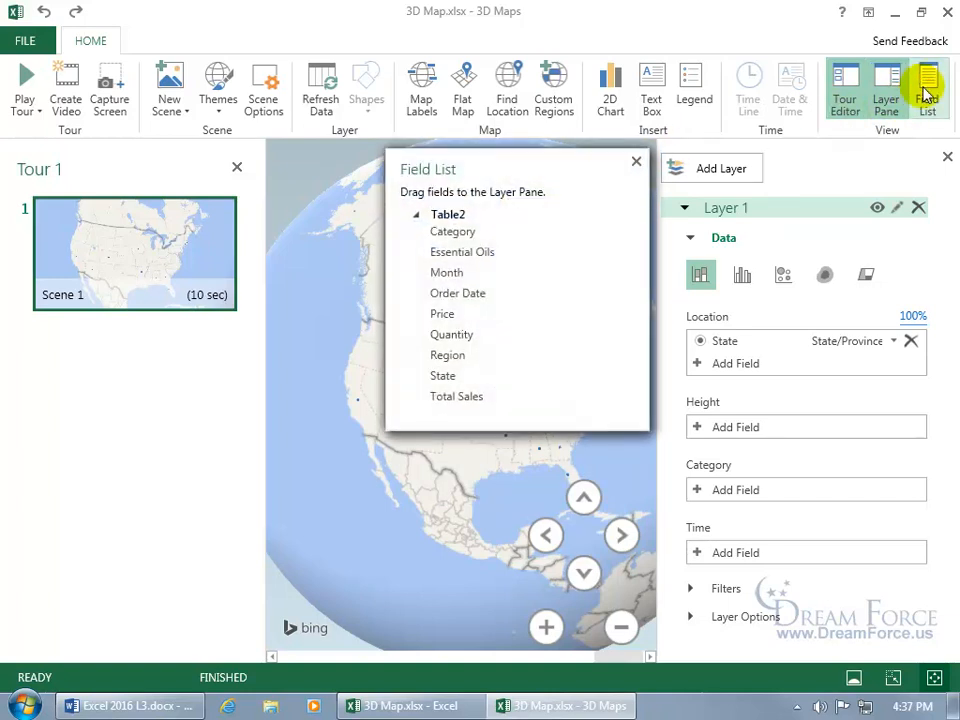
mouse_move(218, 262)
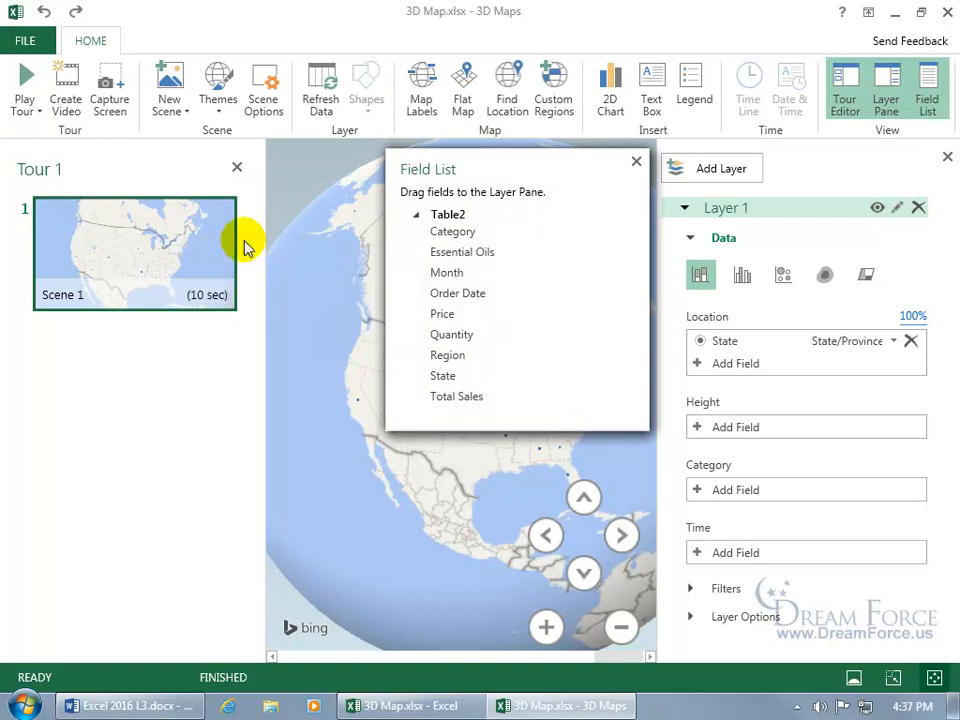
click(236, 167)
click(845, 104)
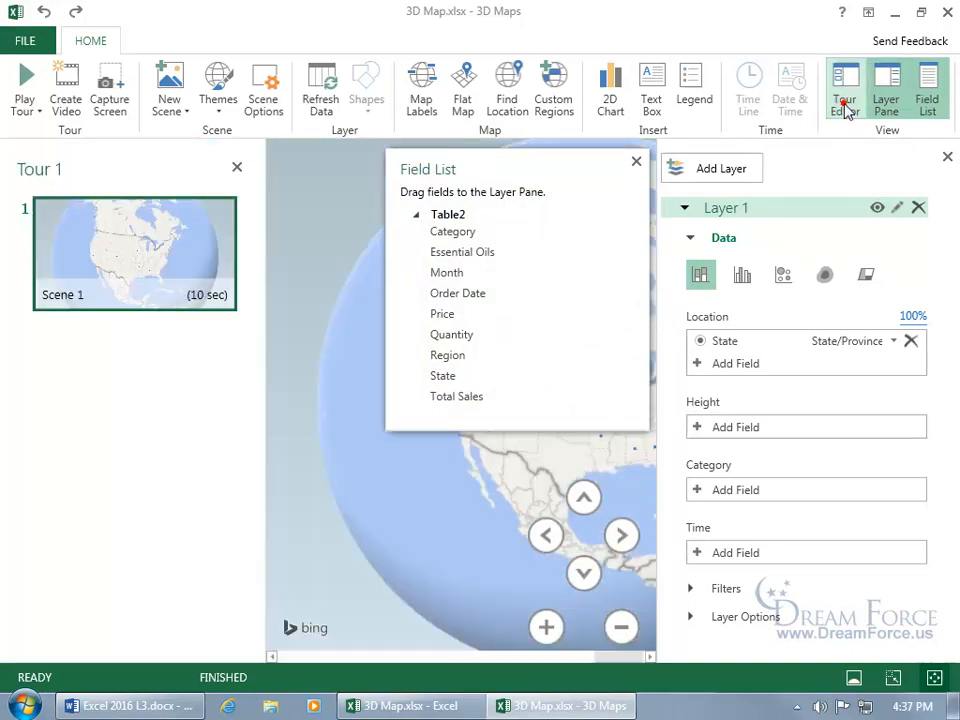
click(237, 170)
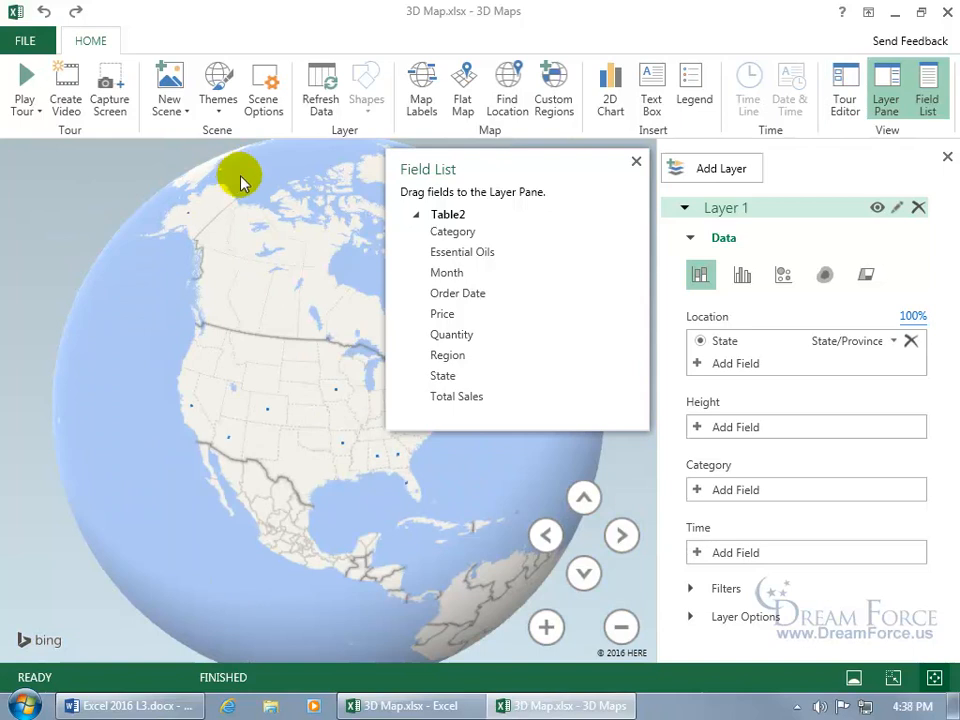
click(636, 162)
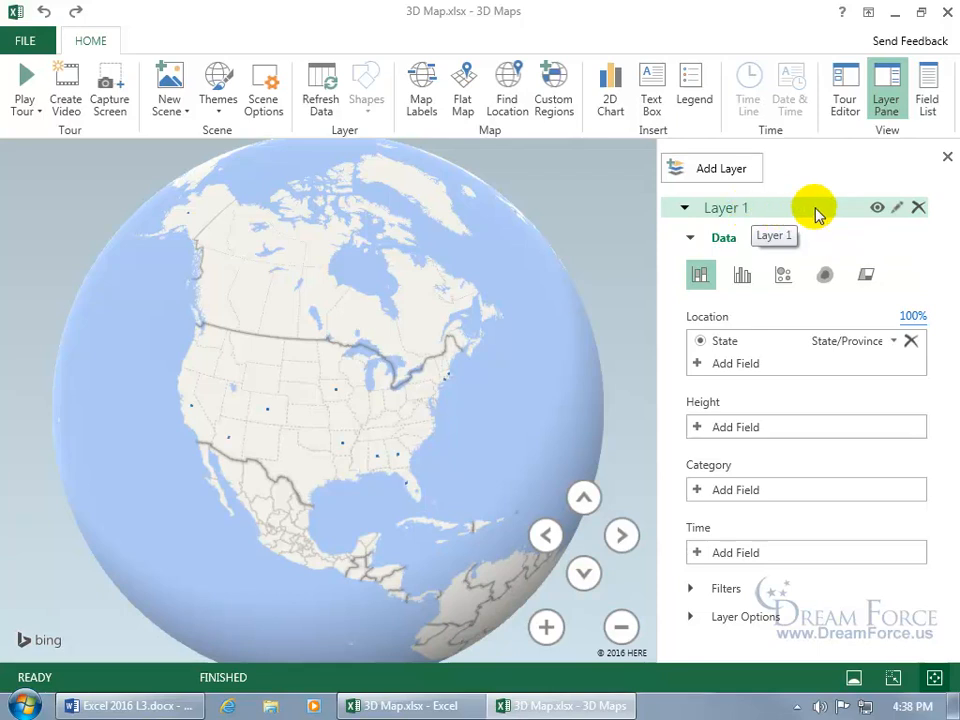
Rename Layer 1 as "U.S. Sales"
click(897, 207)
drag(793, 208, 692, 214)
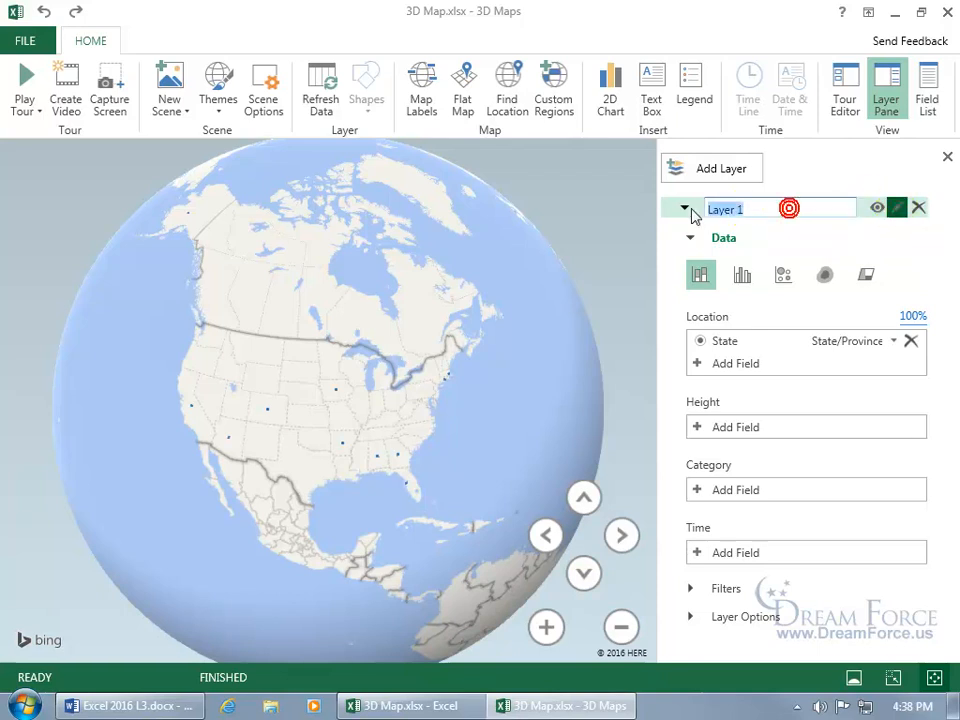
key(BackSpace)
text(U.S. Sales)
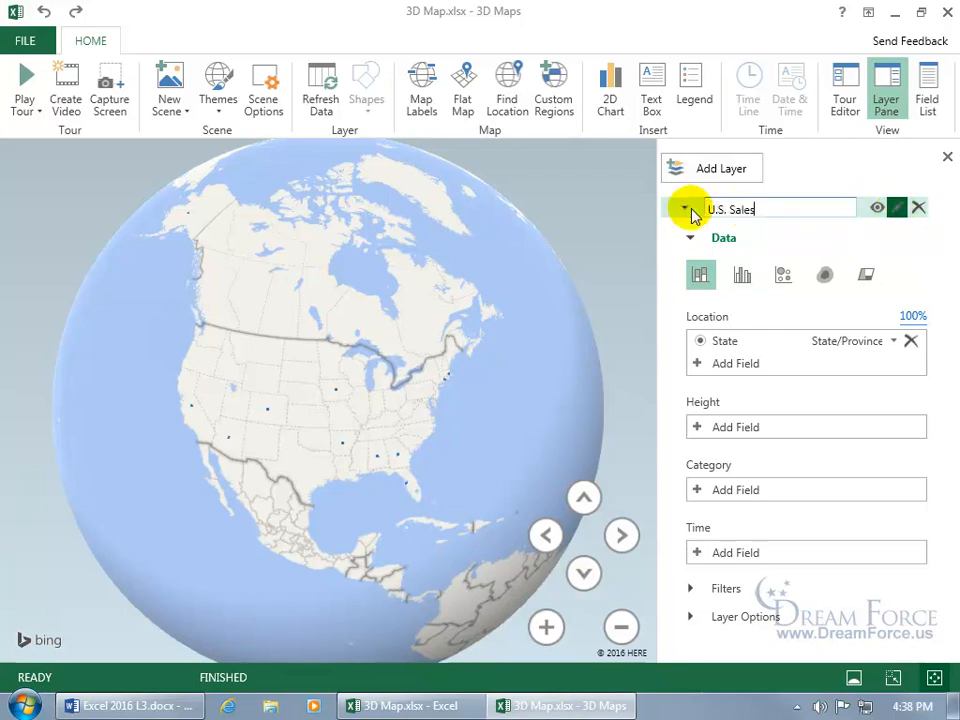
key(Return)
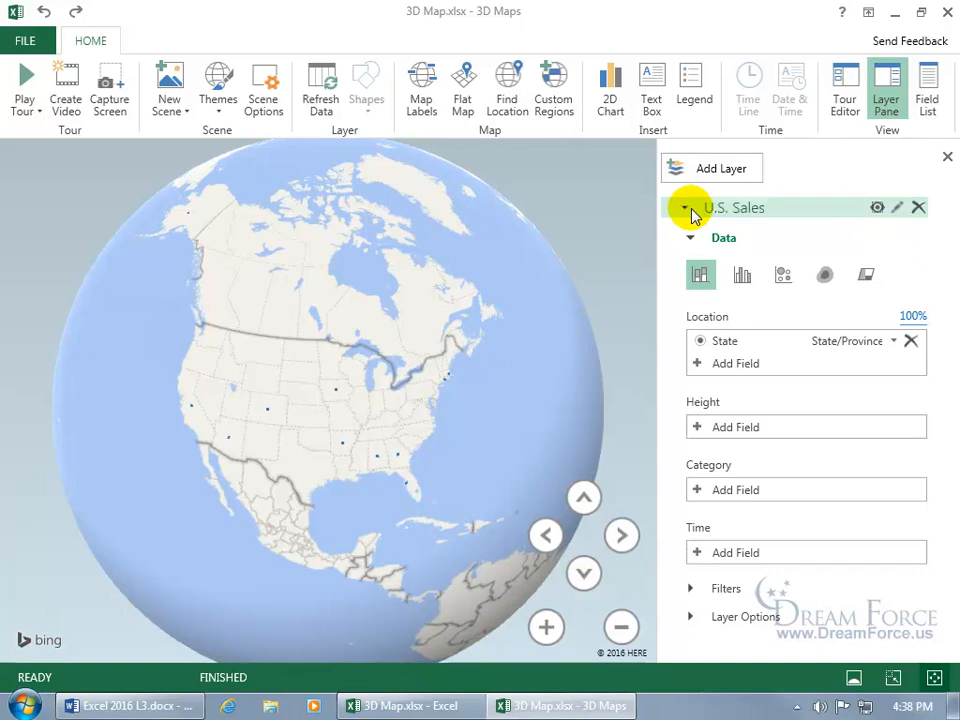
Hide the U.S. Sales layer on the map and show it again
click(877, 209)
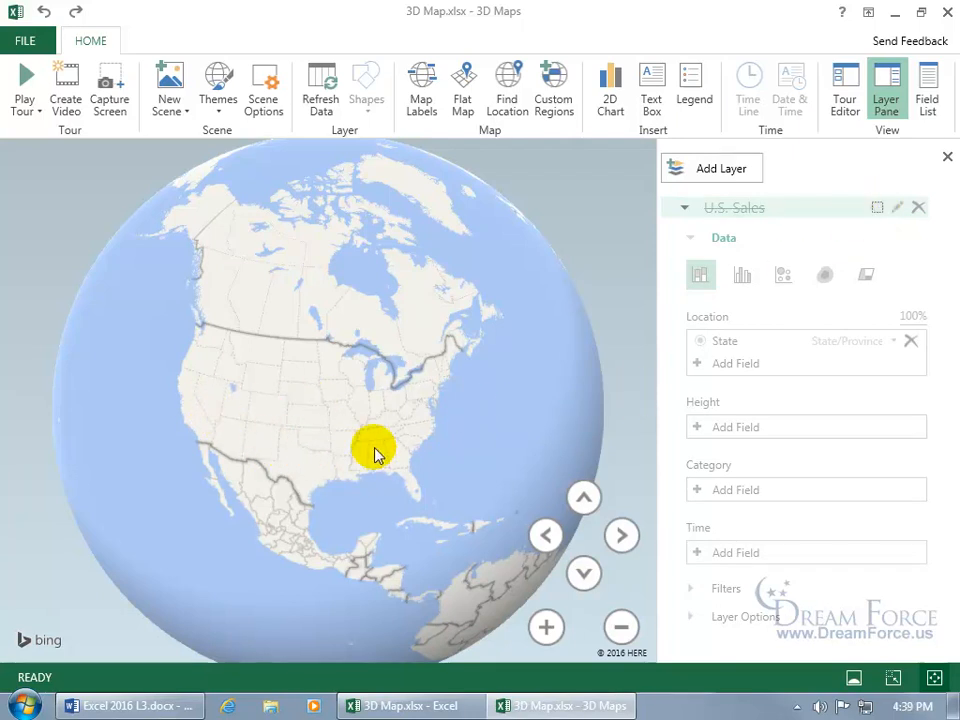
click(877, 208)
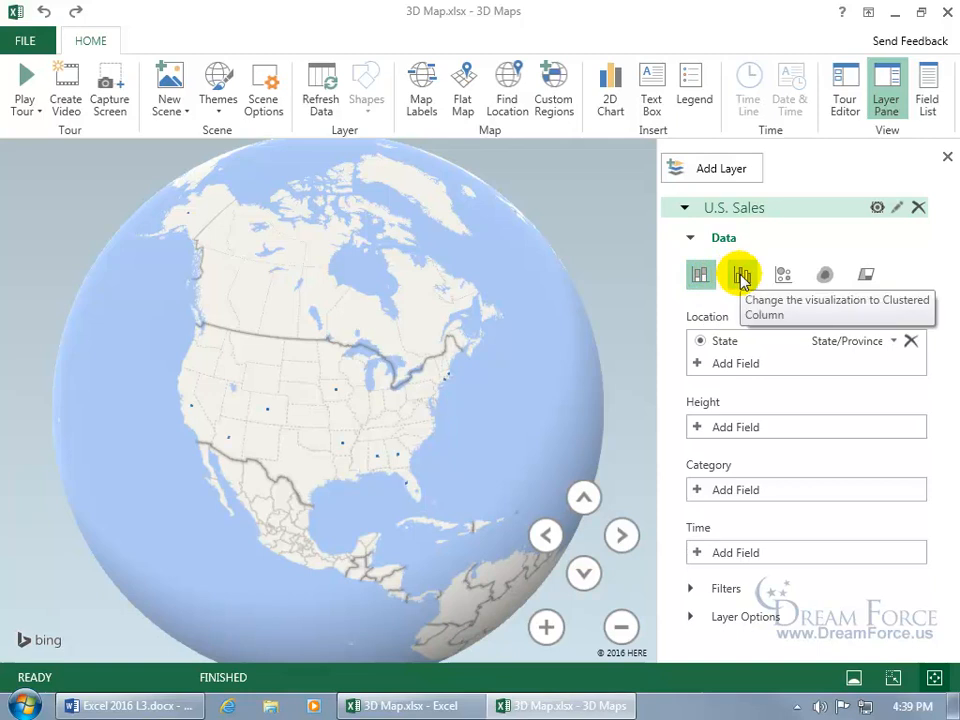
Change the layer's visualization to filled regions, and remove and re-add State as its location field
click(866, 276)
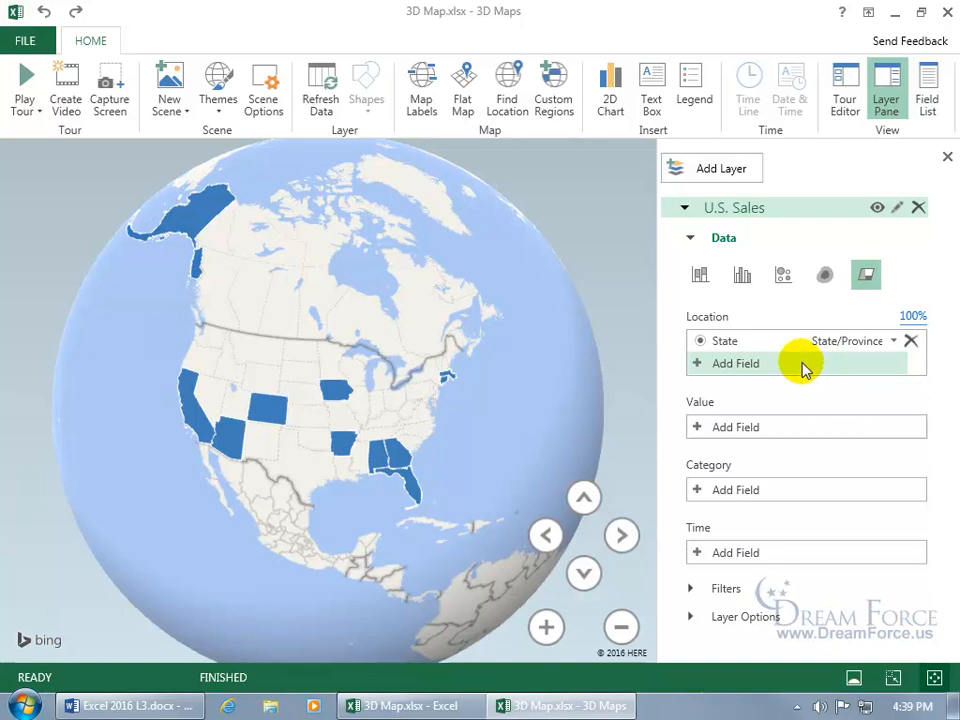
click(910, 341)
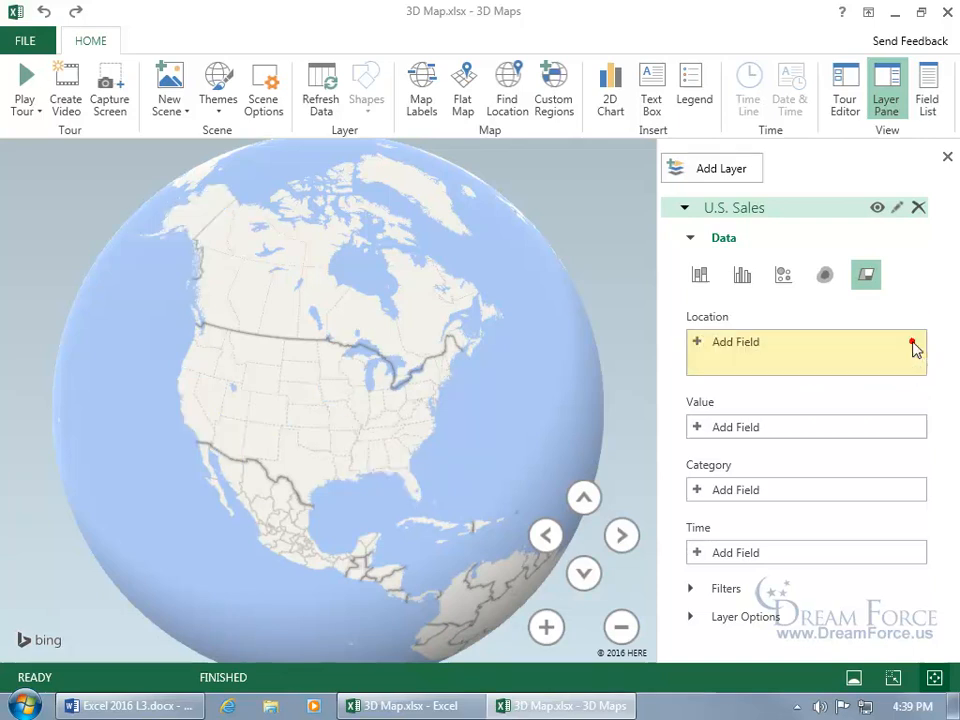
click(737, 343)
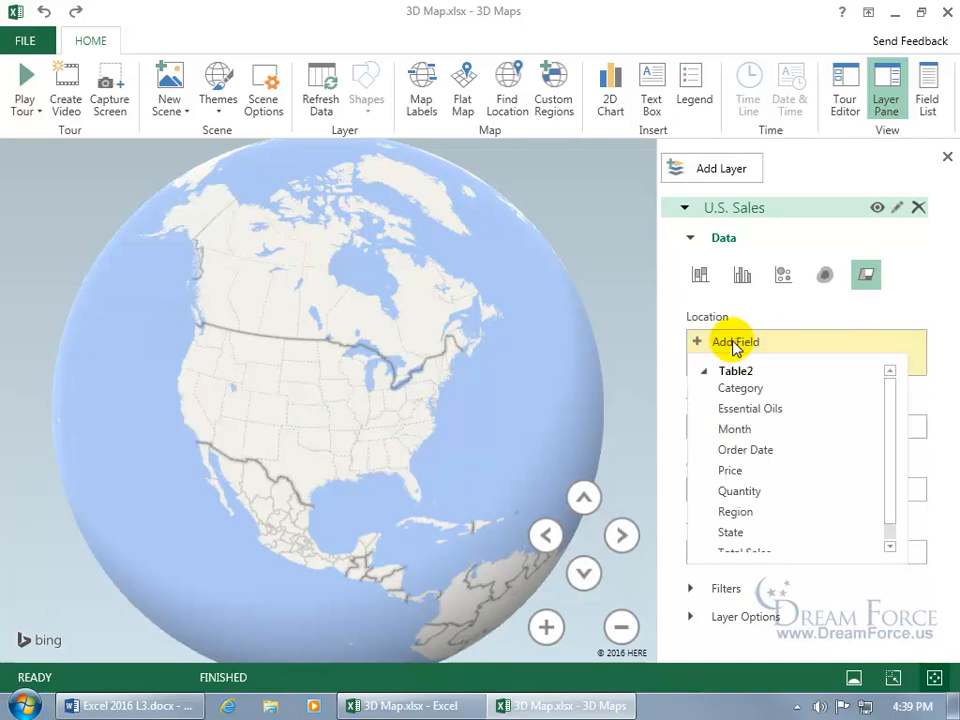
click(889, 425)
click(754, 511)
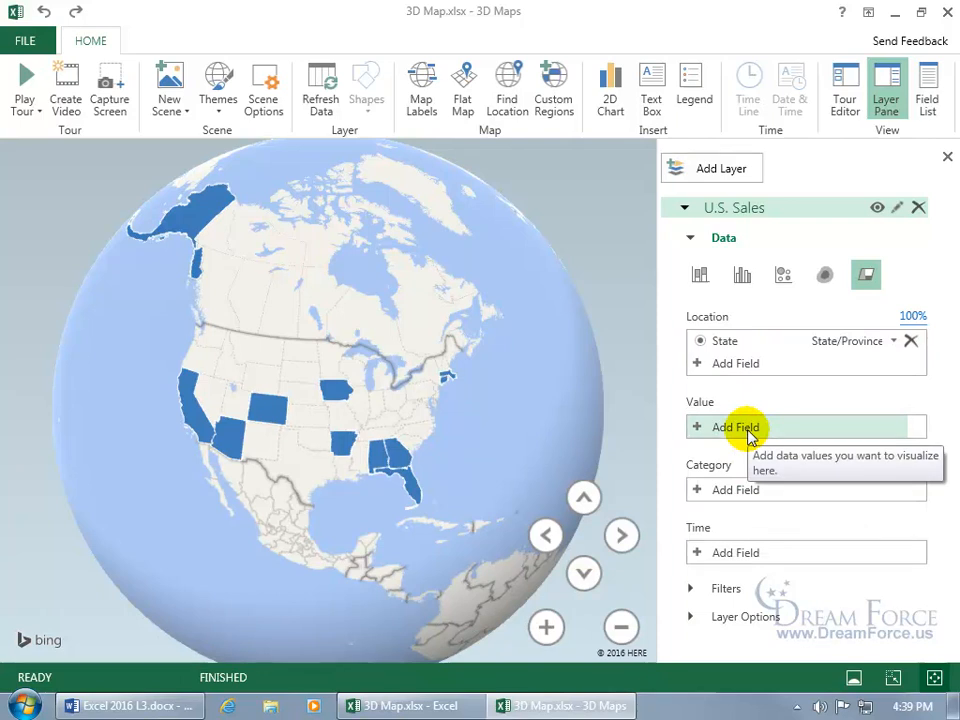
Add Total Sales as the value field of the U.S. Sales layer
click(748, 429)
click(885, 495)
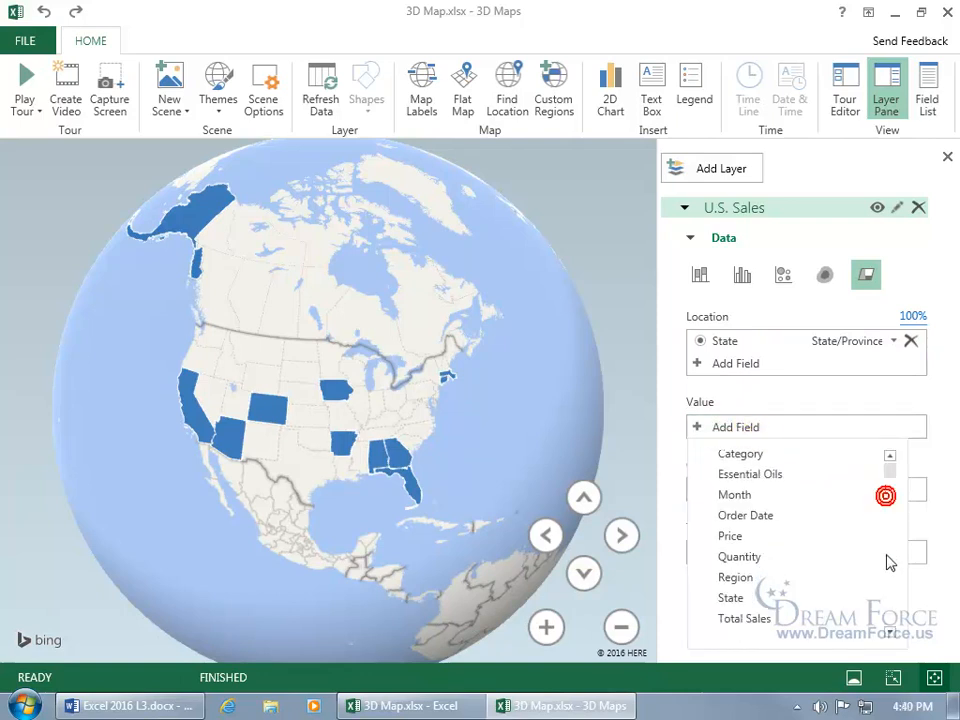
click(744, 619)
Move the U.S. Sales legend up over Canada and remove it from the map
click(253, 585)
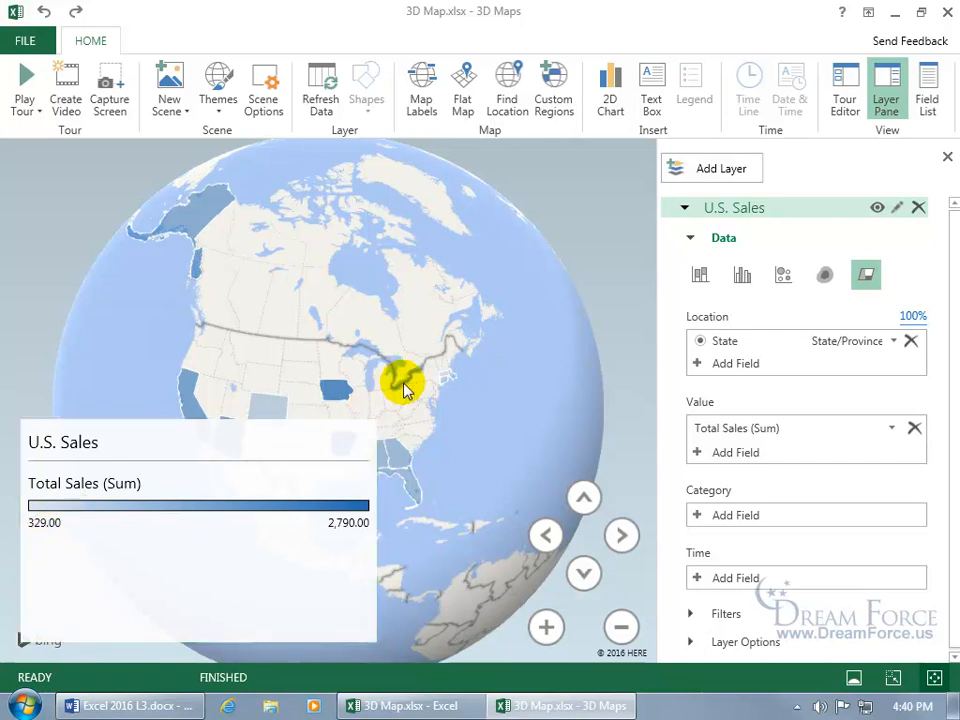
mouse_move(450, 380)
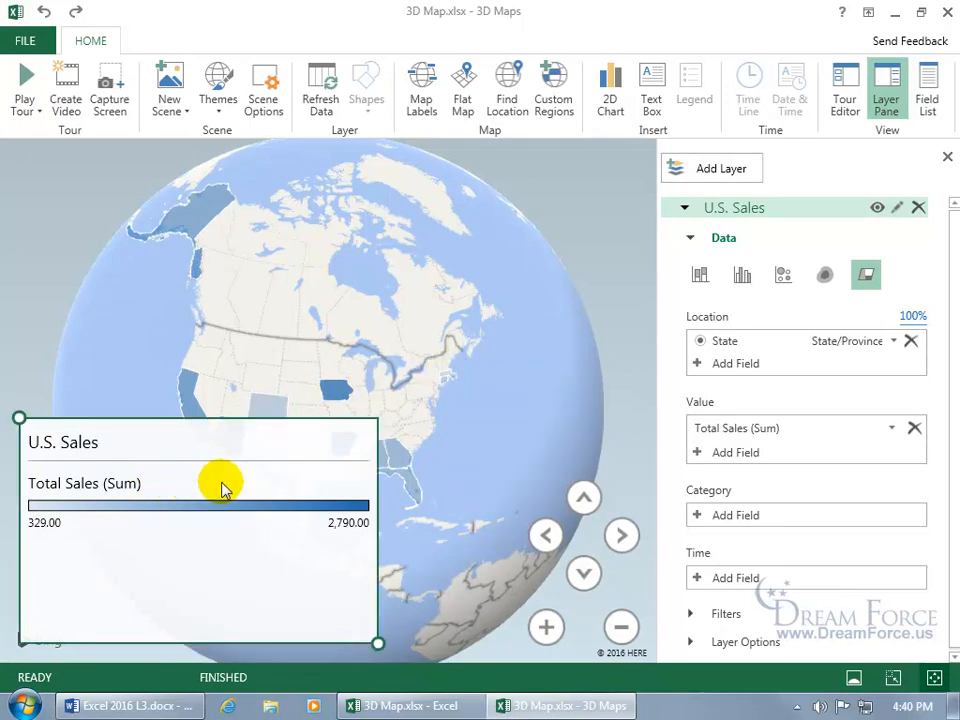
drag(303, 436, 481, 270)
mouse_move(343, 449)
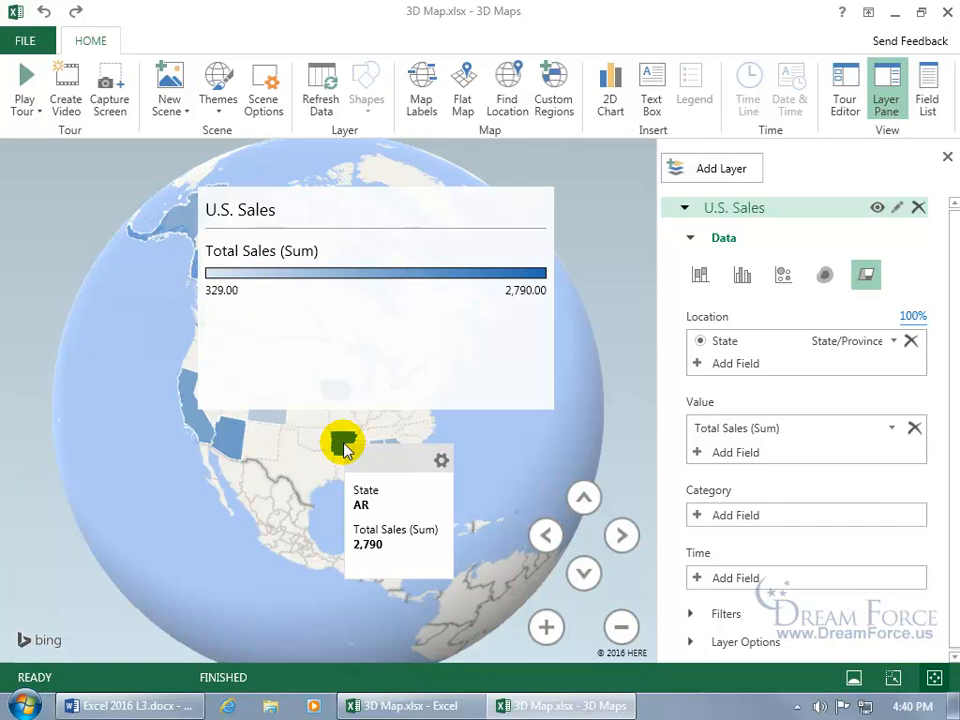
mouse_move(346, 354)
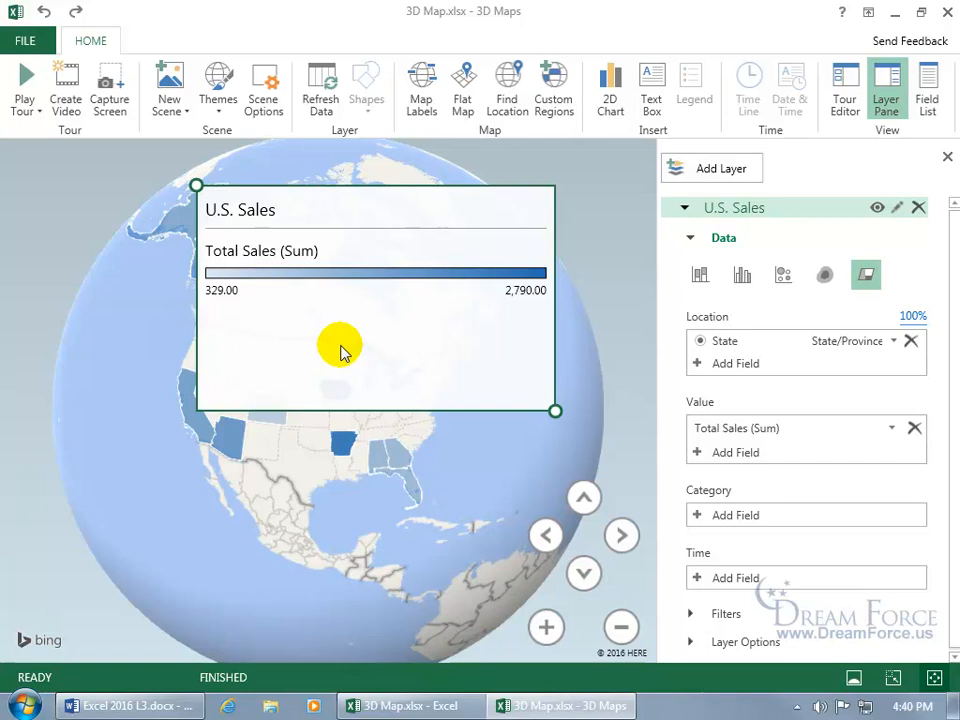
right_click(340, 342)
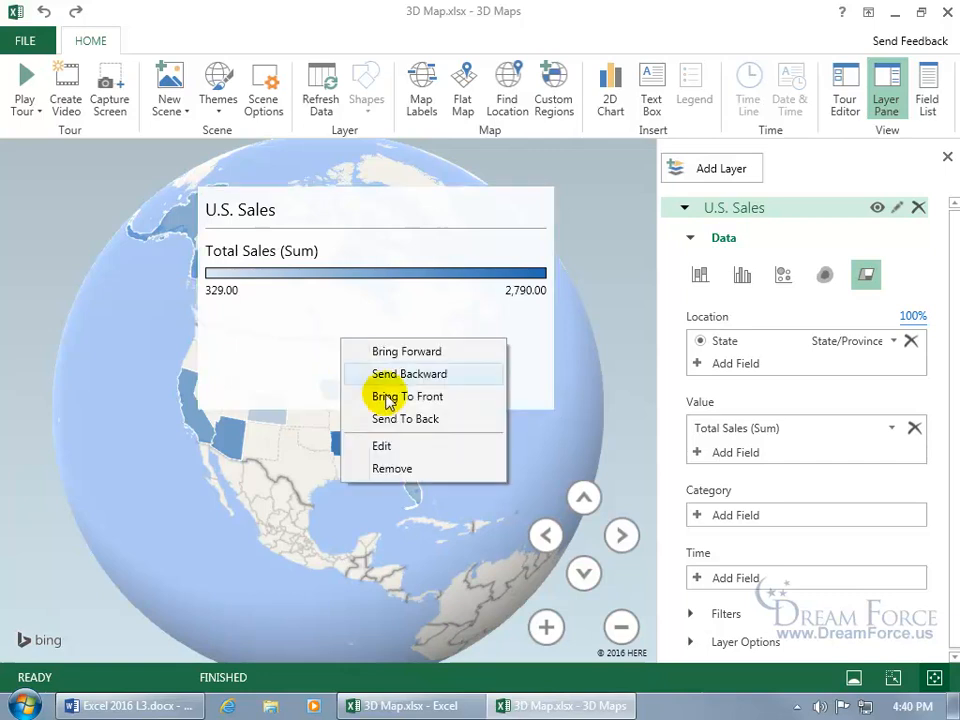
click(405, 468)
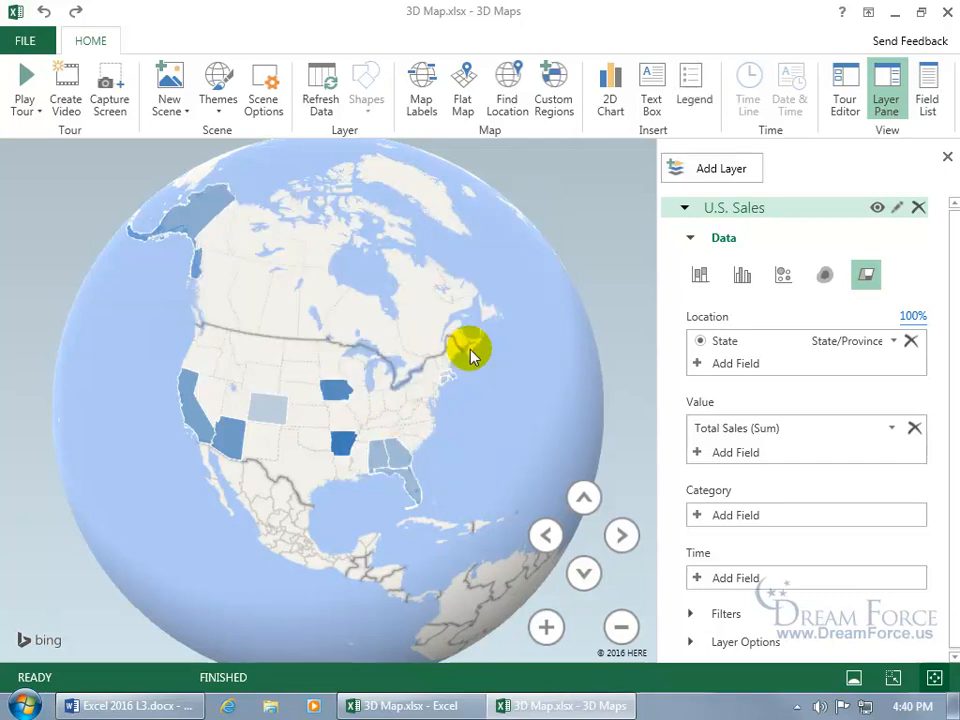
Insert the map legend, shrink it to fit its content and place it over the globe's northeastern edge
click(690, 82)
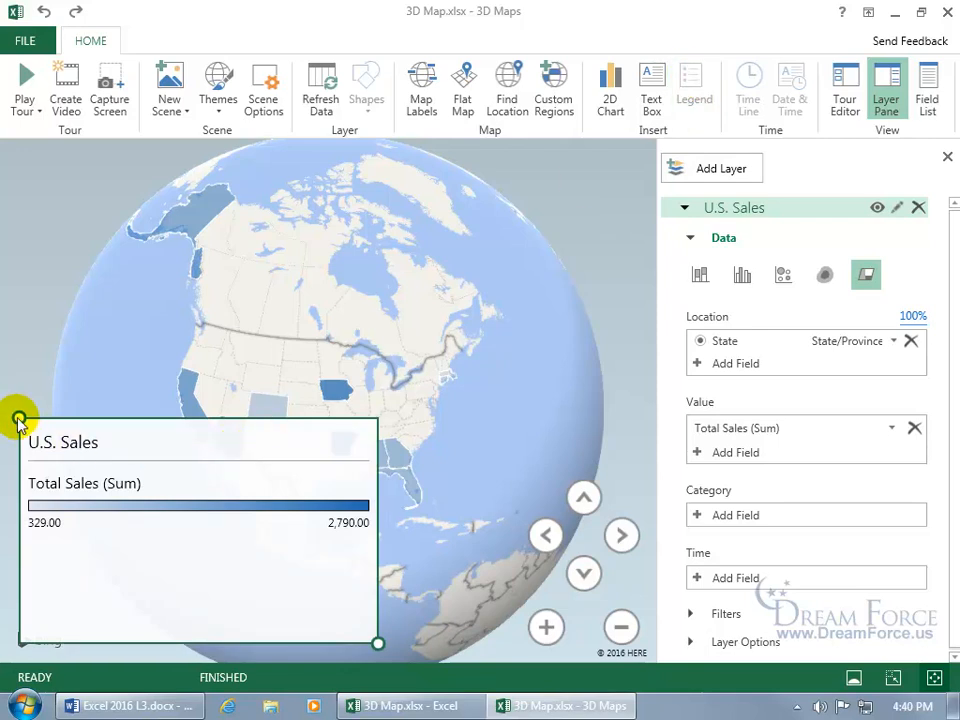
drag(19, 420, 240, 519)
drag(317, 529, 525, 197)
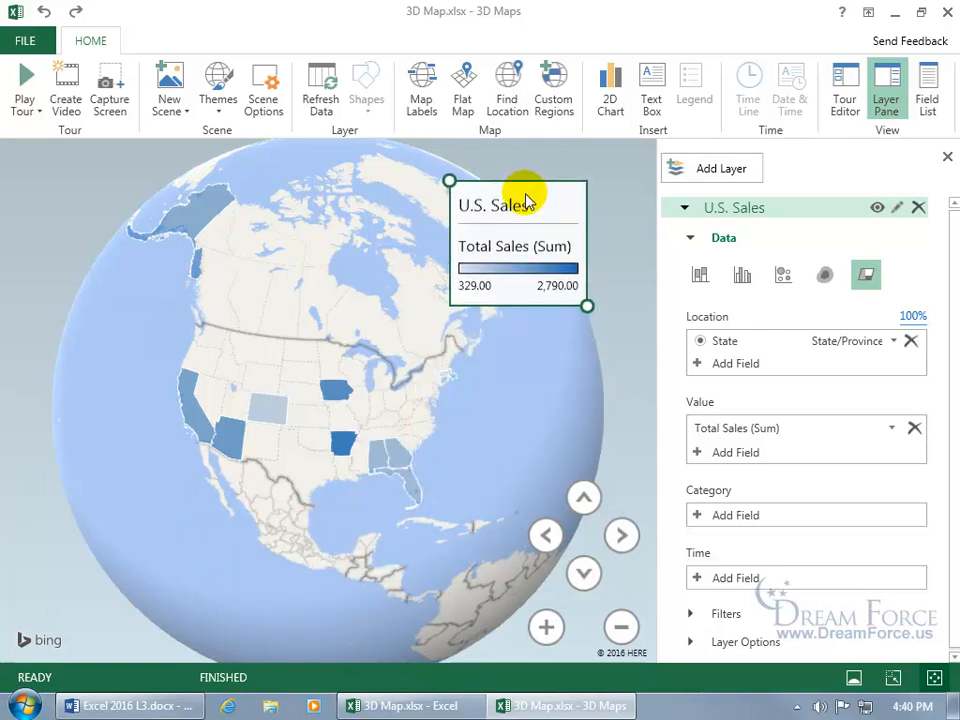
click(527, 418)
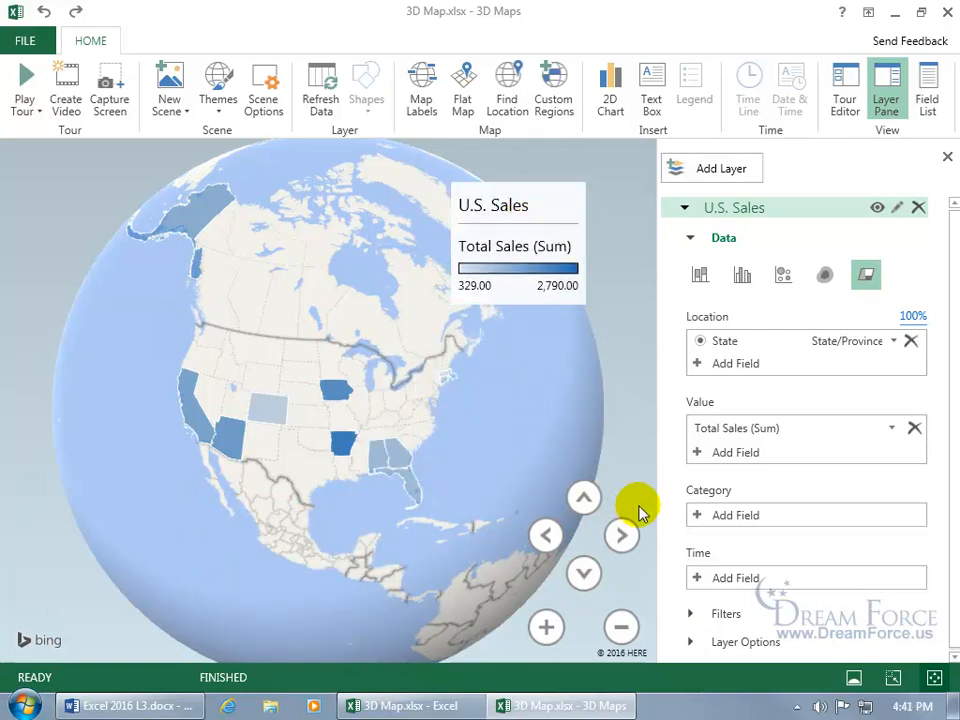
Add the Category field as the category of the U.S. Sales layer
click(716, 517)
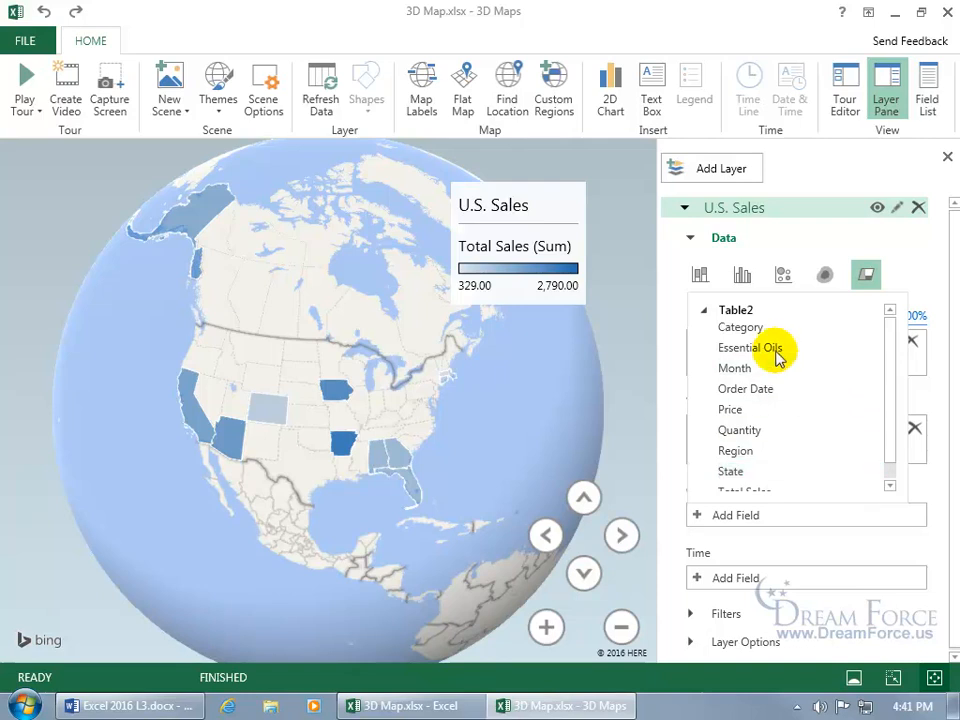
click(757, 328)
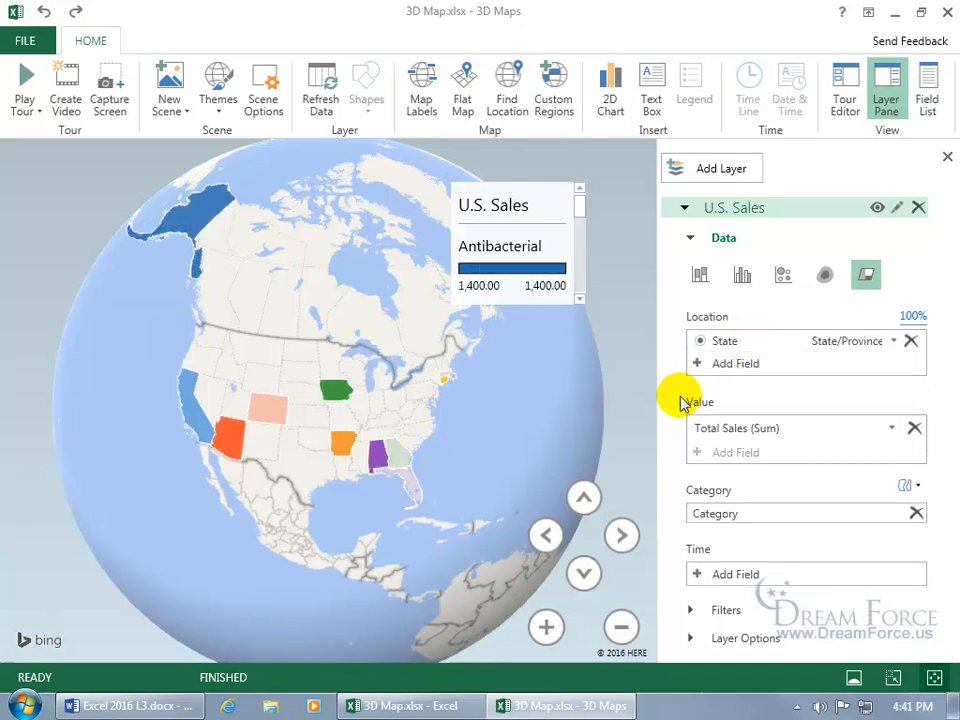
Examine the legend's category colours and compare them with the sales details for Florida and Alabama
click(518, 298)
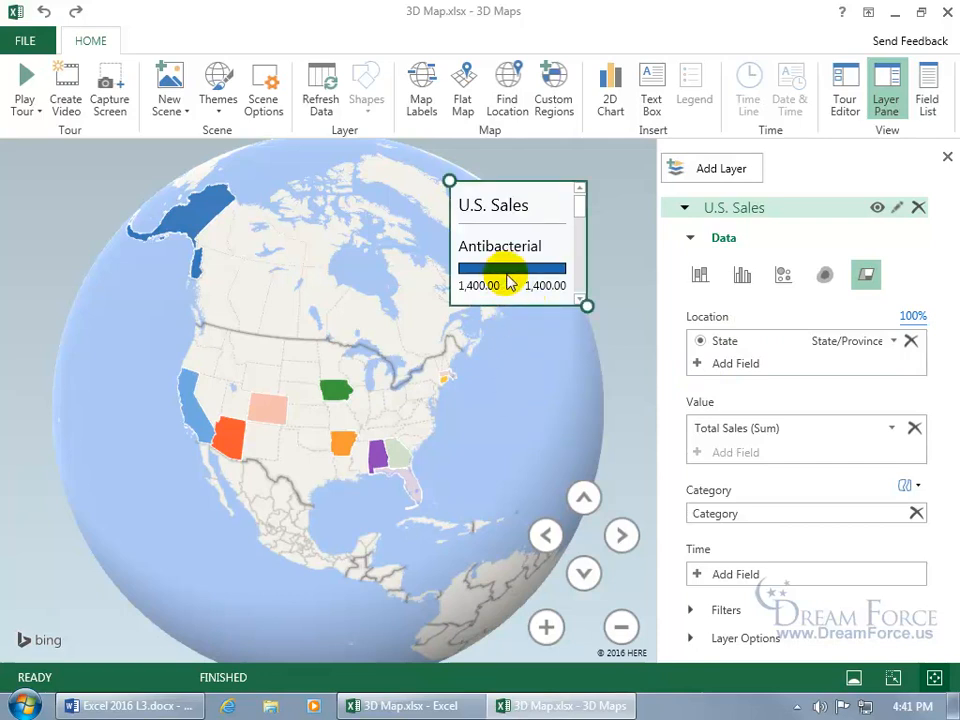
click(578, 298)
click(578, 298)
click(578, 298)
click(578, 298)
click(578, 298)
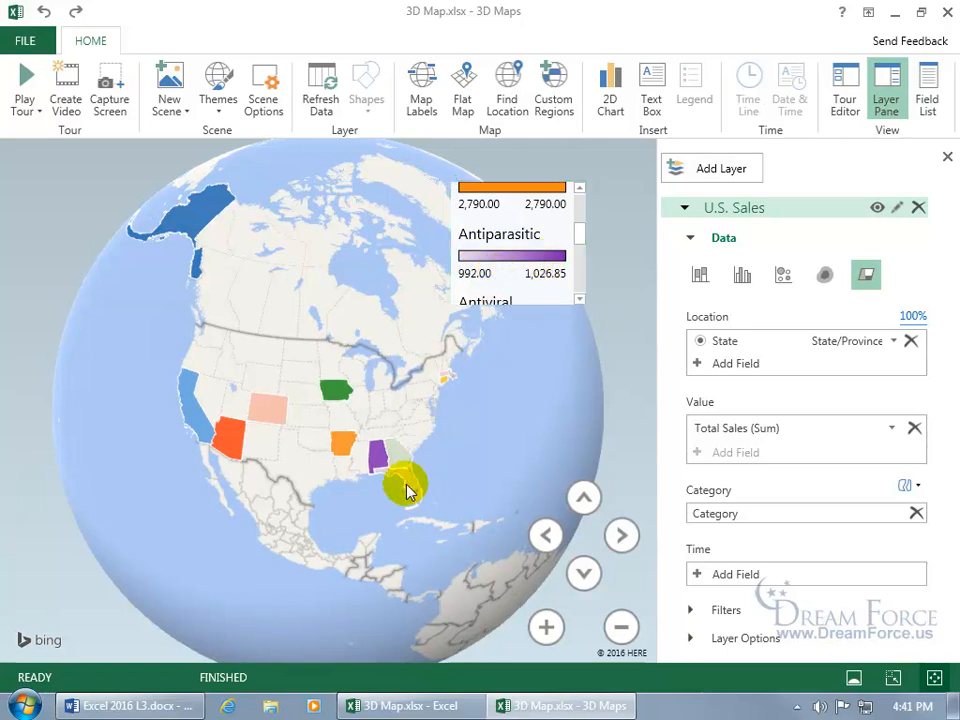
mouse_move(407, 490)
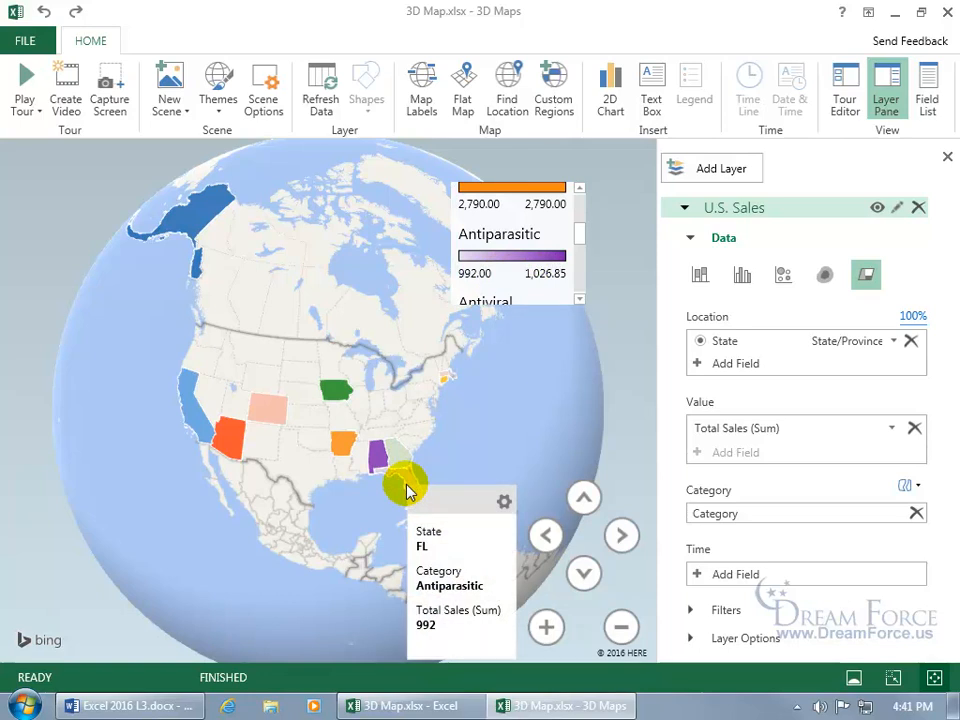
mouse_move(377, 458)
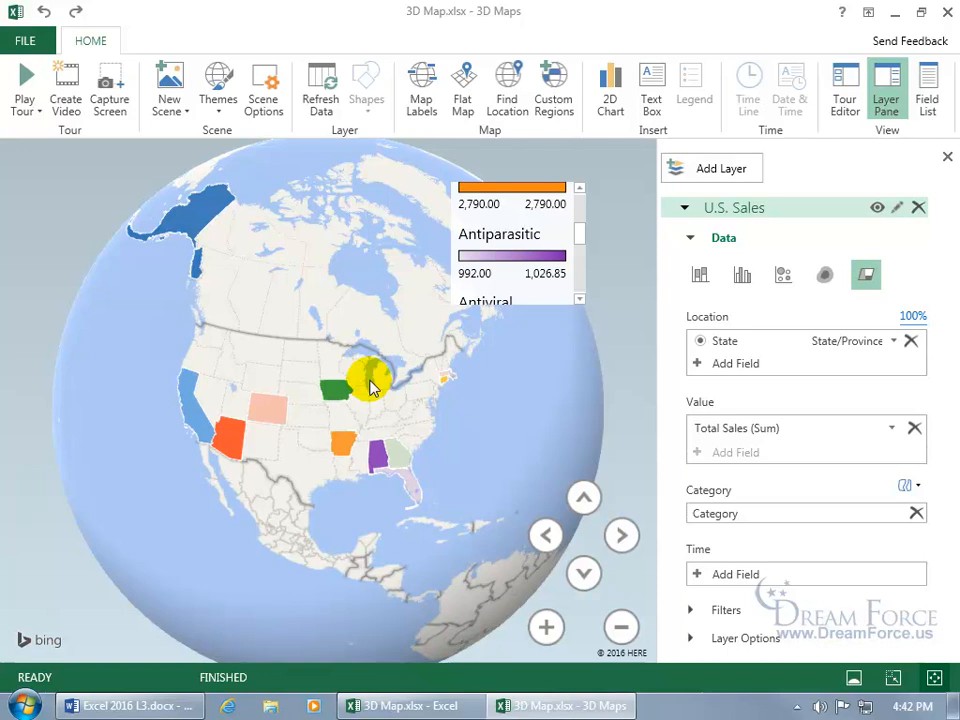
Remove the Category field from the U.S. Sales layer and add it back as the layer's category
click(917, 514)
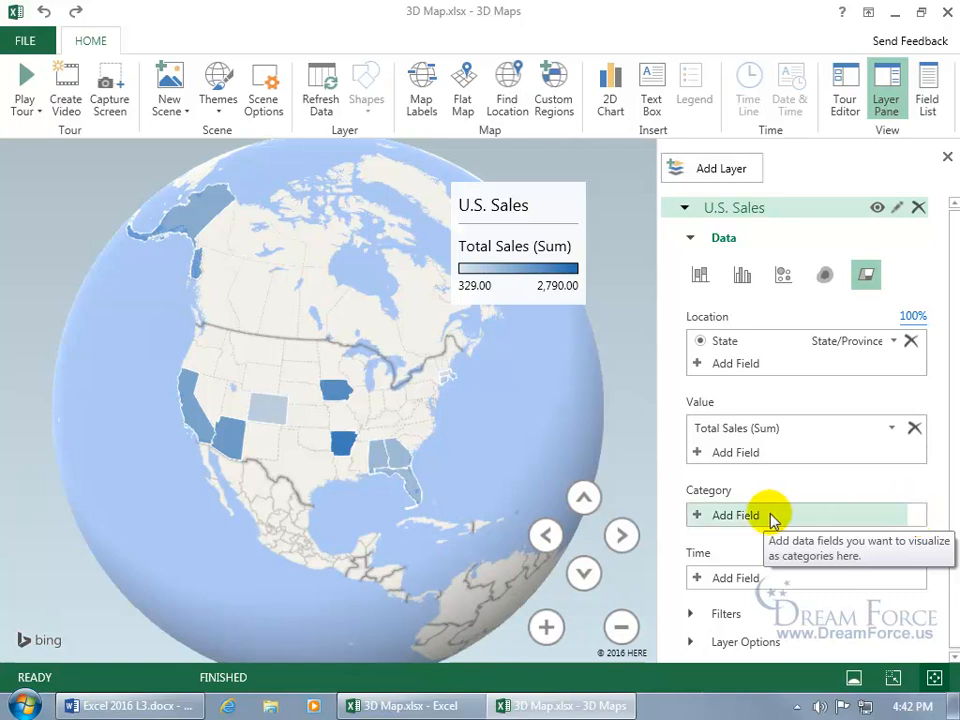
click(737, 514)
click(763, 328)
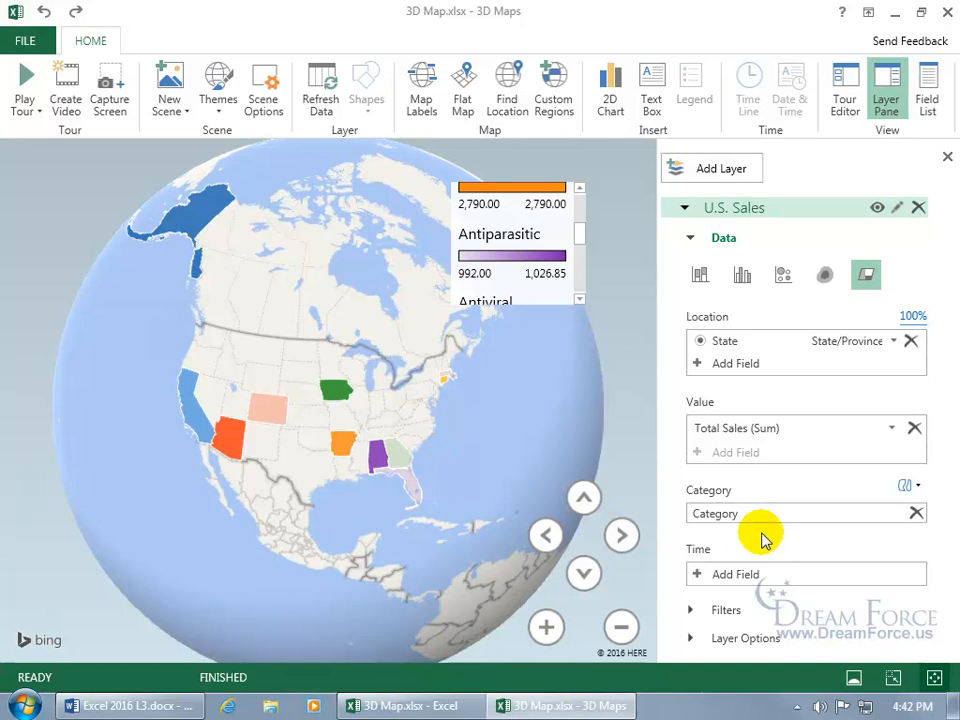
Switch to the Excel workbook and open the cell format settings for the first Month cell, I6
click(727, 575)
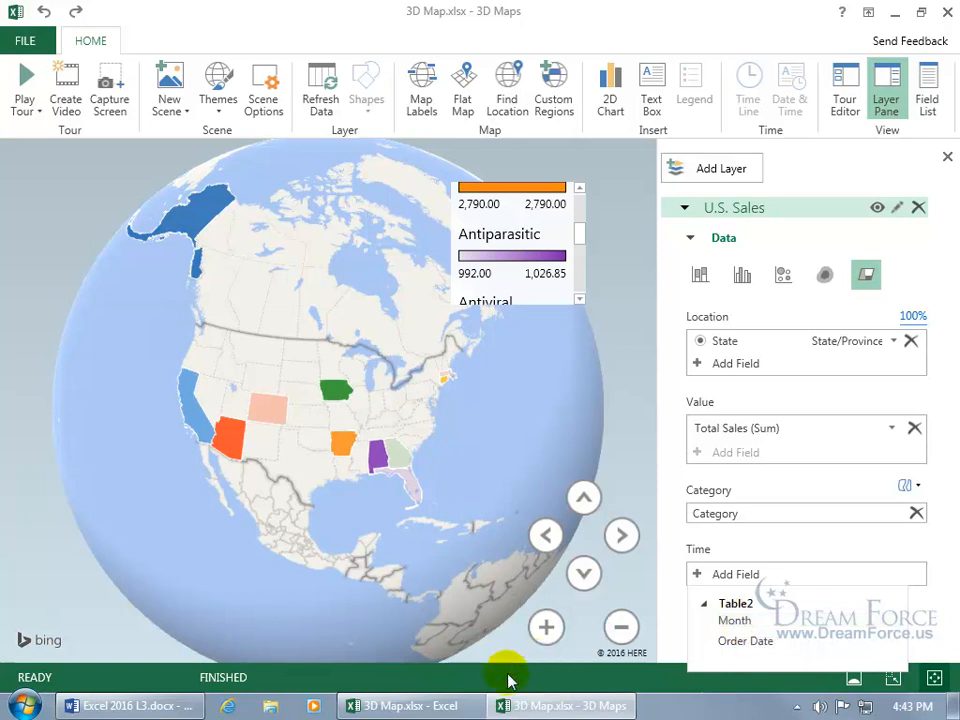
click(412, 705)
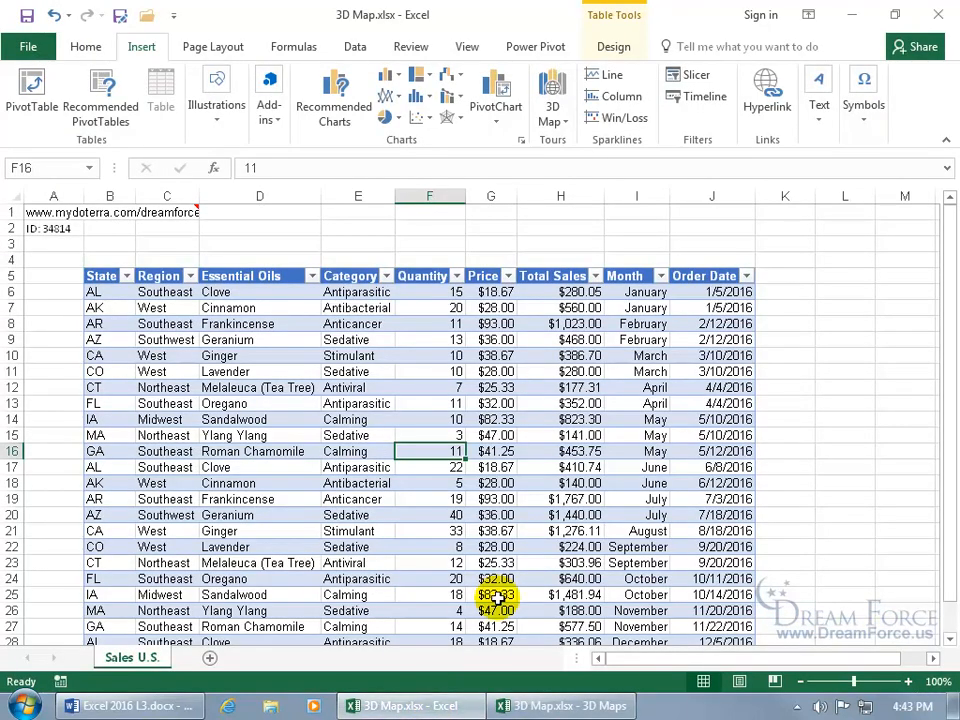
click(651, 294)
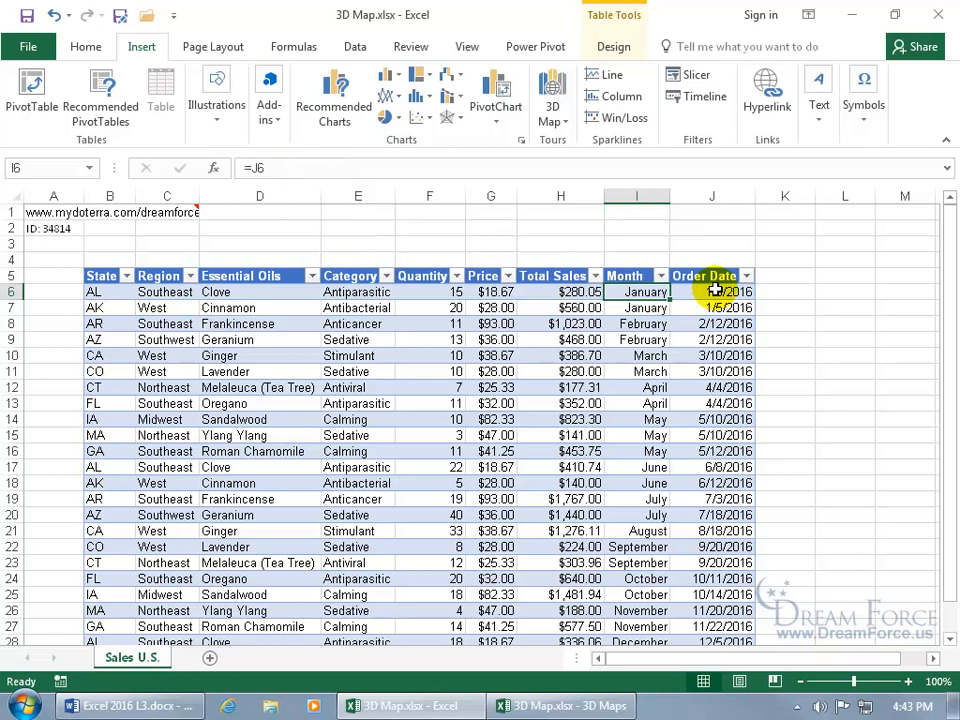
right_click(652, 292)
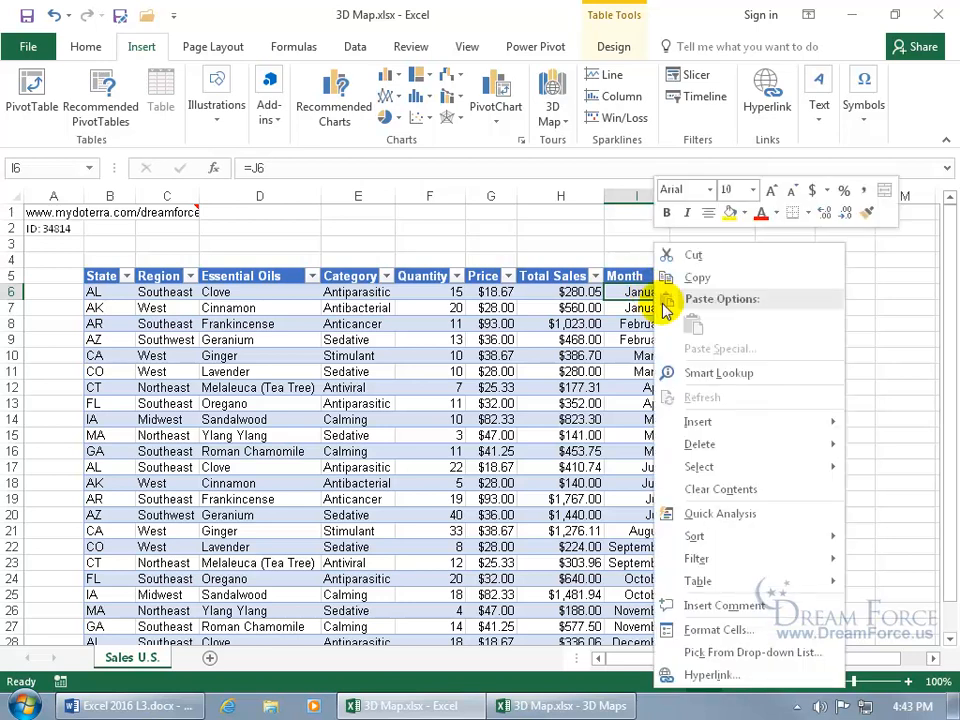
click(722, 629)
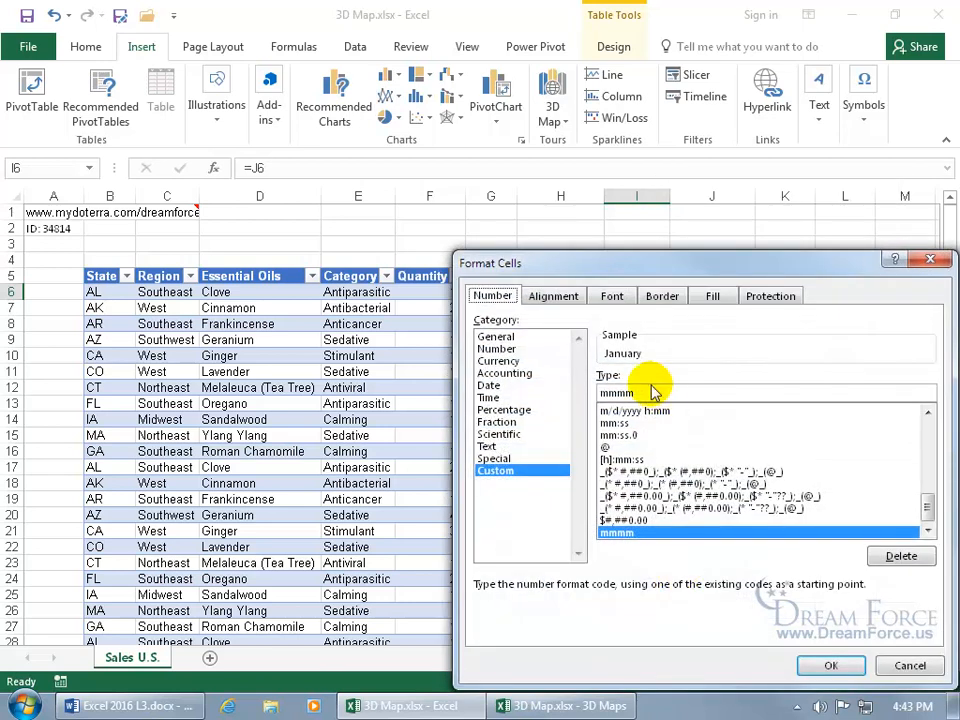
drag(626, 268, 444, 146)
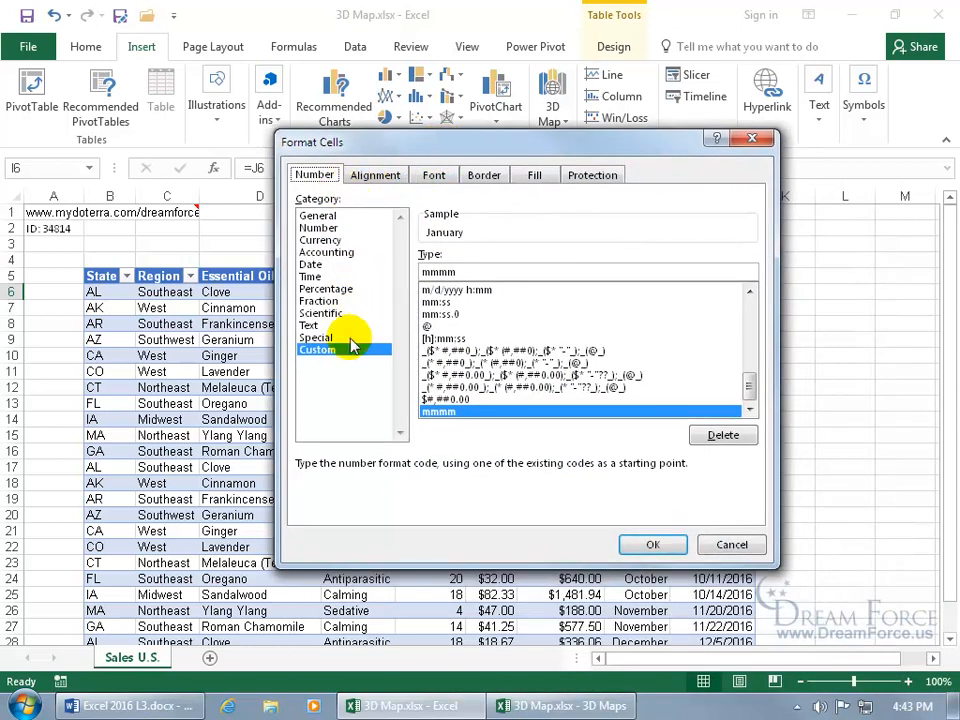
Try the custom number formats mmm and mm on cell I6, restore mmmm and accept the format
click(466, 271)
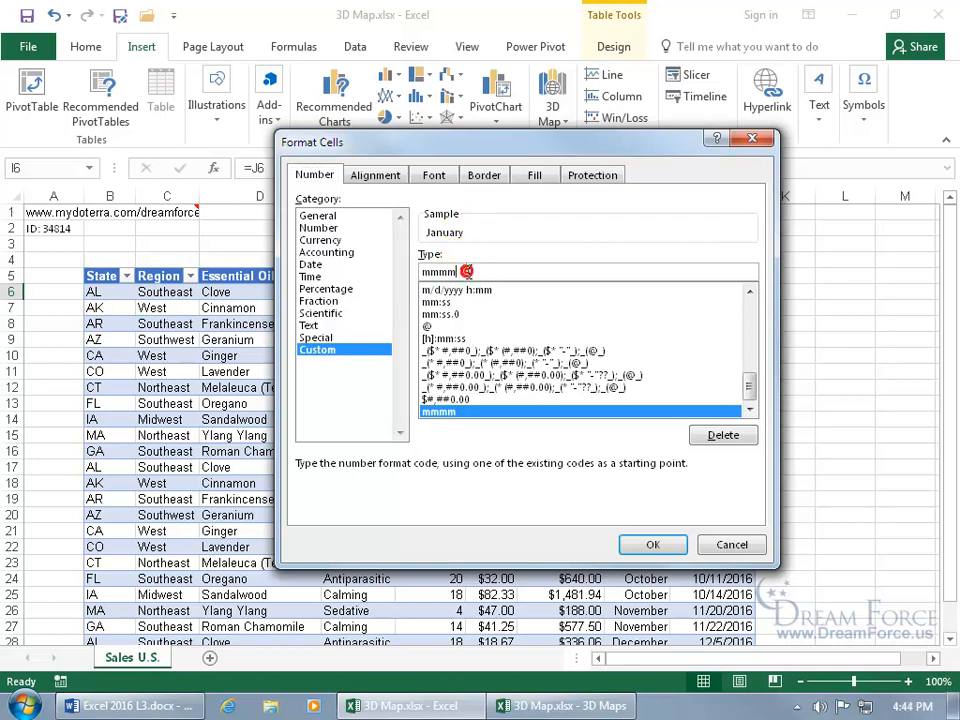
key(BackSpace)
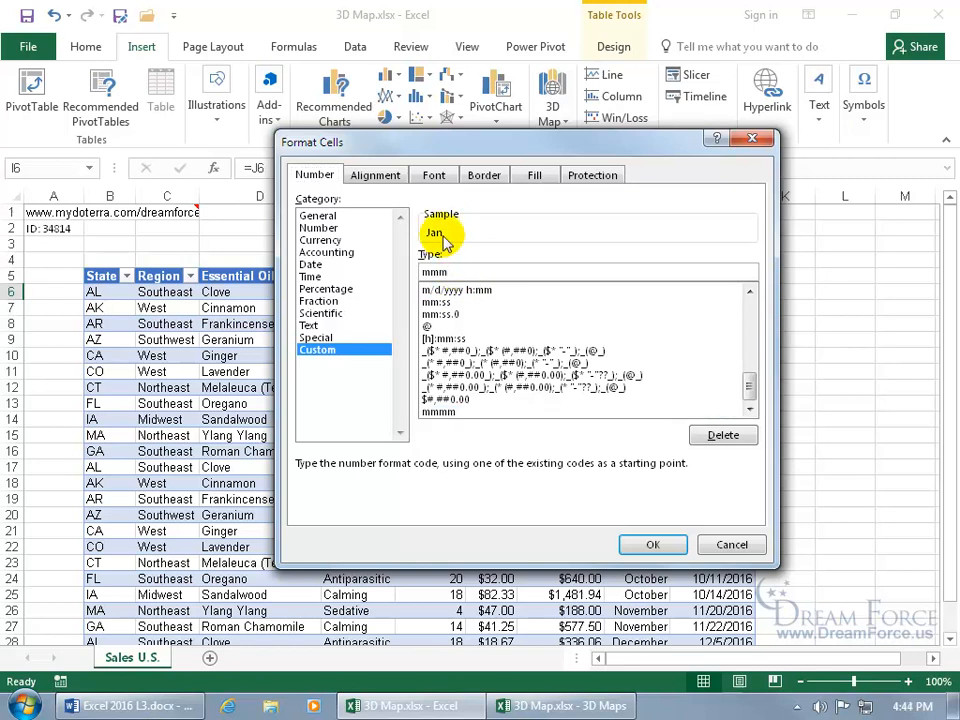
key(BackSpace)
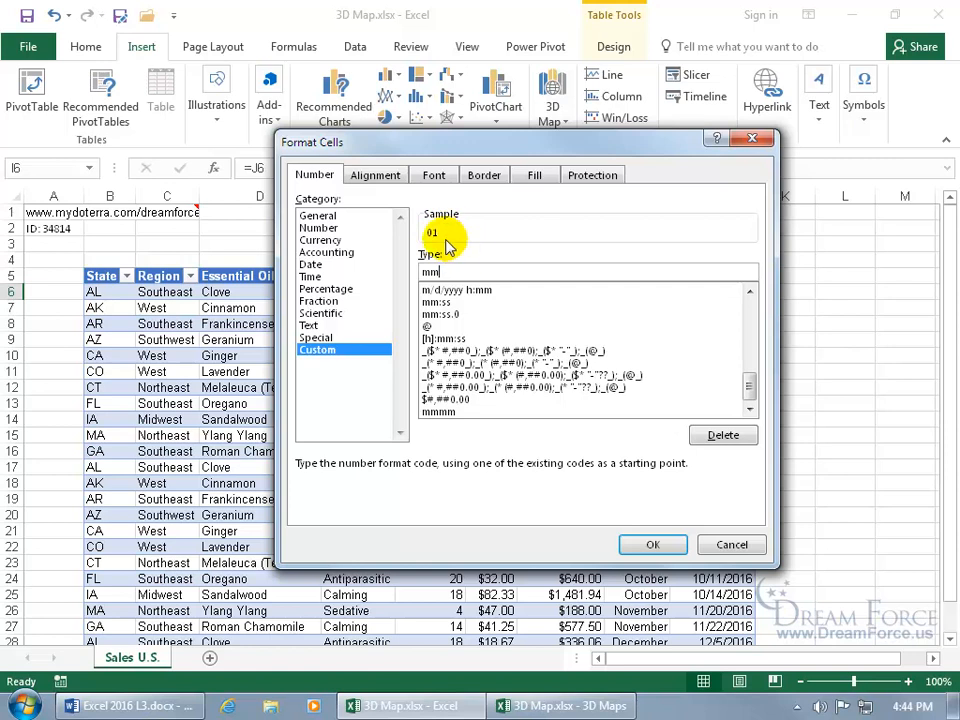
text(mm)
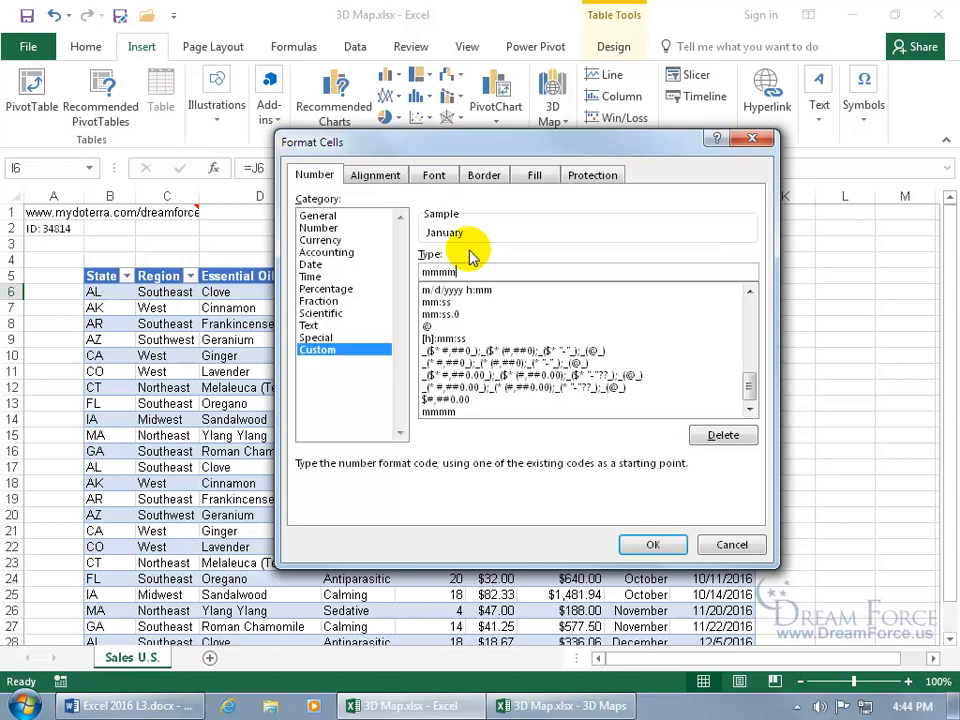
click(652, 544)
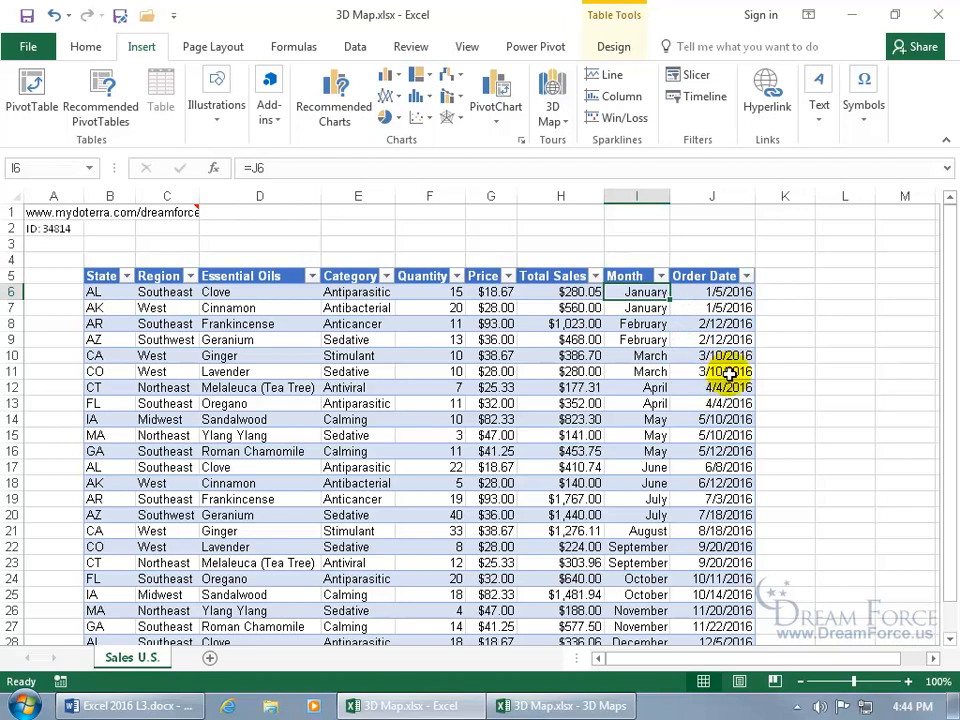
Switch back to 3D Maps and add Month as the time field of the U.S. Sales layer
click(587, 704)
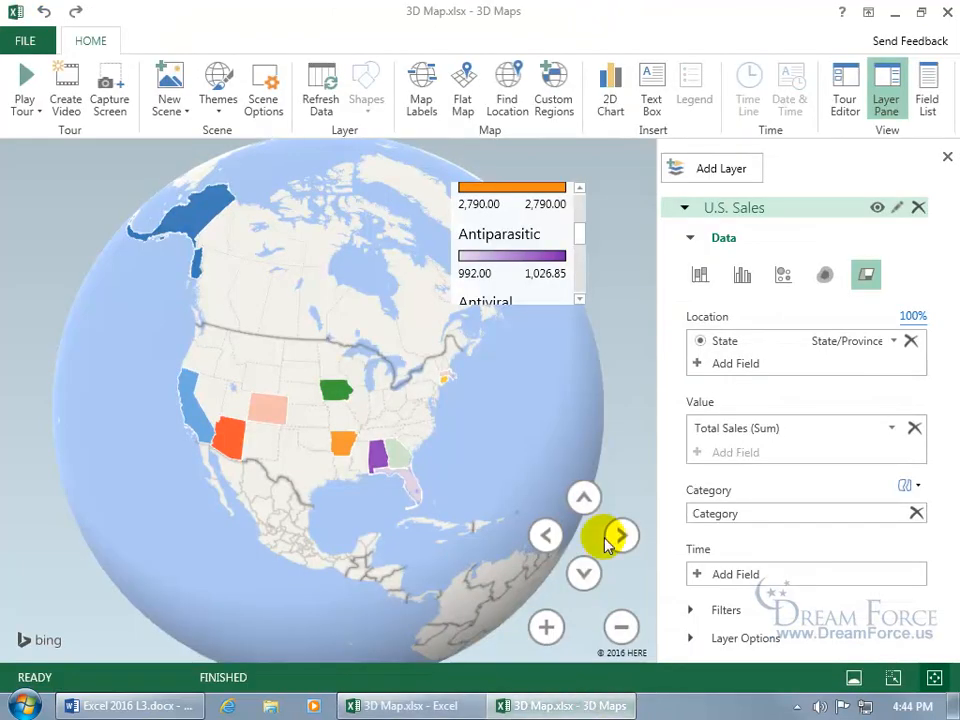
click(725, 574)
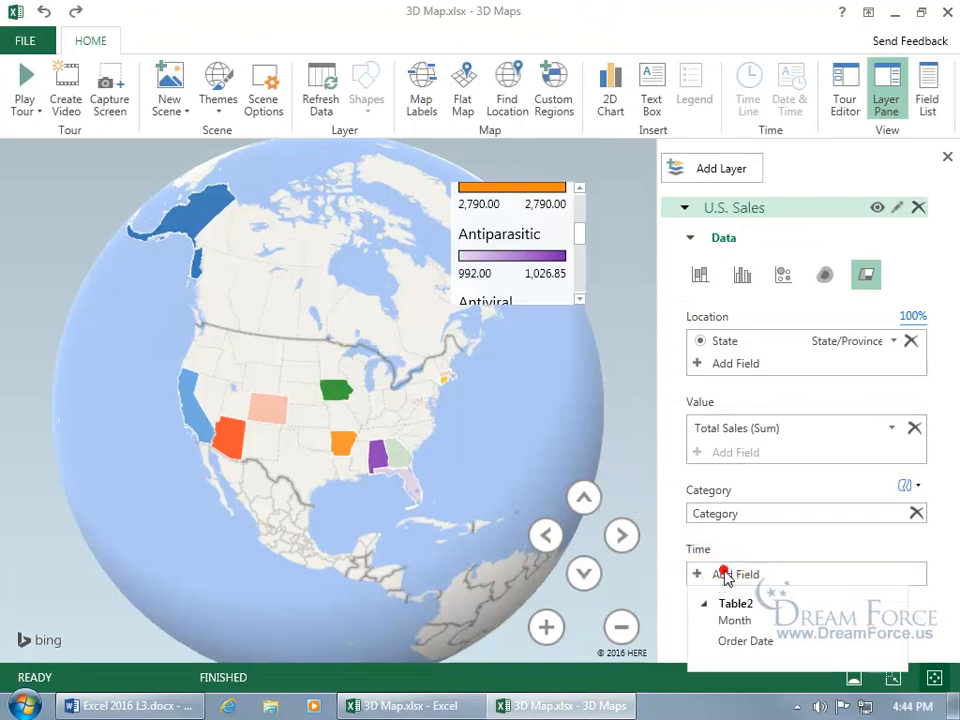
click(735, 620)
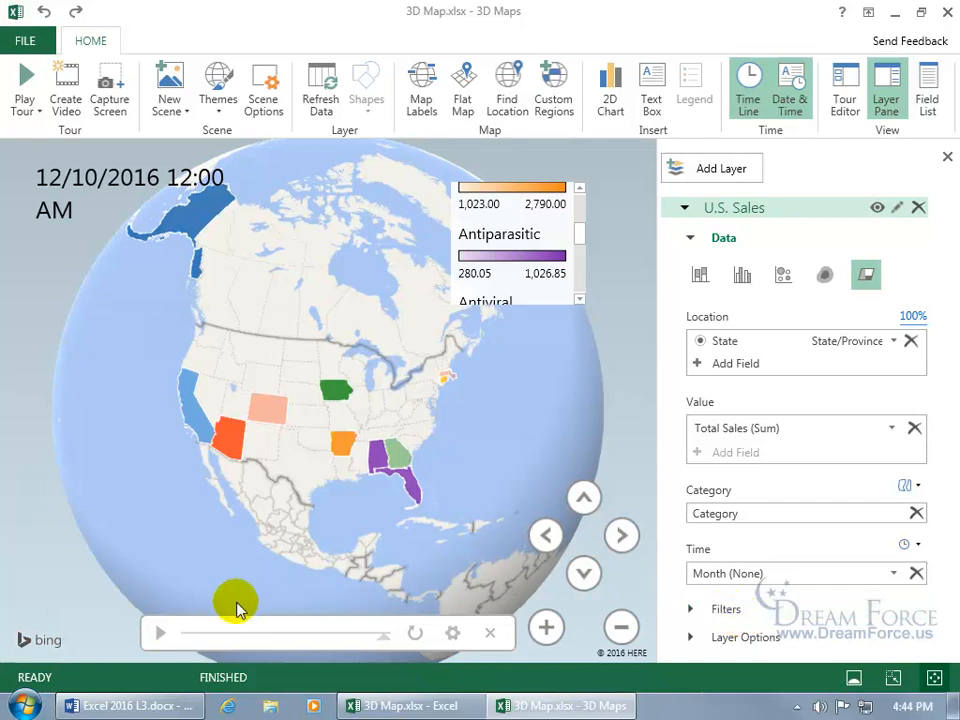
Play the map timeline and compare Florida's sales details with the Antiparasitic colour range in the legend
click(160, 633)
mouse_move(86, 201)
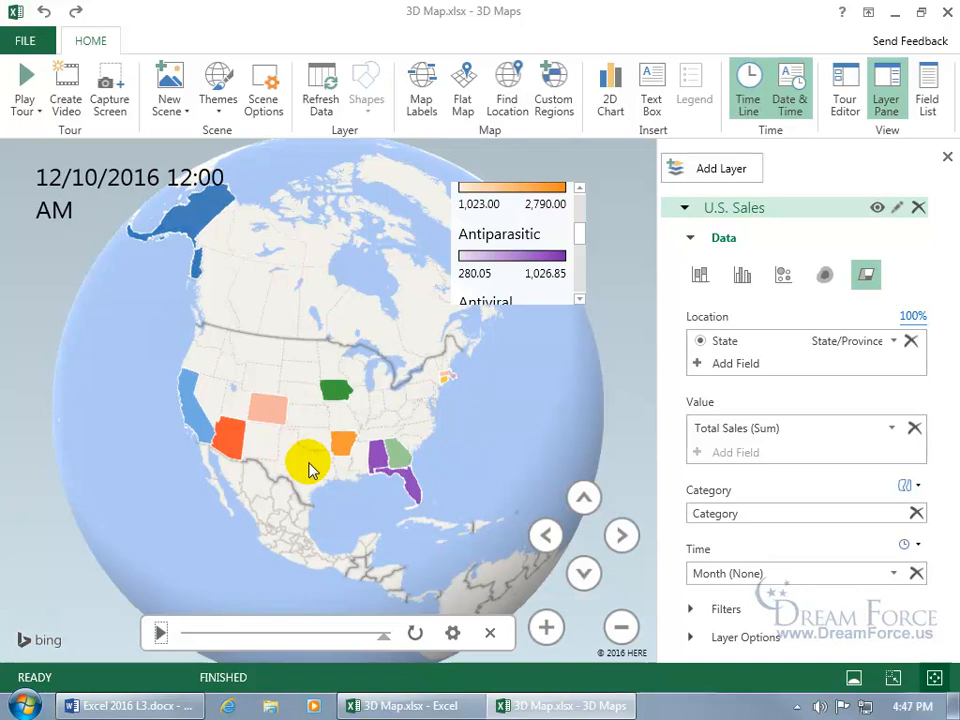
mouse_move(407, 493)
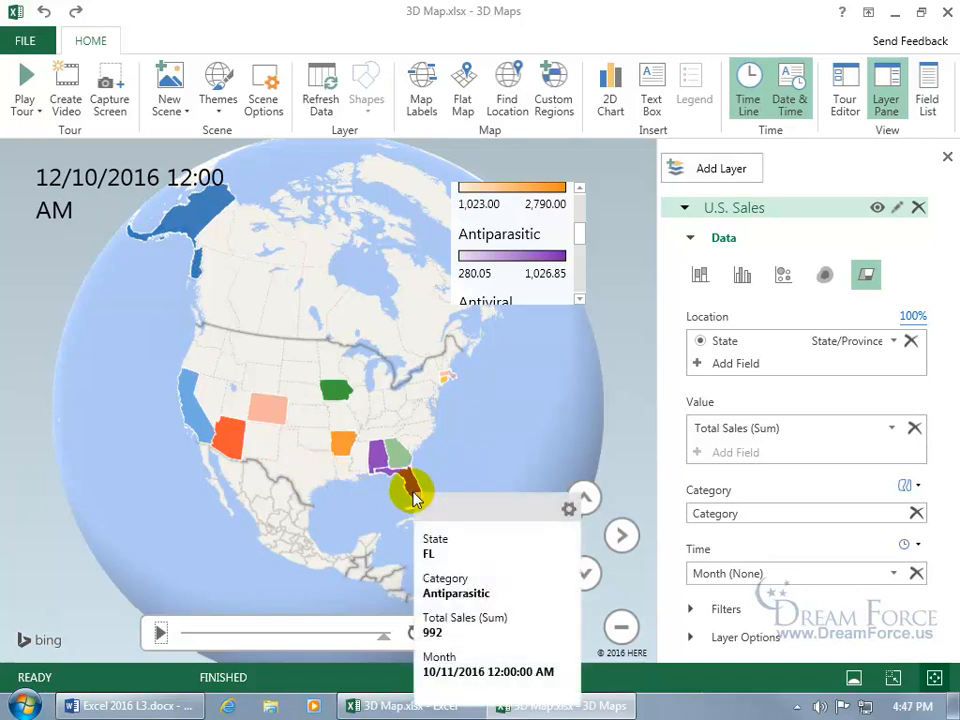
click(159, 632)
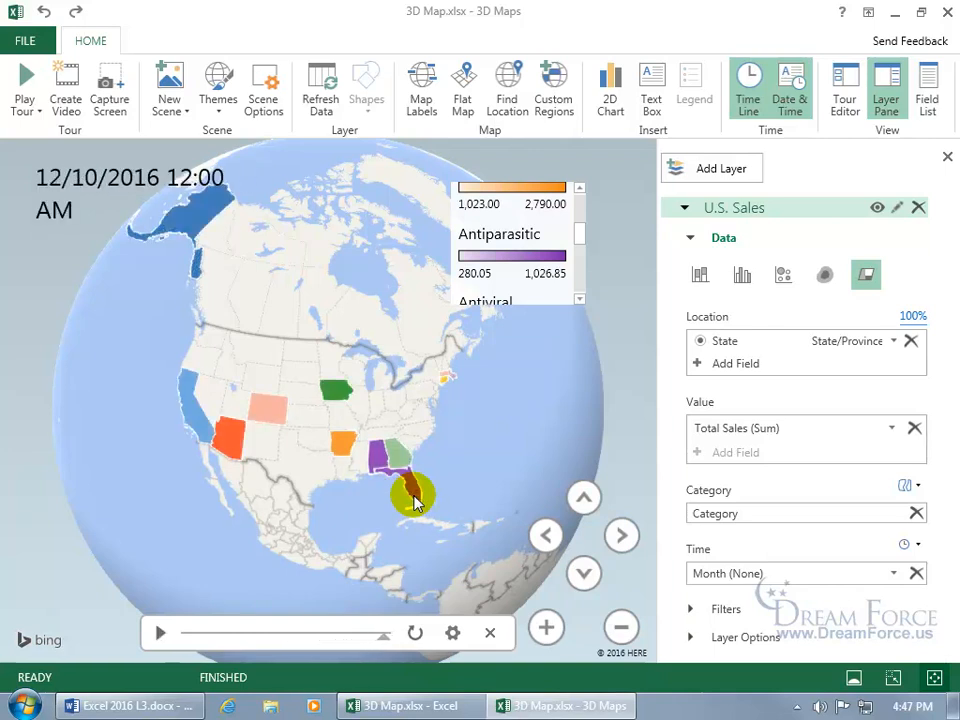
mouse_move(416, 501)
mouse_move(516, 275)
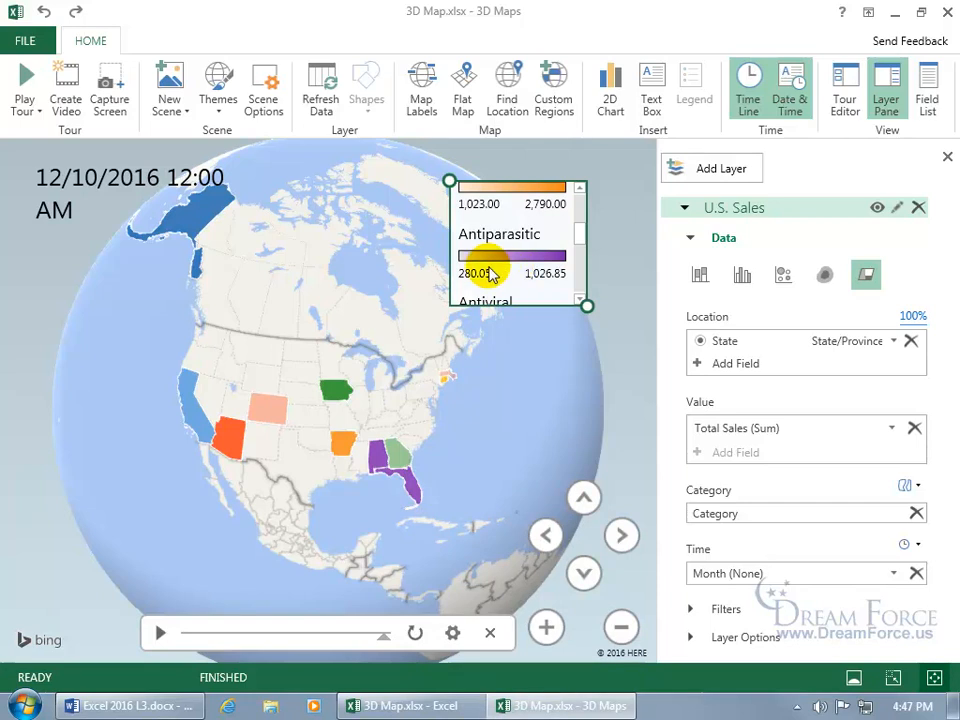
Switch to the Excel workbook and check Florida's total sales for April and October in H13 and H24
click(437, 704)
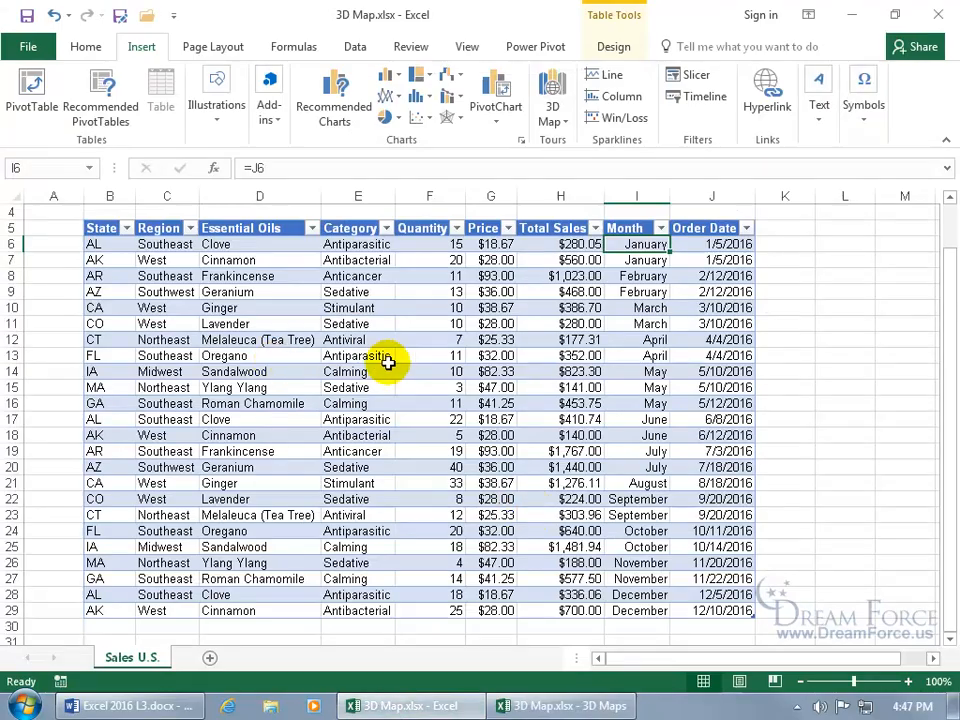
click(542, 357)
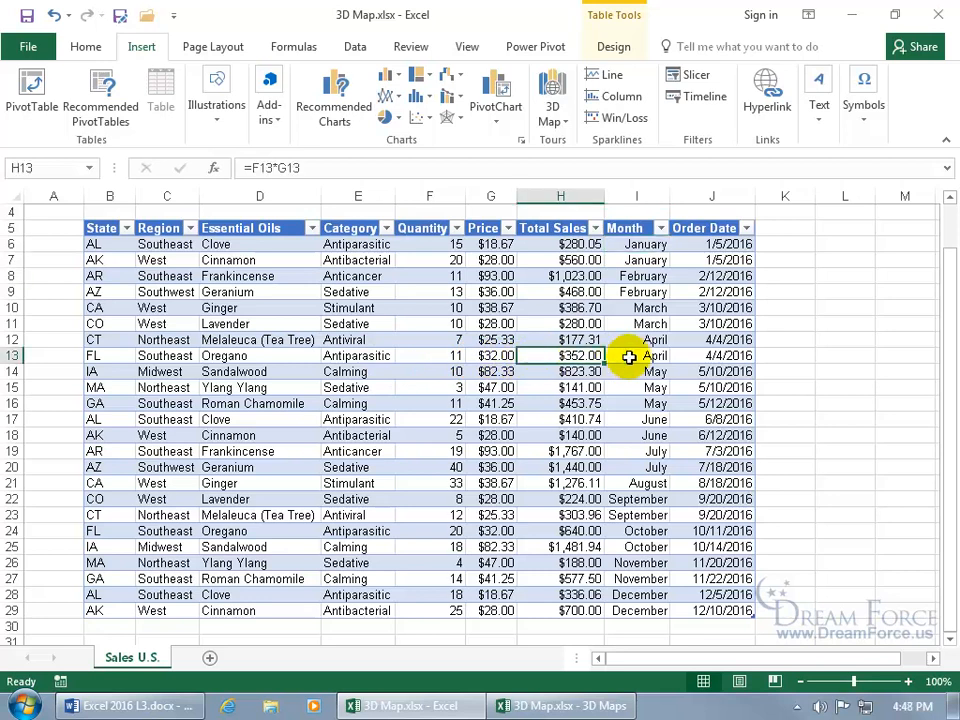
click(531, 533)
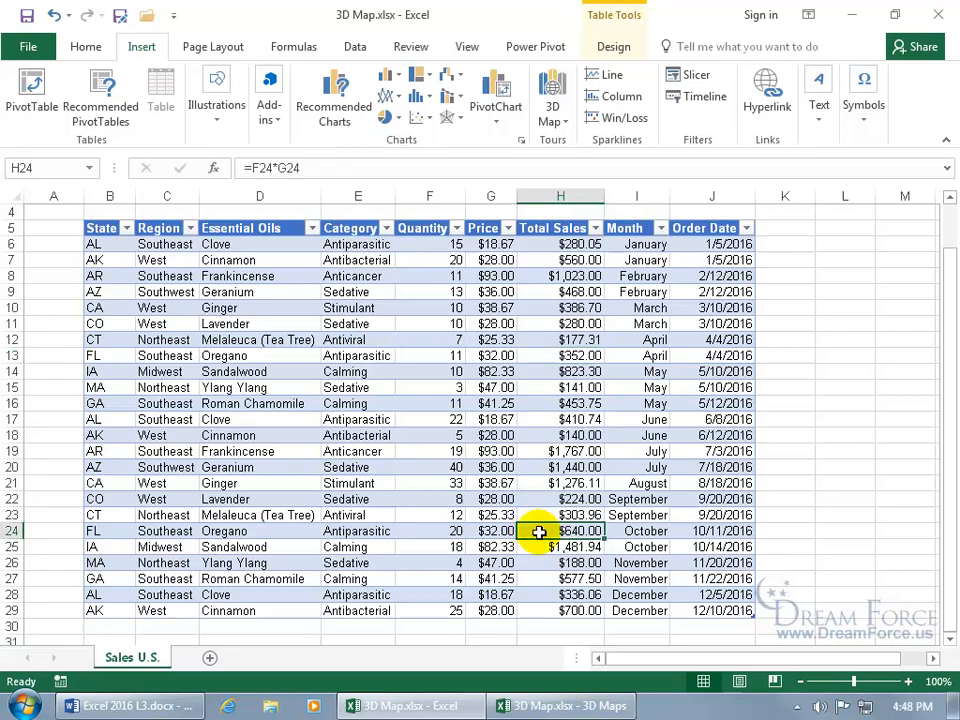
Switch back to 3D Maps and tilt the globe to a low-angle view of the United States
click(555, 706)
click(585, 492)
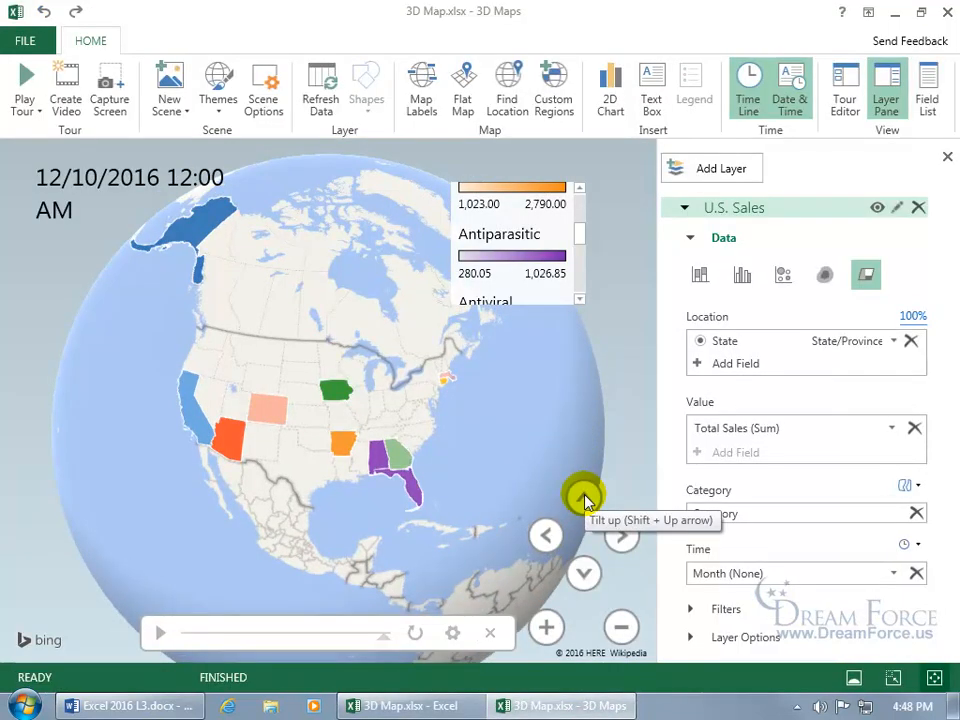
click(584, 497)
click(584, 573)
click(584, 573)
click(584, 573)
click(546, 535)
click(621, 535)
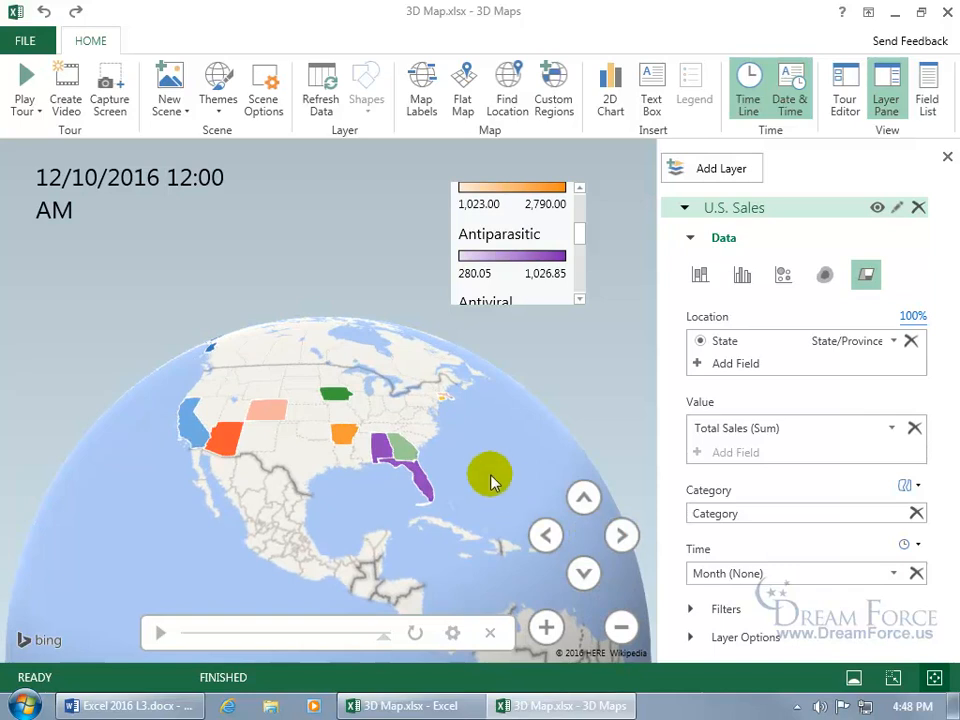
Change the U.S. Sales layer to a clustered column visualization and enlarge the view of the United States
click(742, 277)
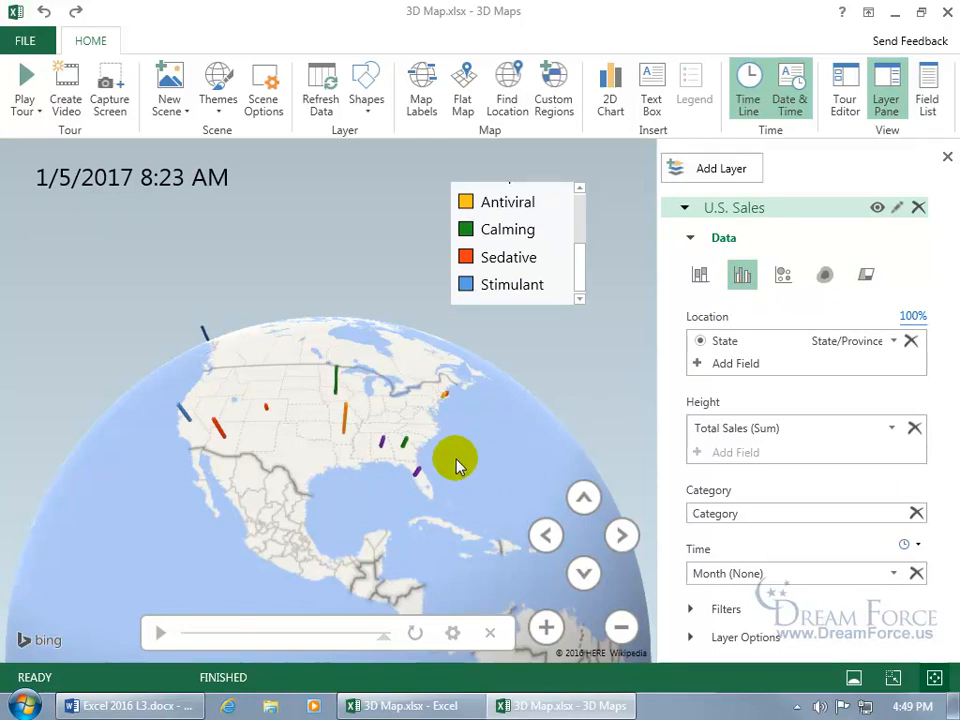
click(545, 628)
click(545, 630)
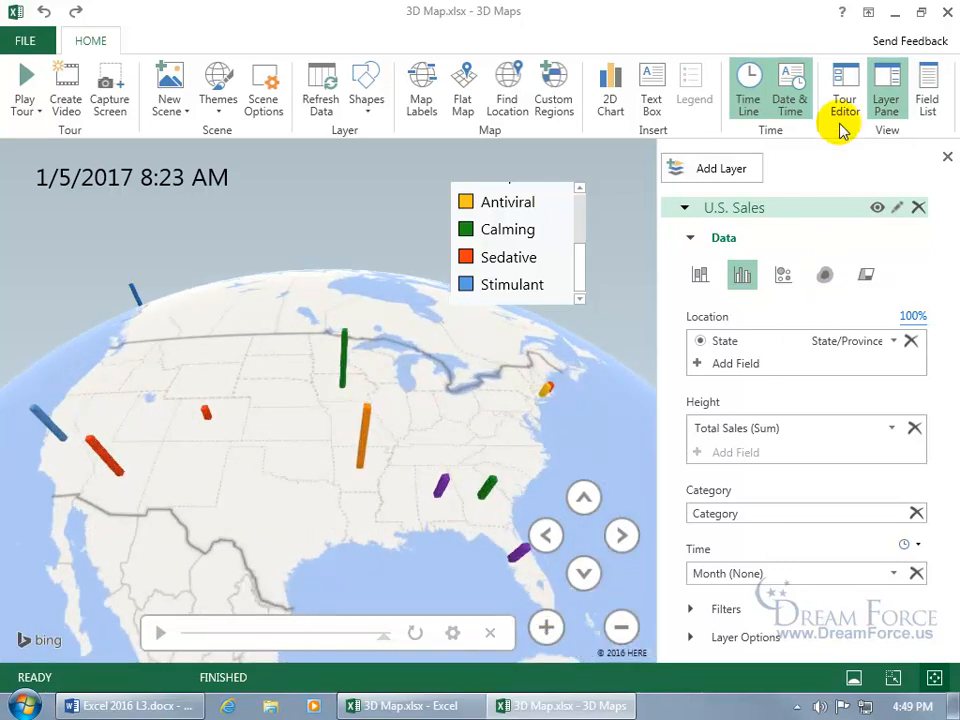
Play Tour 1 from Scene 1, pausing and resuming it, and leave playback with the tour editor and field list closed
click(845, 90)
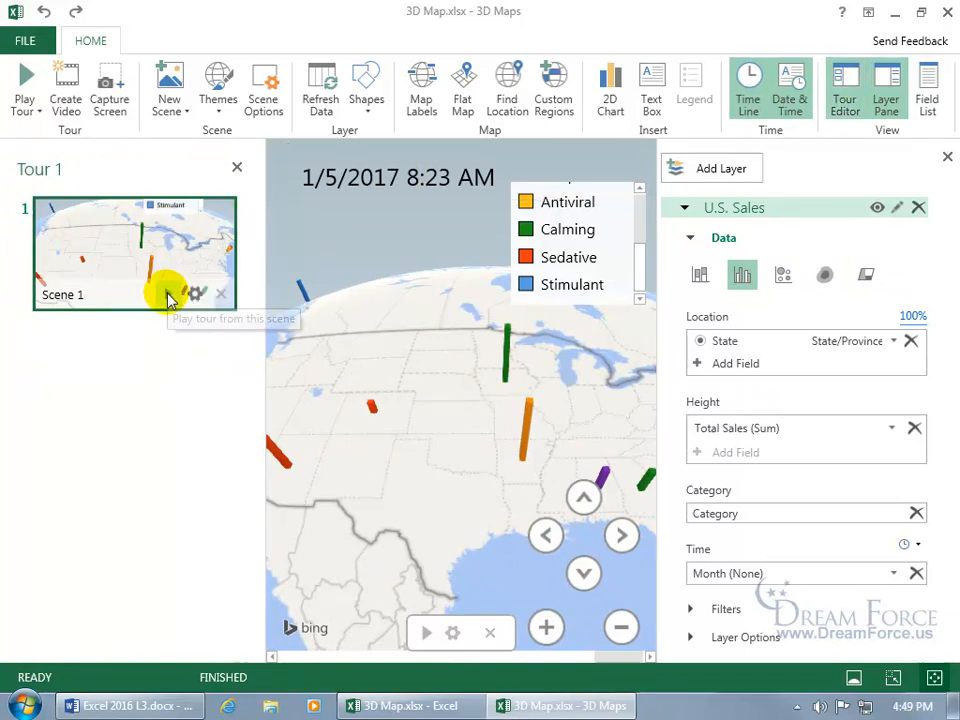
click(168, 295)
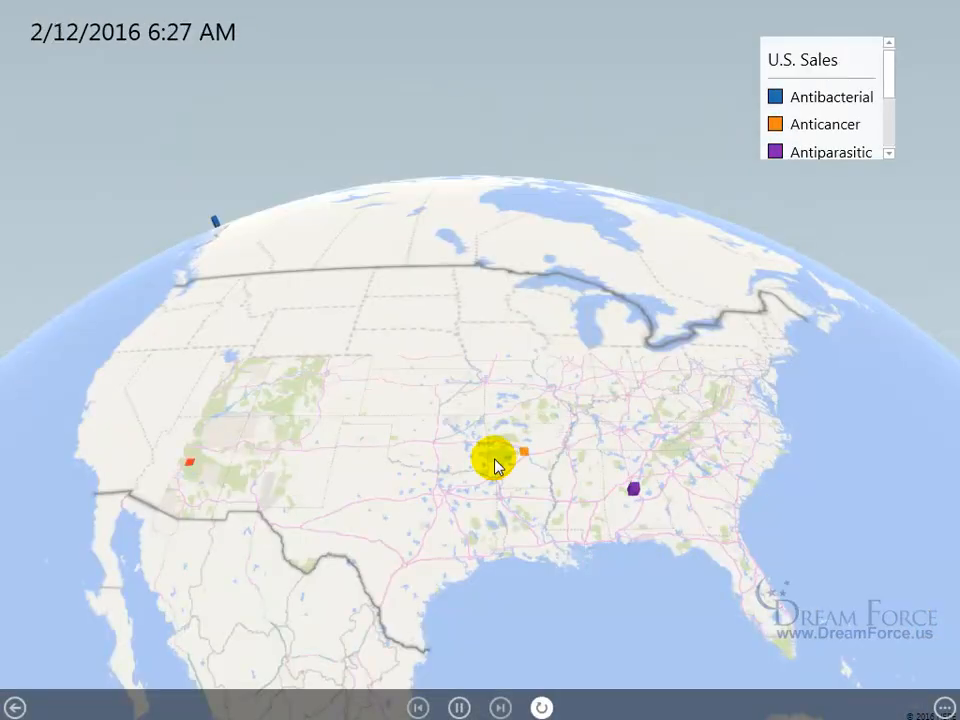
click(458, 708)
click(458, 708)
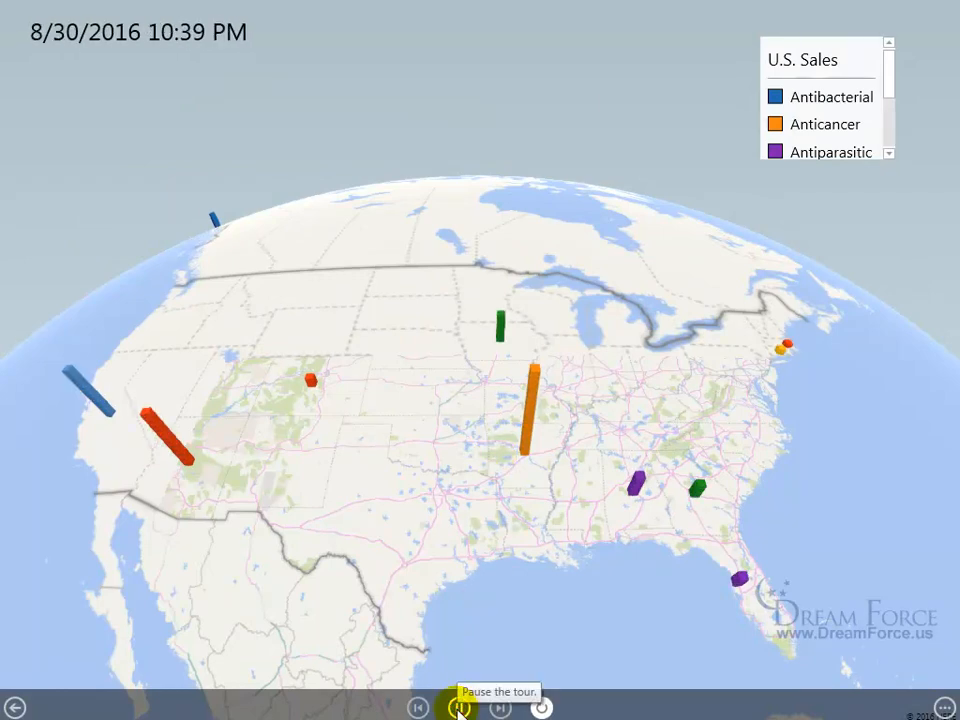
click(15, 710)
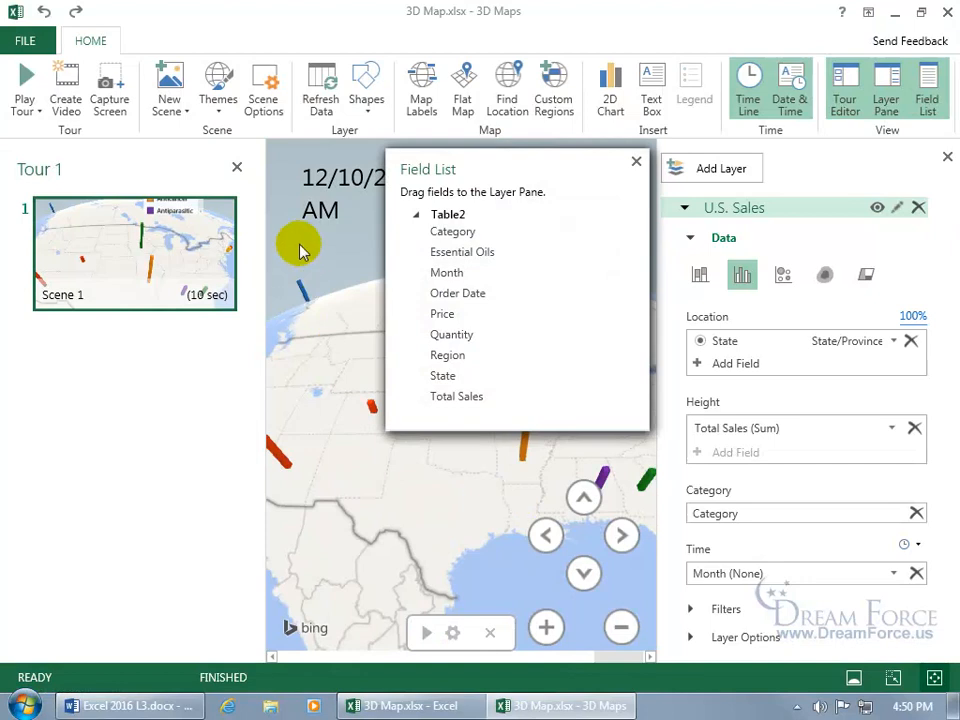
click(237, 168)
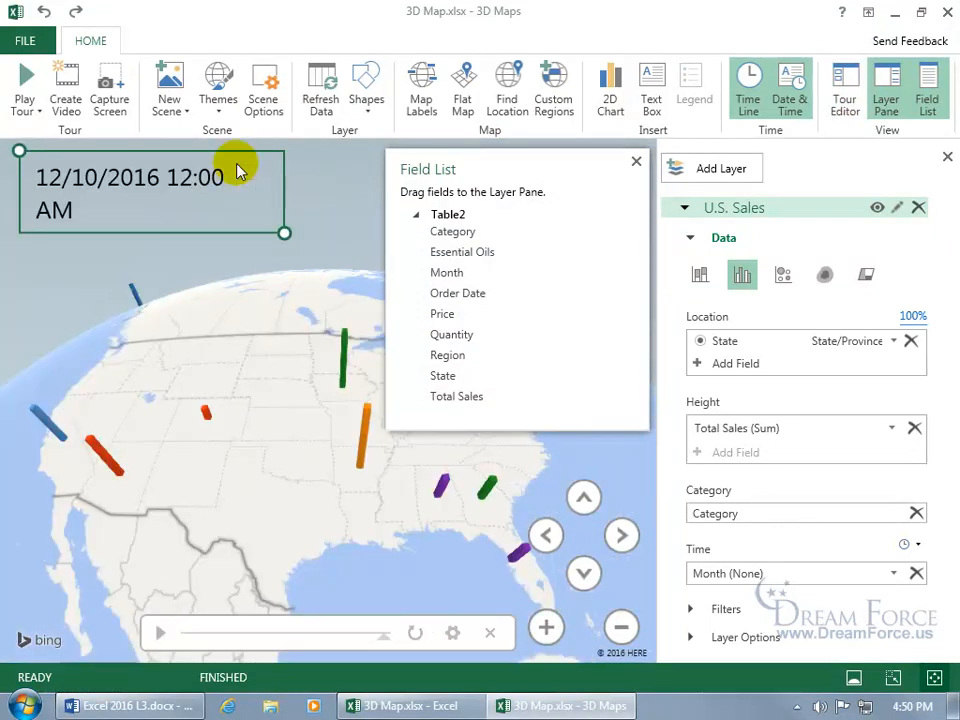
click(636, 162)
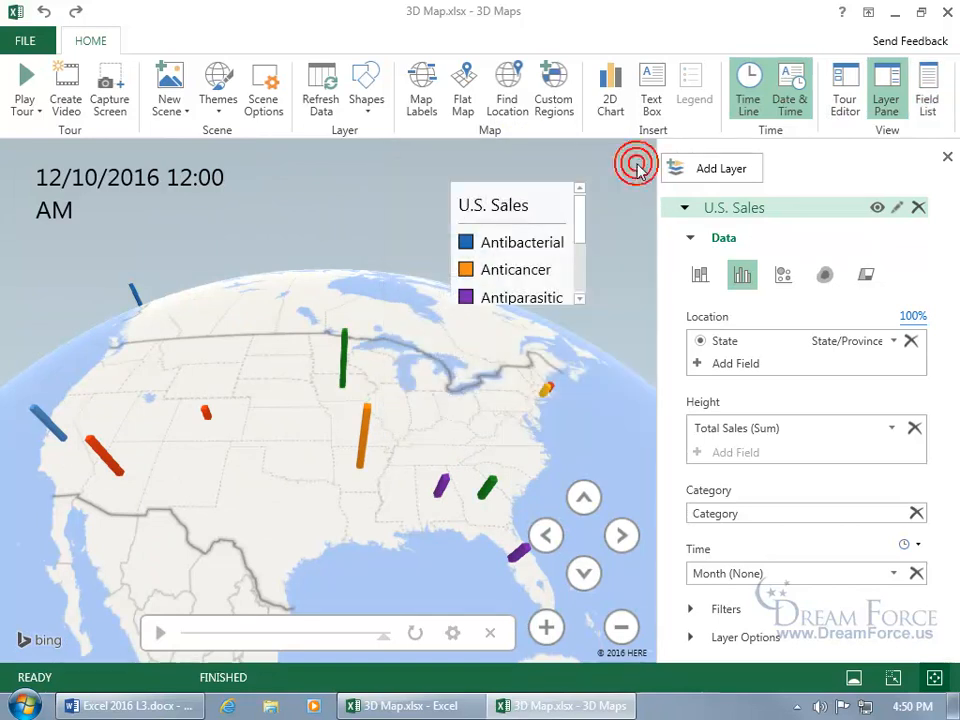
Remove the U.S. Sales legend from the map
click(508, 207)
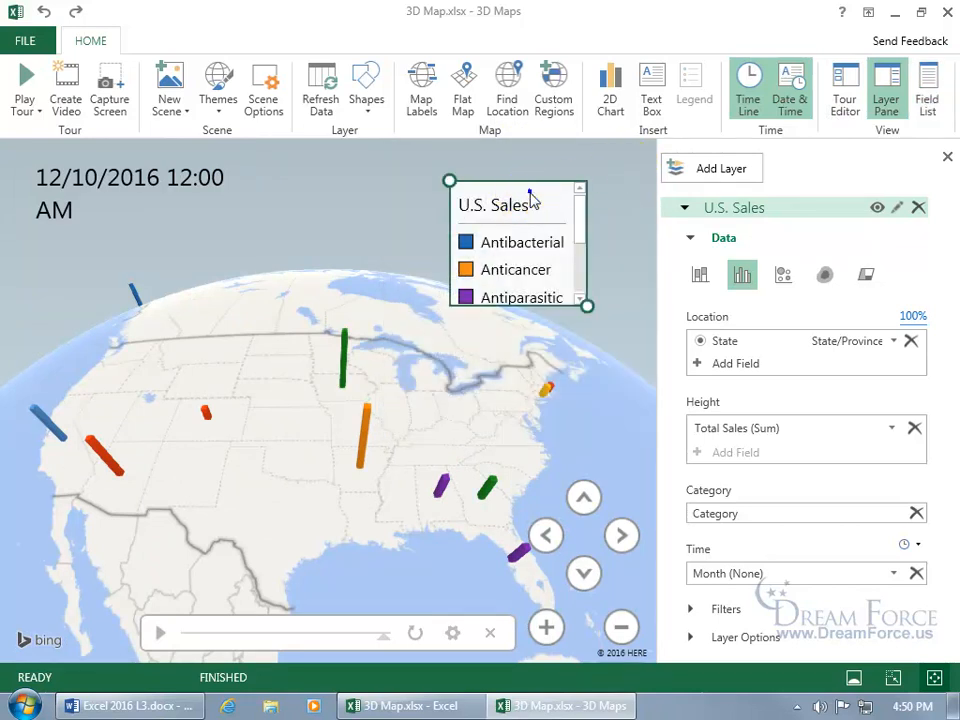
right_click(533, 197)
click(566, 323)
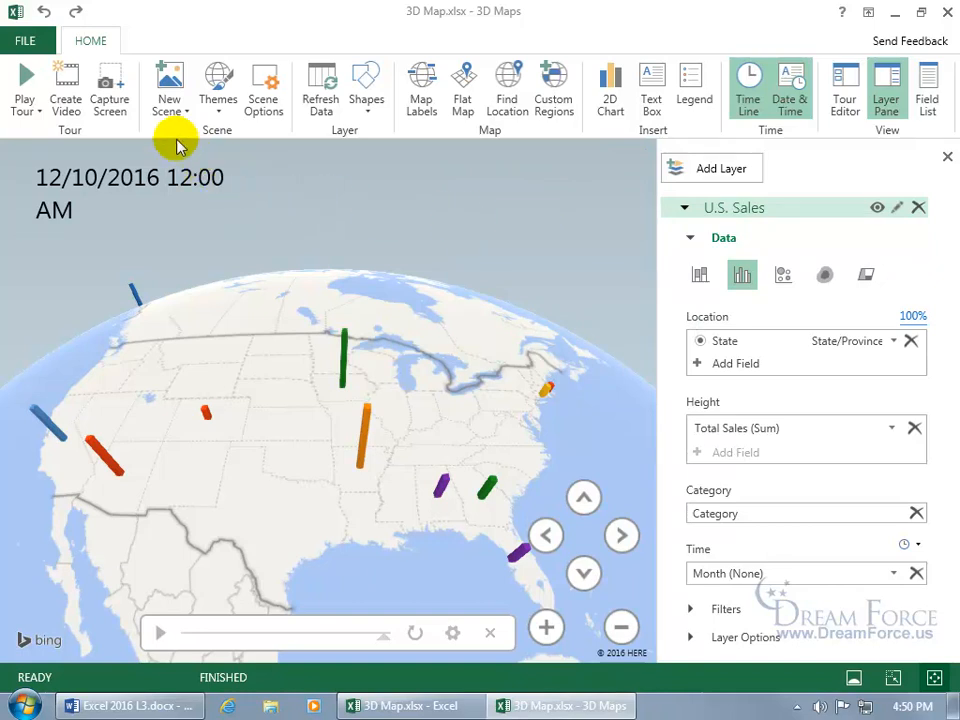
Apply the black globe theme with multicoloured columns and raise Scene 1's time speed to maximum, for a 0.25-second scene duration
click(216, 105)
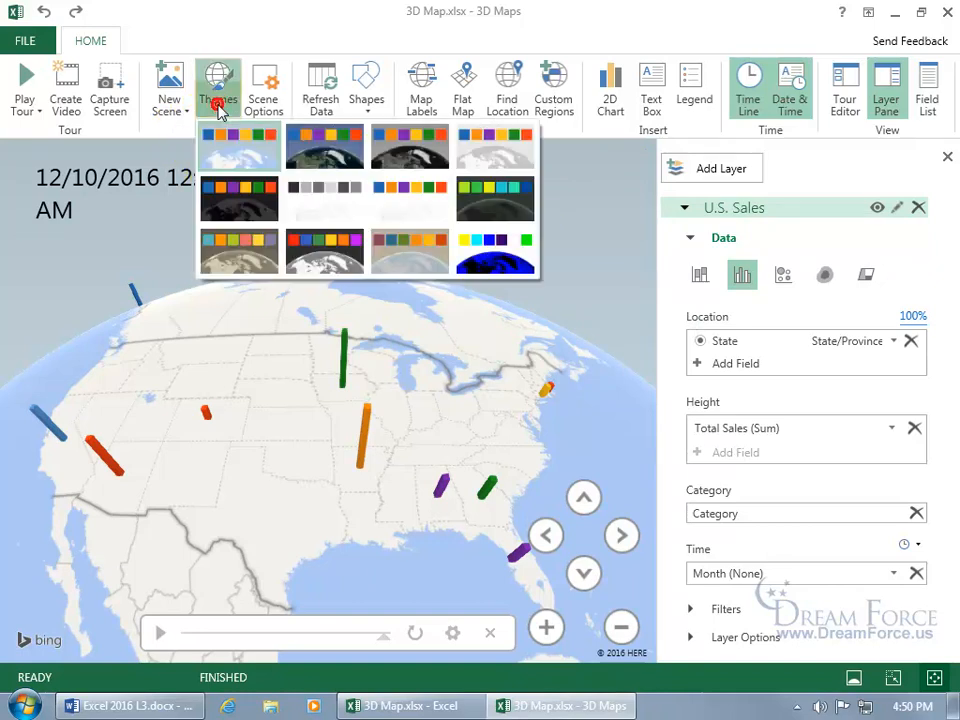
click(242, 203)
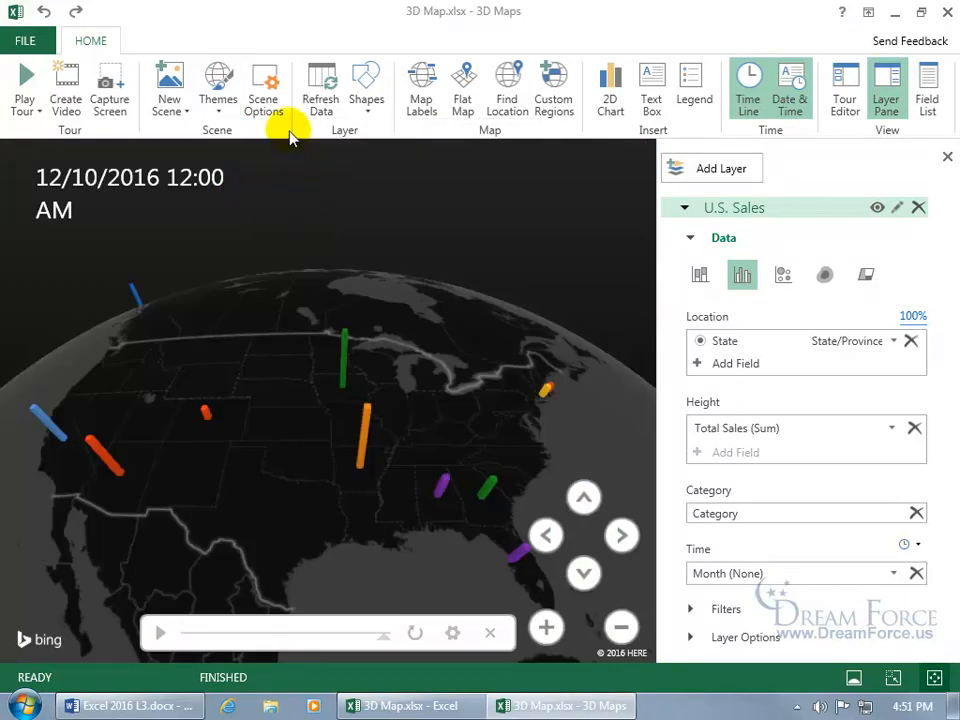
click(265, 85)
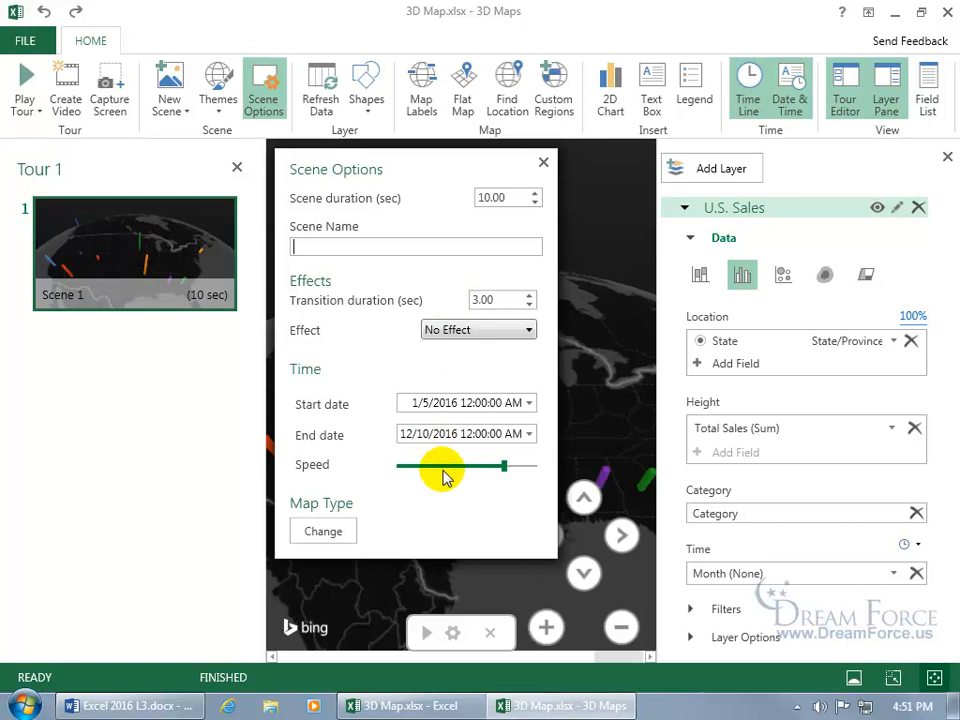
drag(504, 466, 538, 467)
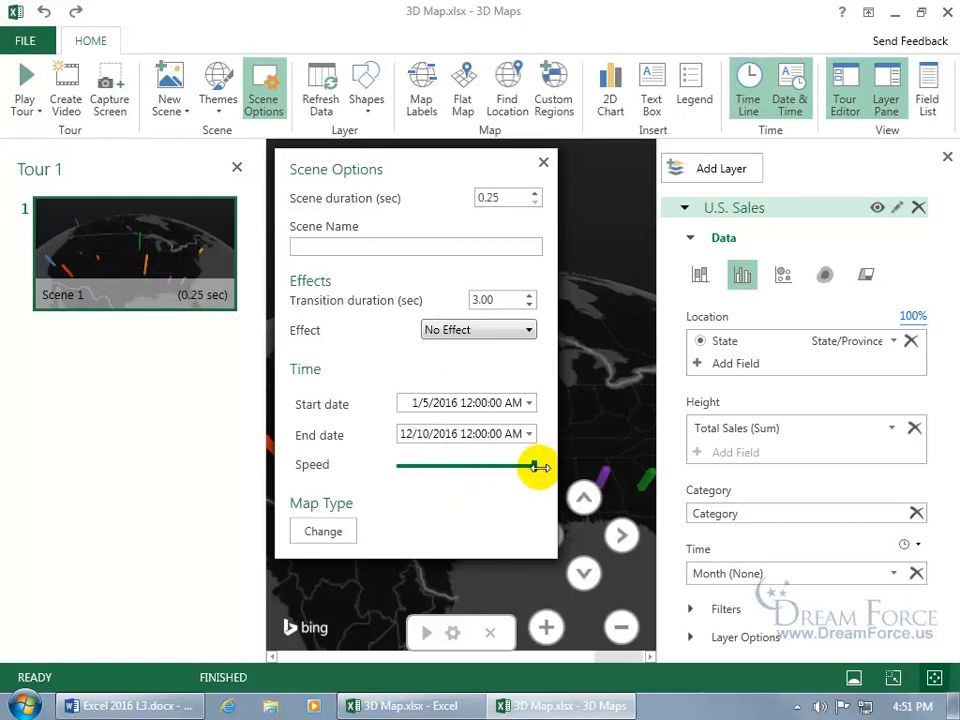
click(543, 162)
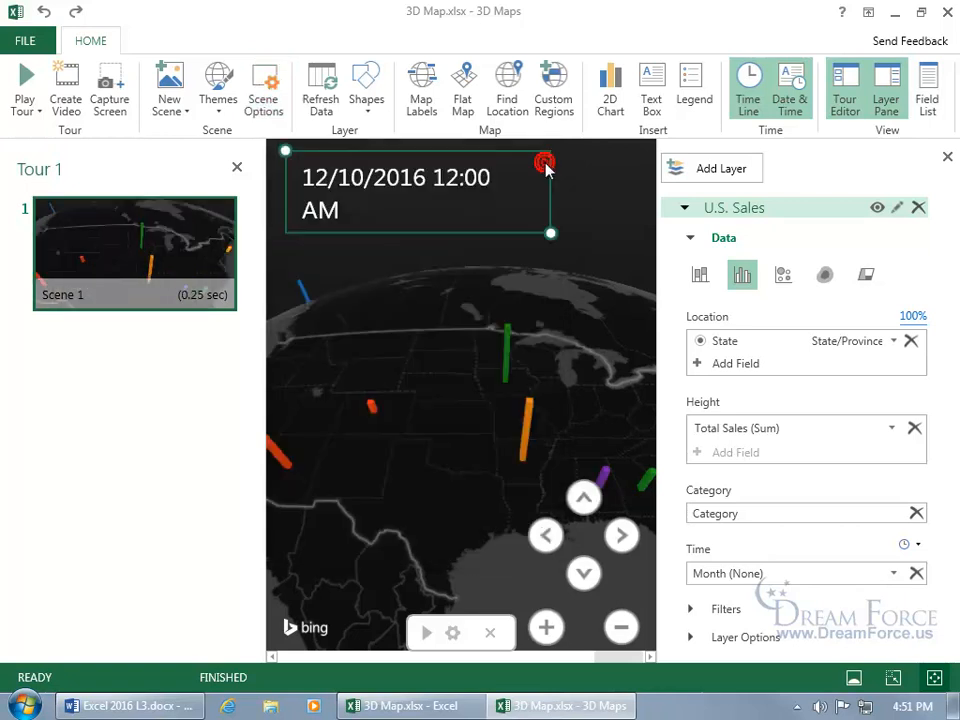
Play Tour 1 from Scene 1, leave playback and close the field list
click(167, 295)
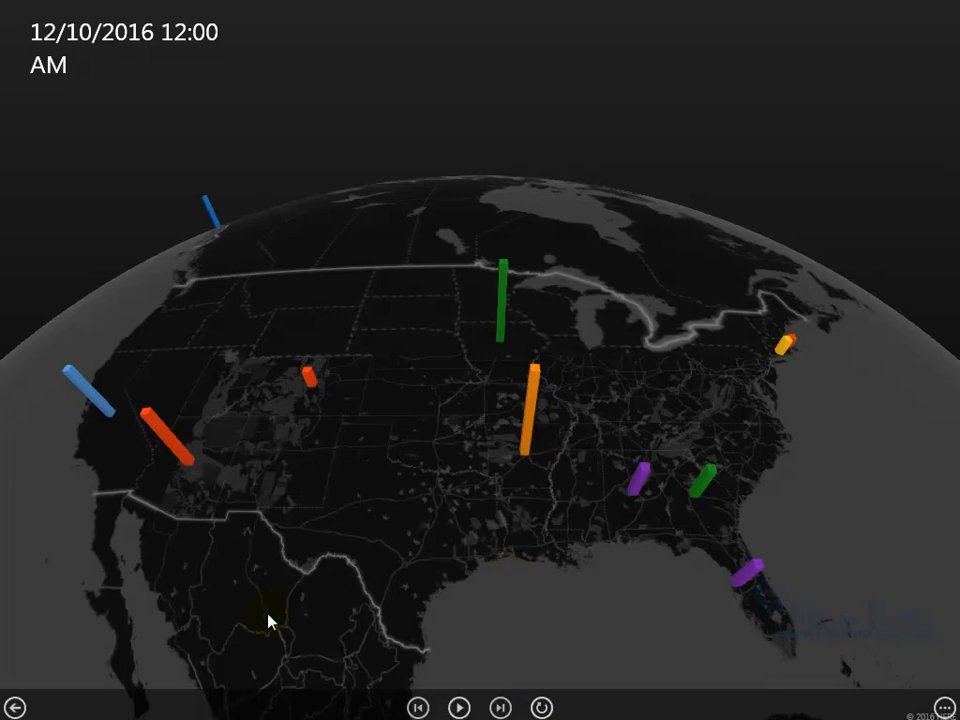
click(18, 707)
mouse_move(530, 449)
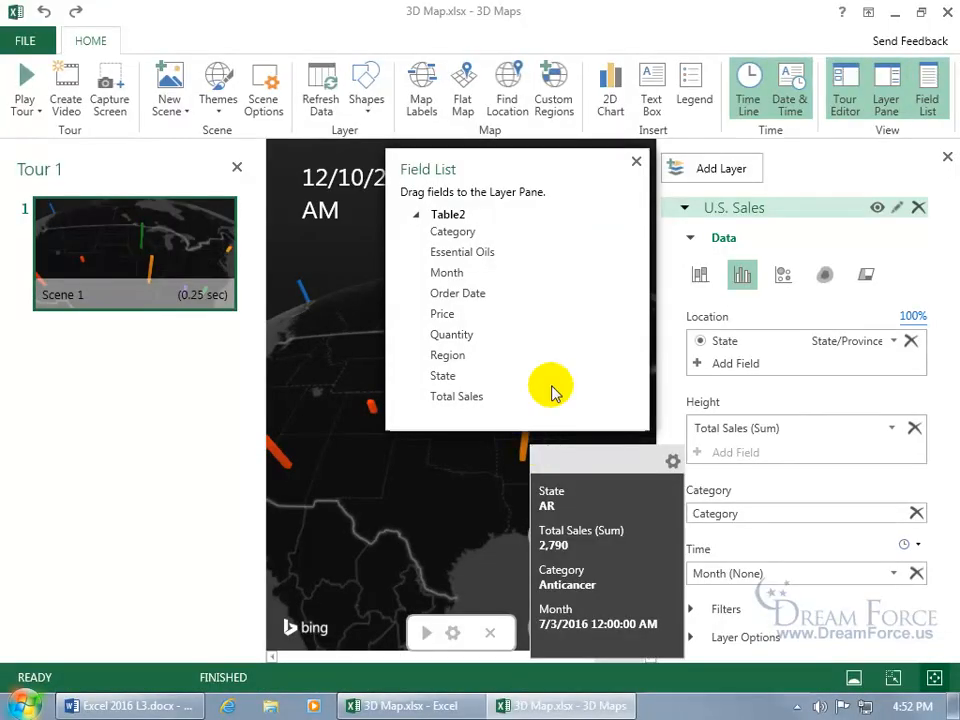
click(636, 163)
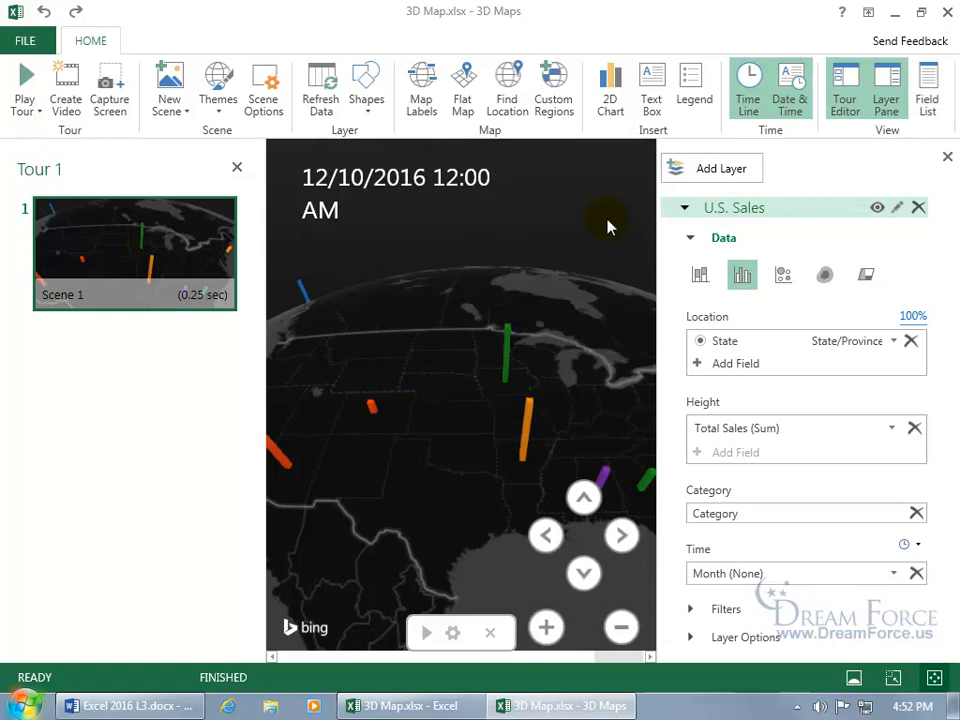
Review Scene 1's time settings in the scene options and return to the workbook by closing 3D Maps
click(453, 633)
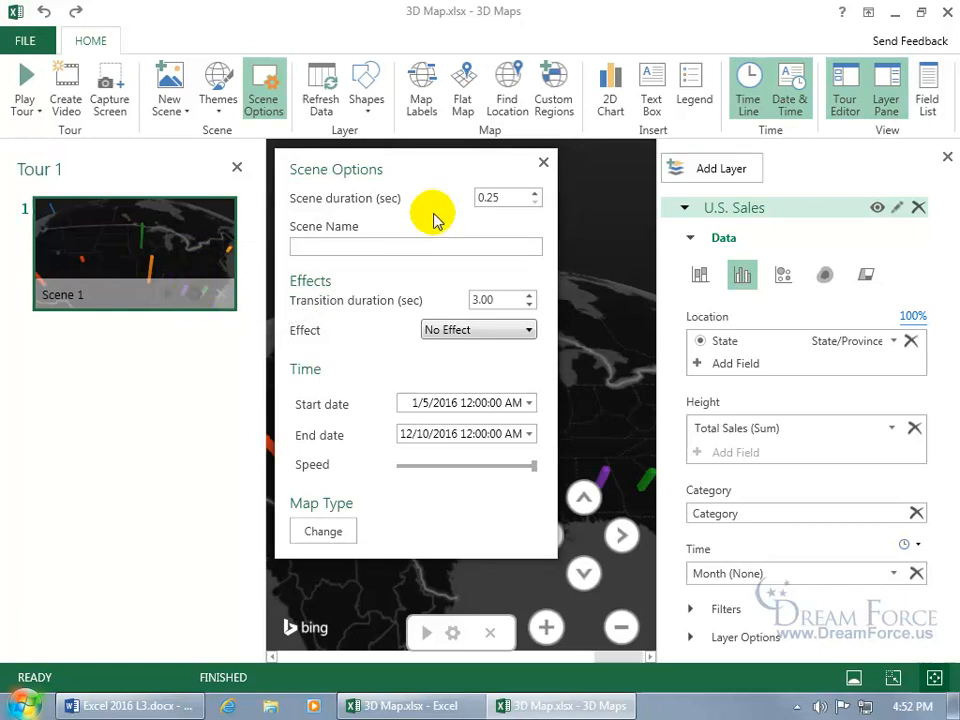
click(543, 162)
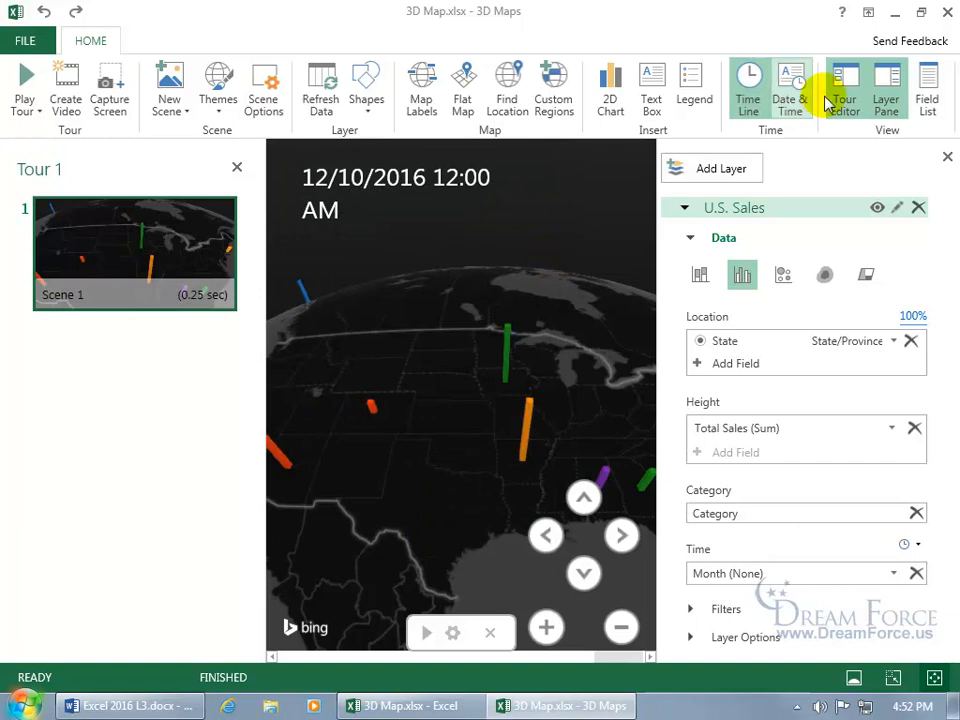
click(947, 12)
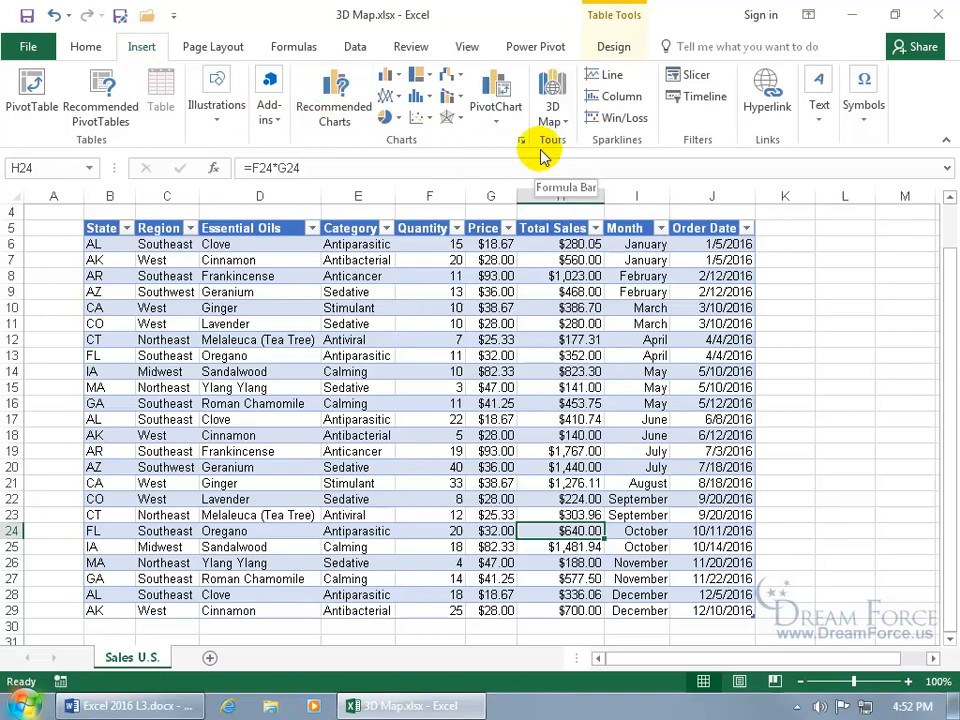
Create a new 3D Maps tour from the sales table and close it without adding further fields
click(553, 88)
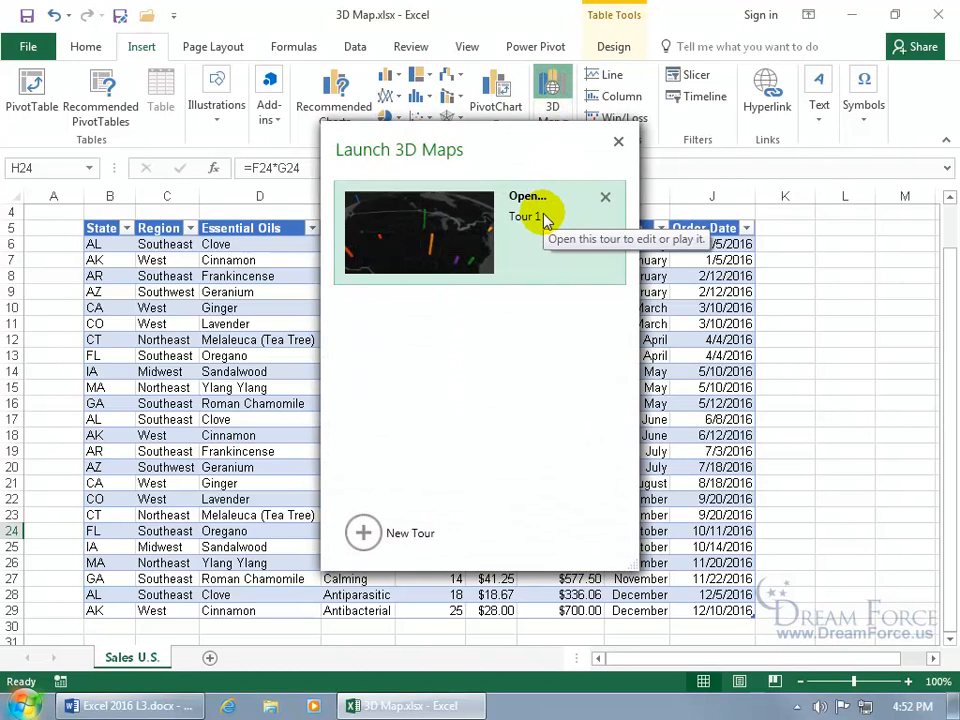
click(364, 532)
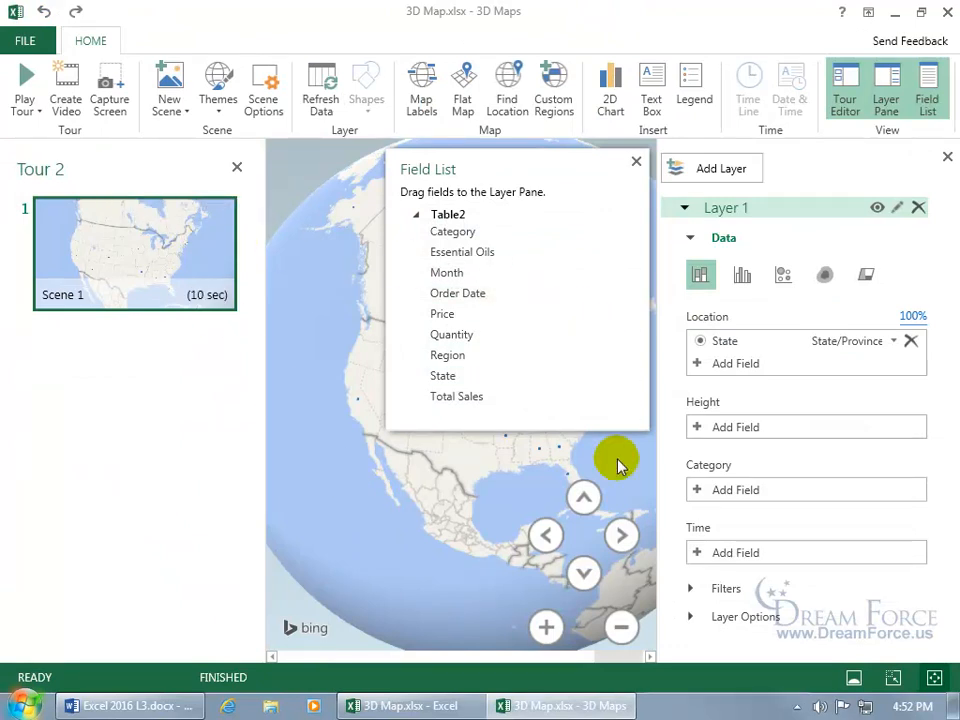
click(945, 12)
Delete Tour 2 from the workbook's saved 3D Maps tours and save the 3D Map workbook
click(551, 86)
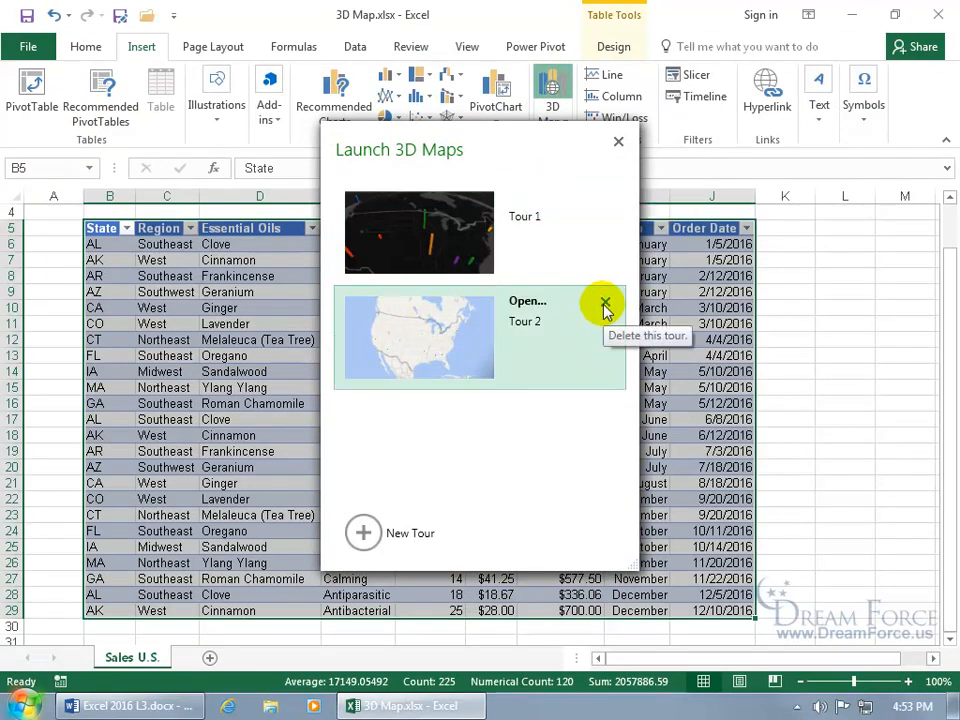
click(605, 302)
click(561, 422)
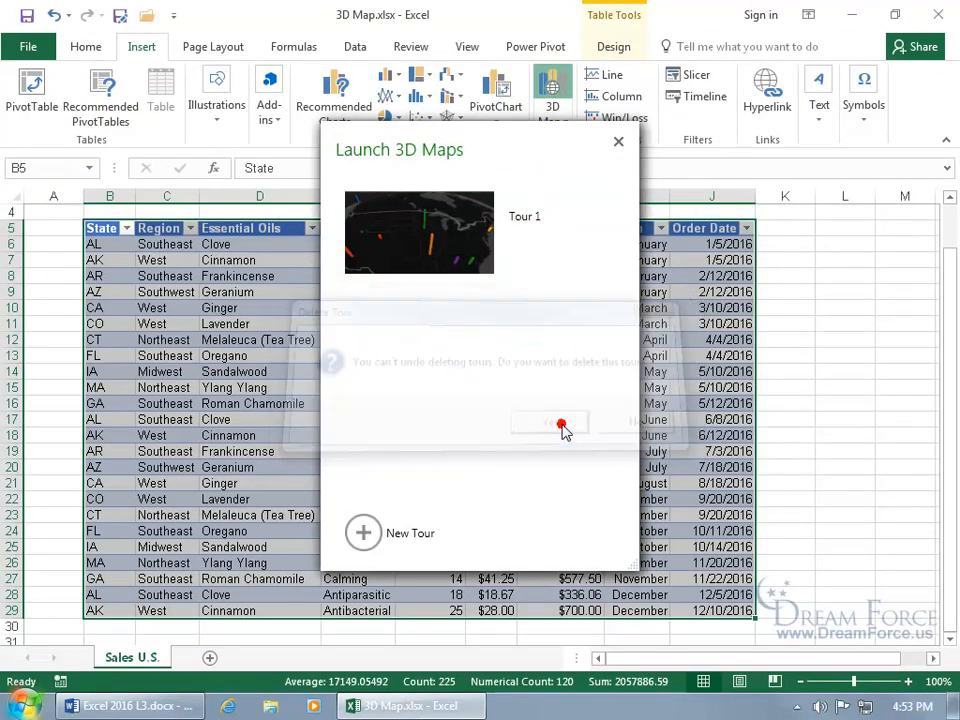
click(619, 144)
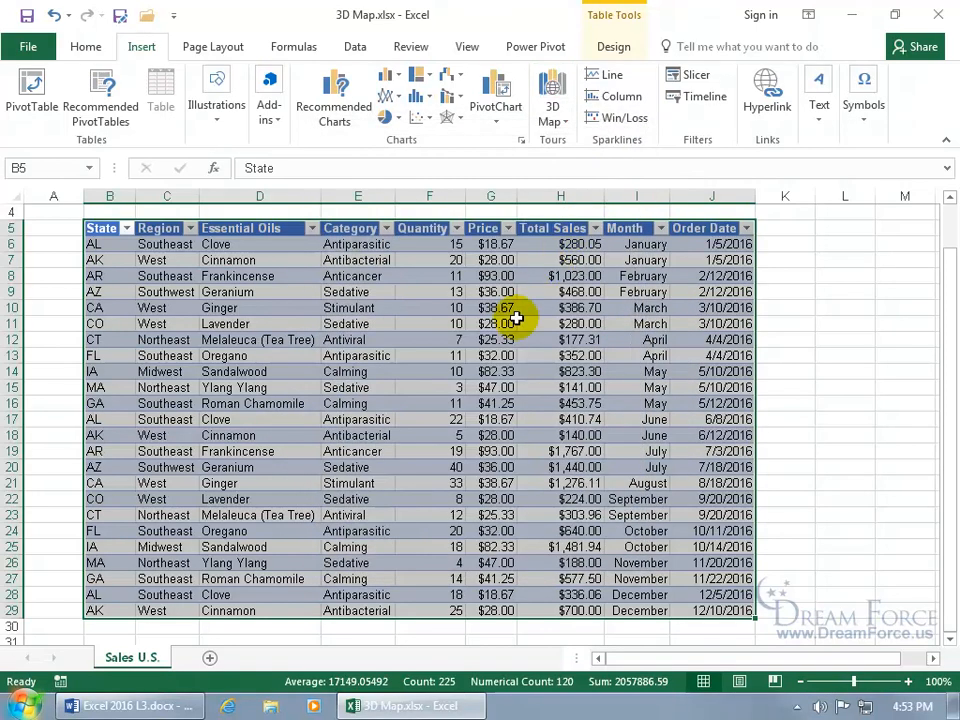
click(24, 15)
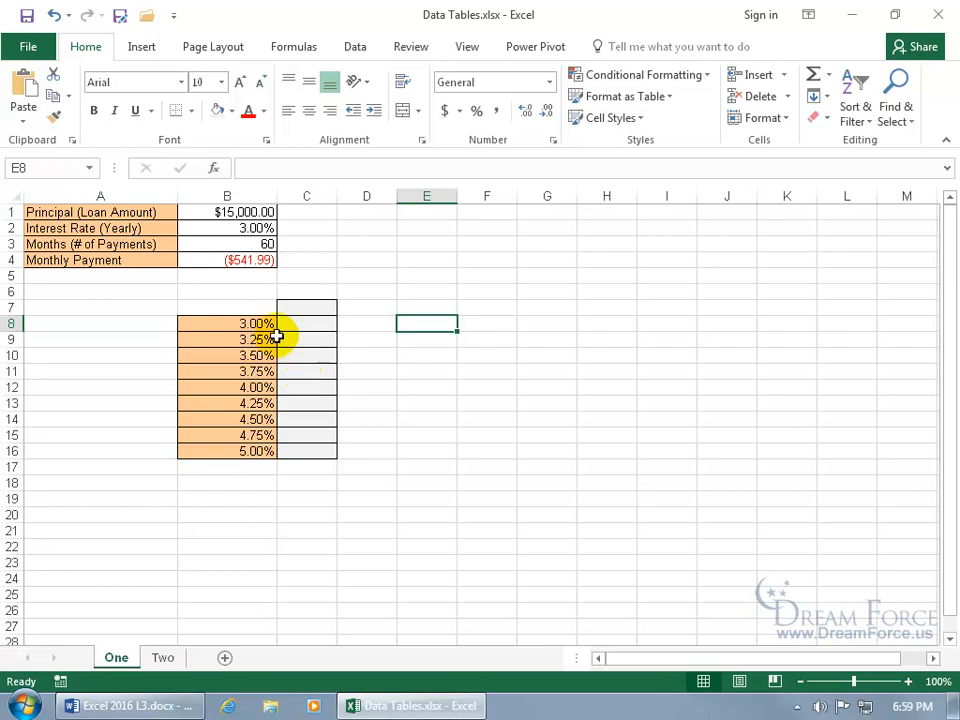
Inspect the monthly payment formula in B4 on sheet One and change the yearly interest rate in B2 to 4%
click(262, 260)
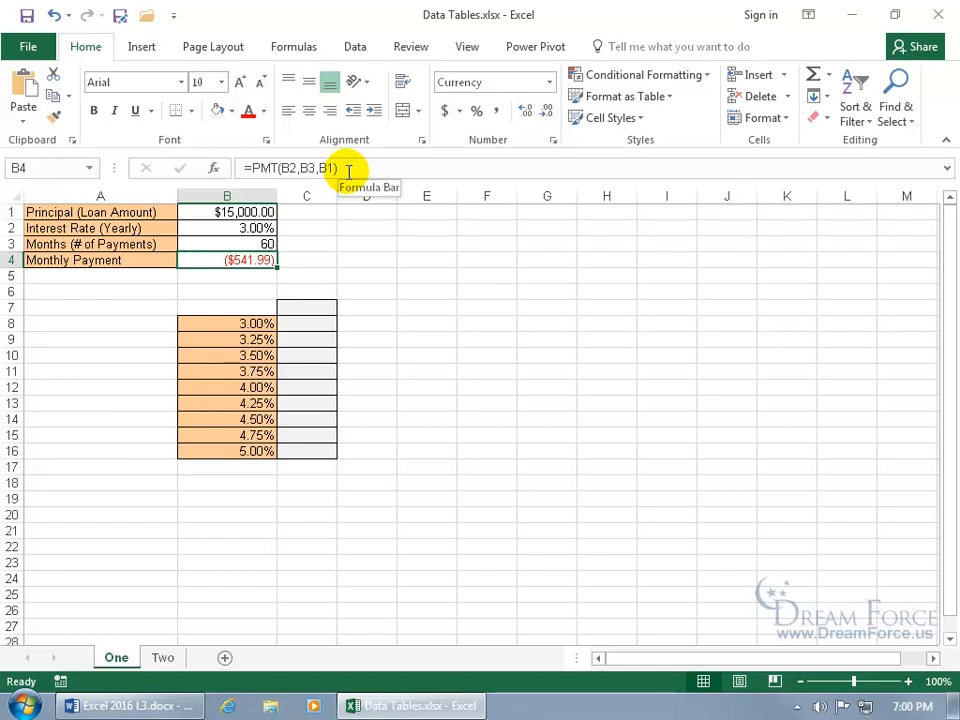
click(264, 228)
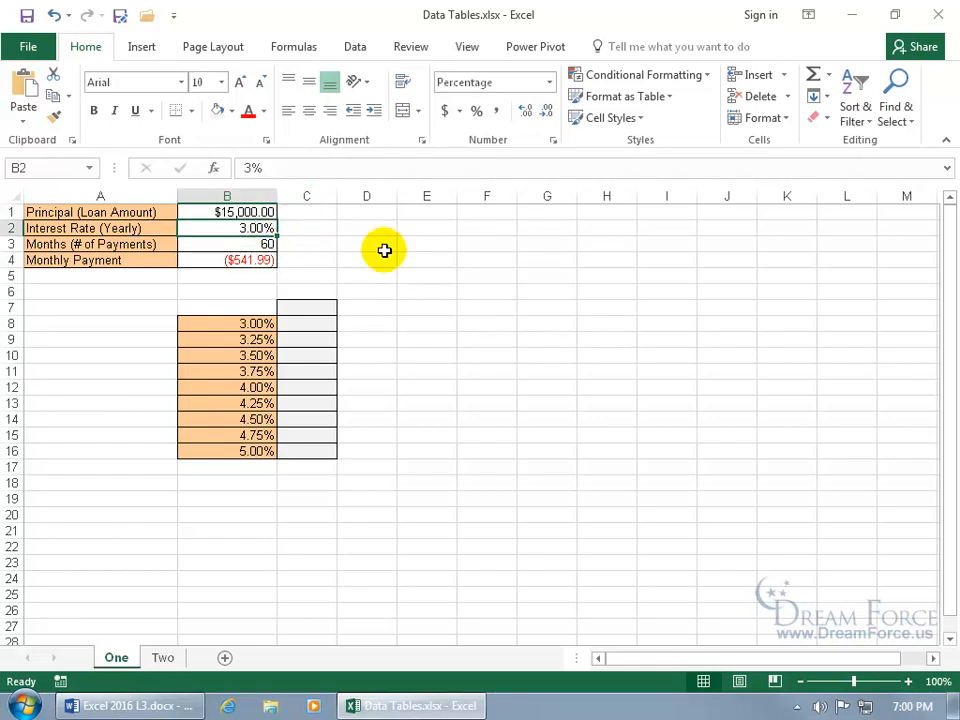
text(4)
key(Return)
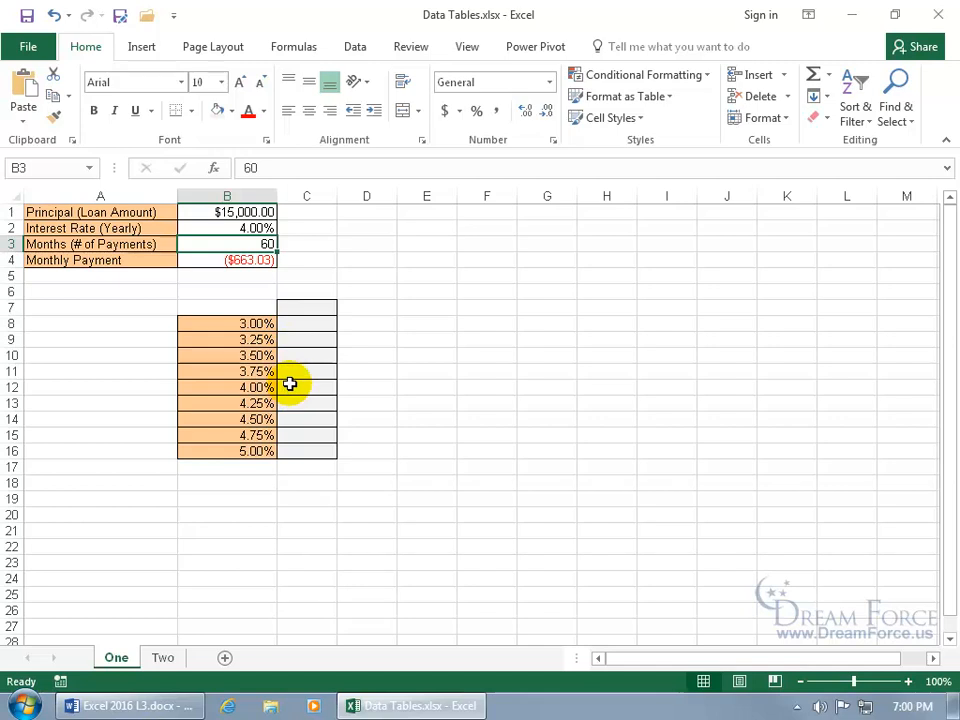
Link C7 to the monthly payment with the formula =B4 and compare it with the payment formula in B4
click(305, 309)
click(305, 309)
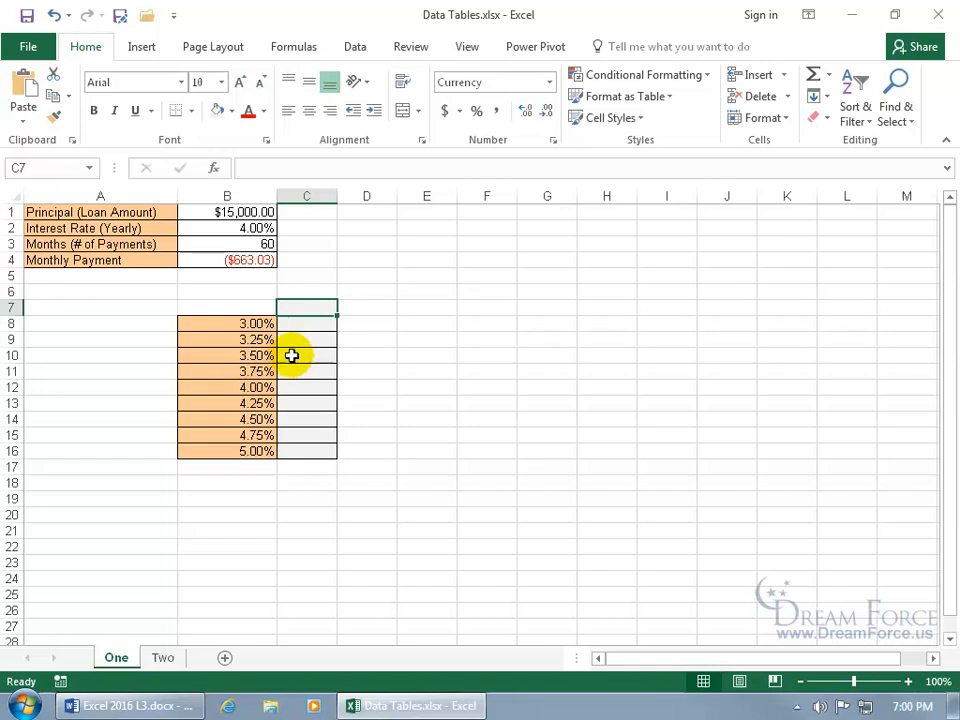
text(=)
click(250, 260)
key(ctrl+Return)
key(Return)
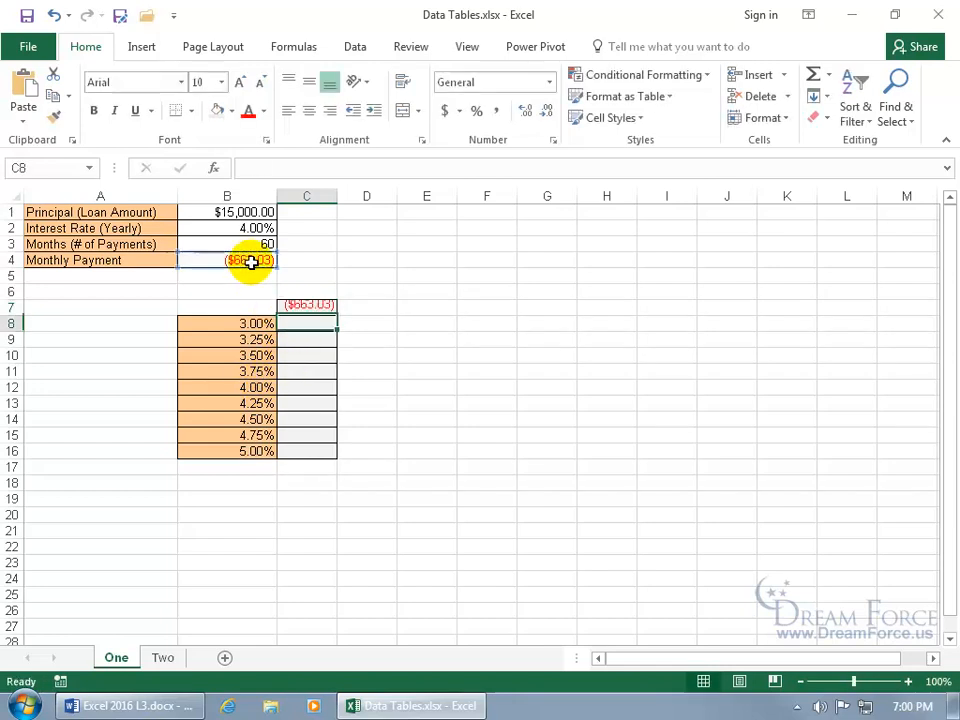
click(311, 308)
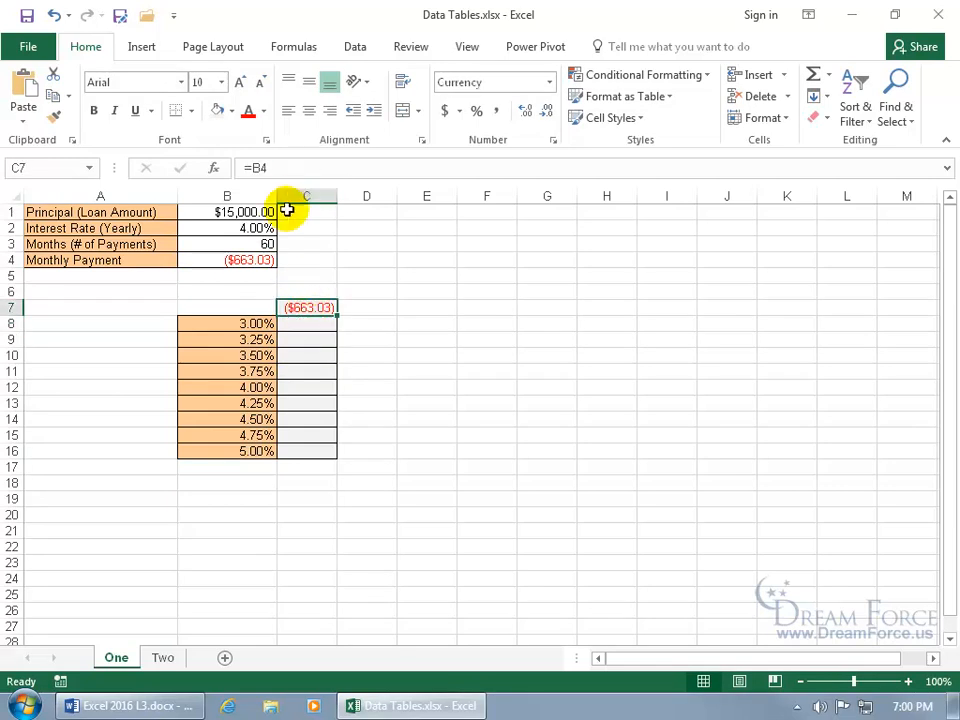
click(250, 259)
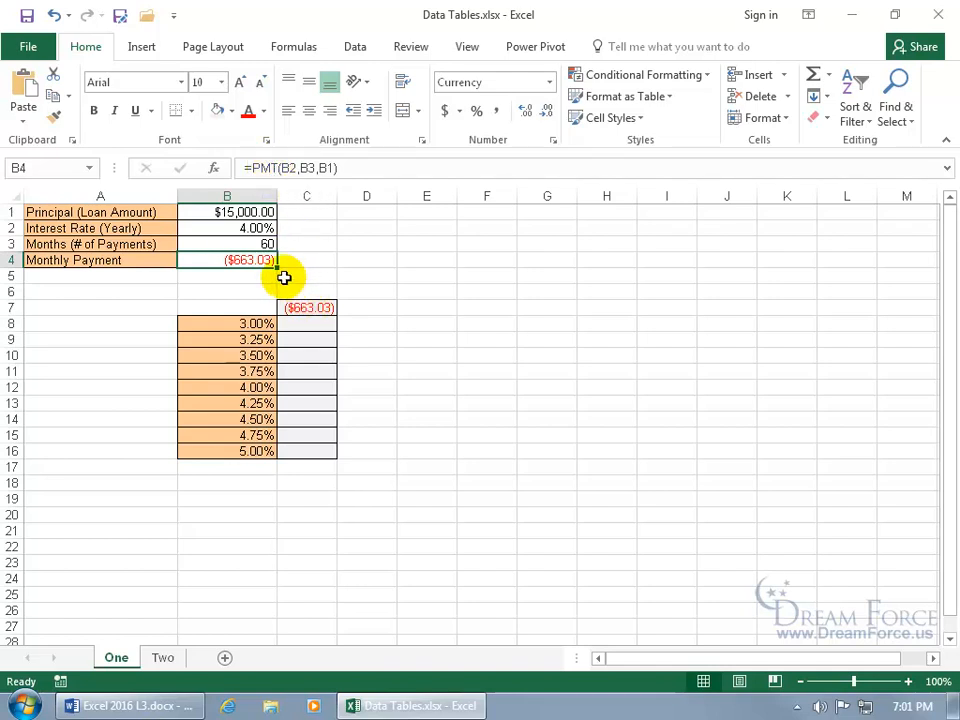
Create a one-variable what-if data table over B7:C16 with B2 as the column input cell and inspect its result formulas
drag(238, 309, 314, 456)
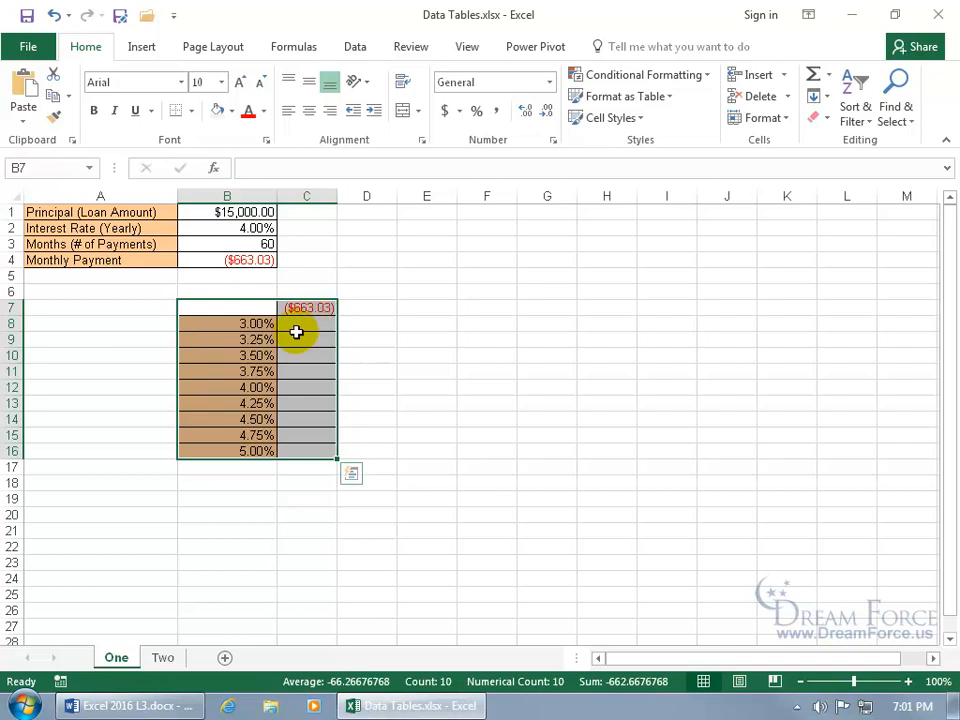
click(356, 50)
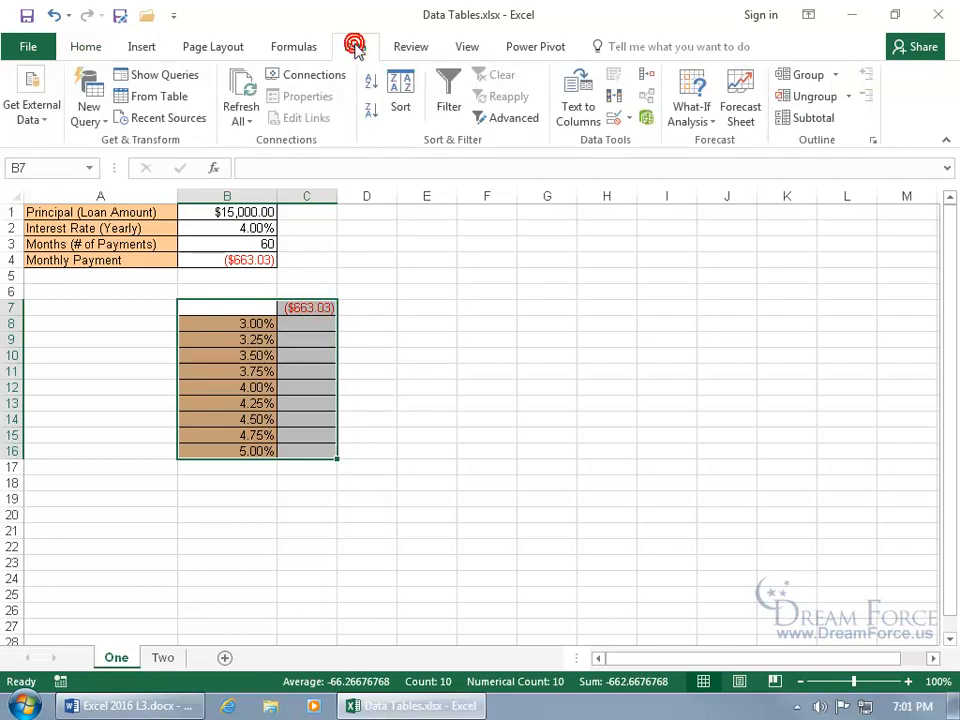
click(693, 118)
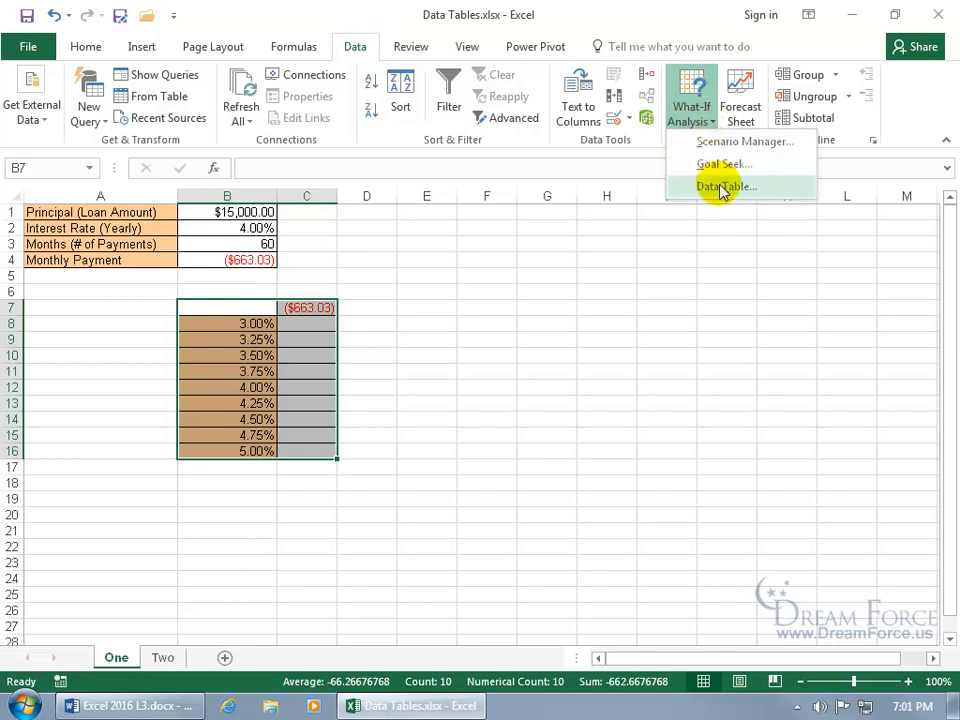
click(722, 187)
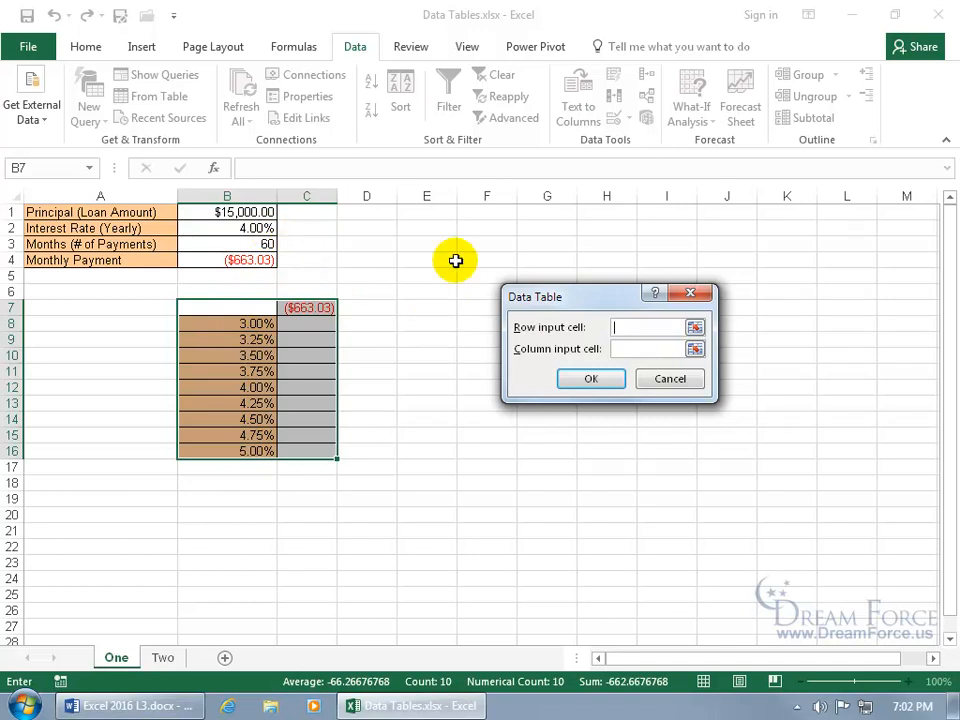
click(630, 348)
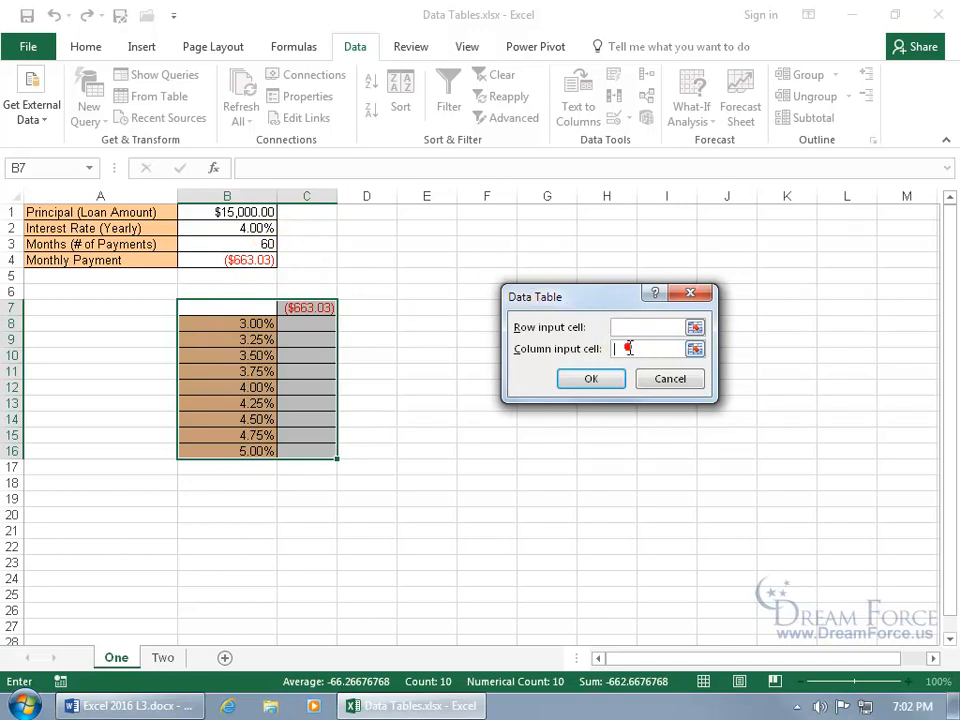
text(b2)
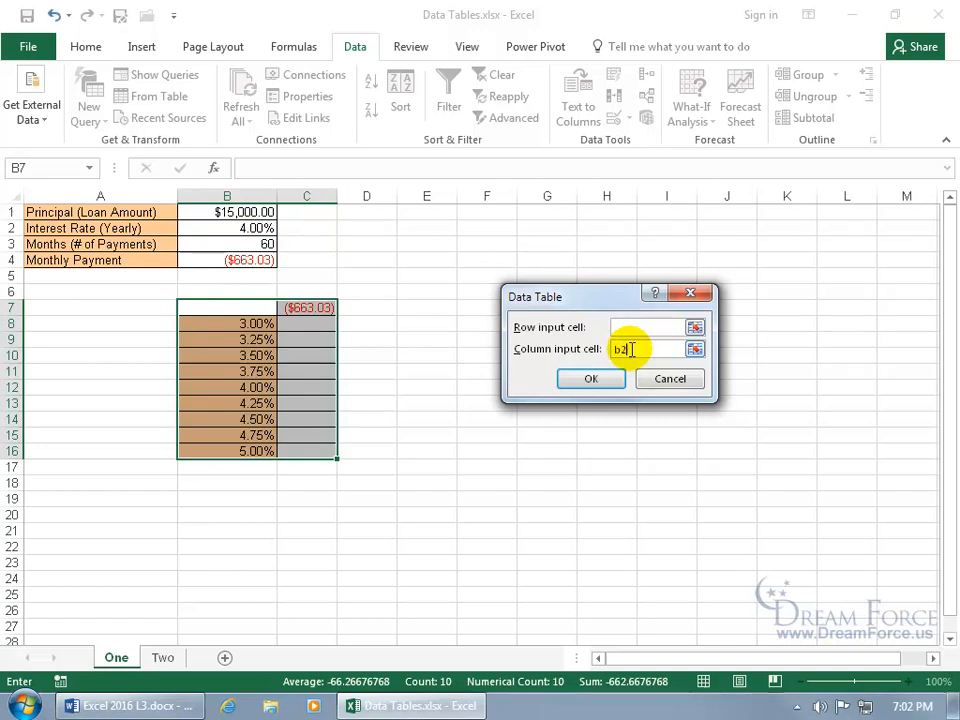
click(607, 380)
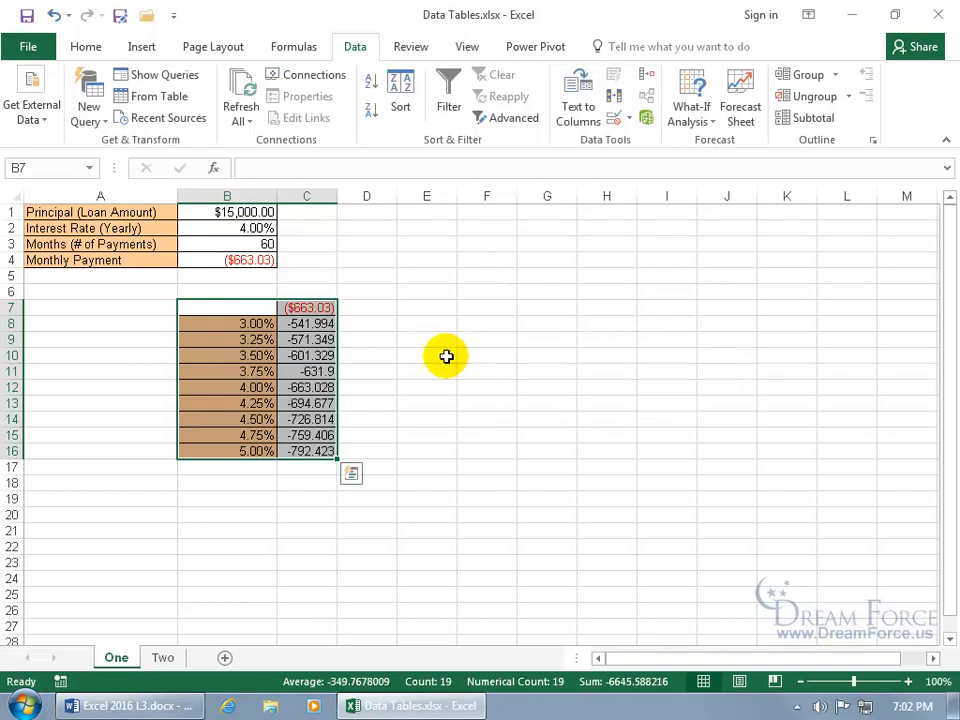
click(313, 356)
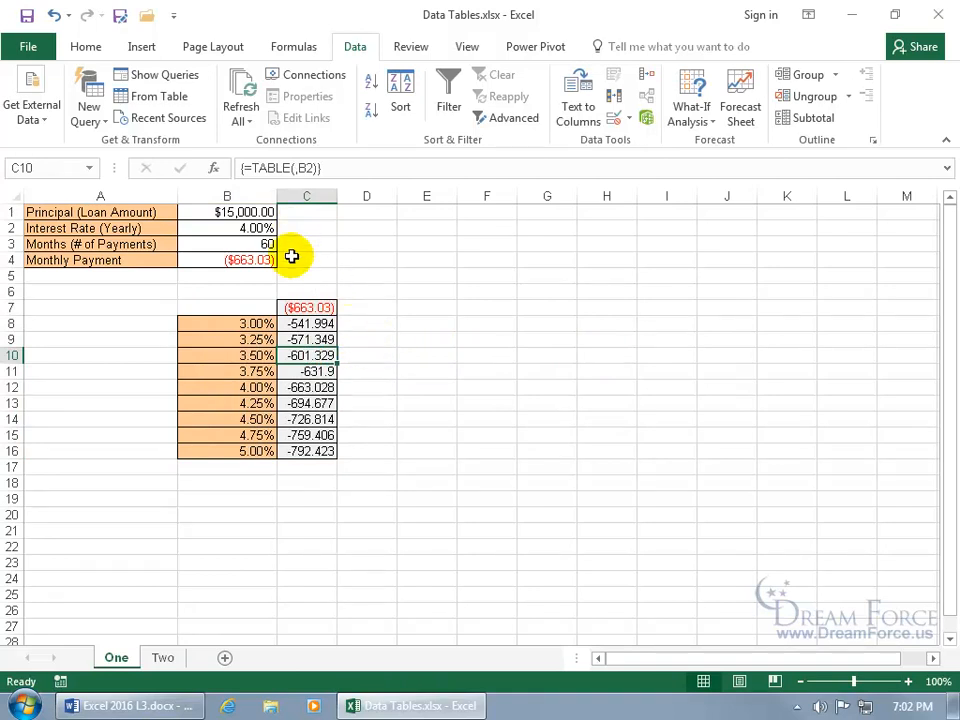
click(306, 387)
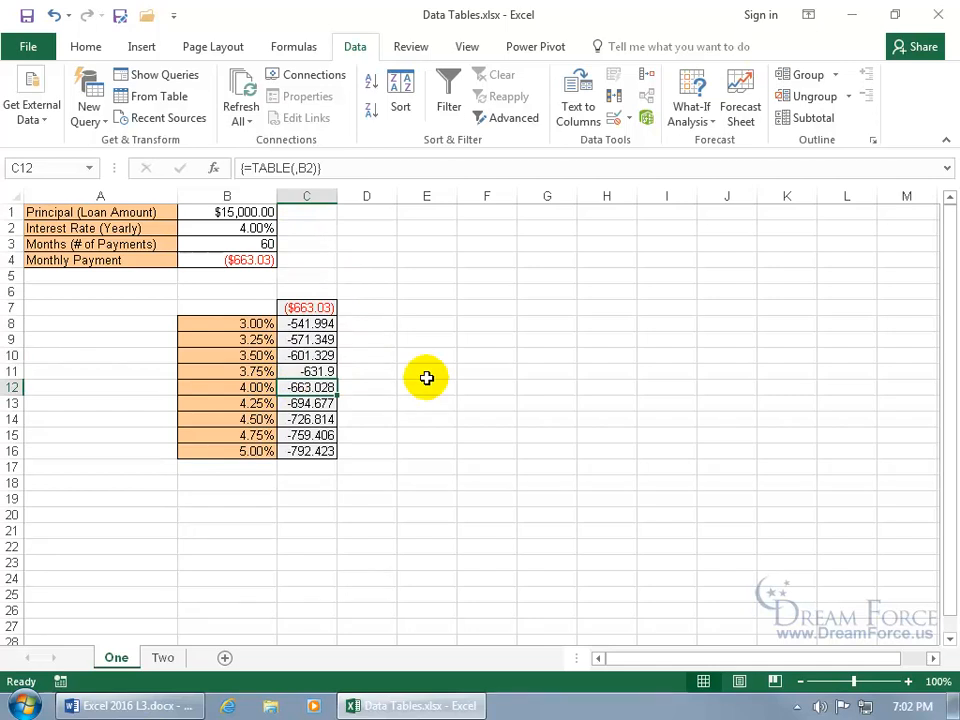
Set the yearly interest rate in B2 to 3% and open the Two worksheet
click(264, 229)
text(3%)
key(ctrl+Return)
key(Return)
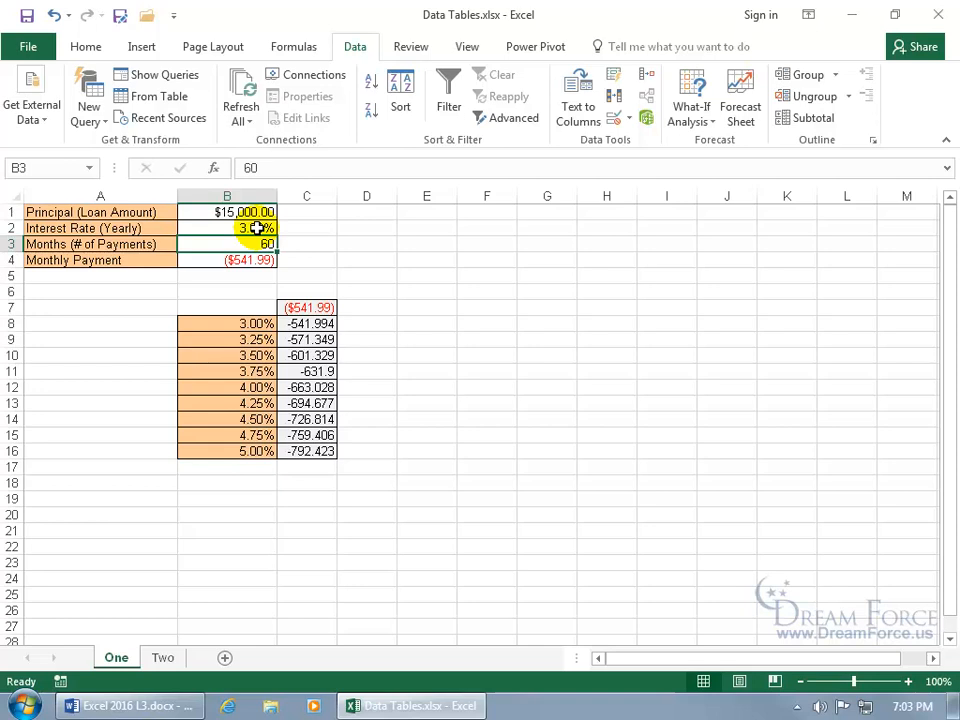
click(163, 658)
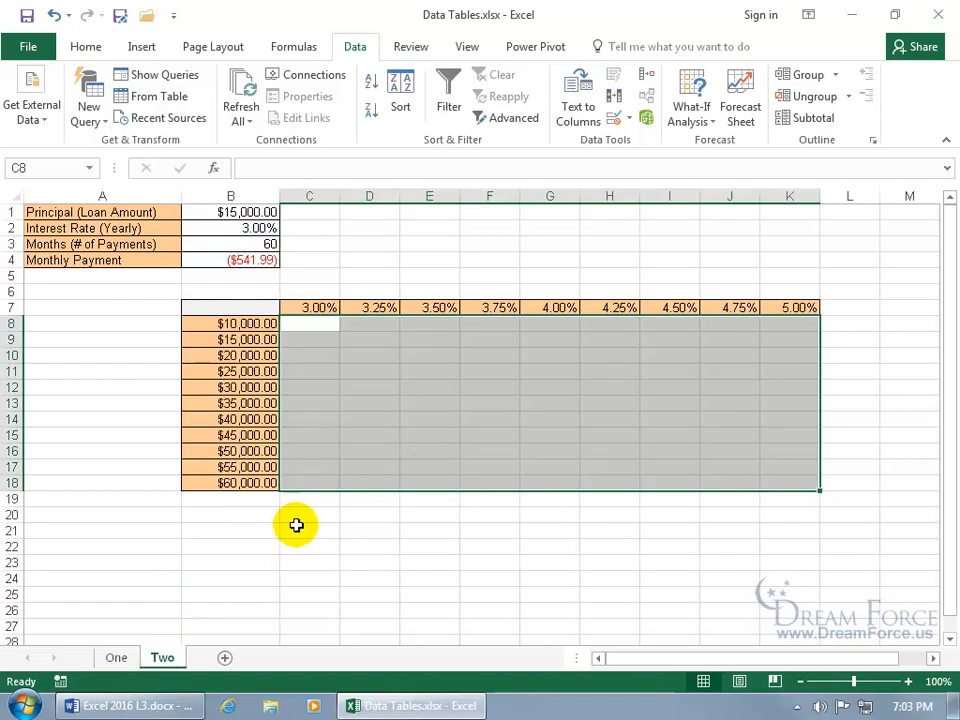
Review the loan amount in B1 and interest rate in B2, and link B7 to the monthly payment with the formula =B4
click(316, 389)
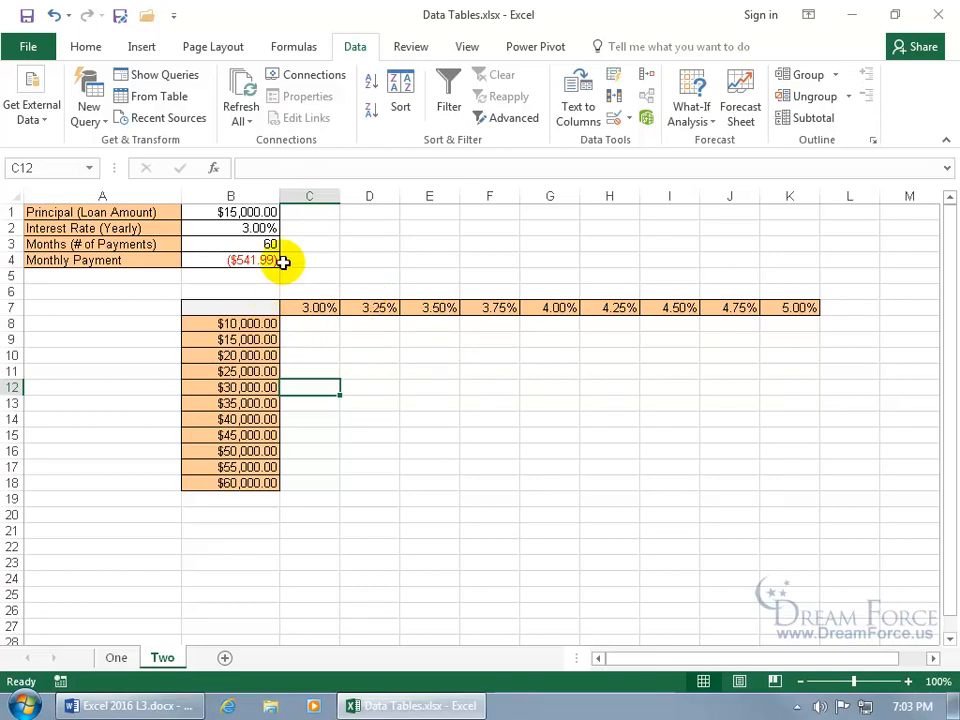
click(267, 213)
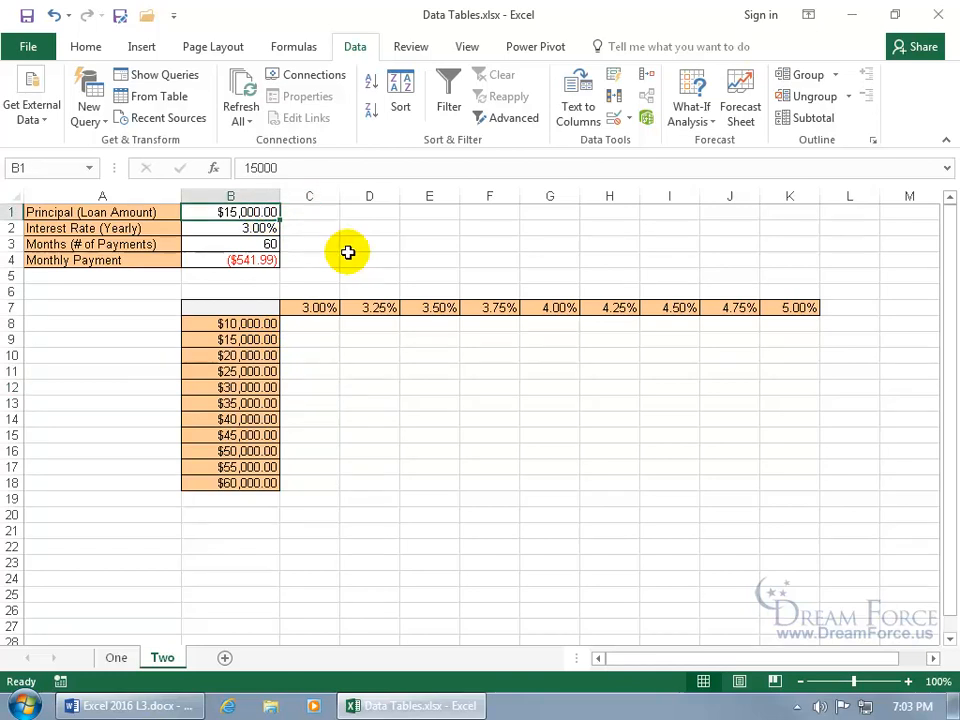
click(268, 228)
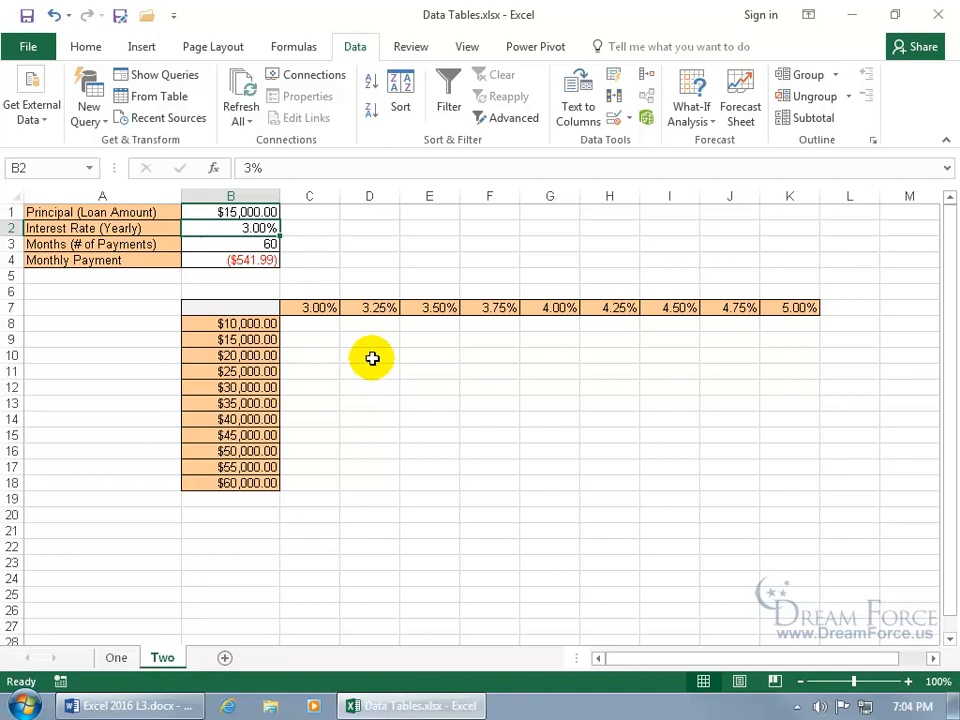
click(264, 307)
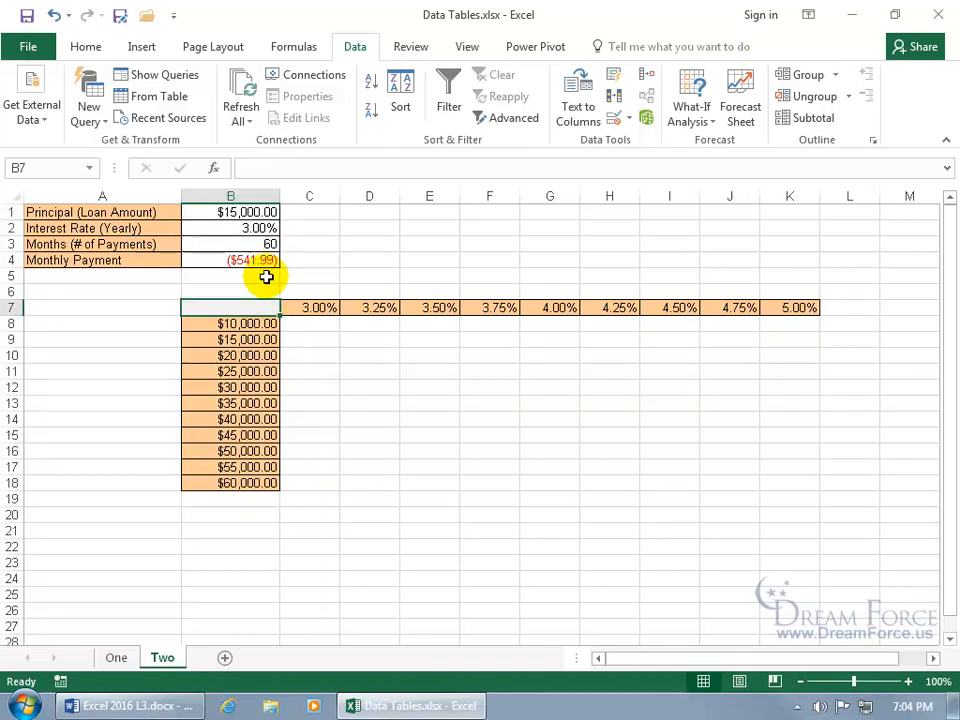
text(=)
click(262, 261)
key(Return)
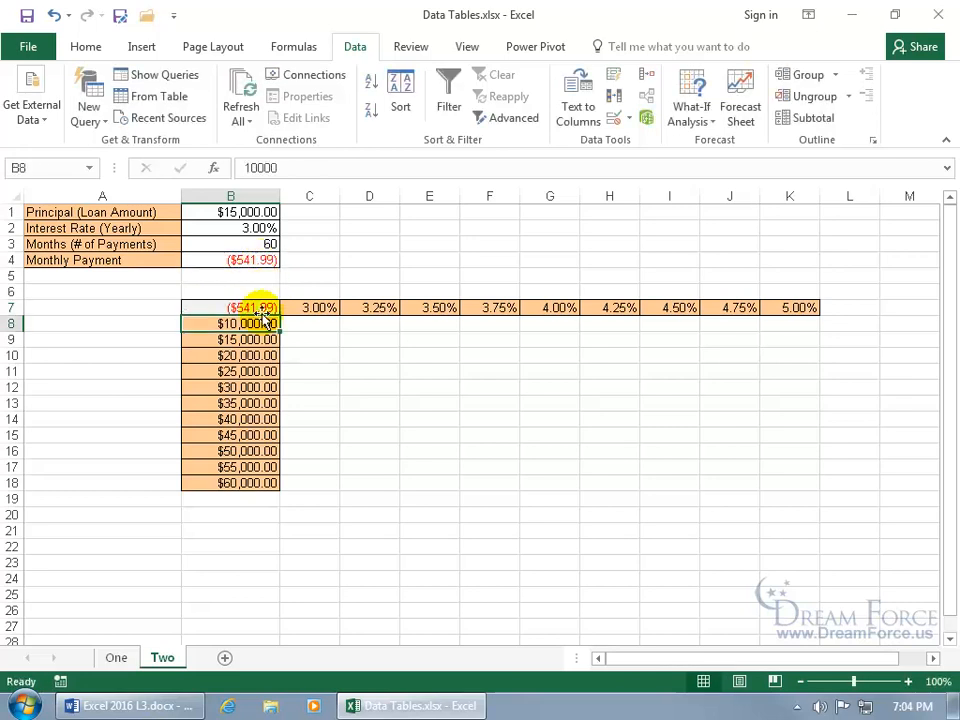
Create a two-variable what-if data table over B7:K18 with B2 as row input cell and B1 as column input cell, and inspect C9's formula
drag(262, 307, 786, 480)
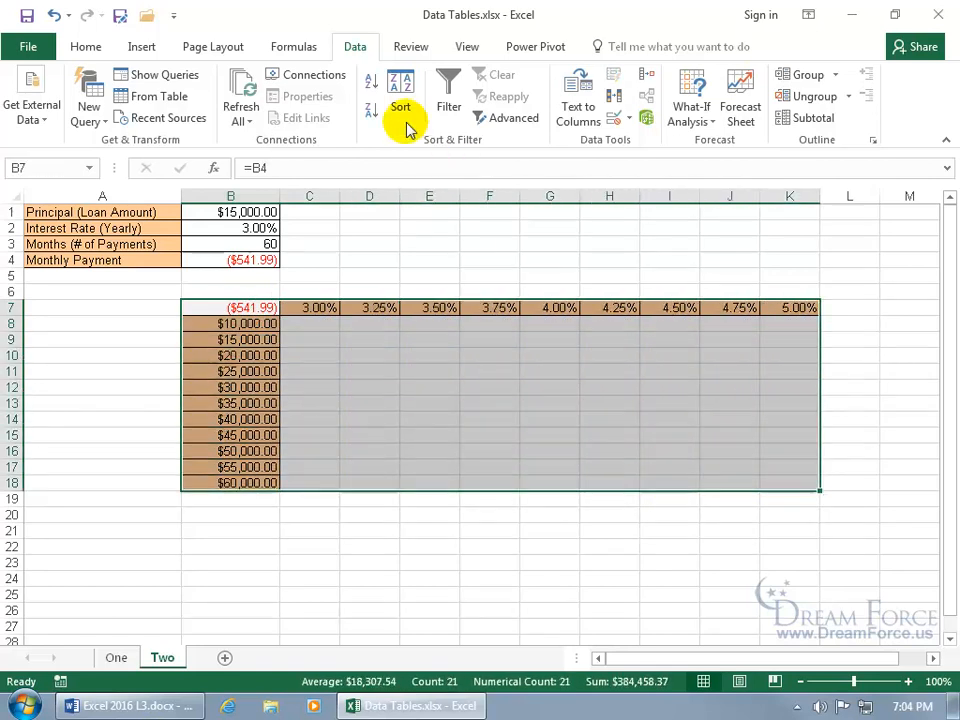
click(692, 118)
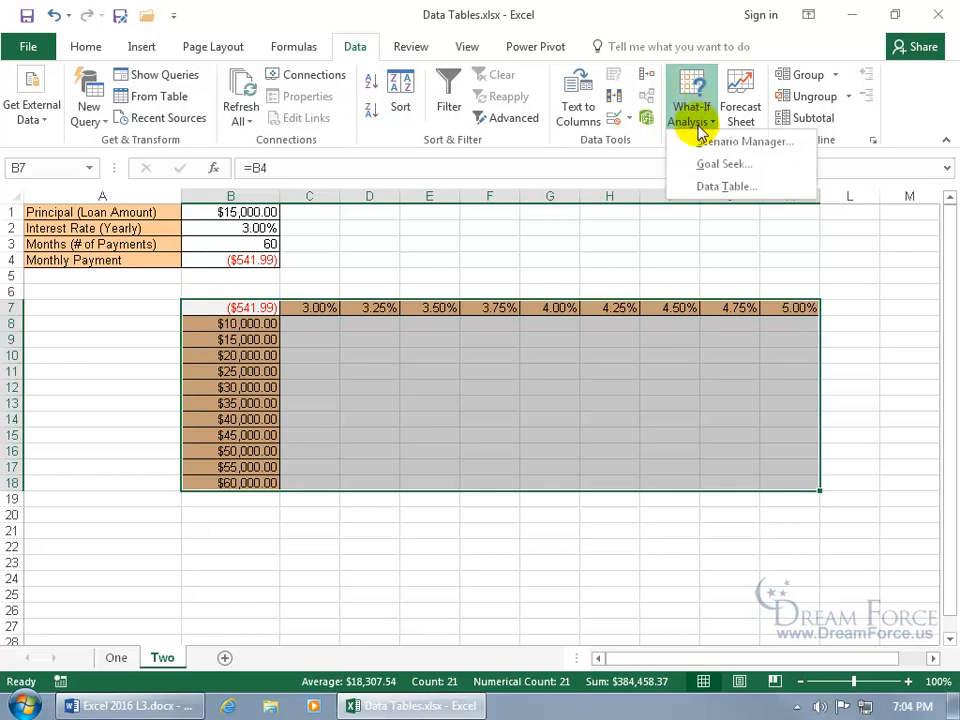
click(716, 187)
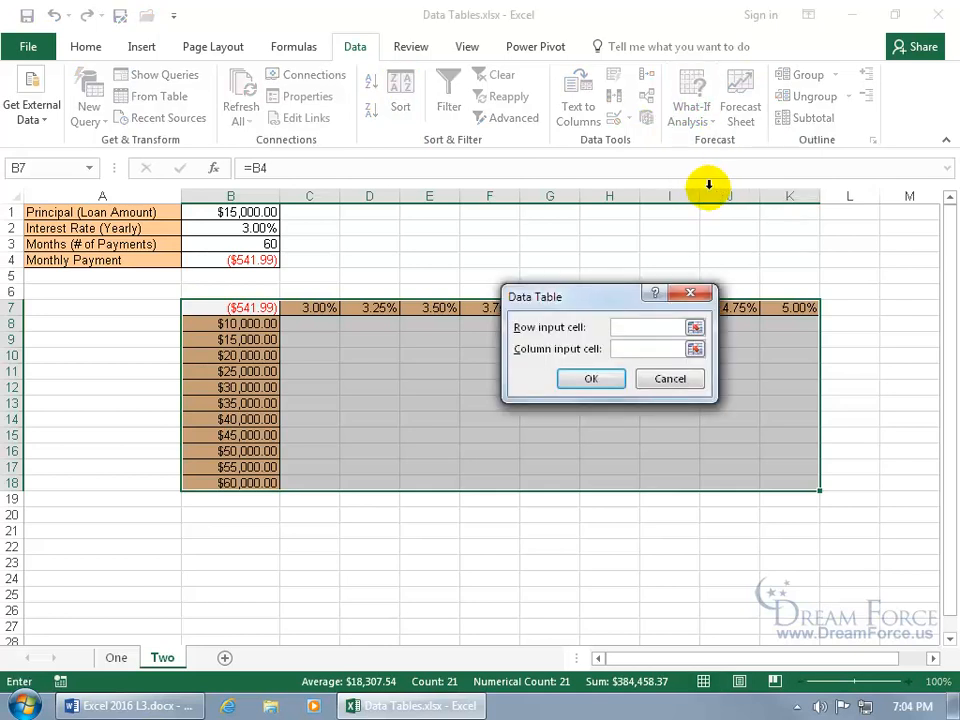
drag(586, 294, 621, 363)
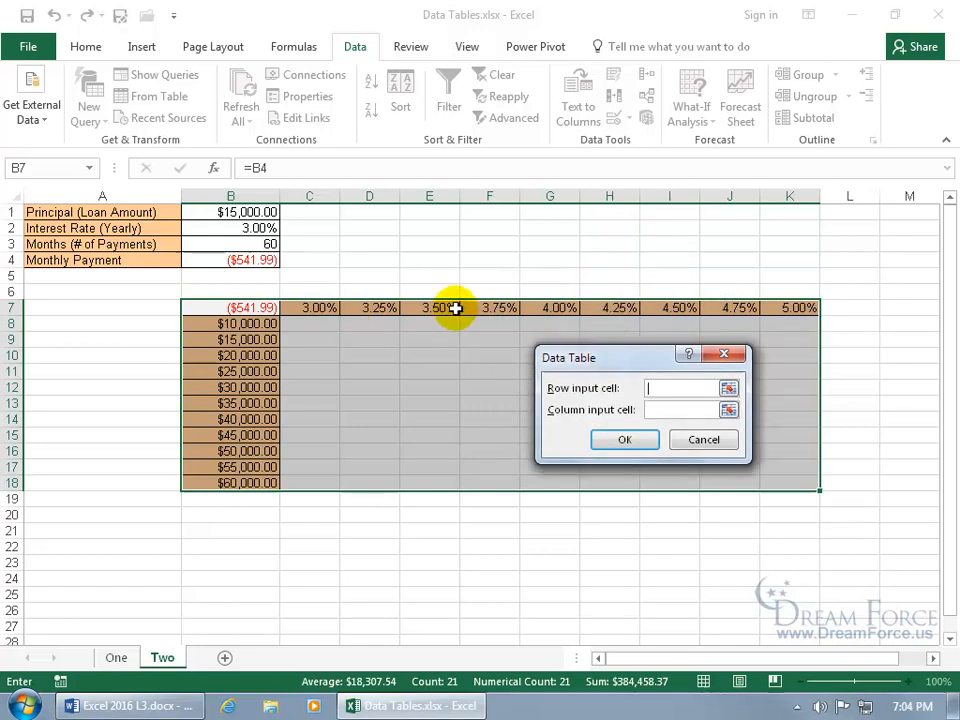
click(251, 226)
click(664, 413)
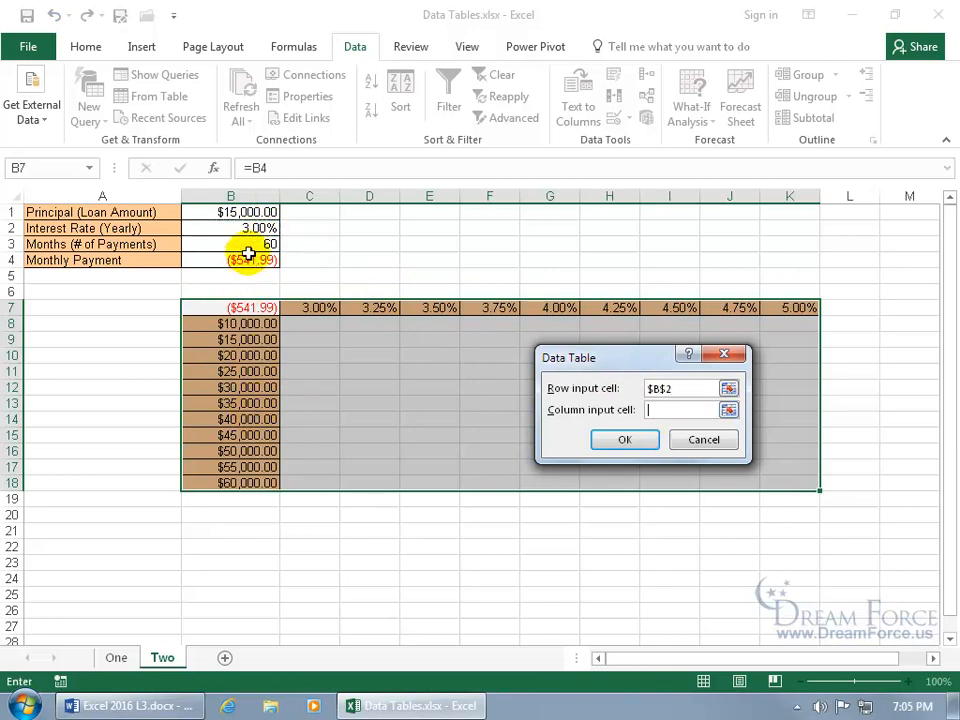
click(229, 213)
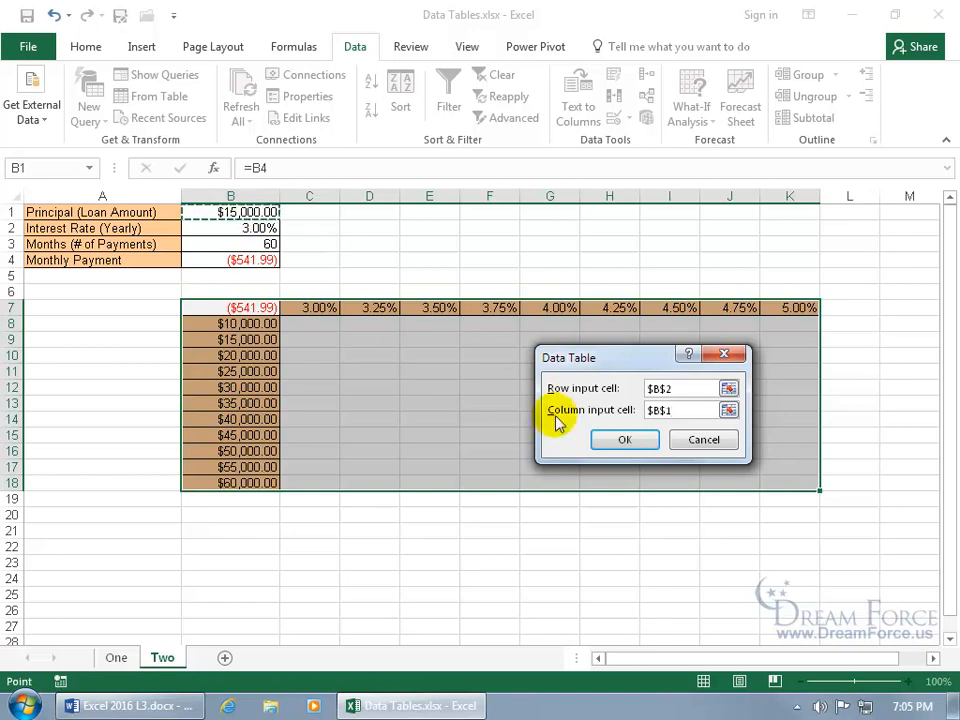
click(622, 440)
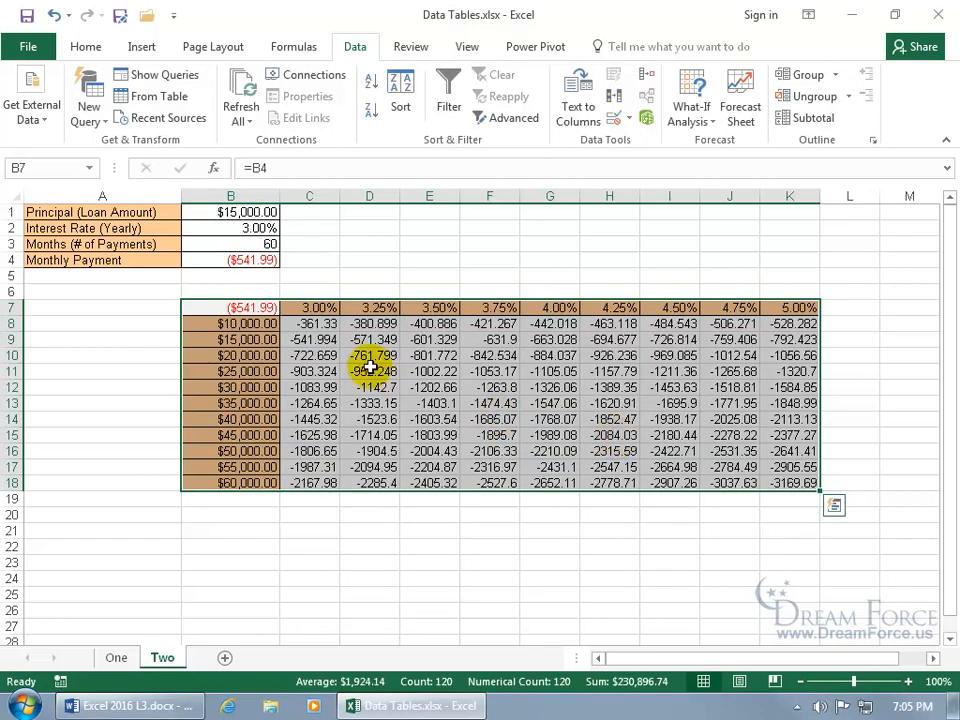
click(272, 341)
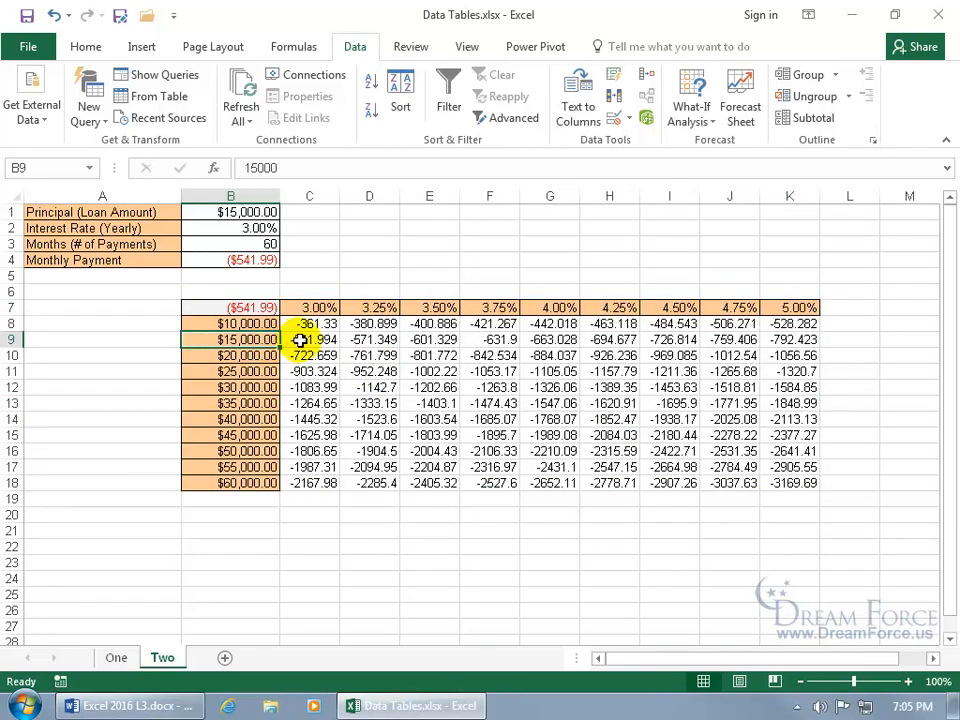
click(300, 340)
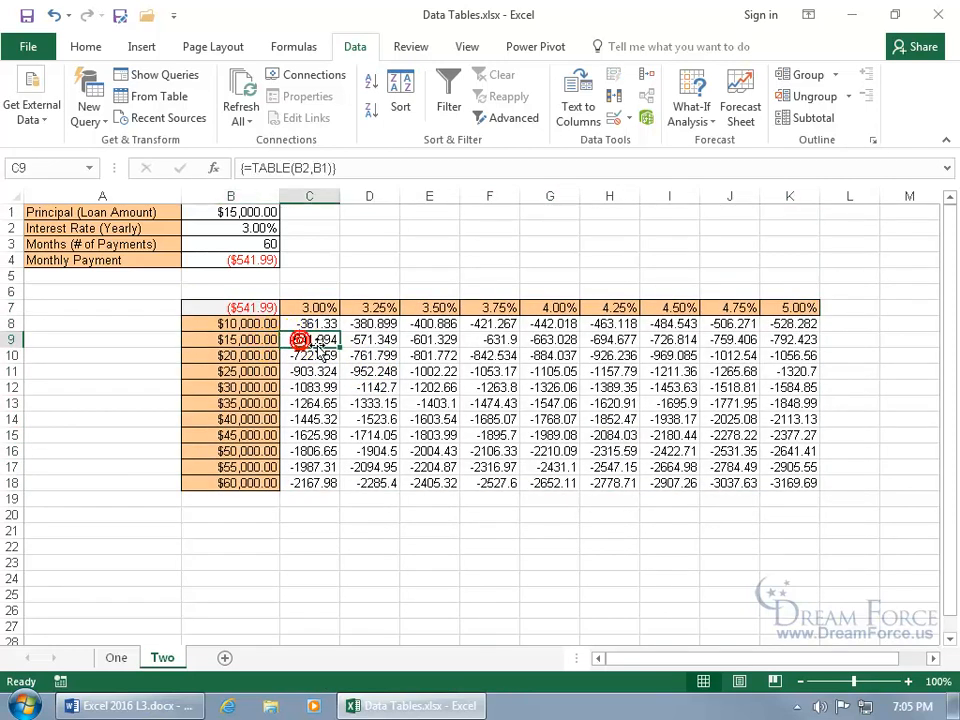
Set the yearly interest rate in B2 to 4% and the loan amount in B1 to 50000, and compare the payment with G16
click(259, 228)
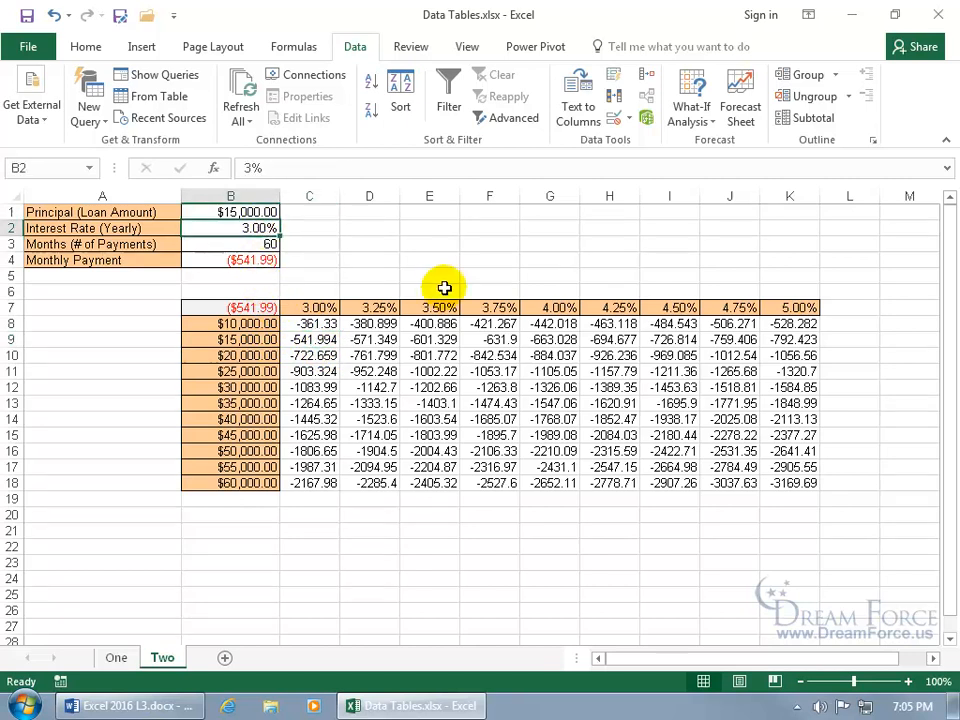
text(4)
key(Return)
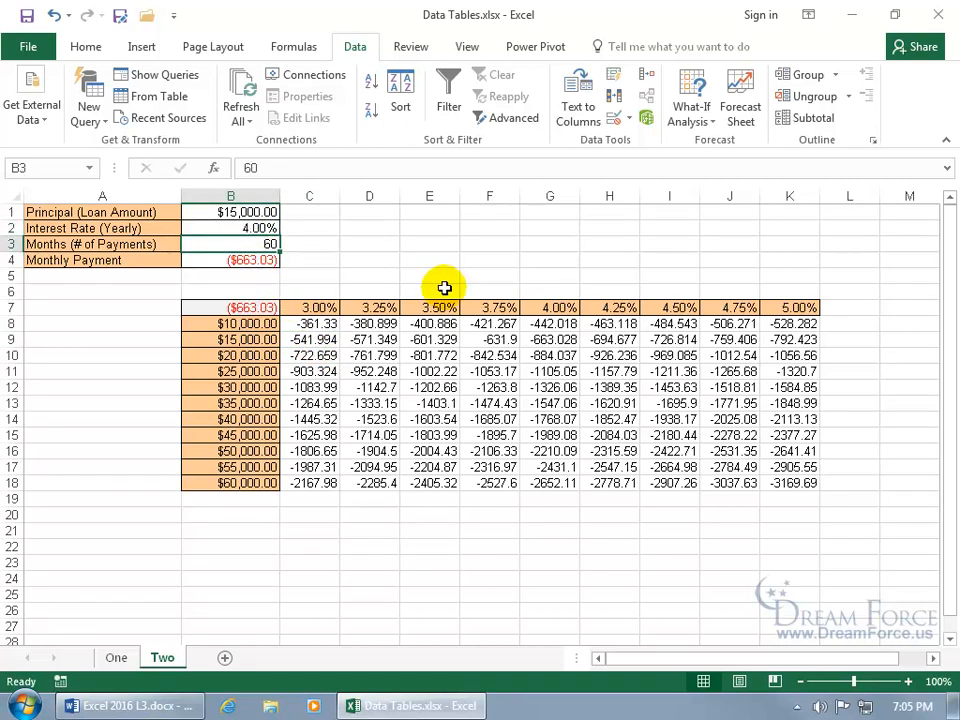
click(257, 211)
text(50000)
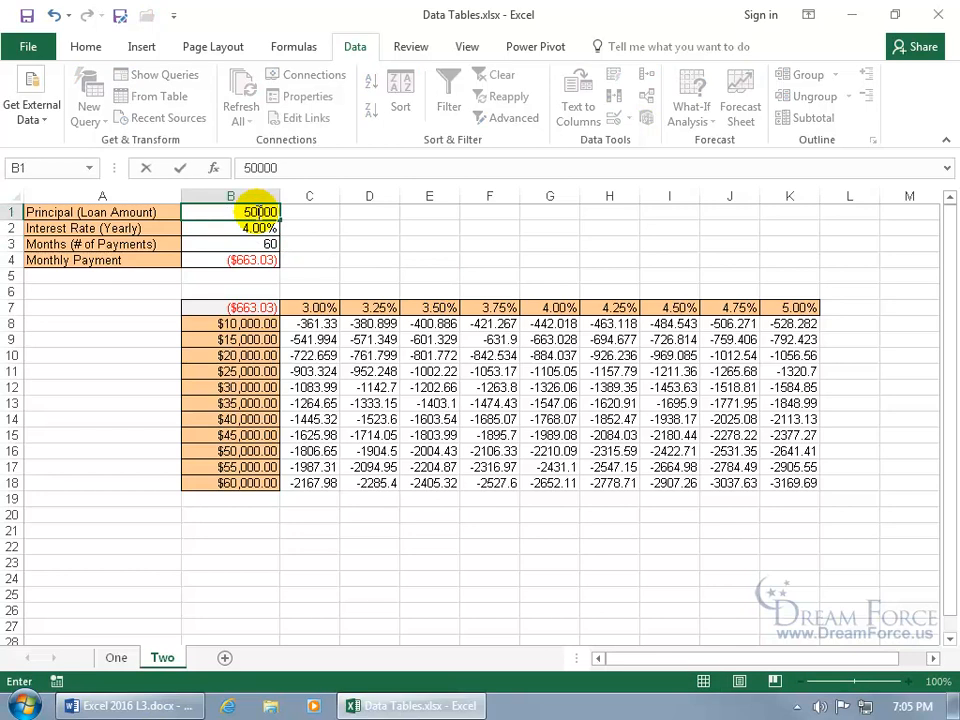
key(Return)
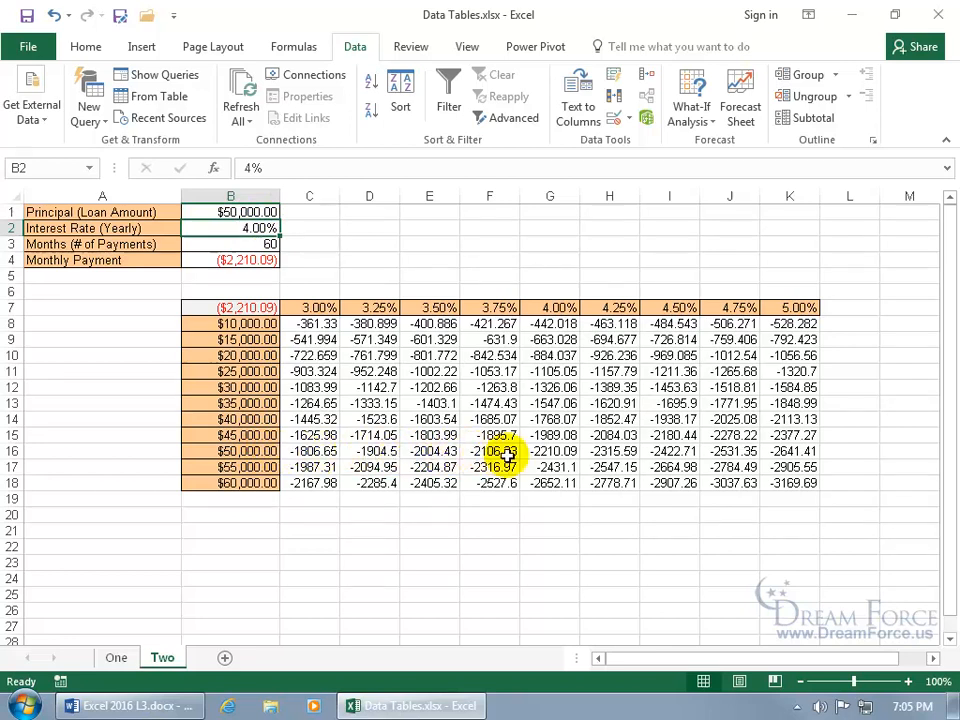
click(553, 451)
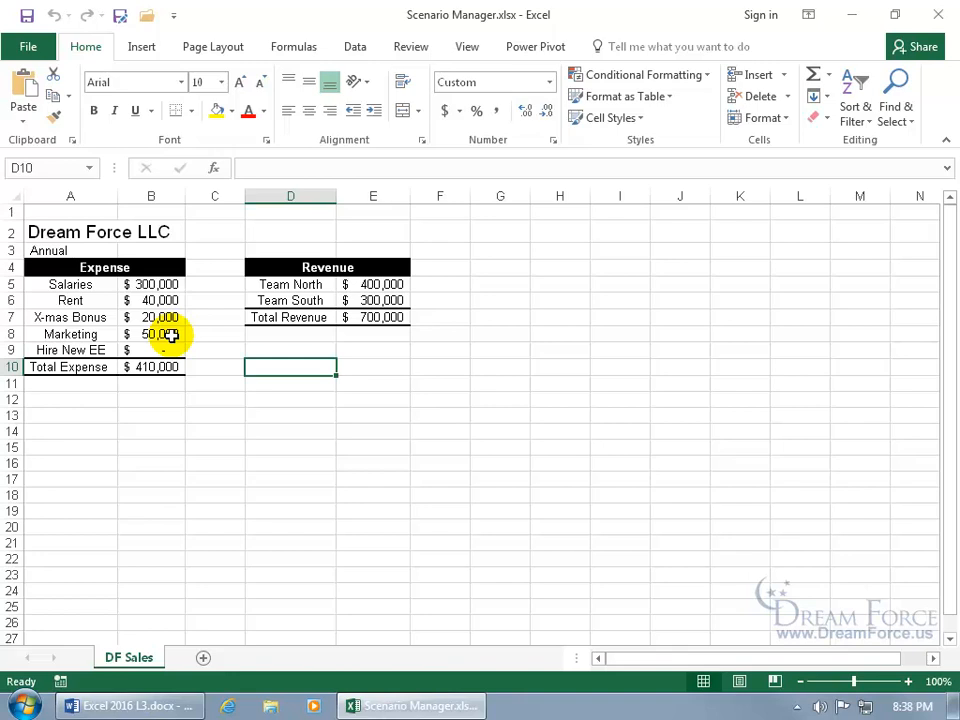
Add a what-if scenario named Original in the Scenario Manager workbook with B5:B9 and E5:E6 as its changing cells
click(355, 49)
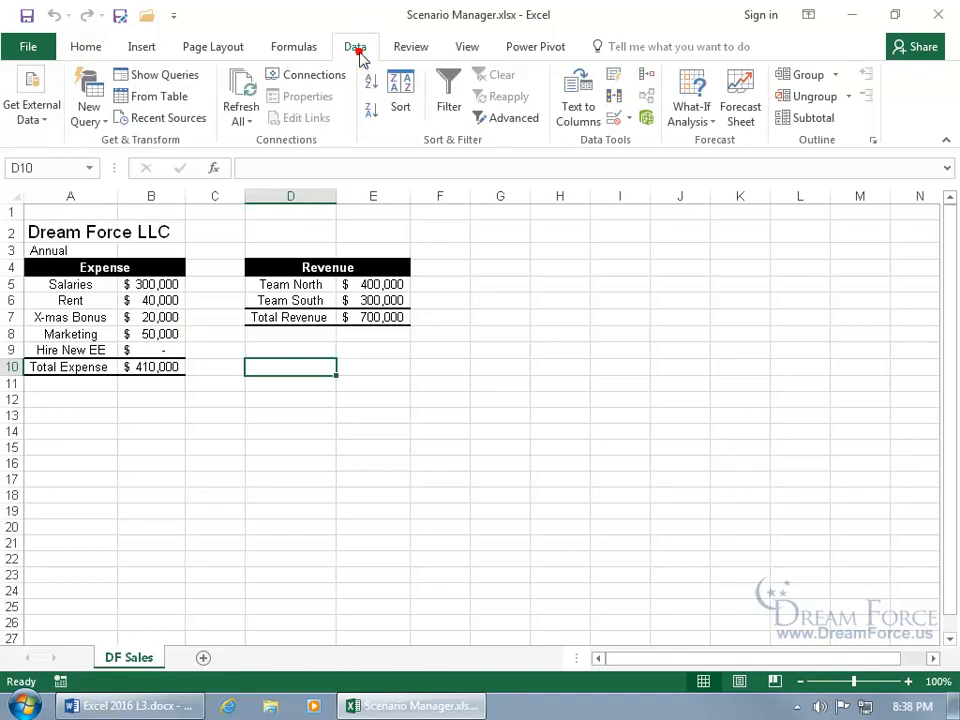
click(692, 121)
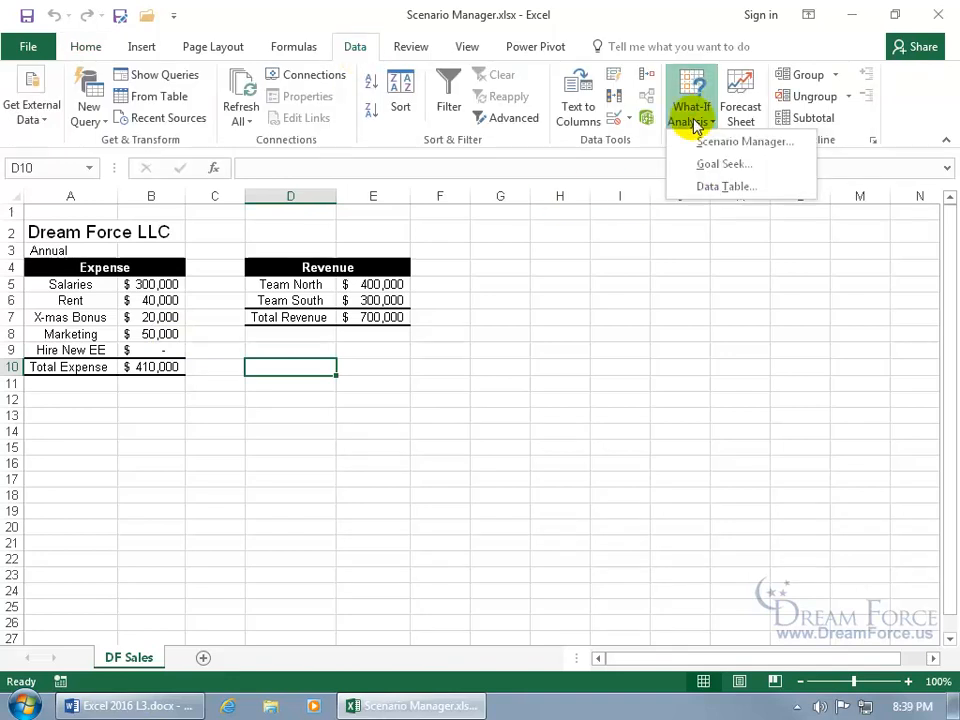
click(704, 142)
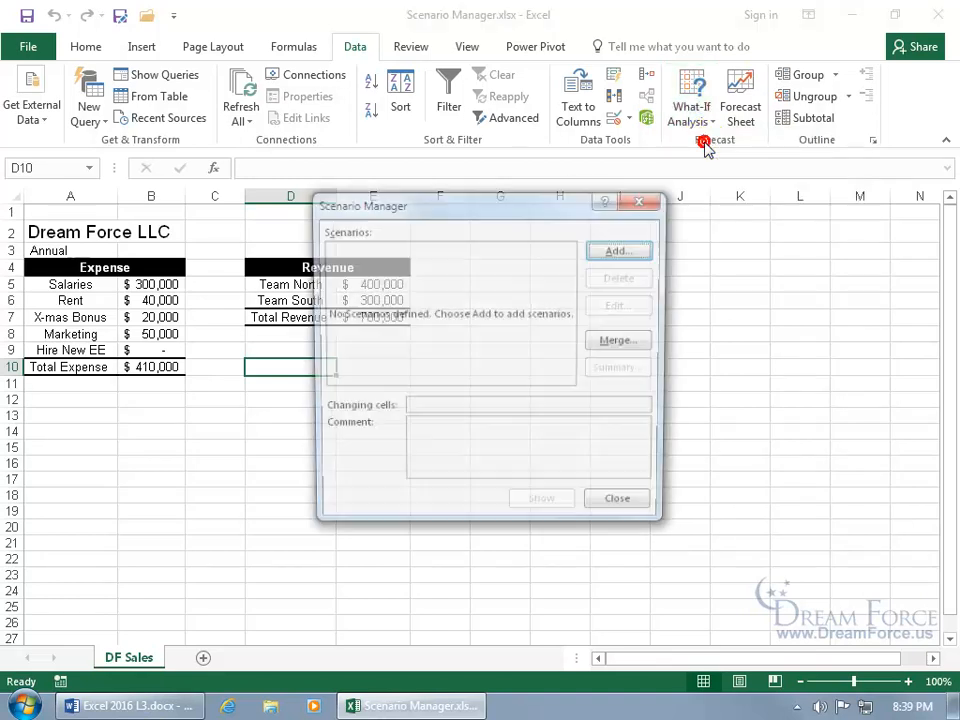
click(621, 251)
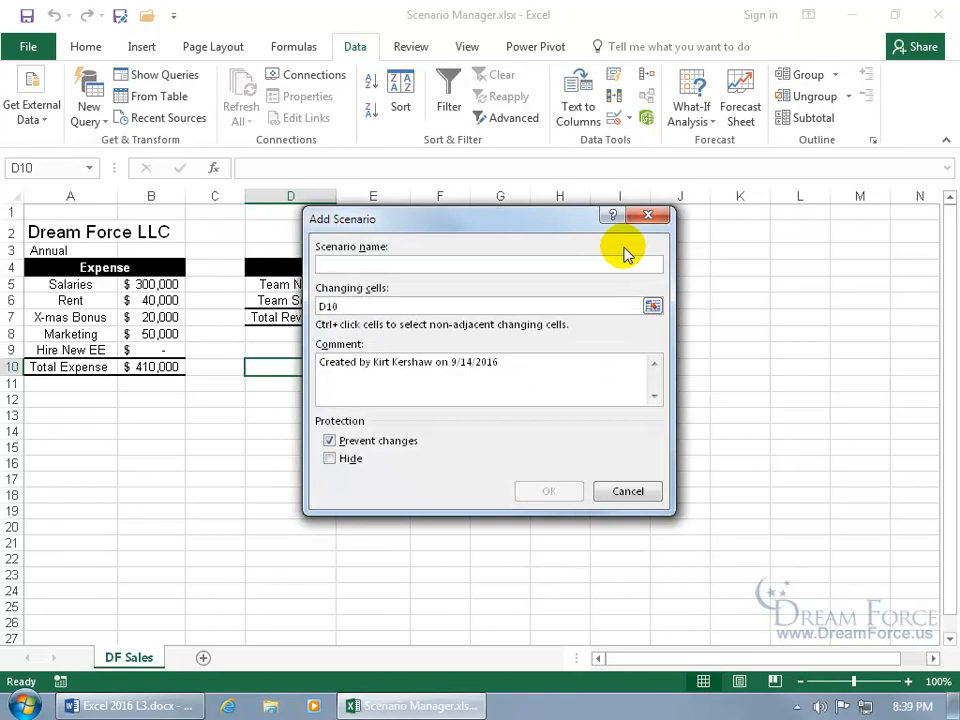
text(Original)
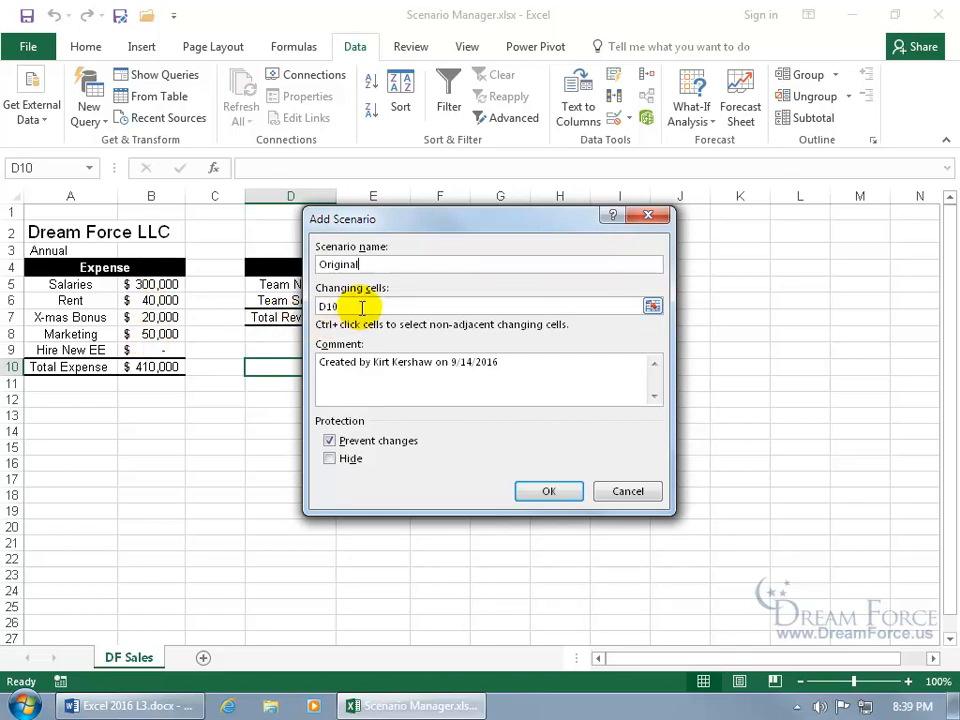
drag(360, 304, 306, 304)
key(Delete)
drag(155, 284, 156, 345)
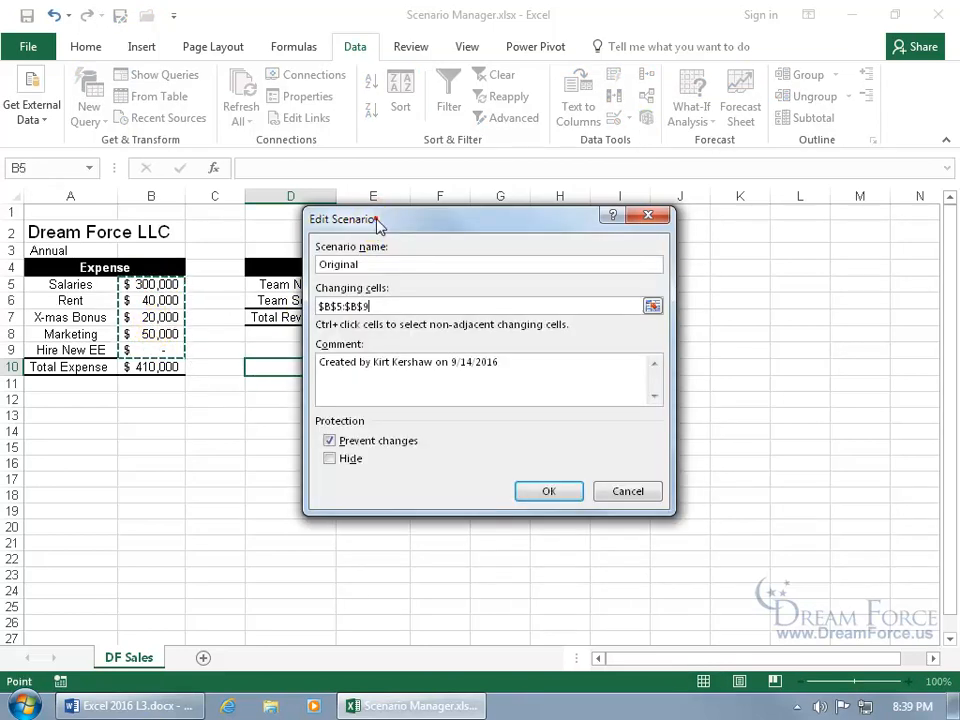
drag(375, 219, 548, 228)
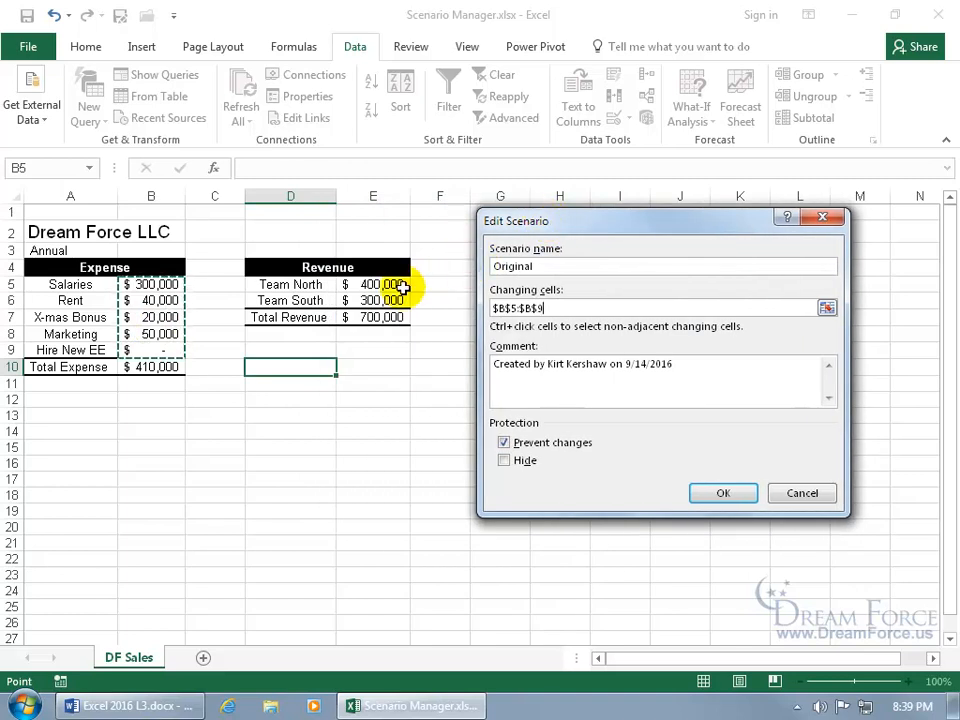
drag(379, 283, 380, 302)
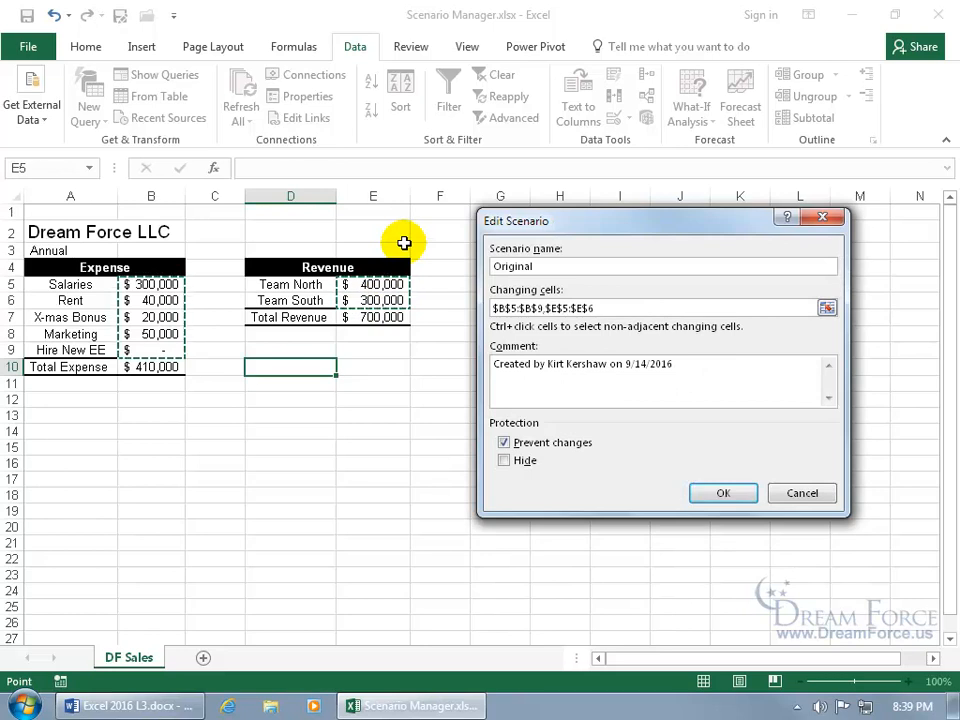
Replace the scenario's comment with "This is the original scenario." and save it with the current cell values
drag(704, 362, 490, 362)
text(This is the original scenario.)
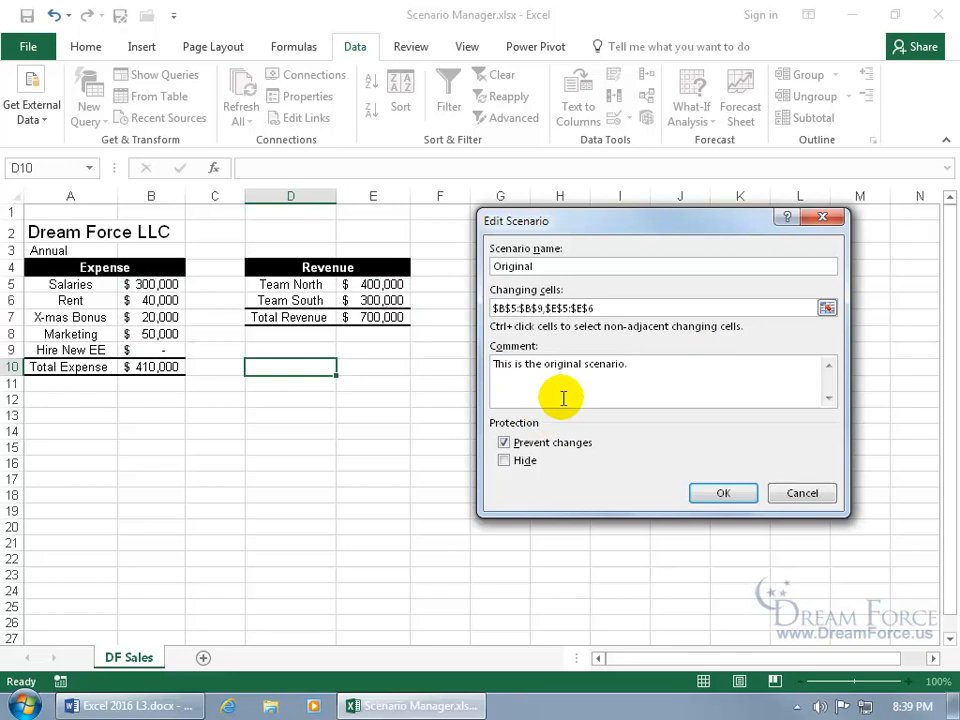
click(722, 493)
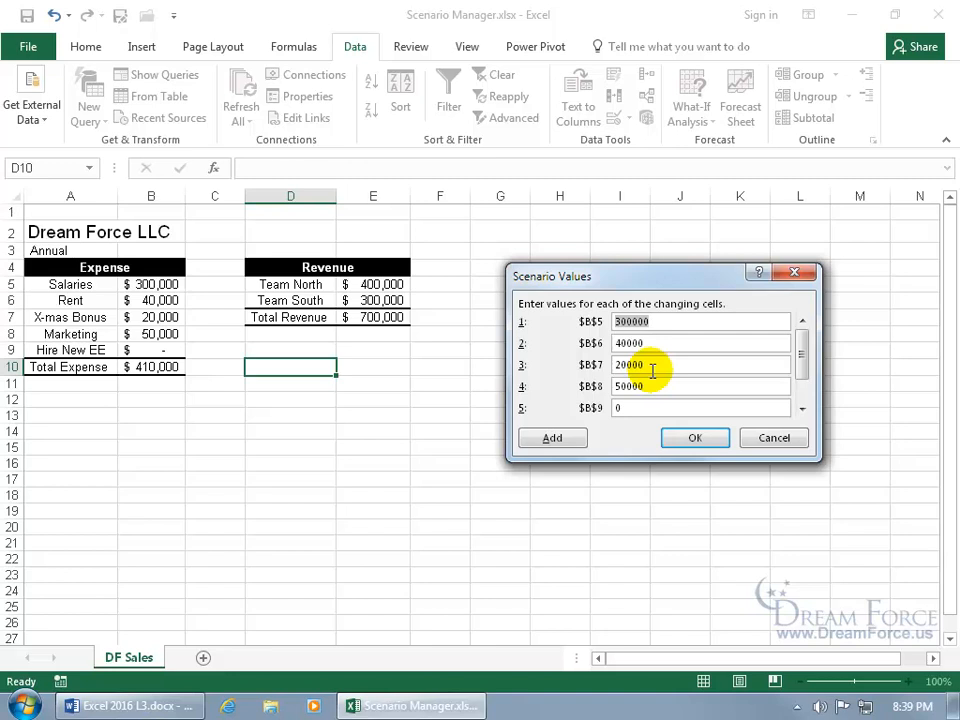
click(693, 440)
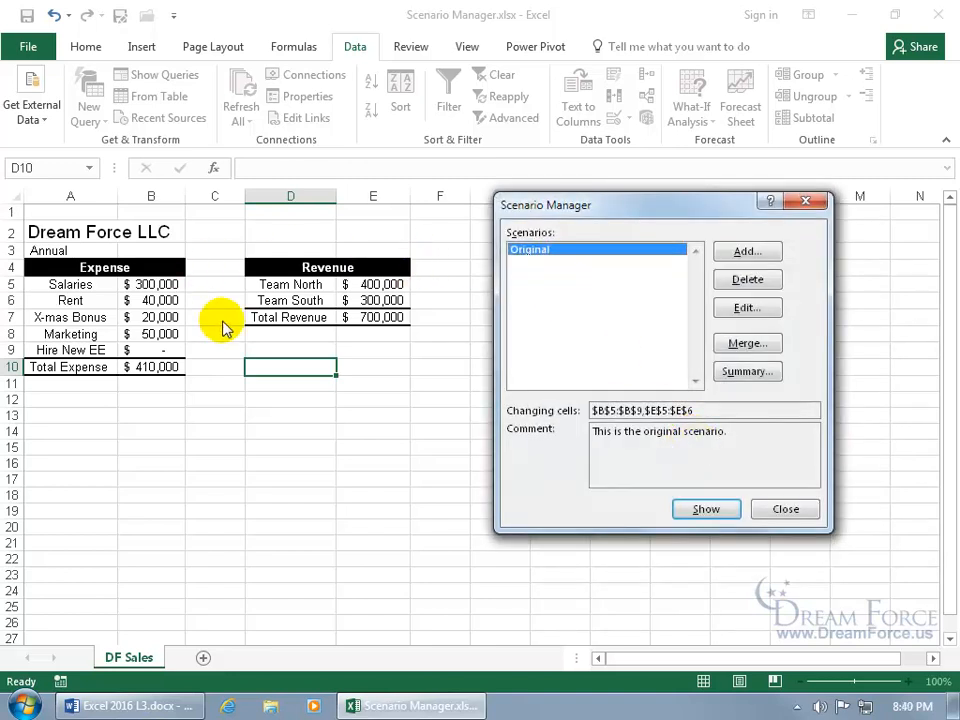
Add a second scenario named 10K Marketing Increase using the same changing cells, B5:B9 and E5:E6
click(748, 252)
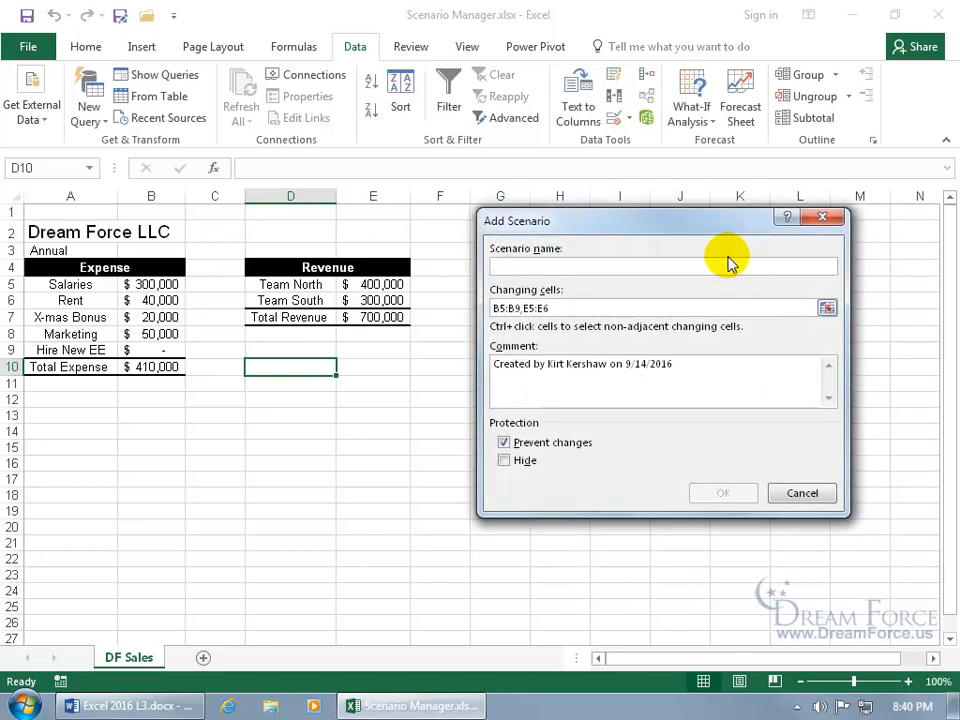
text(10K Marketing Increase)
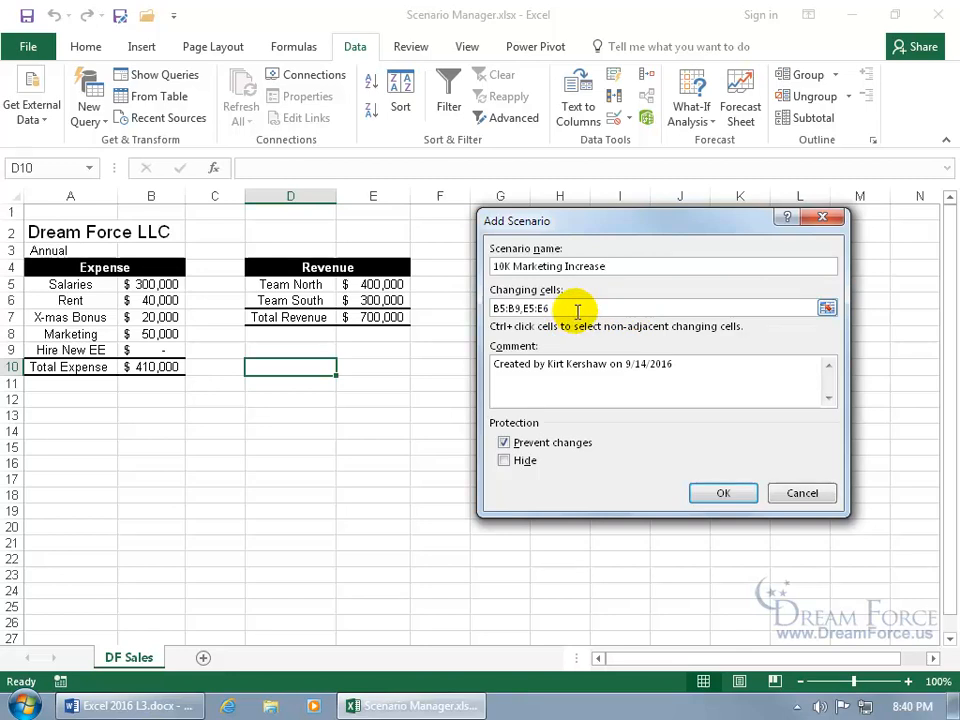
click(722, 491)
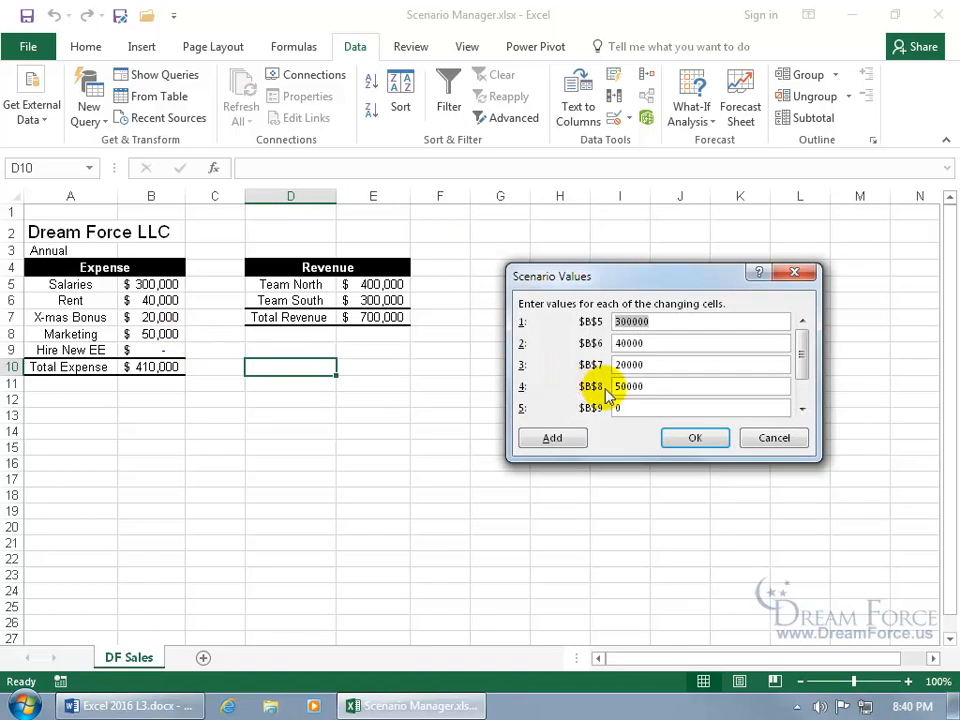
Set the new scenario's marketing value for B8 to 60000
click(645, 389)
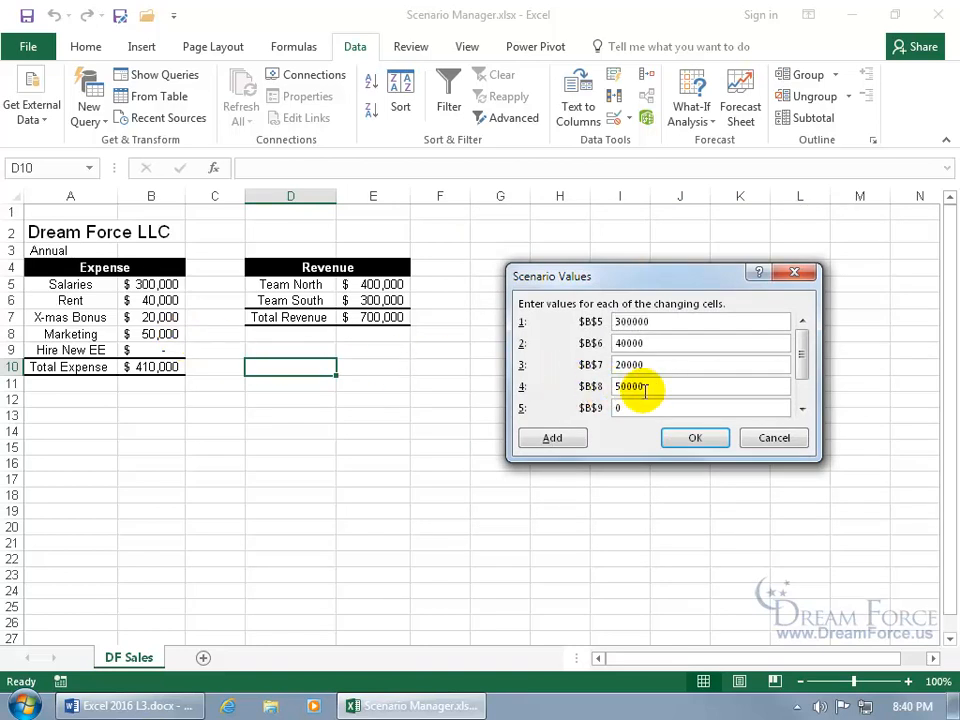
key(Home)
key(Delete)
key(Delete)
text(60)
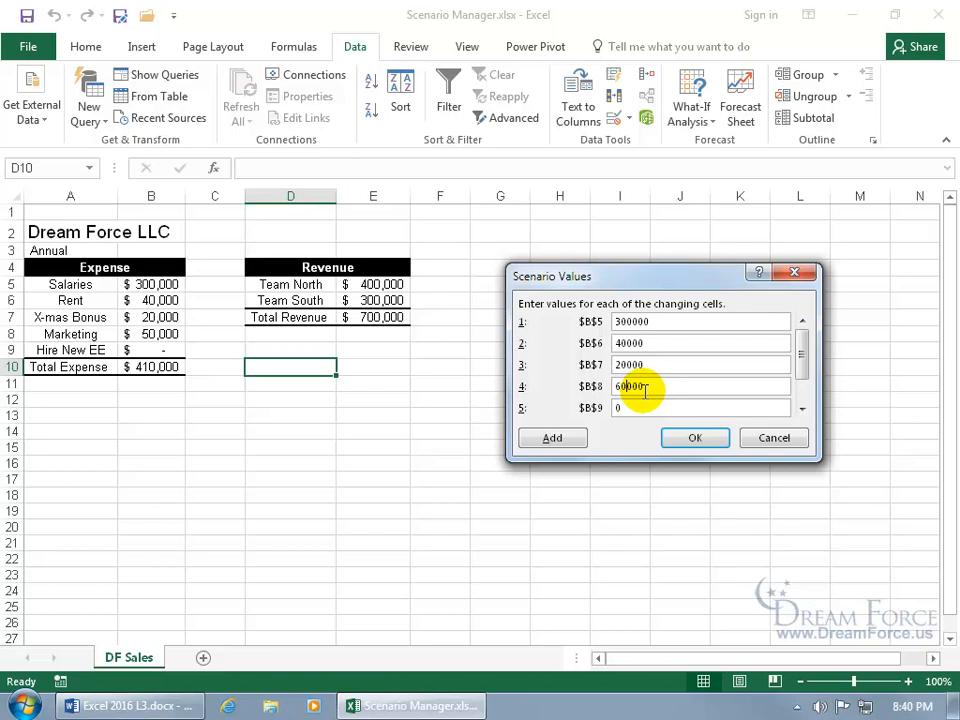
Set the 10K Marketing Increase scenario's E5 to 410000 and E6 to 305000, and save the scenario
click(803, 392)
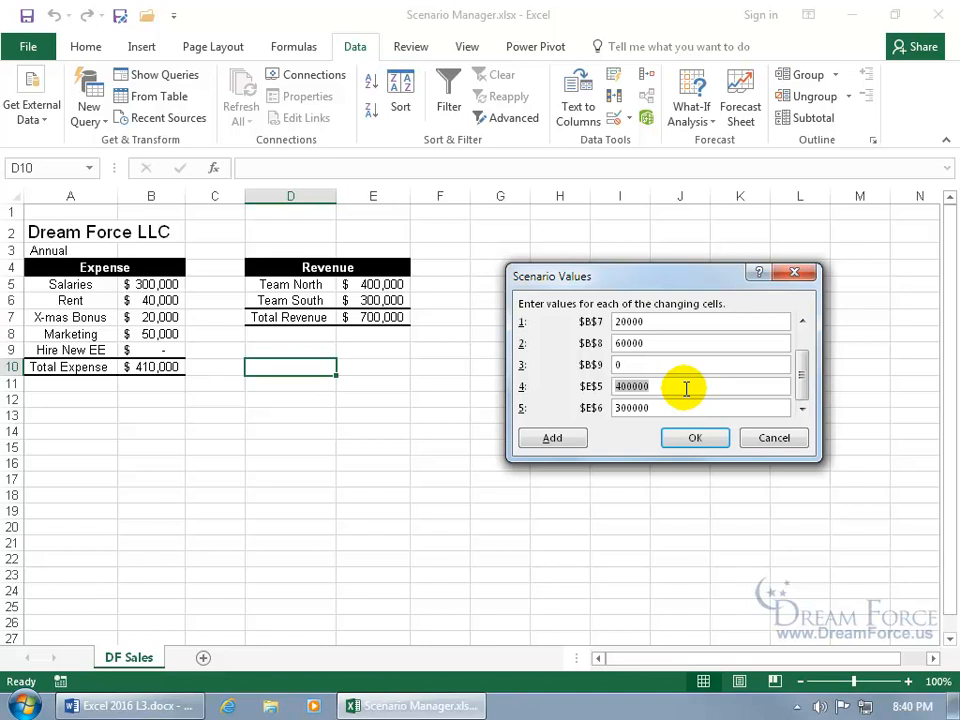
click(620, 386)
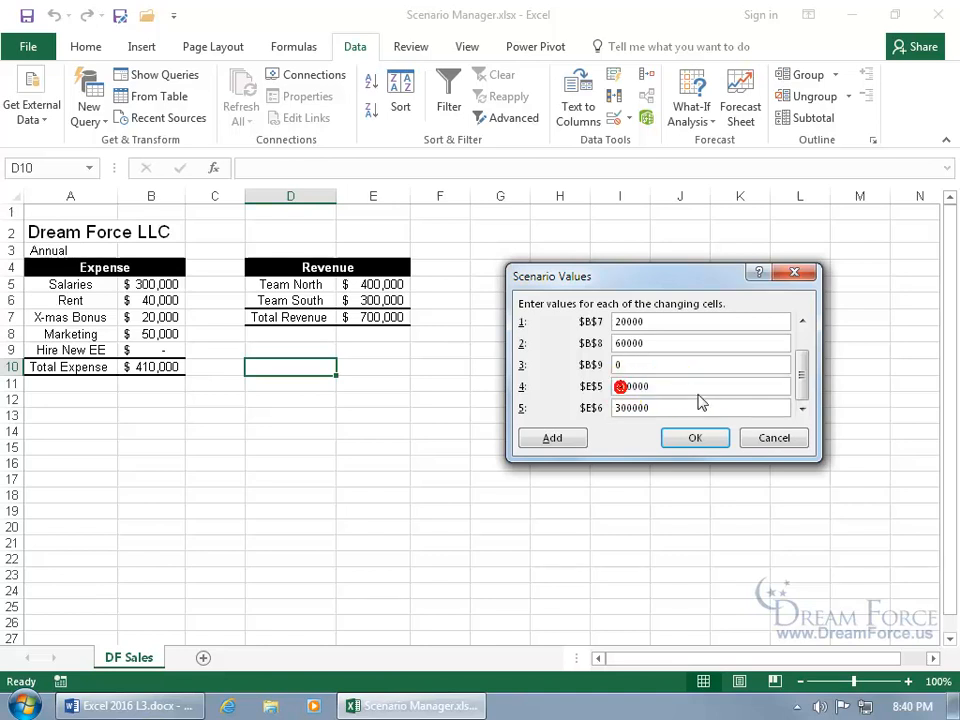
key(Delete)
text(1)
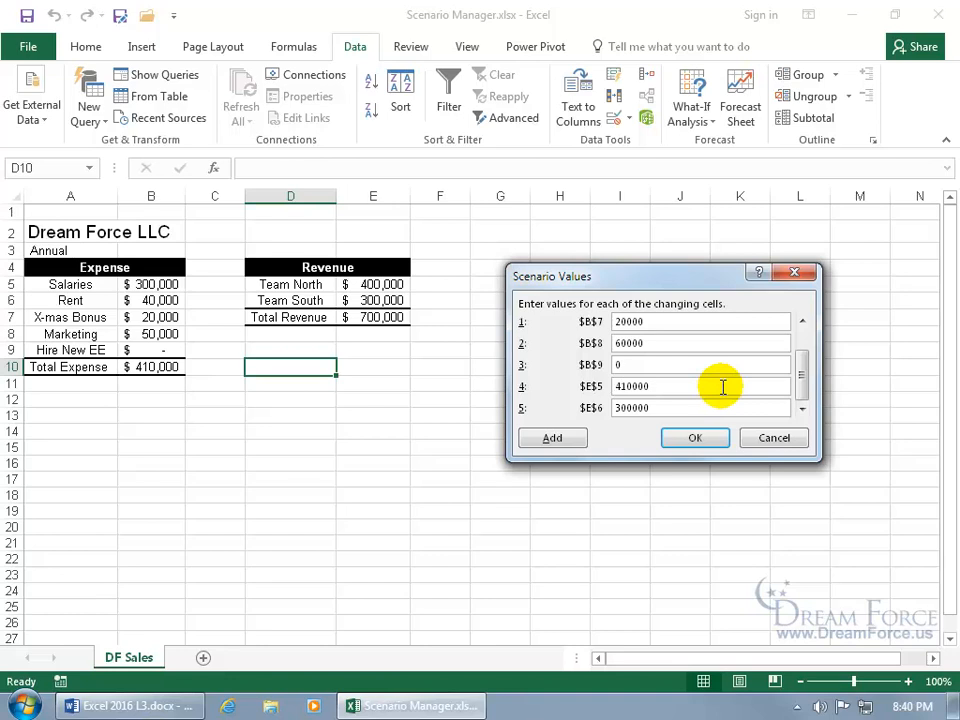
click(632, 408)
key(BackSpace)
text(5)
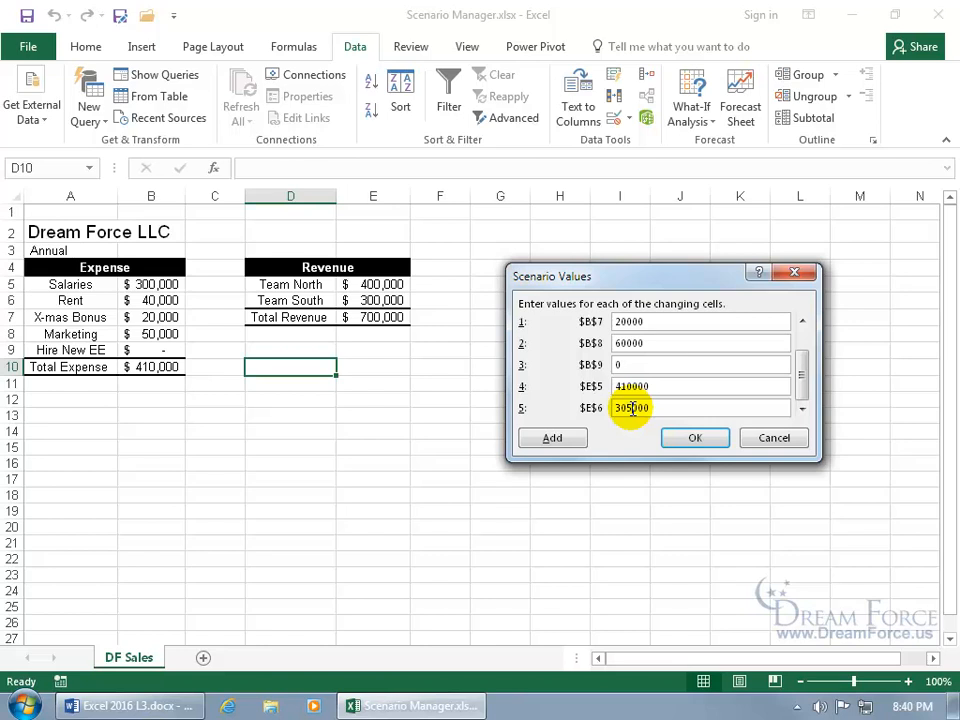
click(689, 440)
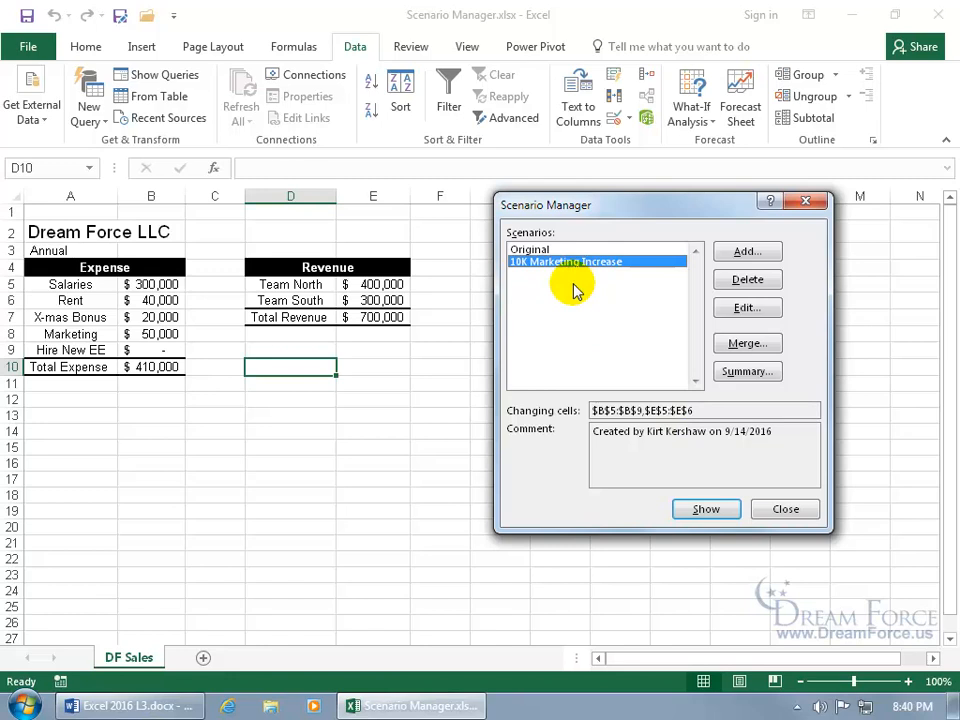
Add a third scenario named 20K Marketing Increase using the same changing cells, B5:B9 and E5:E6
click(747, 251)
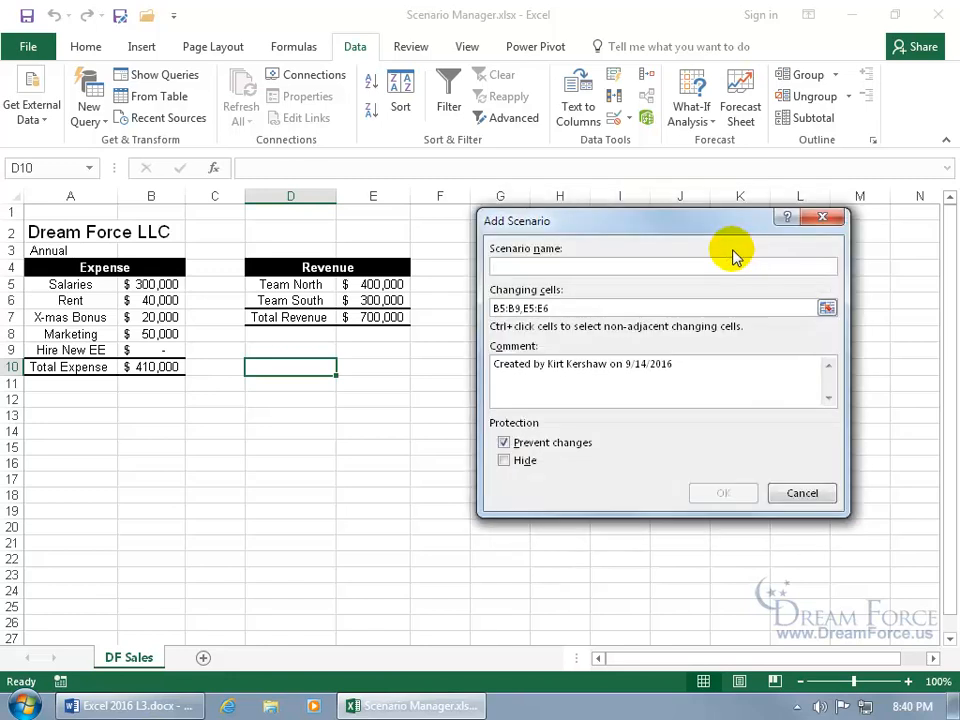
text(20K)
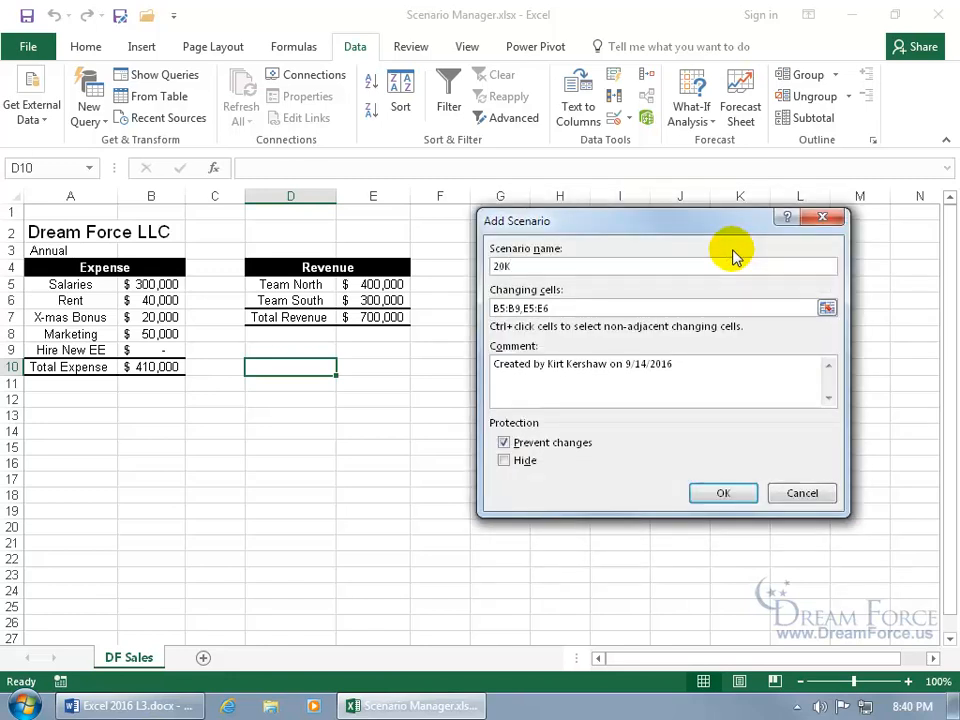
text( Marketing Increase)
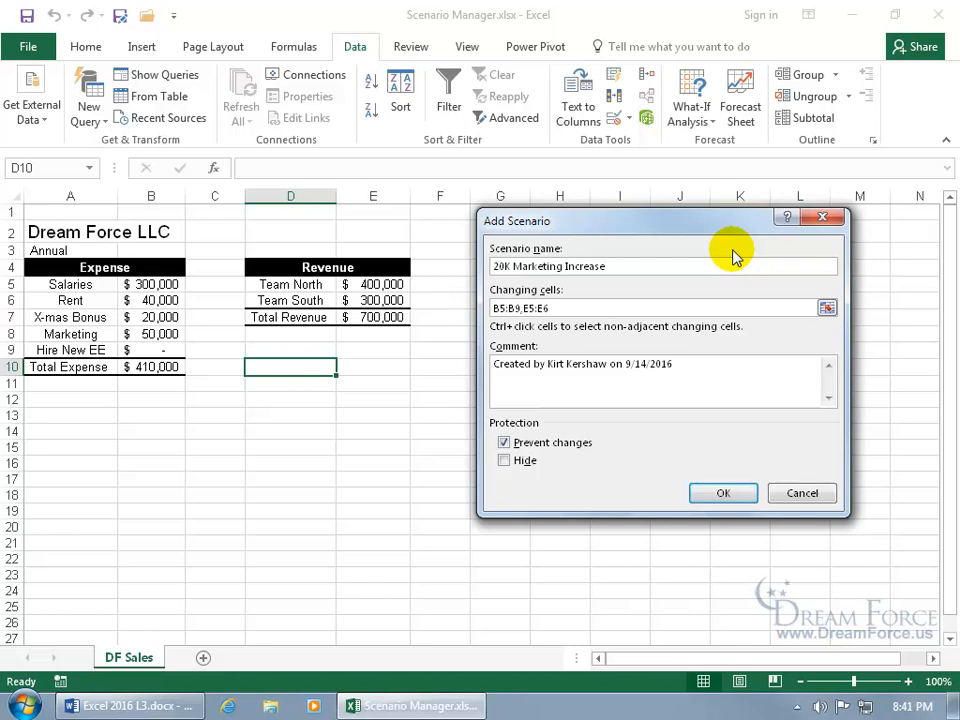
click(731, 491)
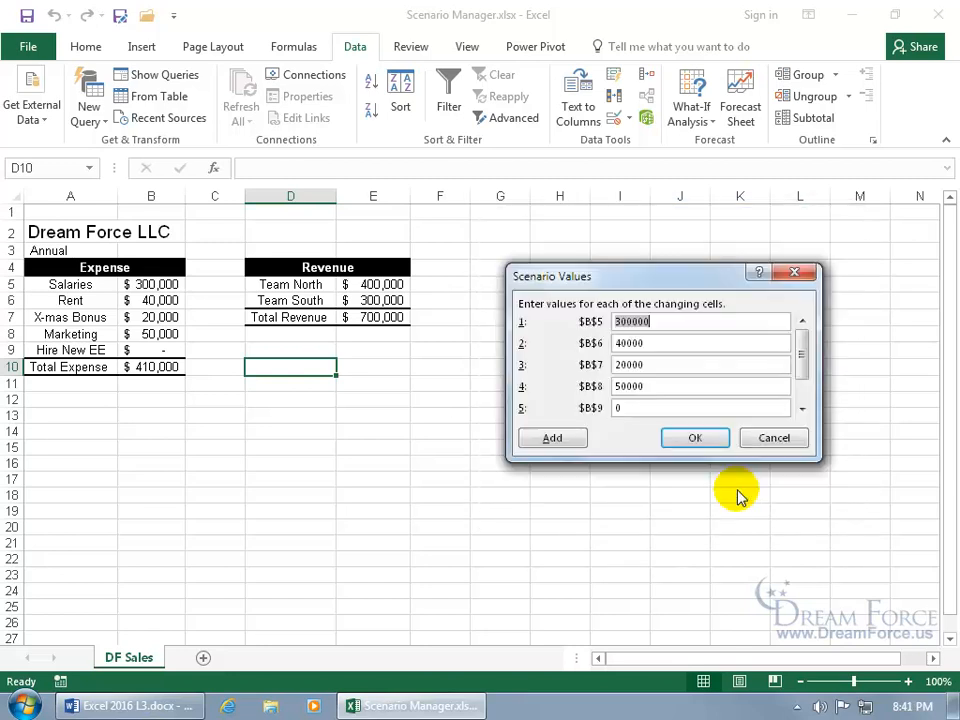
Set the 20K Marketing Increase scenario's marketing value for B8 to 70000
click(621, 386)
double_click(621, 386)
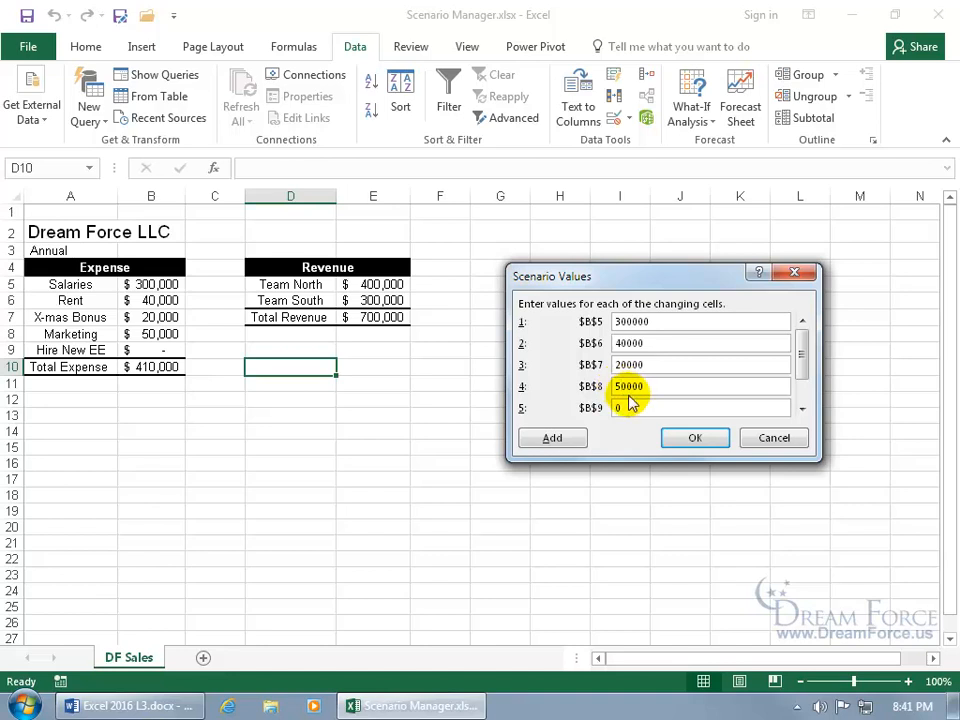
click(621, 387)
key(BackSpace)
text(7)
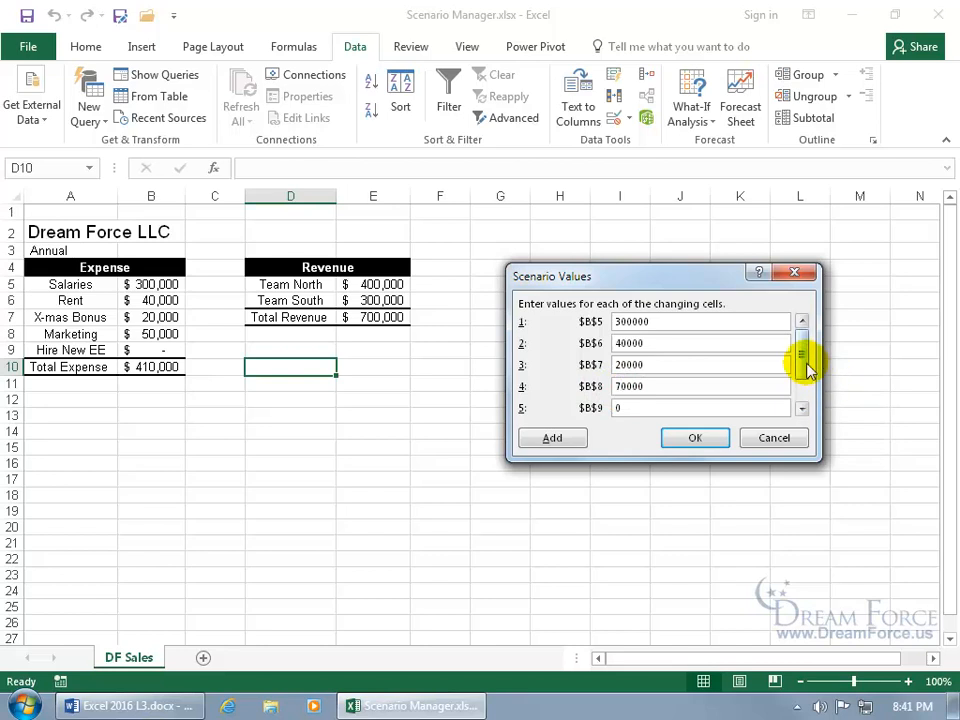
Set the 20K Marketing Increase scenario's revenue values to 425000 for E5 and 315000 for E6
click(802, 408)
click(802, 408)
click(634, 393)
click(633, 393)
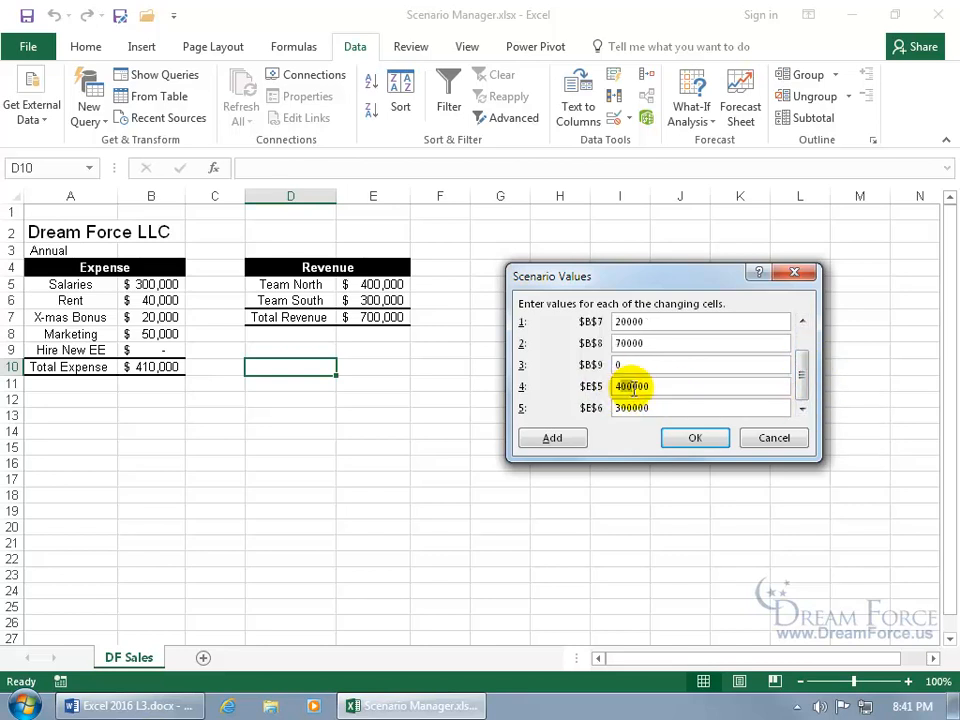
key(BackSpace)
key(BackSpace)
text(25)
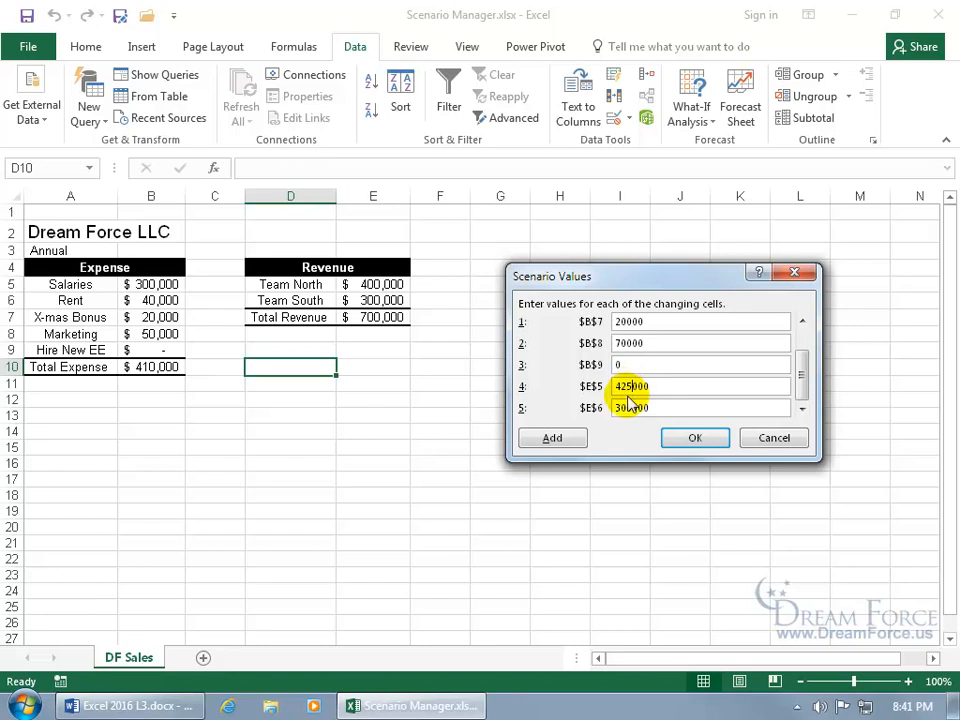
click(619, 408)
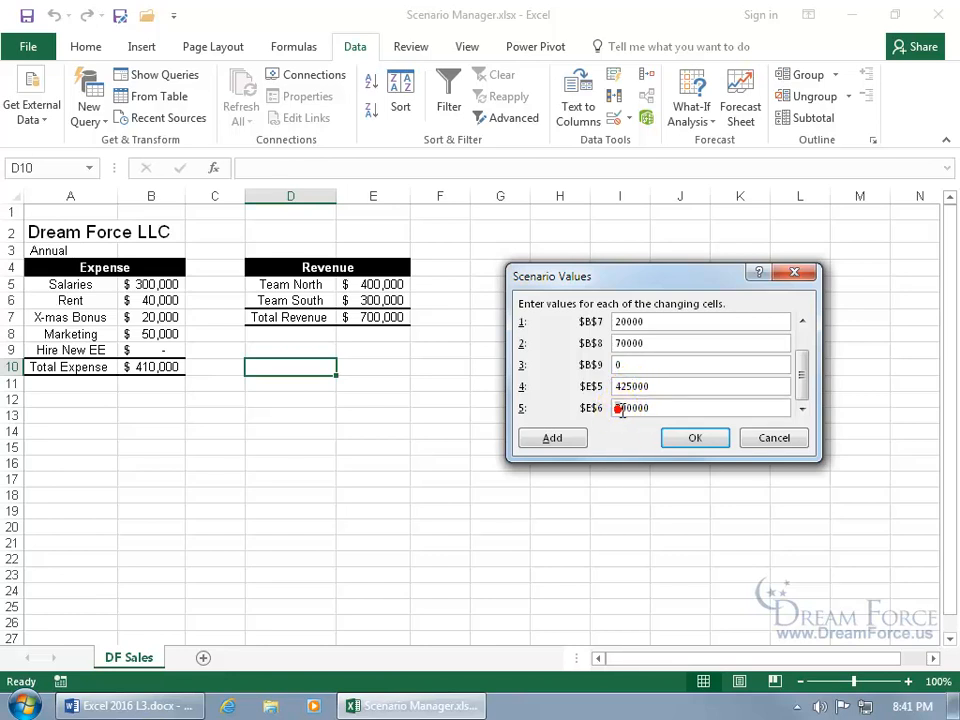
click(626, 408)
key(BackSpace)
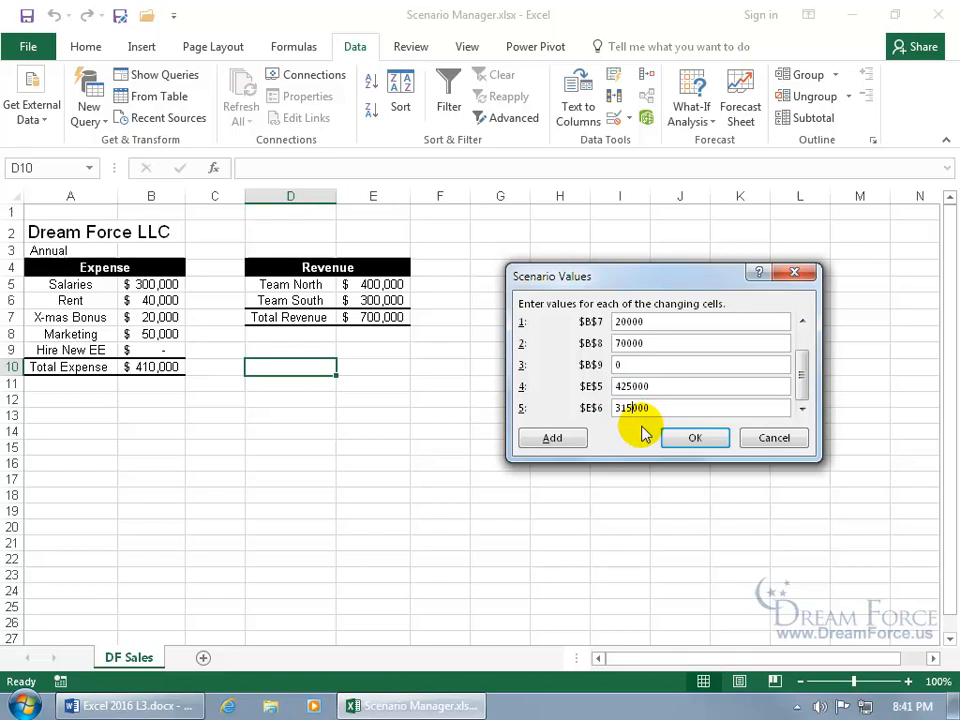
click(695, 440)
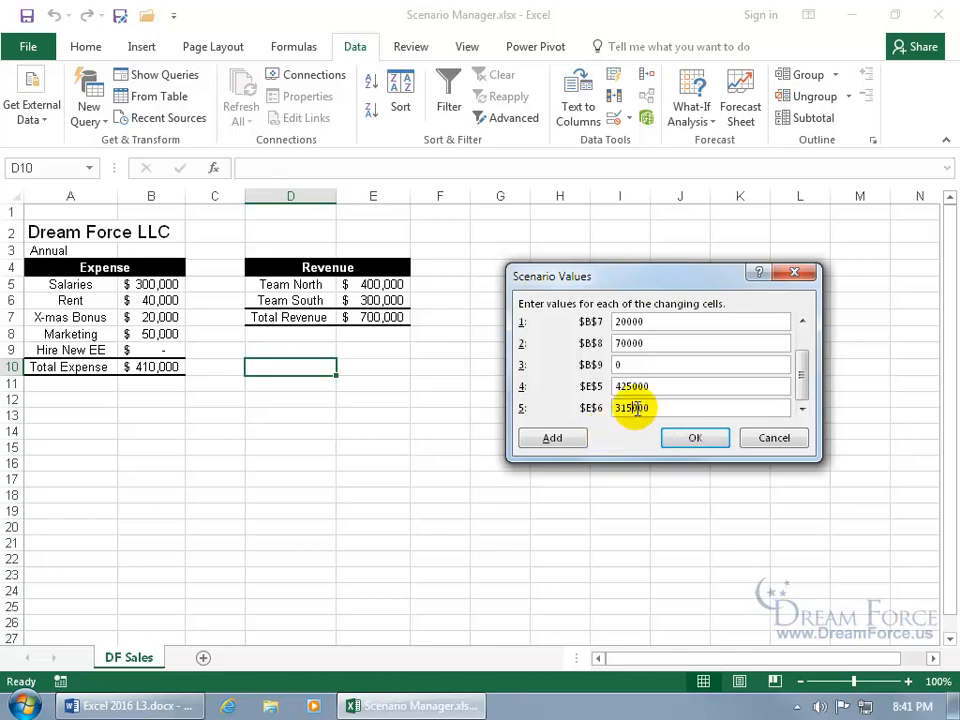
Save the 20K scenario and add another named 30K Marketing Increase with the same changing cells
click(575, 438)
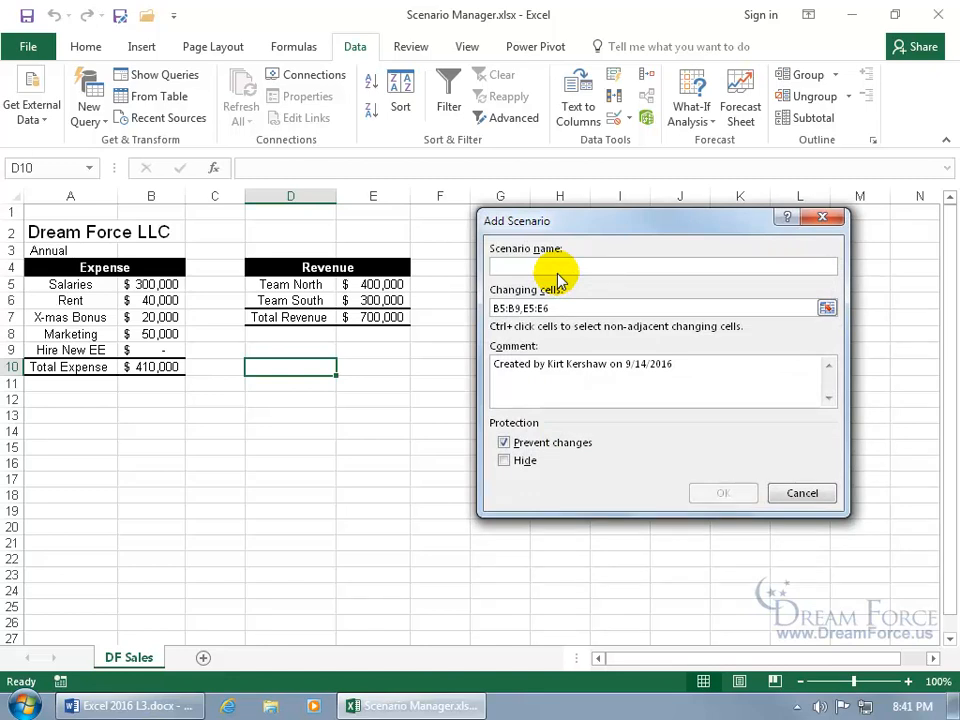
text(30K Marketing Increase)
click(722, 493)
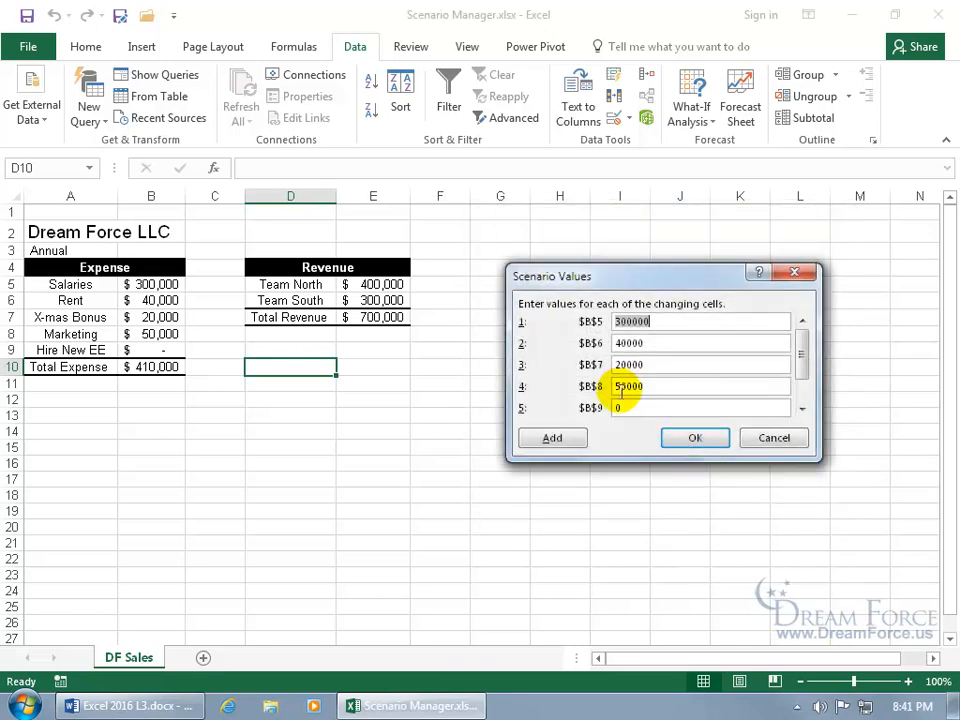
Set the 30K Marketing Increase scenario's B8 to 80000, E5 to 500000 and E6 to 400000, and save it
click(612, 386)
text(8)
drag(802, 376, 802, 406)
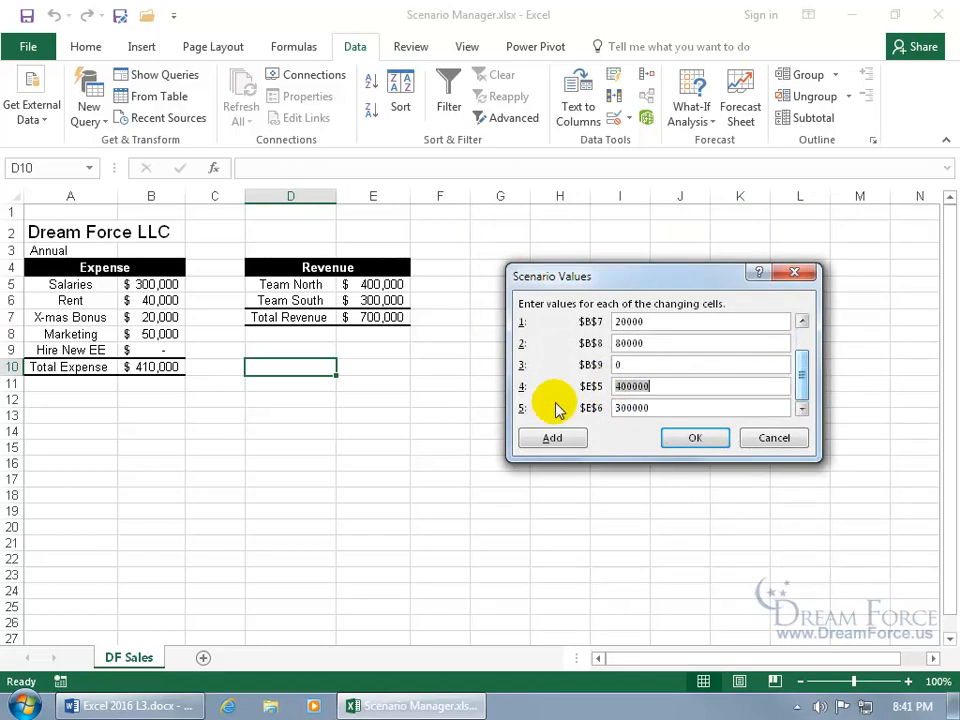
click(622, 386)
key(BackSpace)
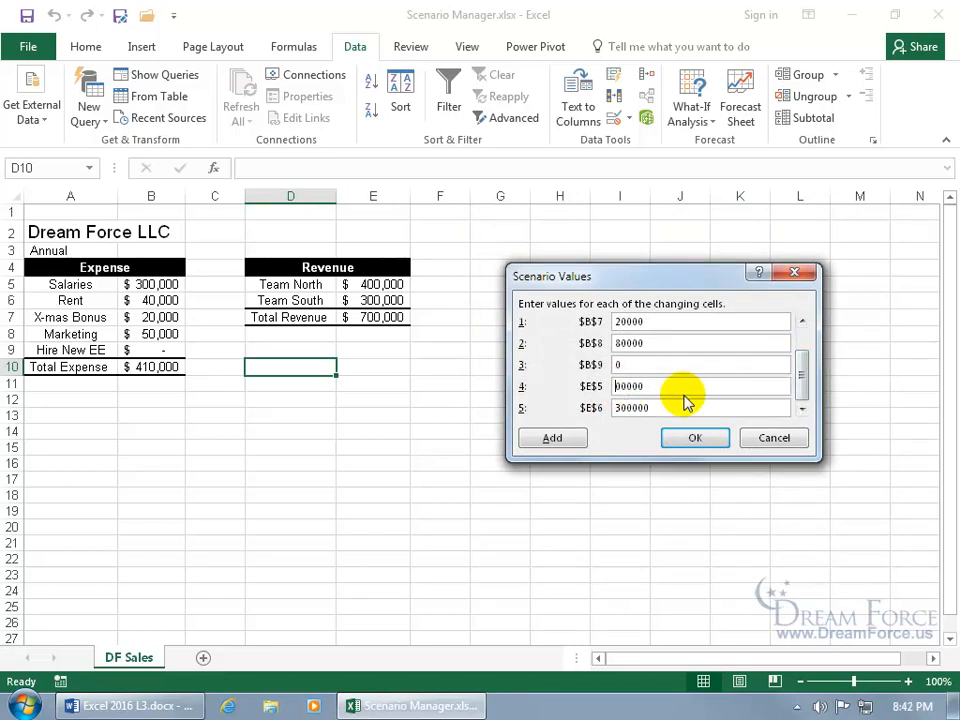
text(5)
click(620, 407)
key(BackSpace)
text(4)
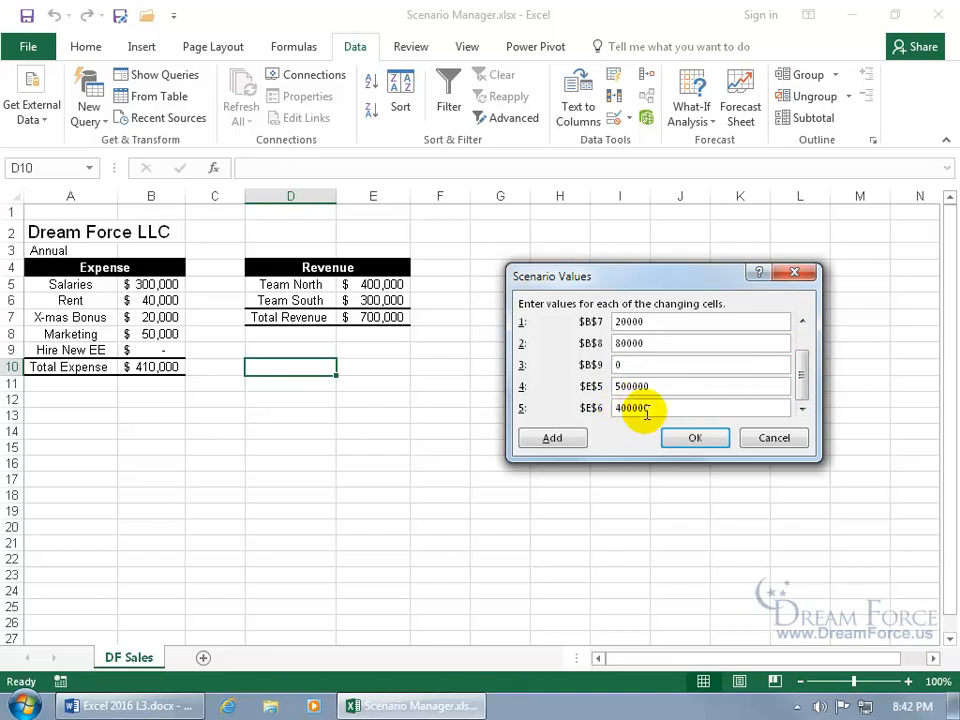
click(686, 439)
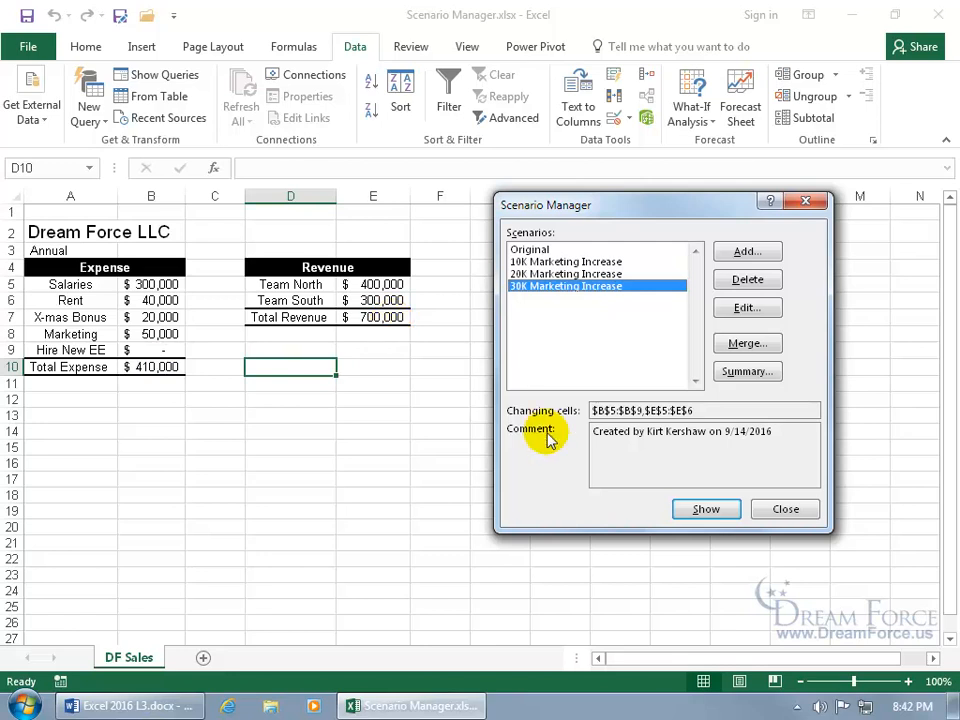
Show the 30K Marketing Increase scenario in the worksheet, restore the Original scenario's values and close Scenario Manager
click(708, 509)
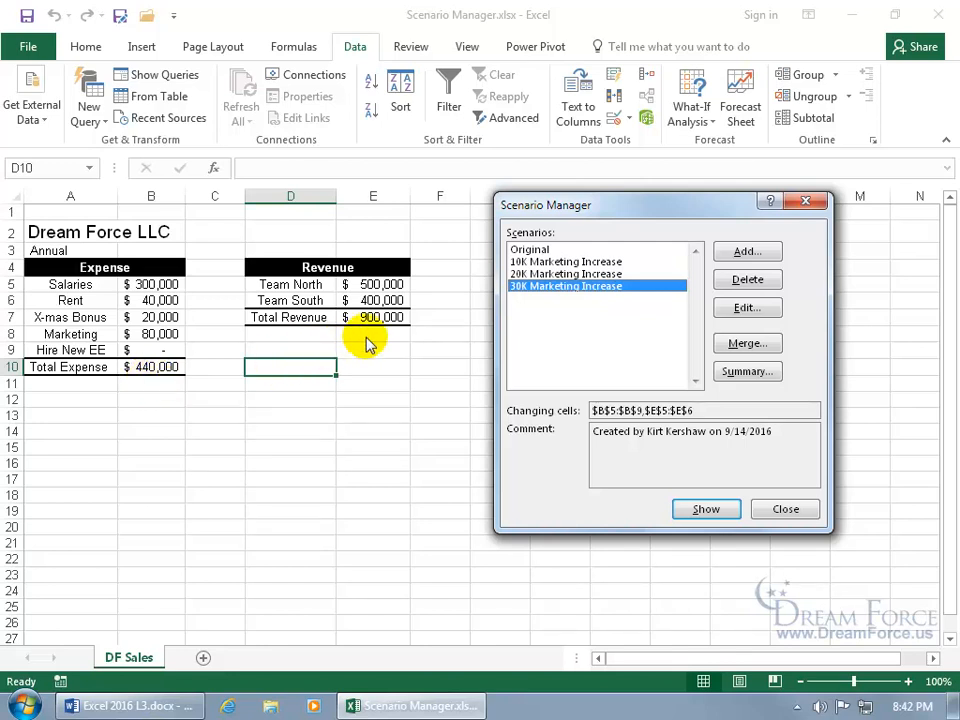
click(527, 252)
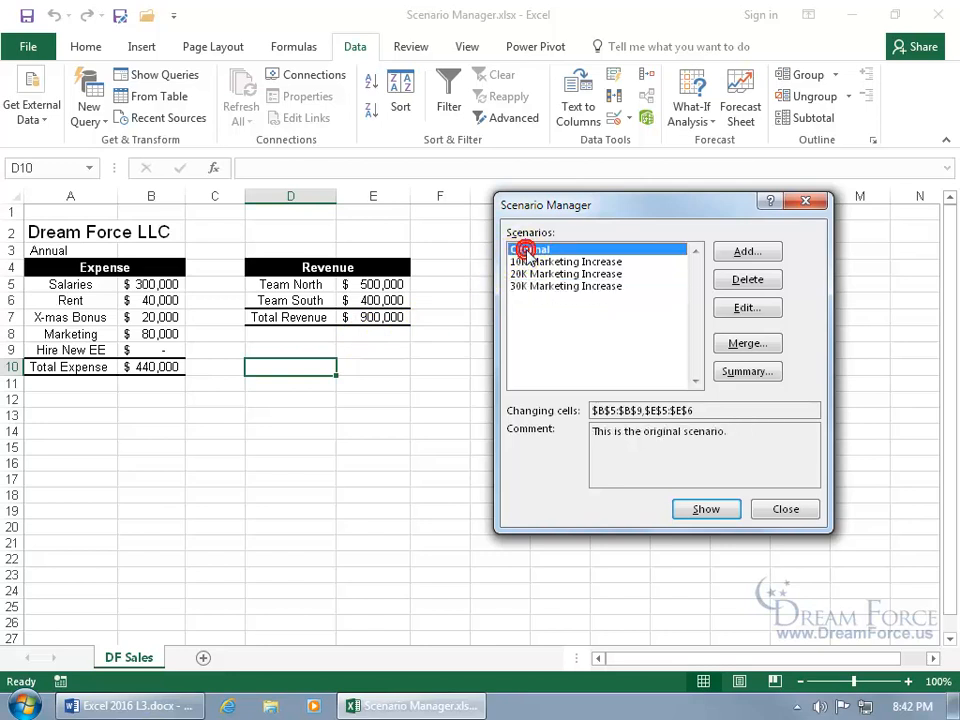
click(705, 508)
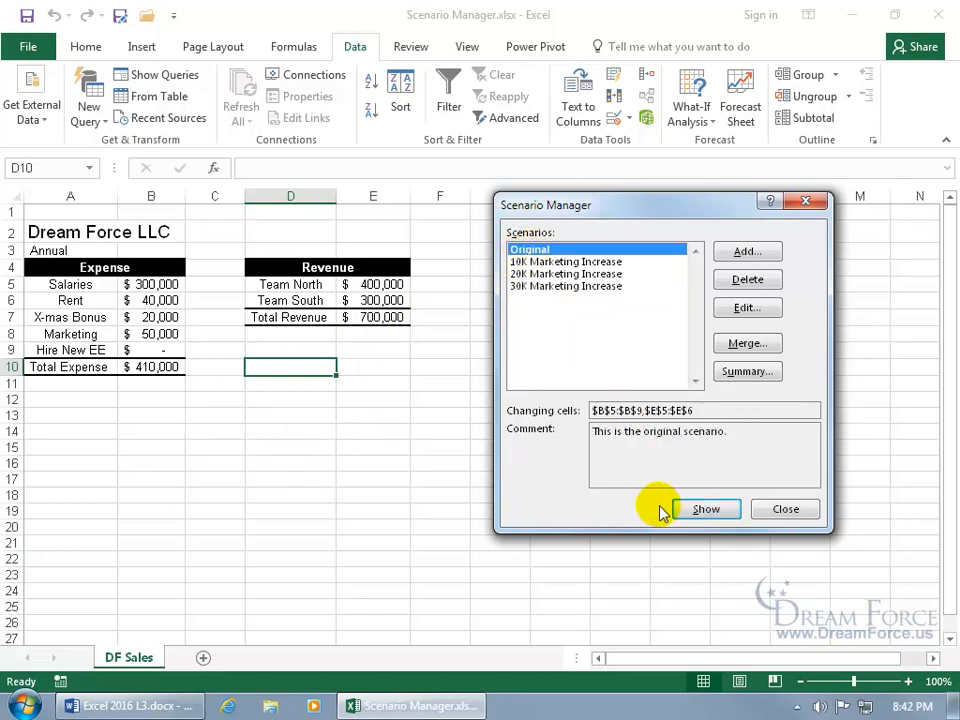
click(771, 508)
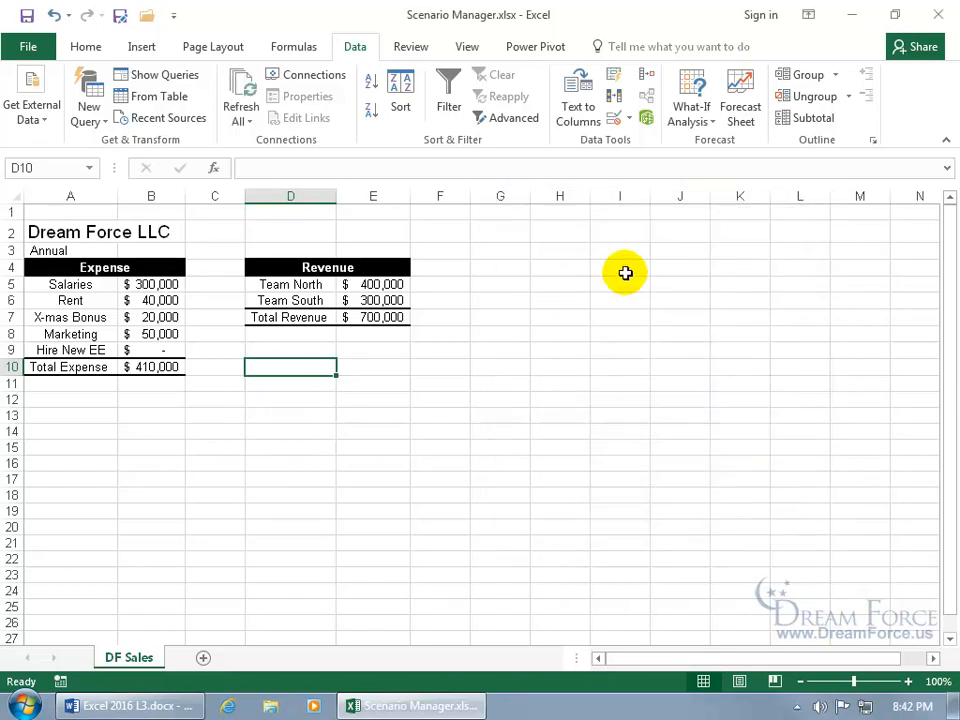
Reopen Scenario Manager and delete the 30K Marketing Increase scenario
click(688, 120)
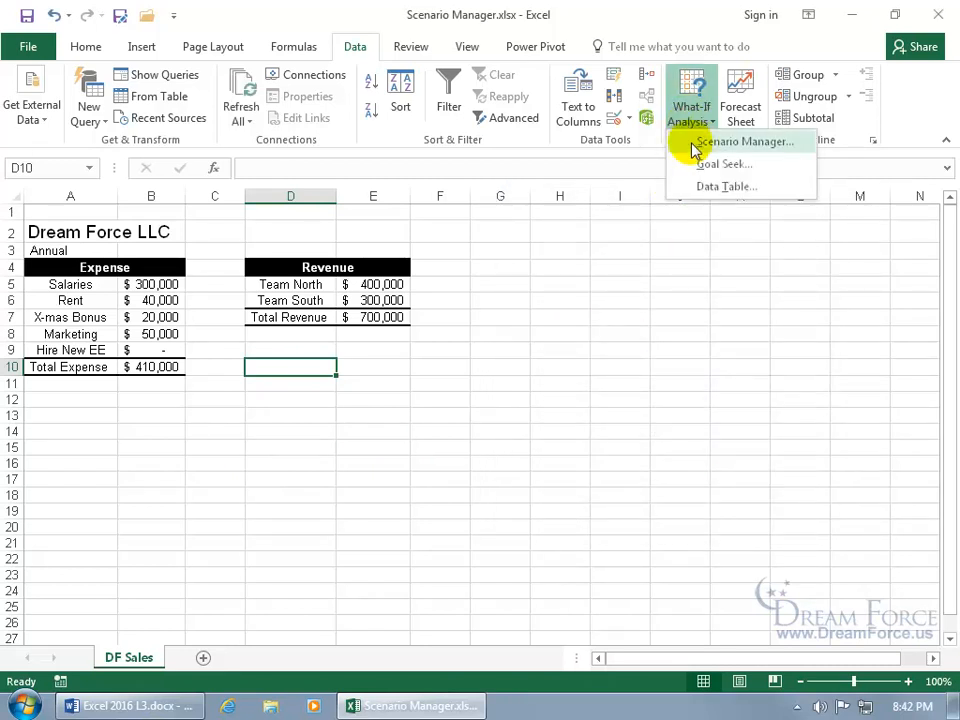
click(696, 143)
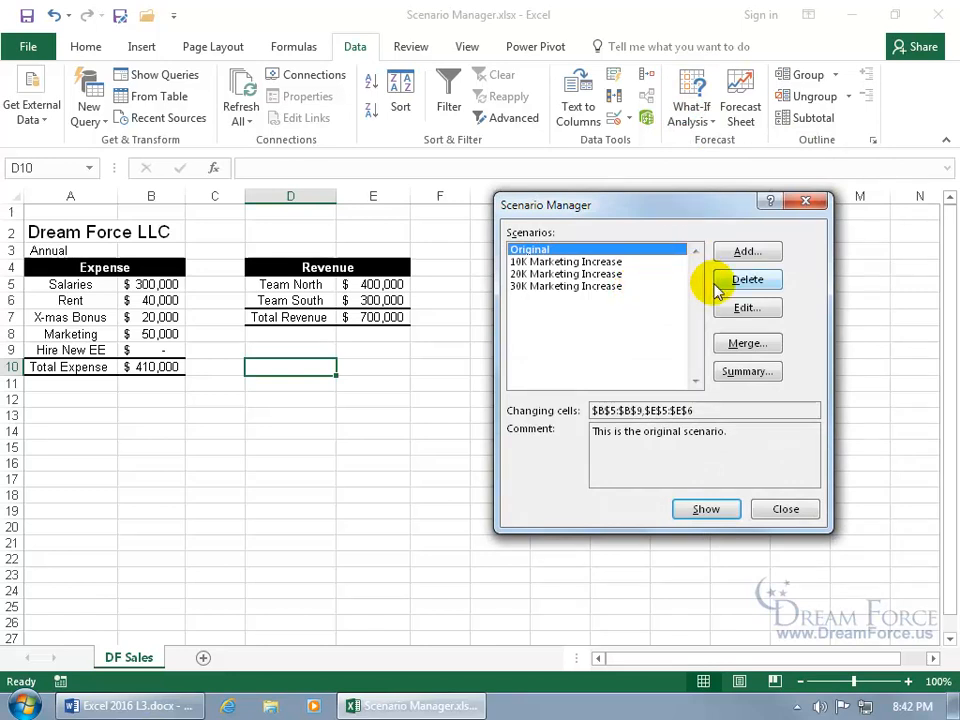
click(616, 287)
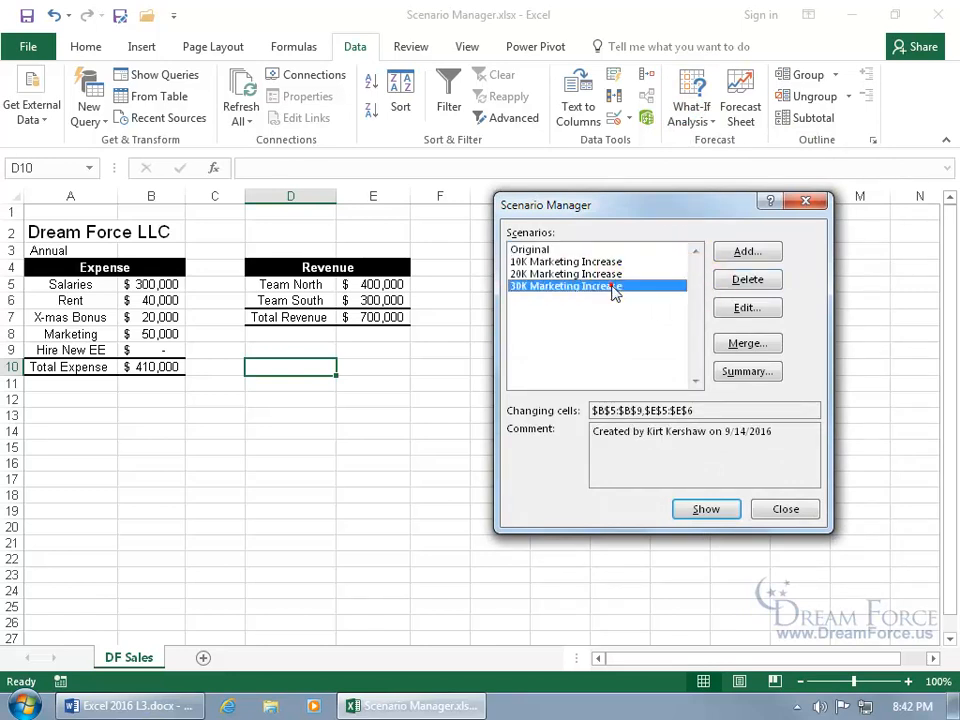
click(752, 279)
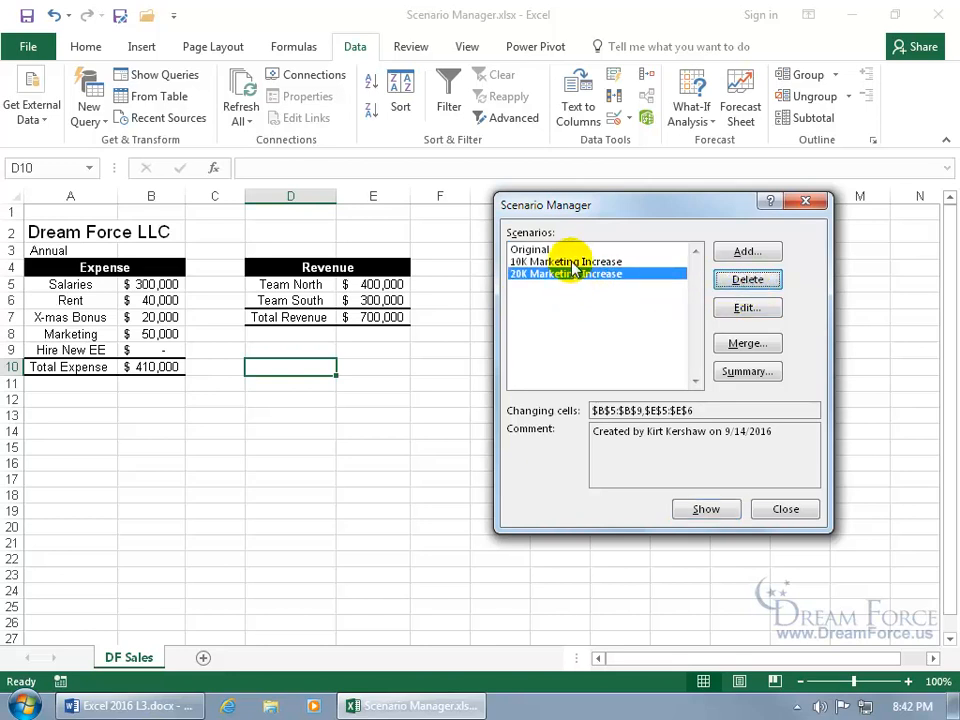
Edit the 10K Marketing Increase scenario so B7 is =20*1000, show it in the worksheet and close Scenario Manager
click(570, 261)
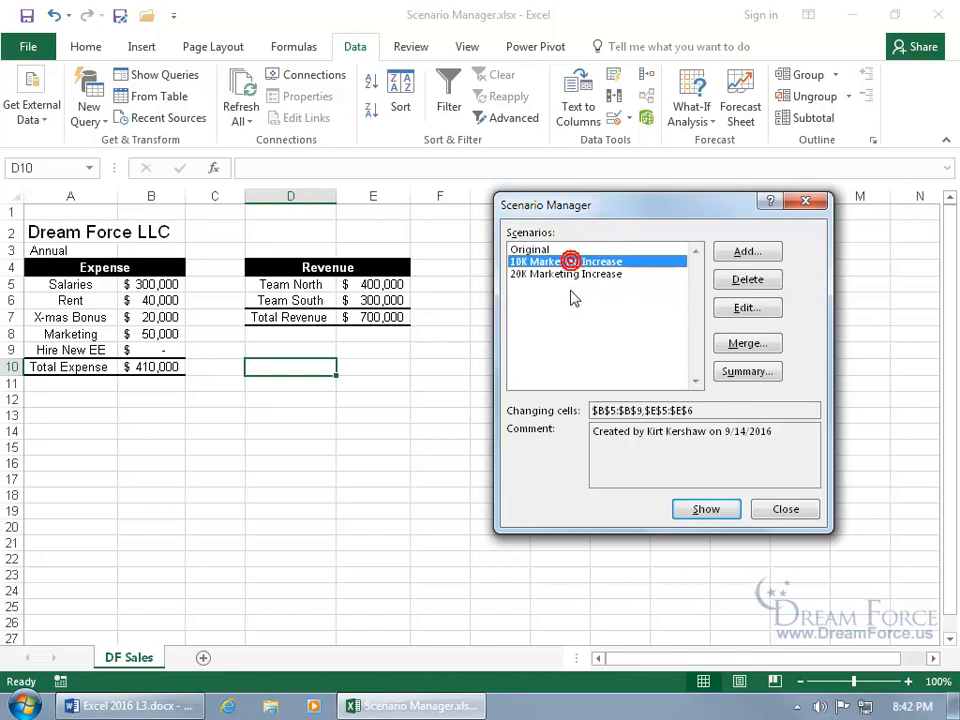
click(746, 308)
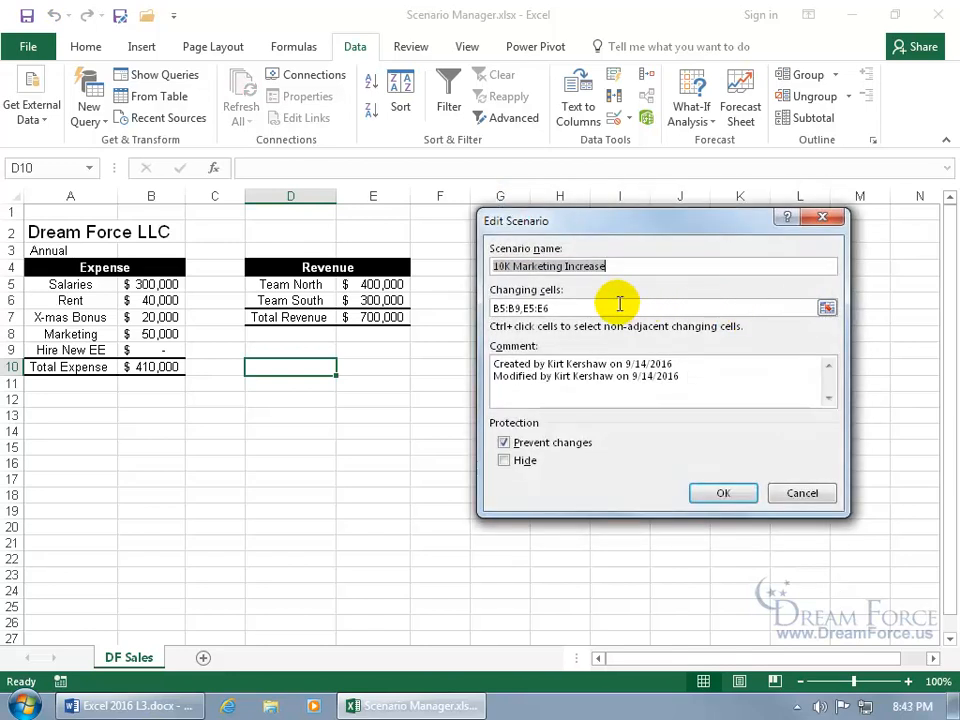
click(723, 493)
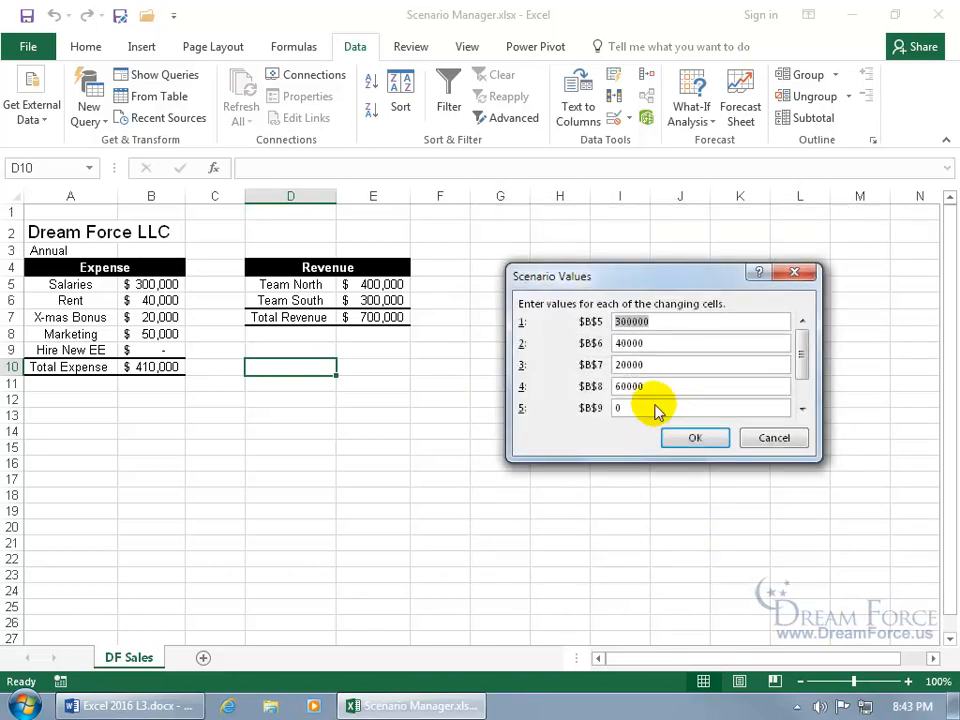
double_click(650, 365)
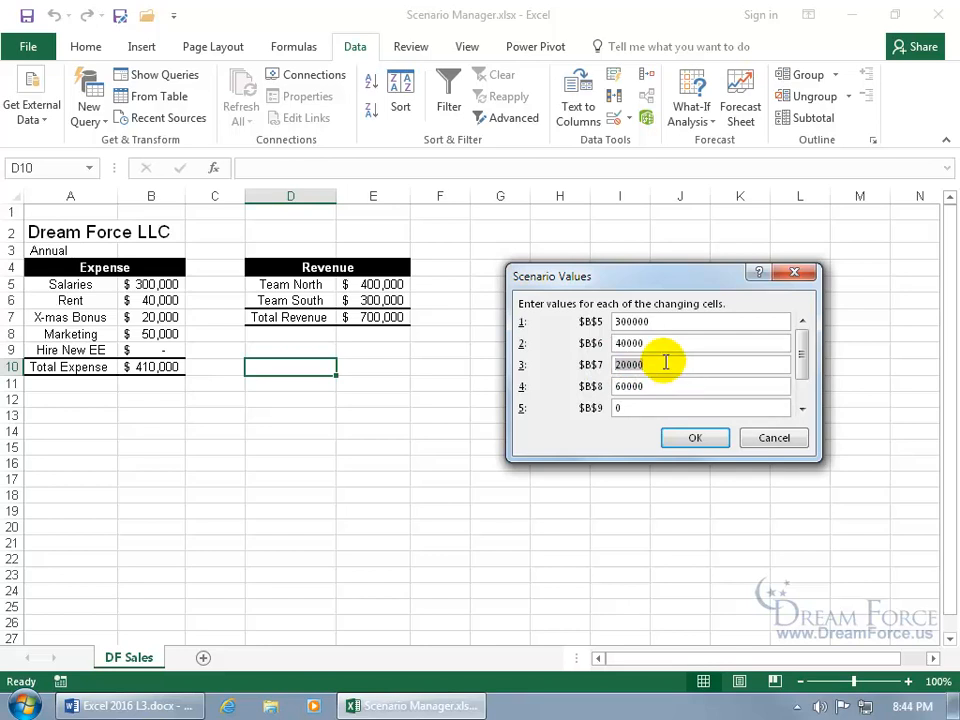
key(BackSpace)
text(=20*1000)
click(690, 440)
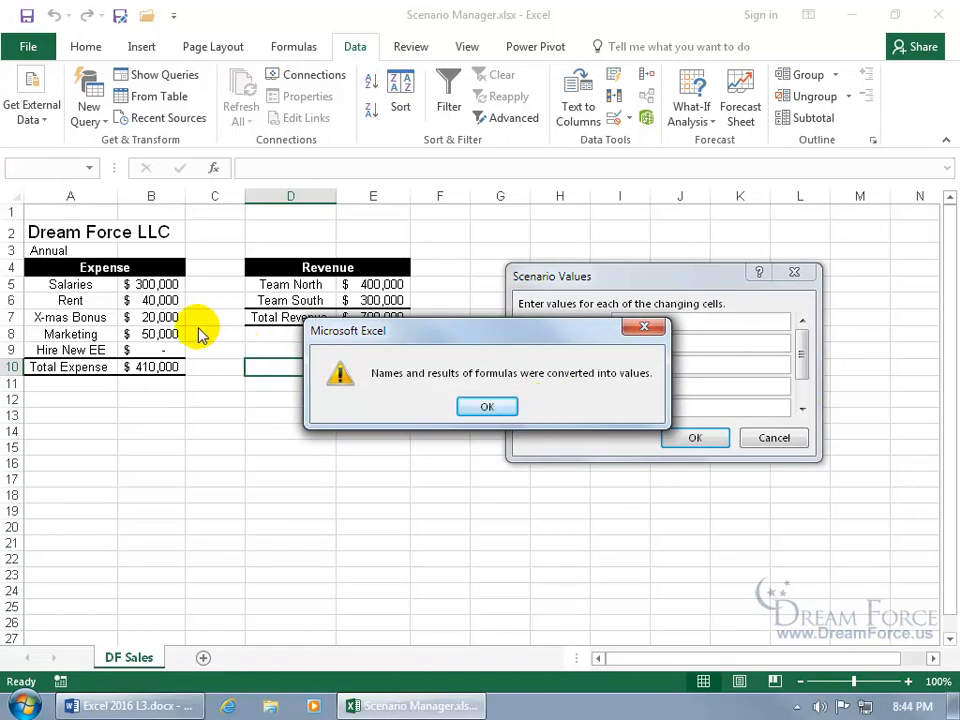
click(488, 405)
click(718, 512)
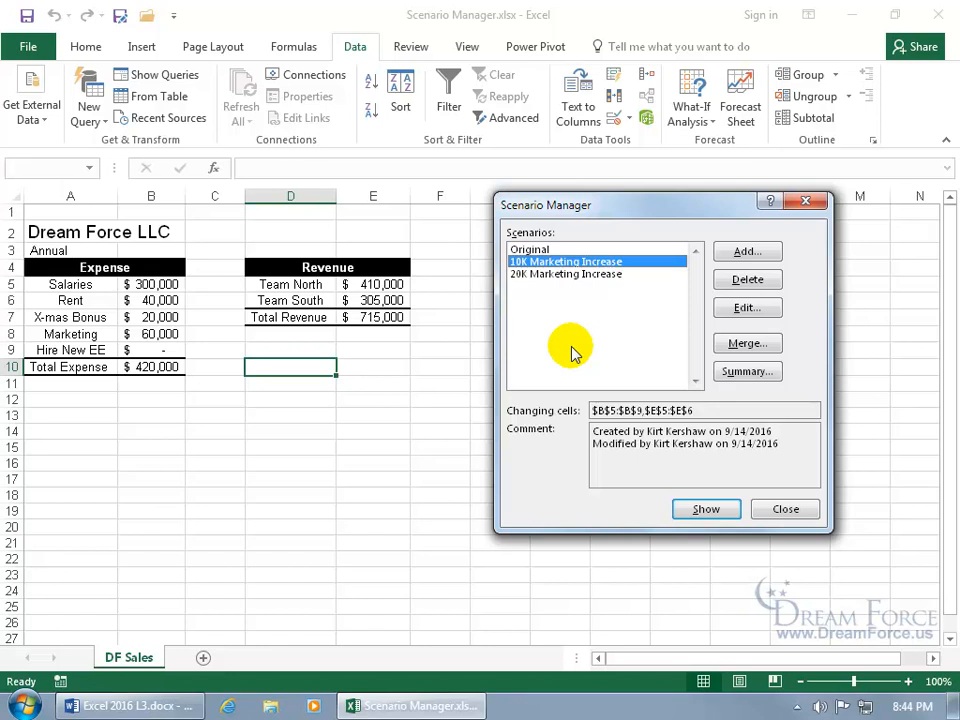
click(805, 515)
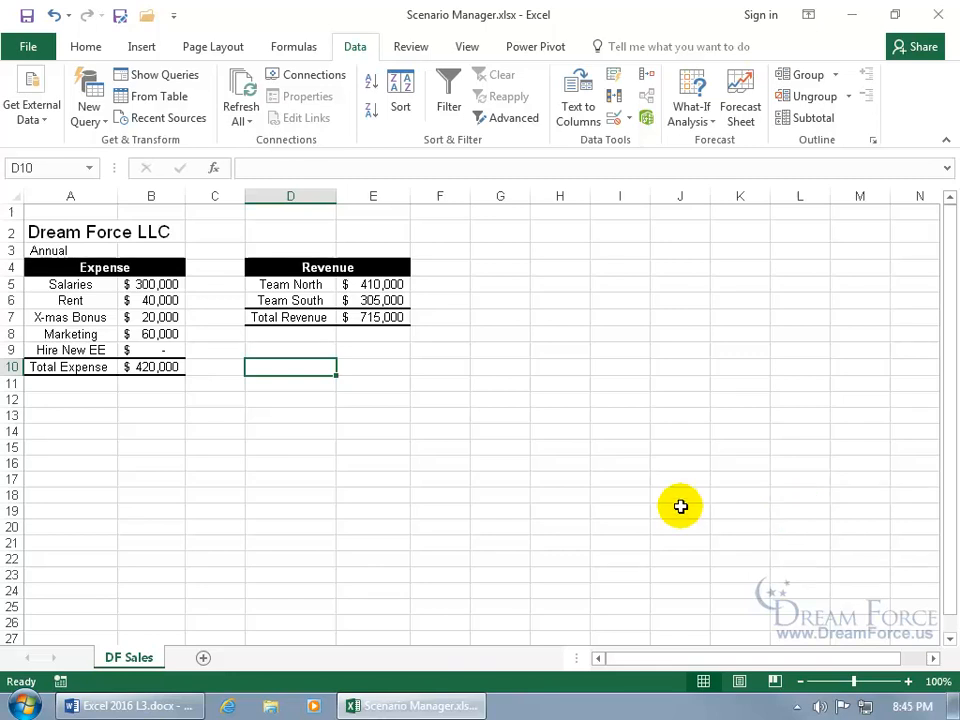
Add the Scenario command from All Commands to the Quick Access Toolbar
right_click(145, 17)
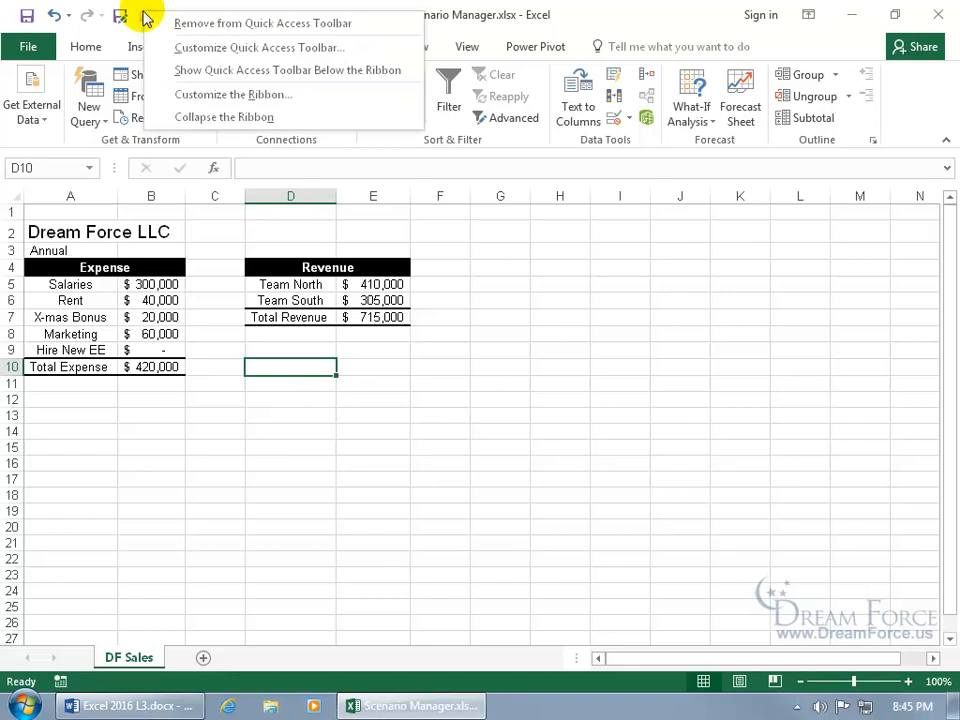
click(178, 49)
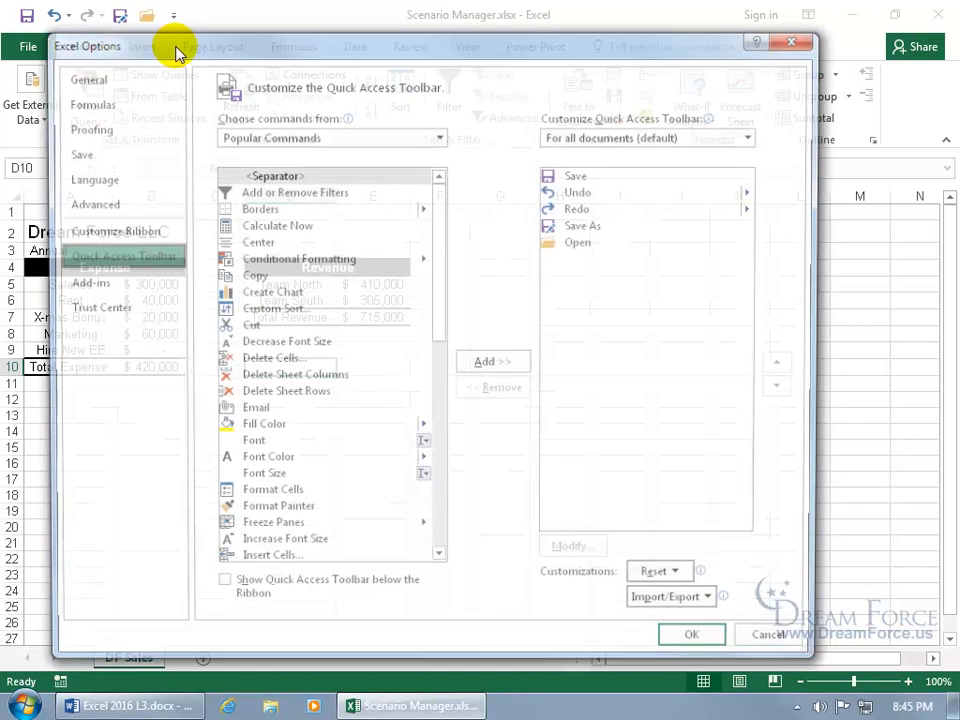
click(285, 137)
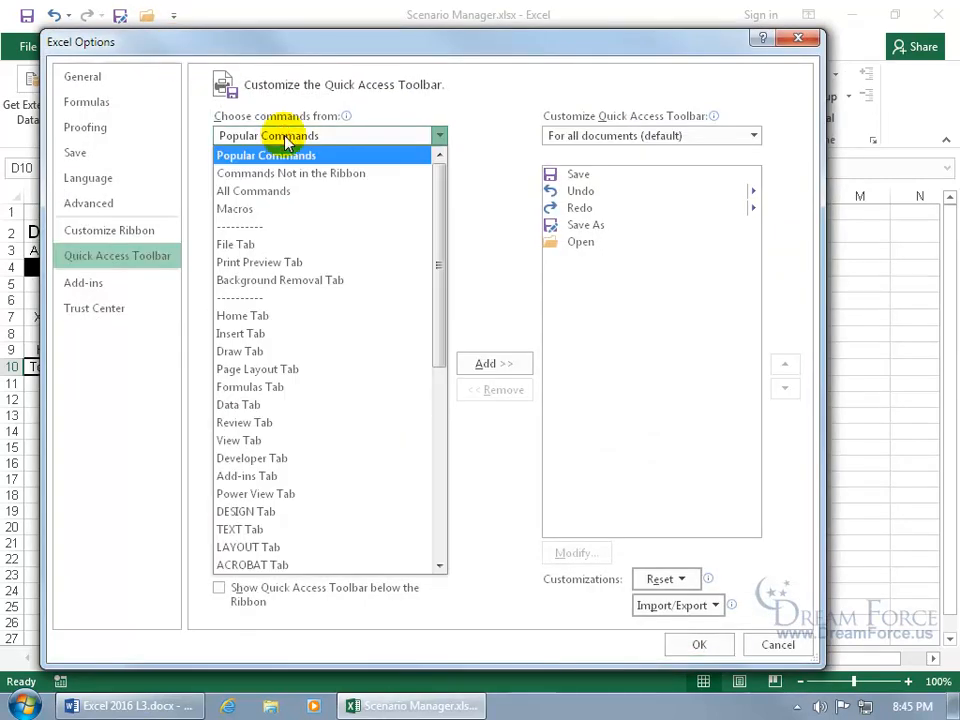
click(272, 190)
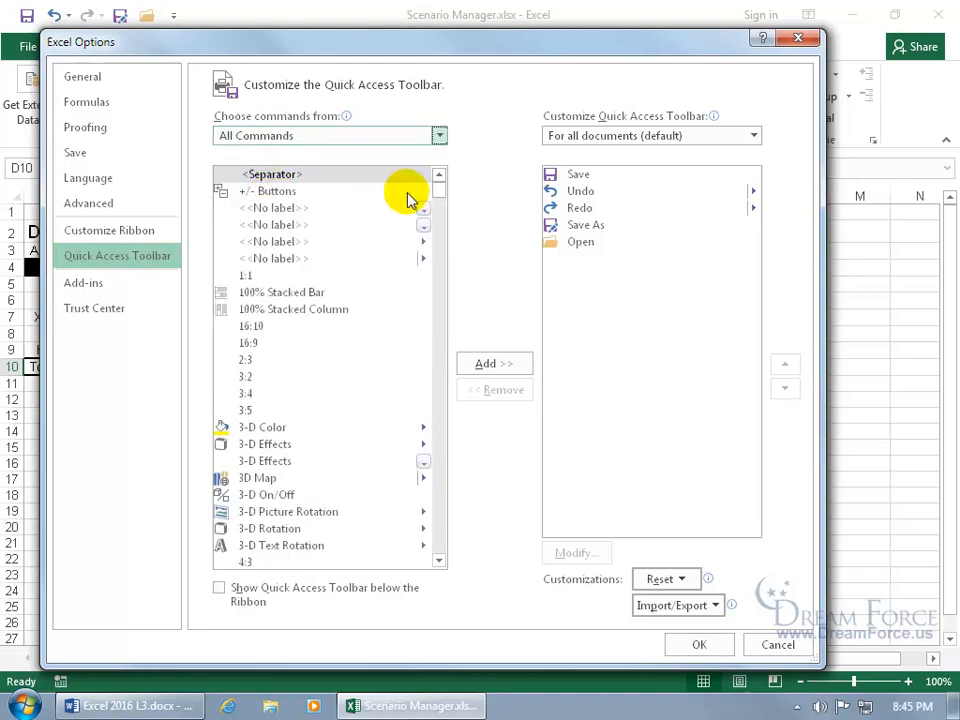
drag(440, 192, 426, 465)
click(262, 420)
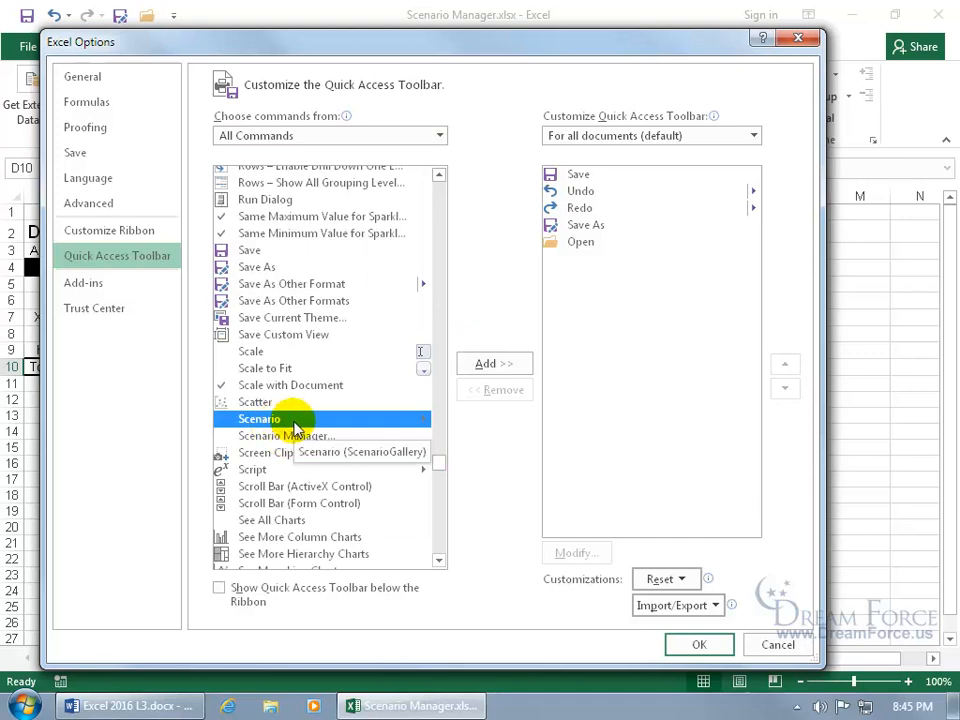
double_click(294, 424)
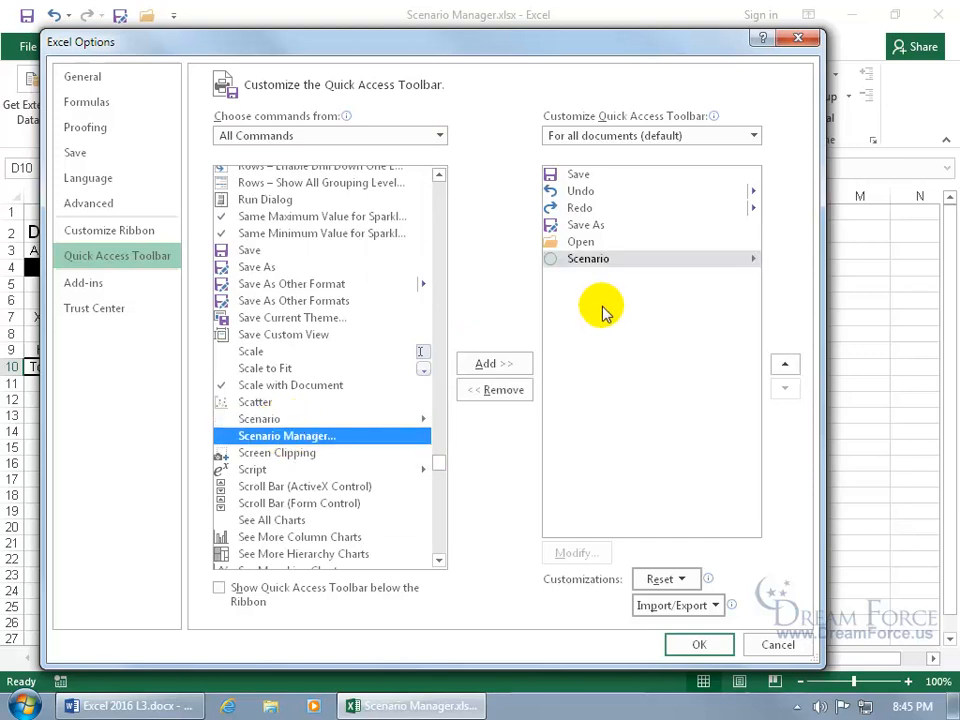
click(688, 641)
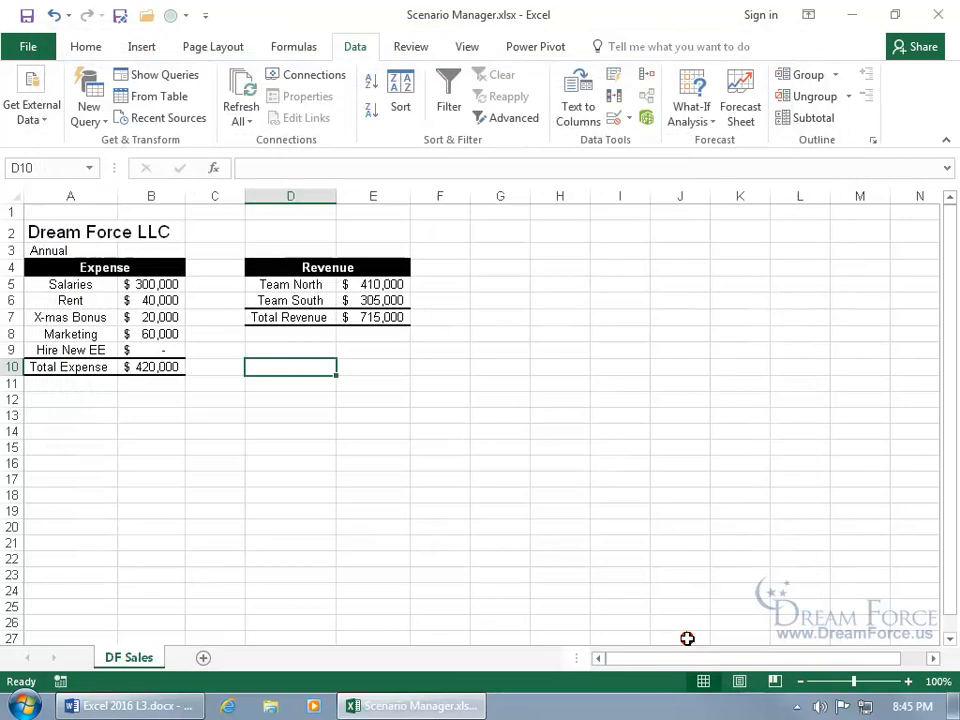
Use the added Scenario command to apply the Original scenario and the 20K Marketing Increase scenario to the worksheet
click(181, 18)
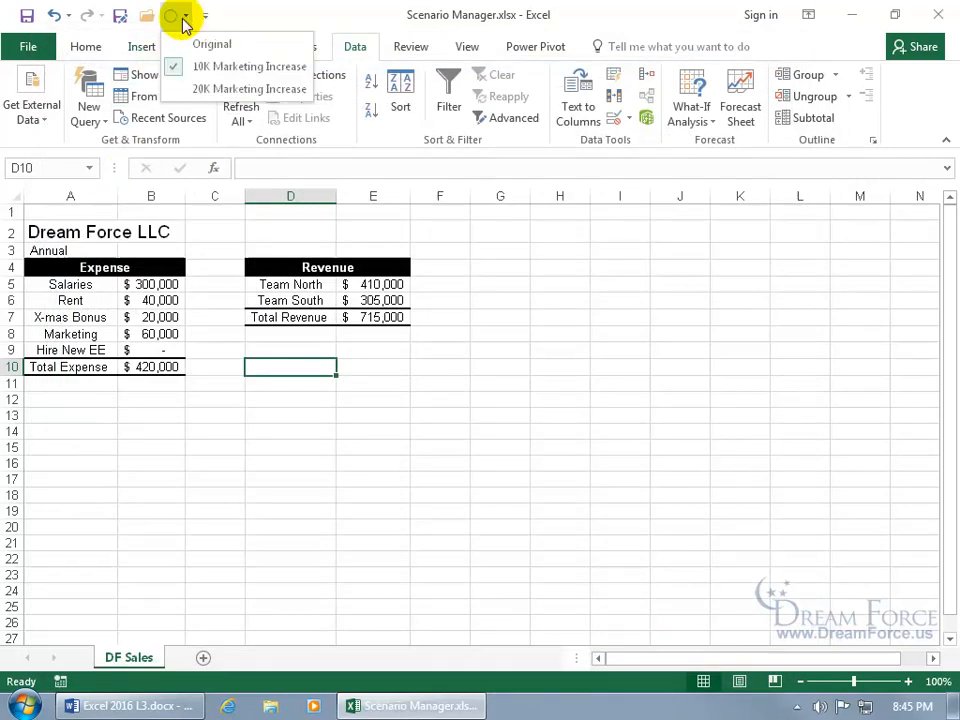
click(206, 44)
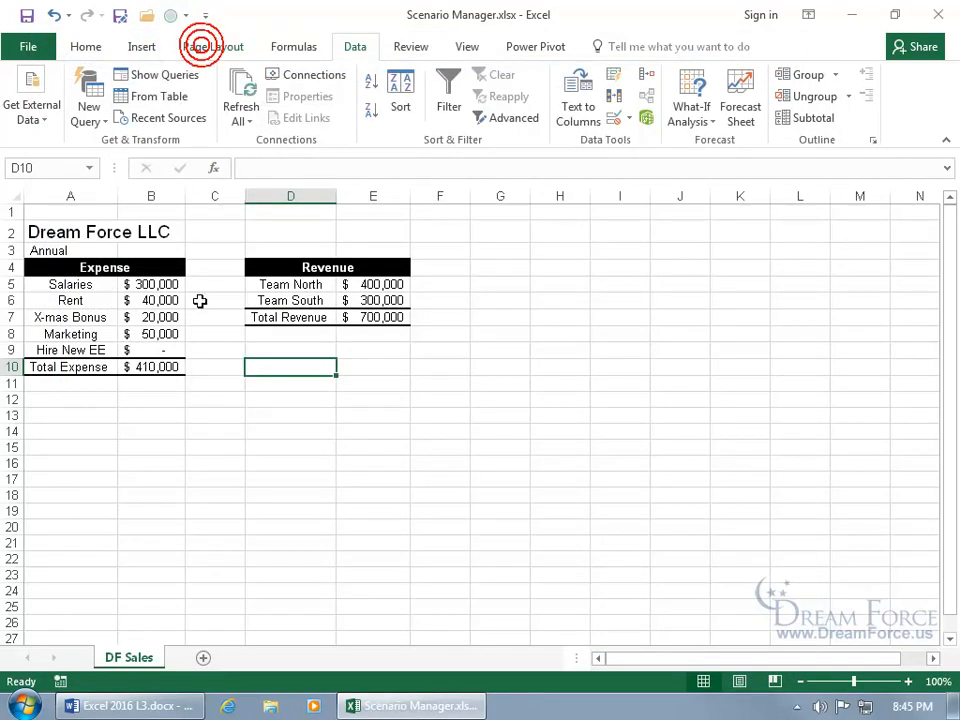
click(184, 17)
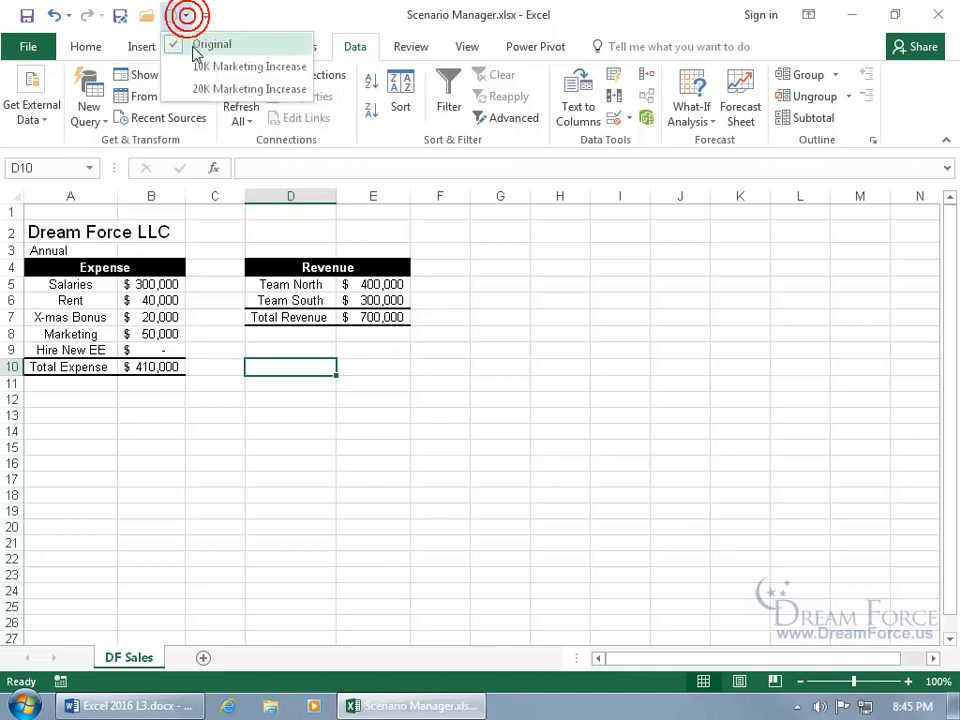
click(214, 91)
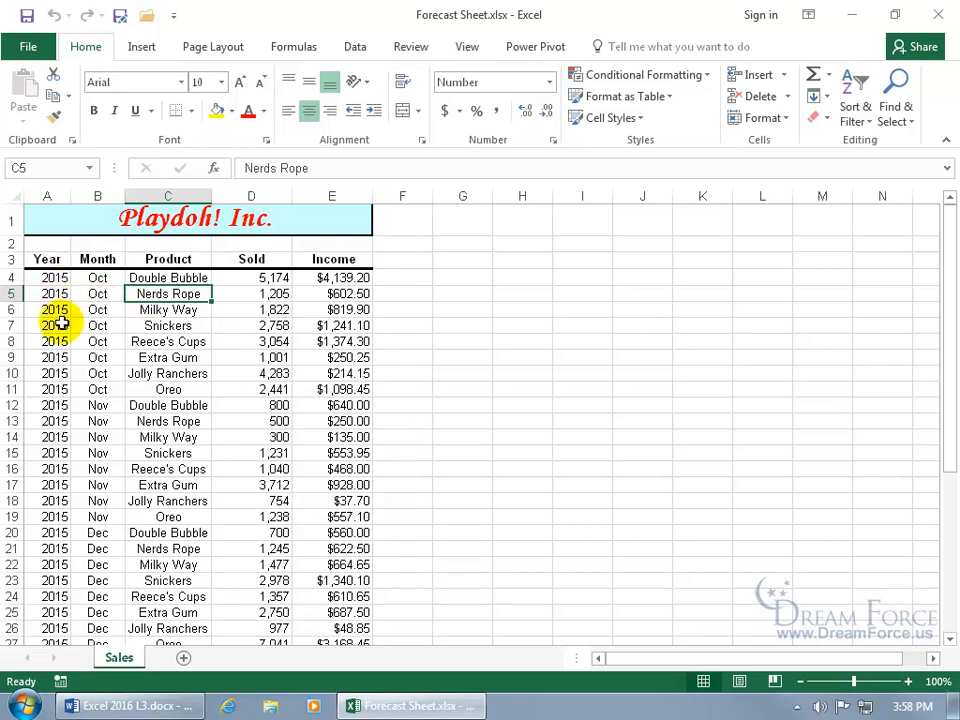
Start a forecast sheet from the candy sales data and set the forecast end to 2019
scroll(58, 380, down, 5)
scroll(57, 378, down, 2)
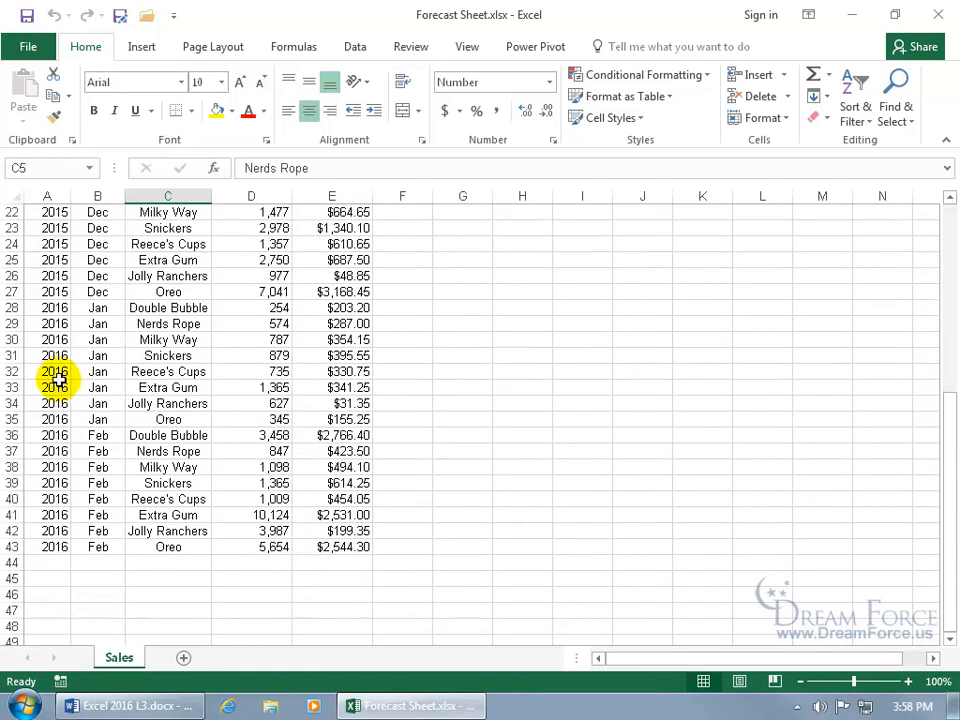
scroll(71, 386, up, 7)
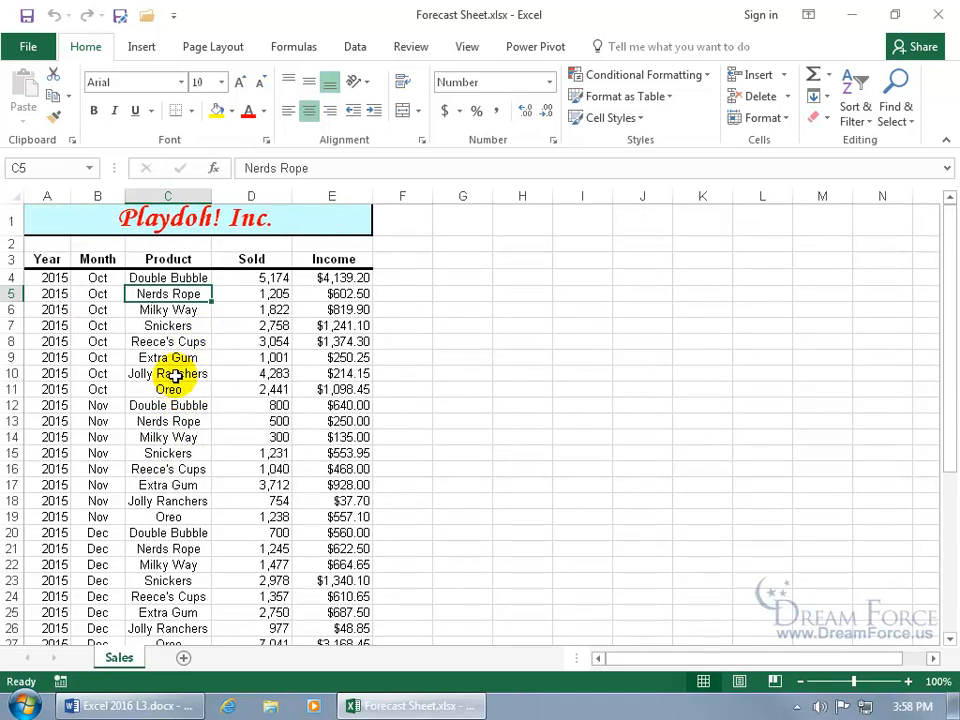
click(355, 46)
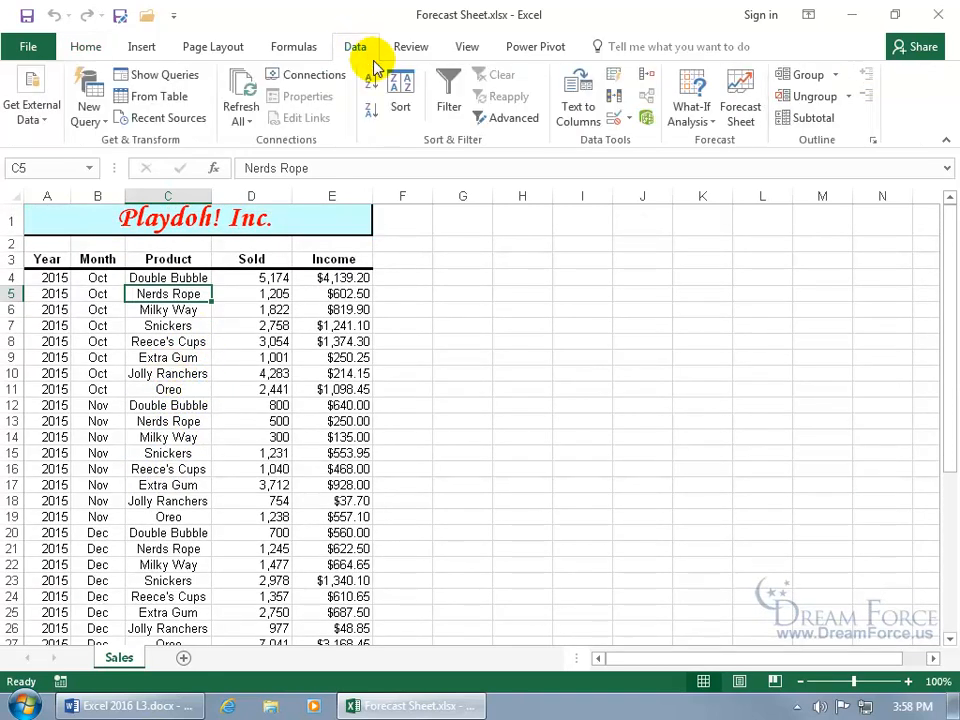
click(743, 117)
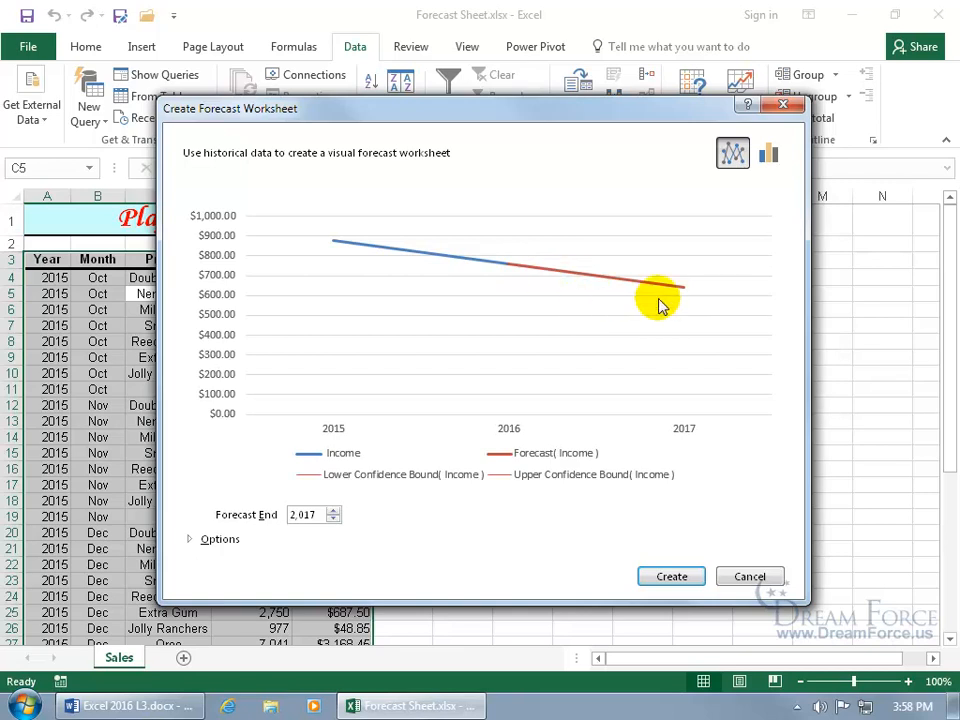
click(334, 511)
click(333, 511)
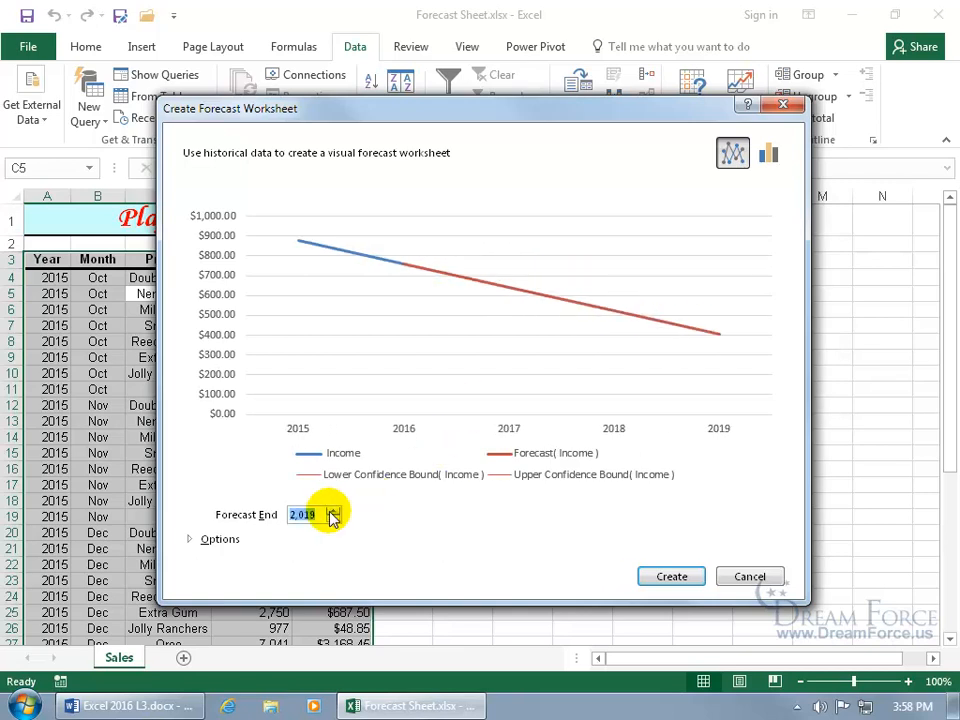
Expand the forecast options and check the timeline range and values range against the sales data
drag(331, 120, 330, 42)
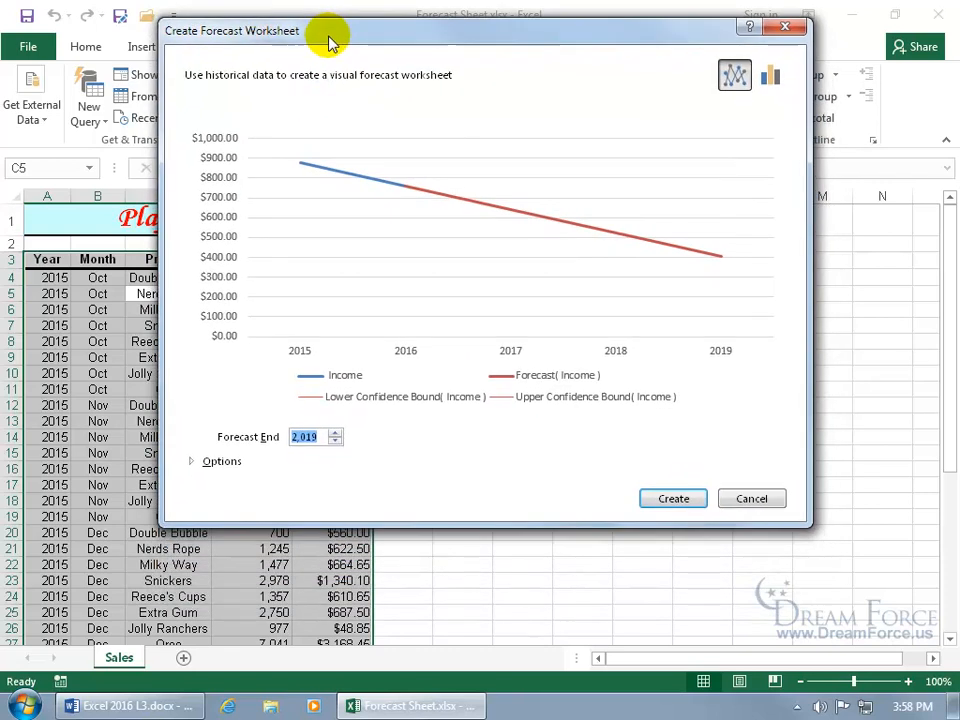
click(190, 463)
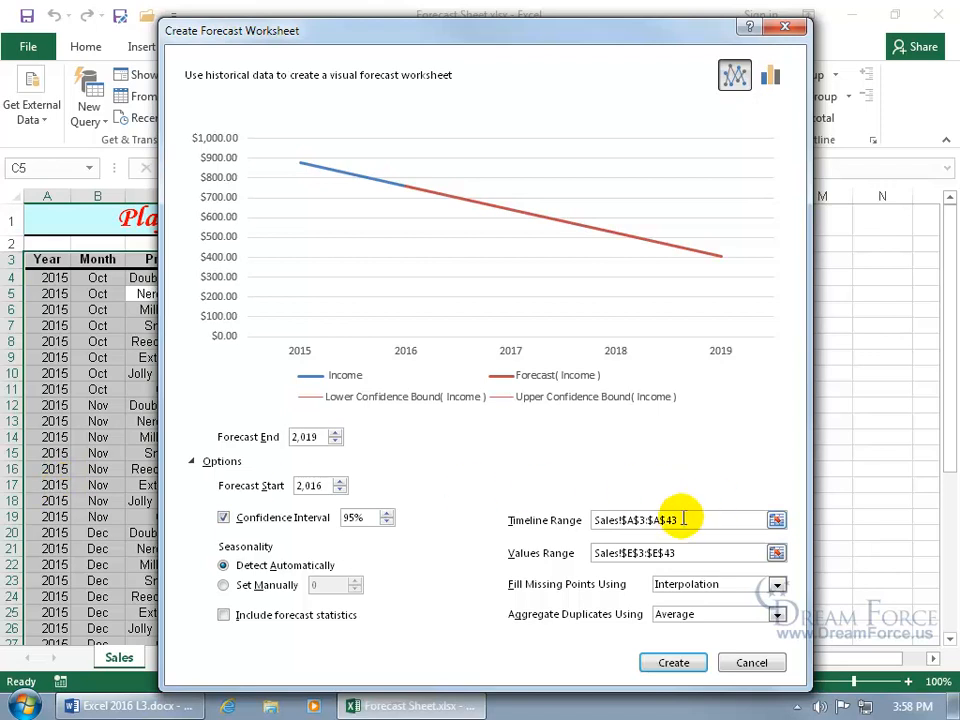
click(776, 521)
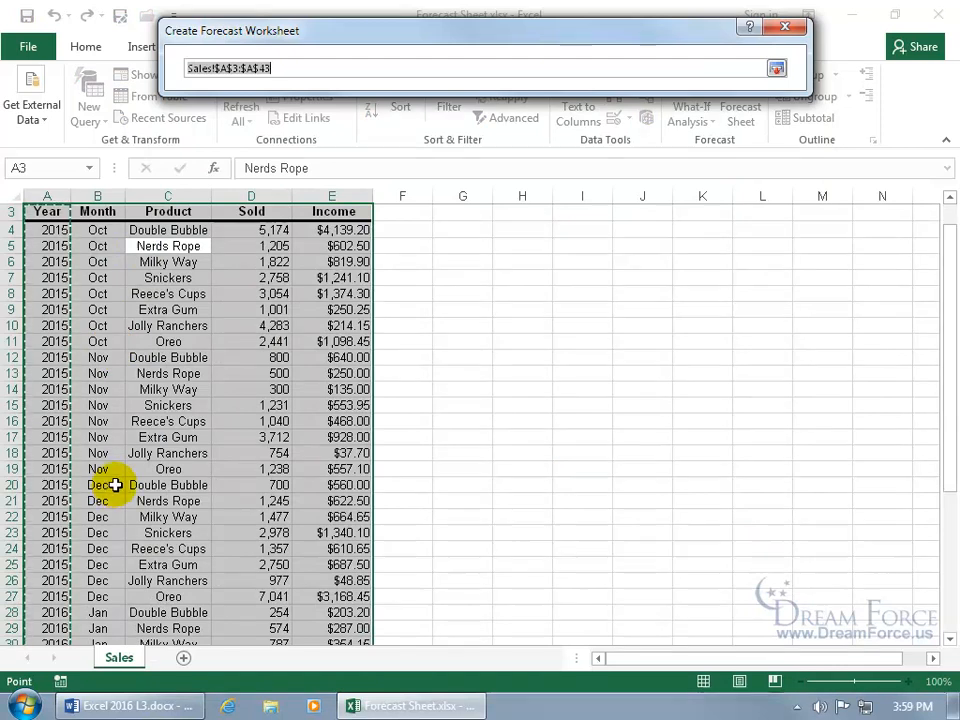
key(Return)
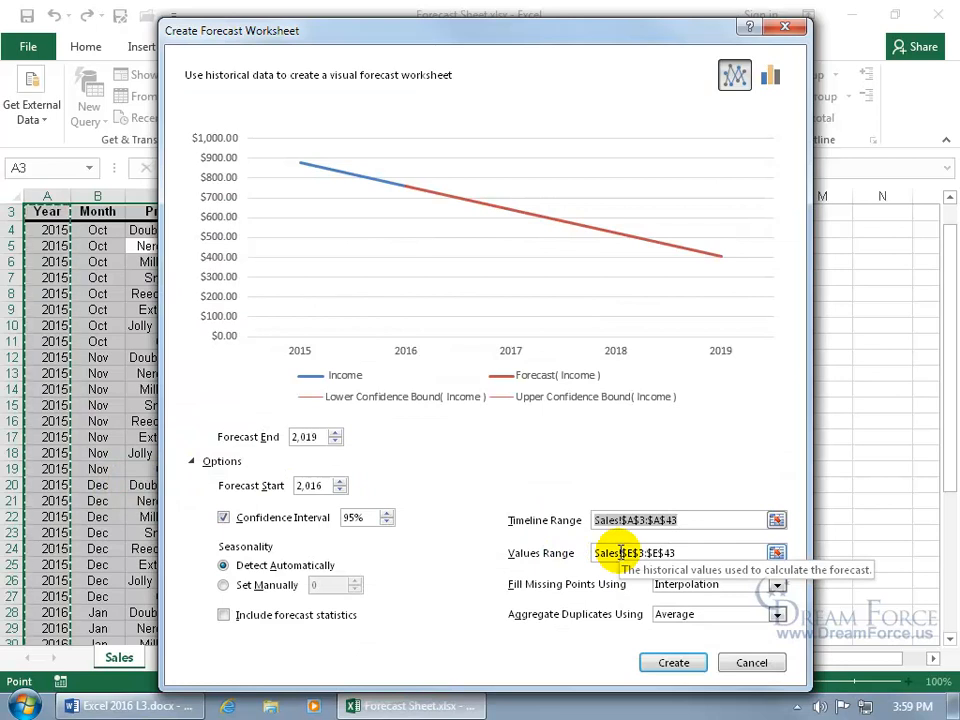
drag(439, 32, 672, 220)
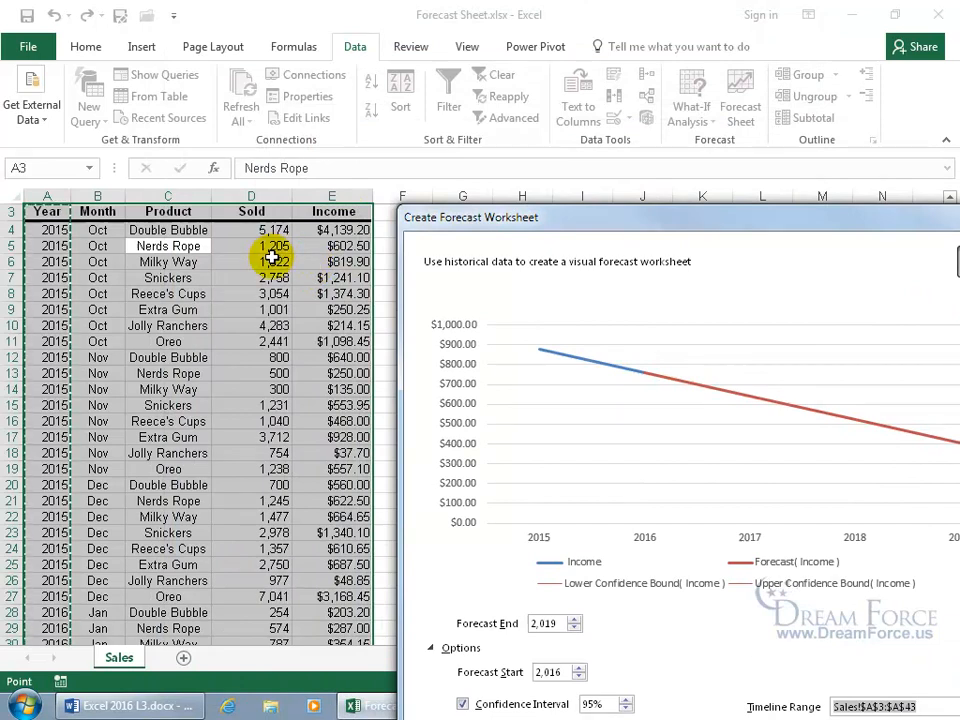
drag(510, 222, 224, 43)
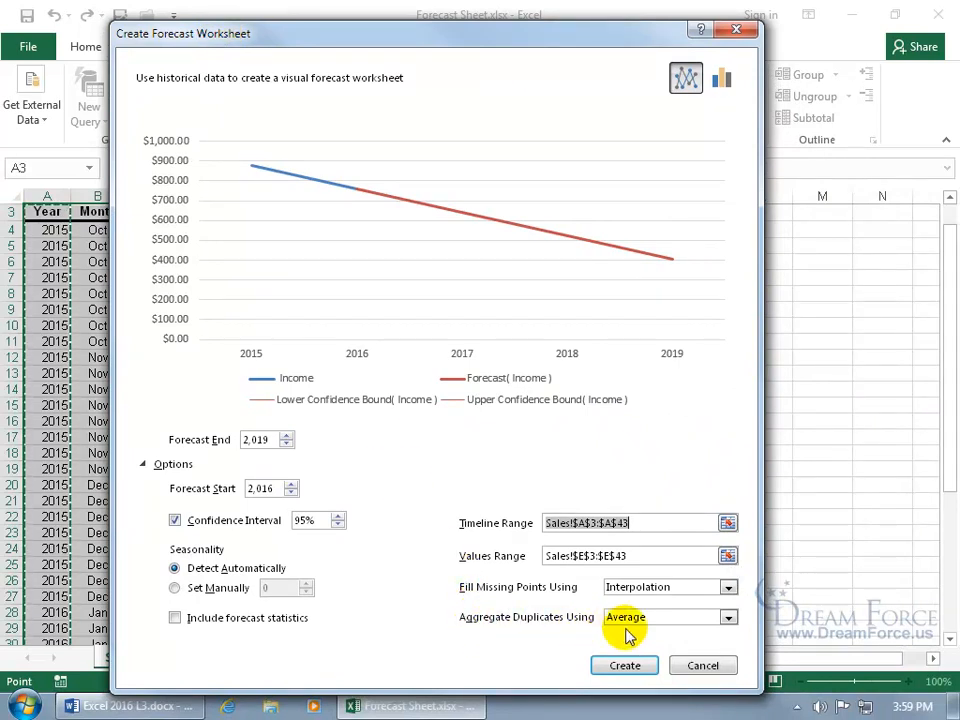
Set the forecast to aggregate duplicates using Sum and switch its chart to columns
click(728, 617)
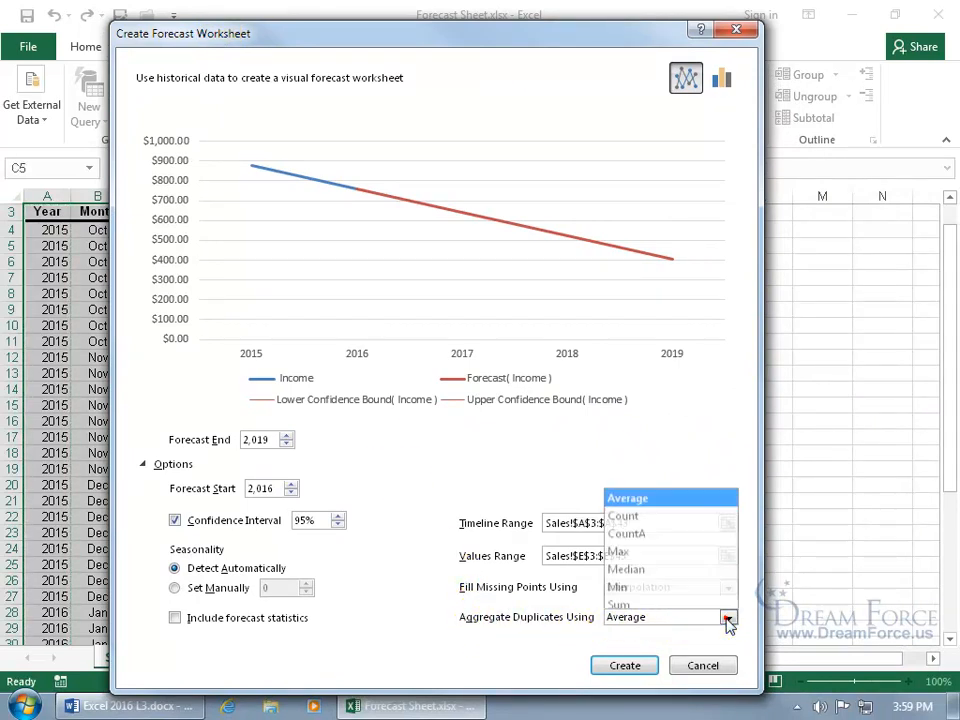
click(683, 599)
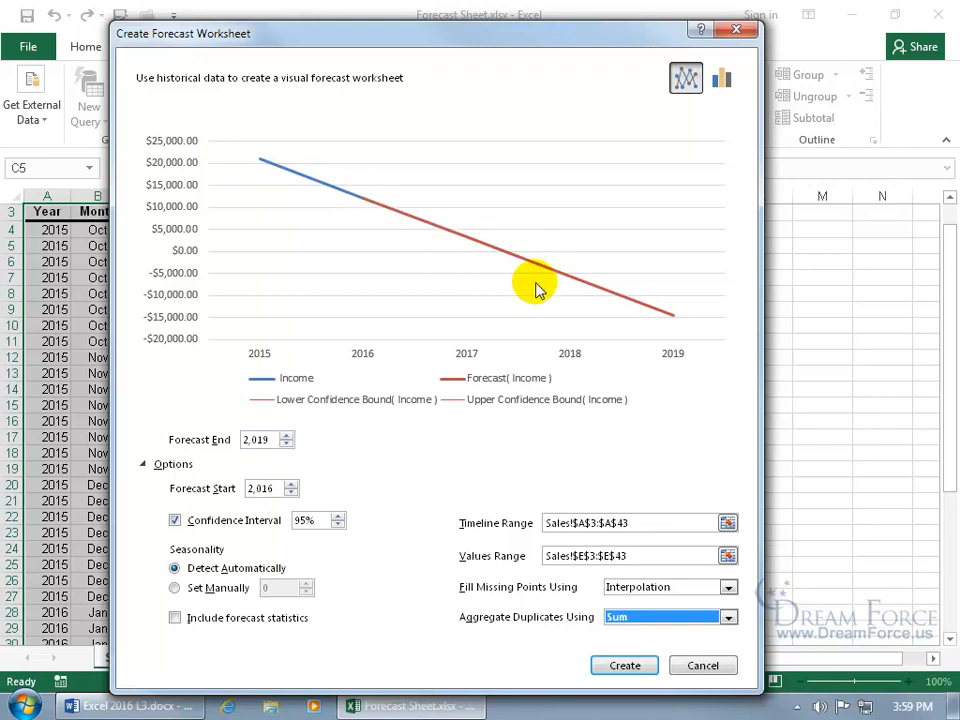
click(721, 79)
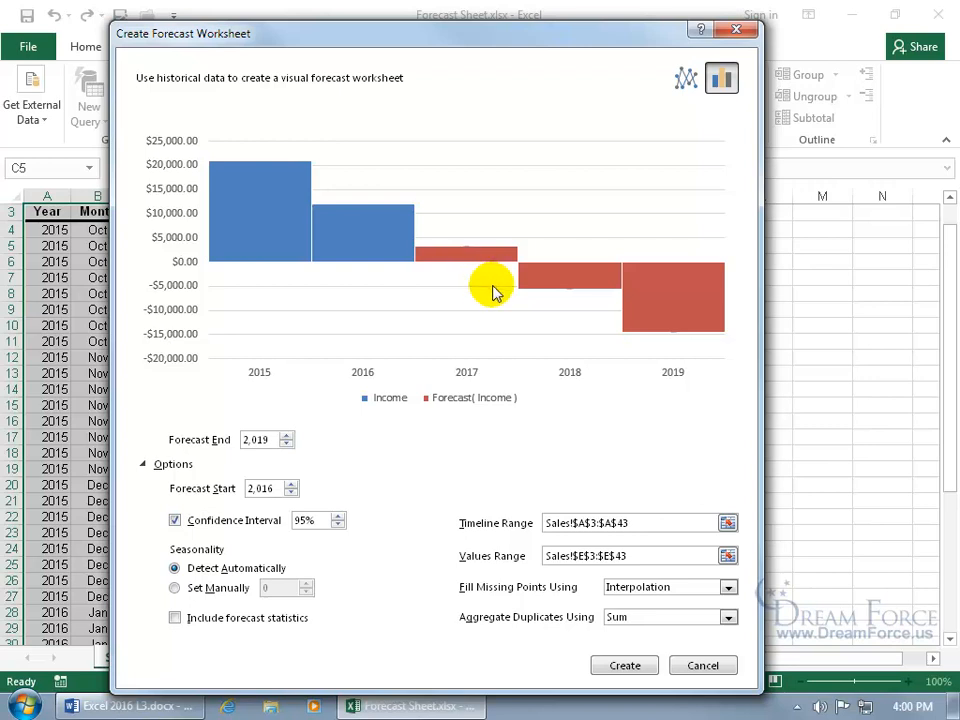
Create the forecast worksheet, dismiss its introductory note and return to the Sales sheet
click(625, 665)
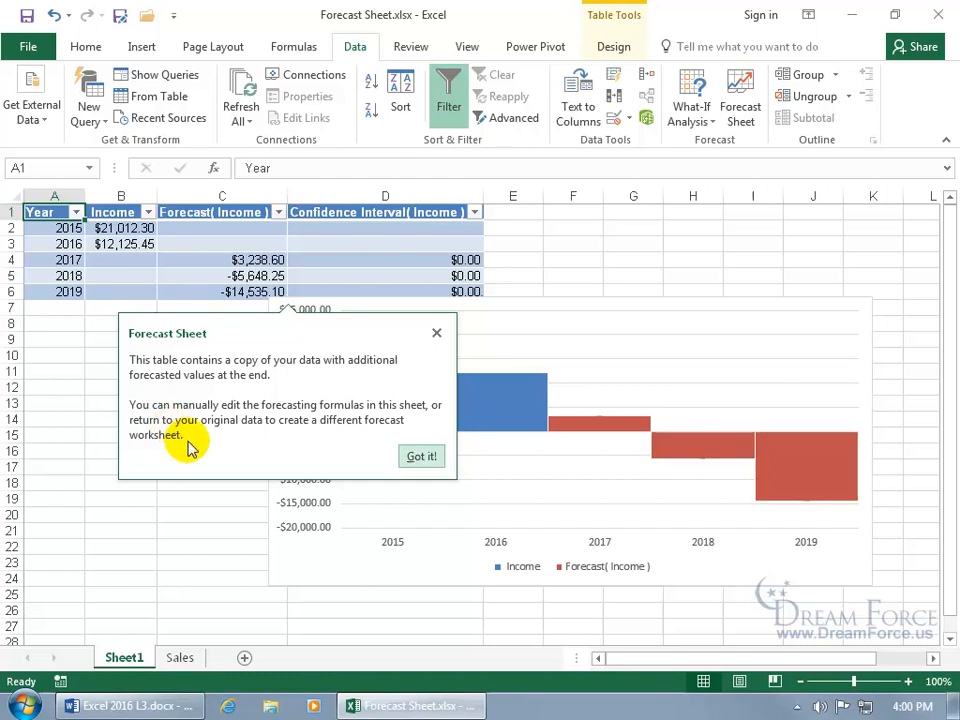
click(431, 457)
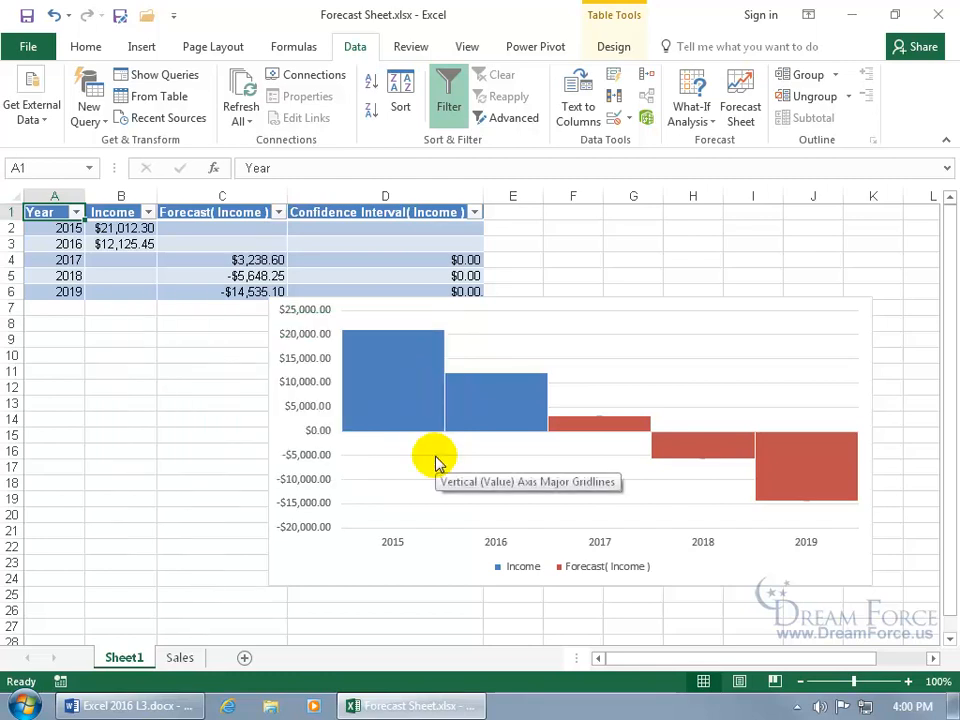
click(188, 662)
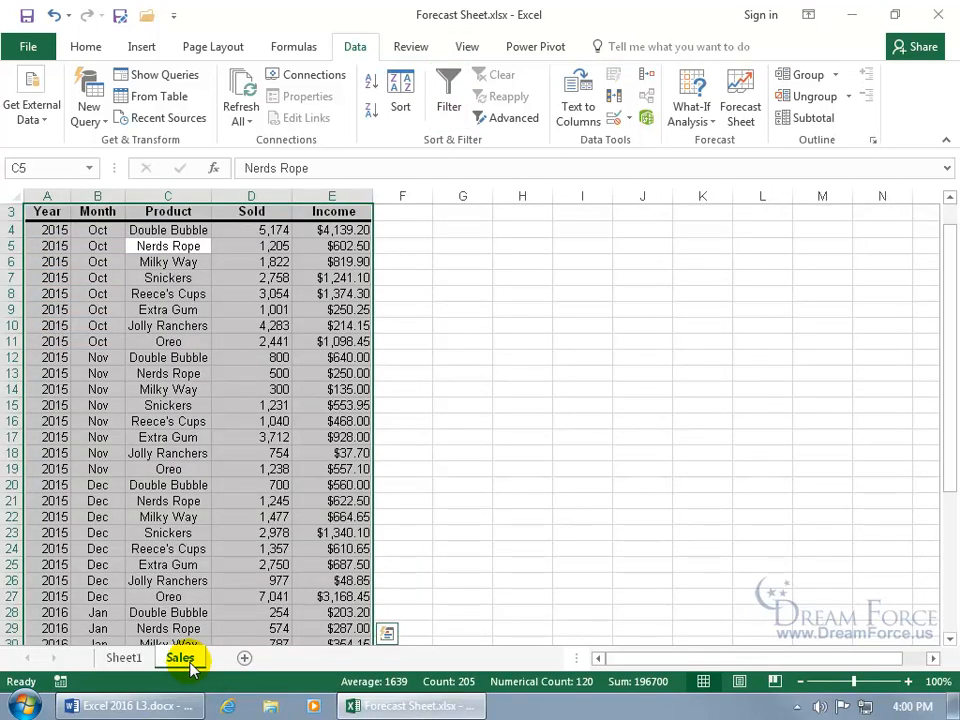
On the forecast worksheet, overwrite the 2017 income forecast in C4 with 5000 and check the C4 and C5 contents
click(127, 660)
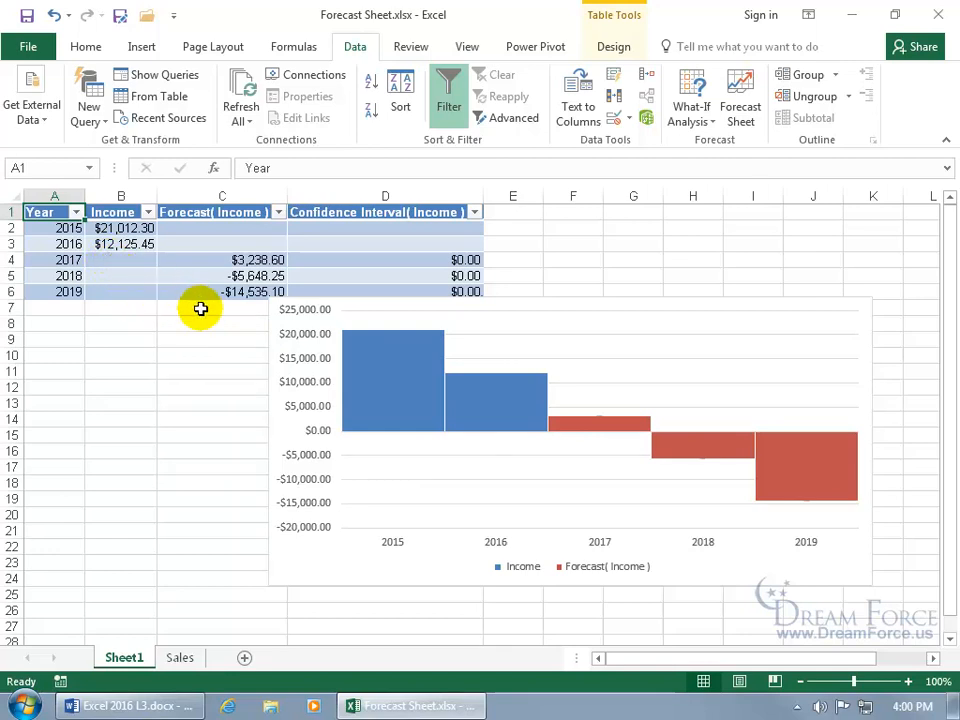
click(250, 260)
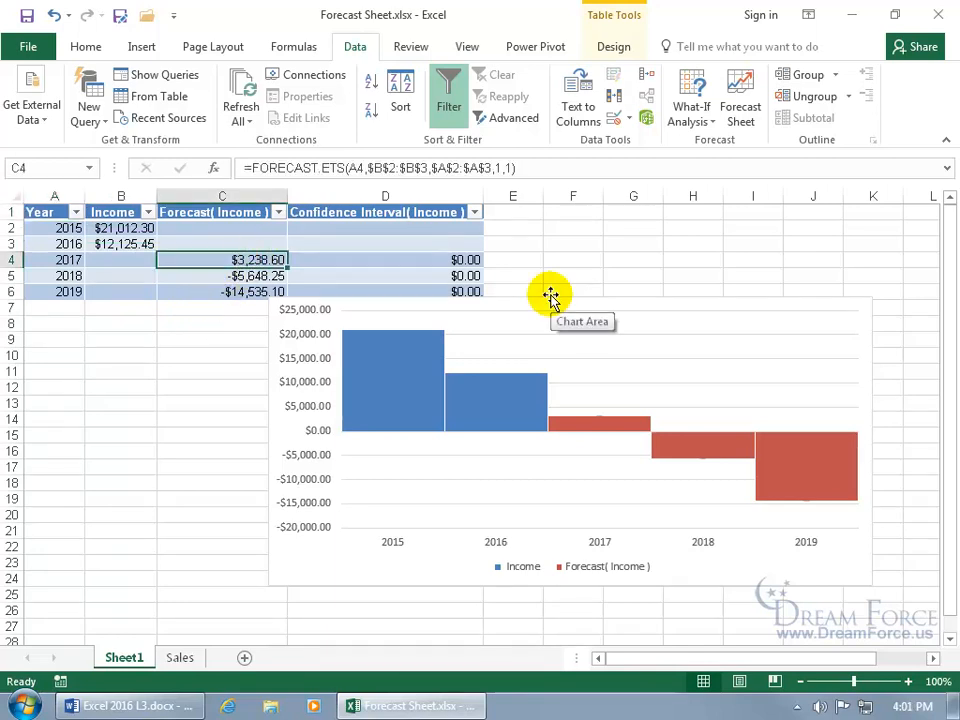
text(5000)
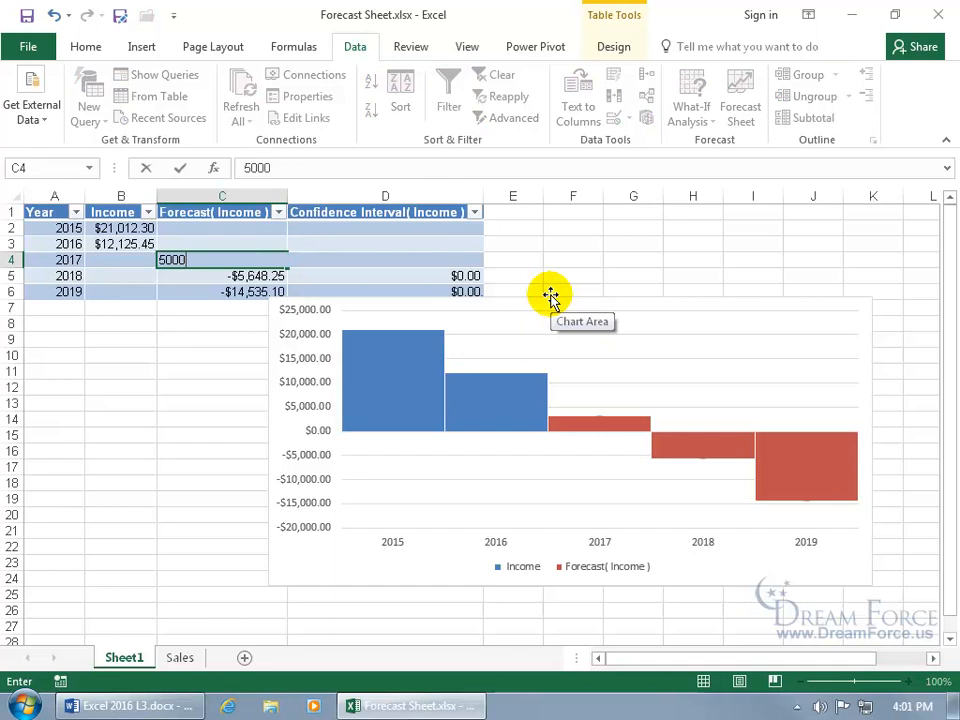
key(Return)
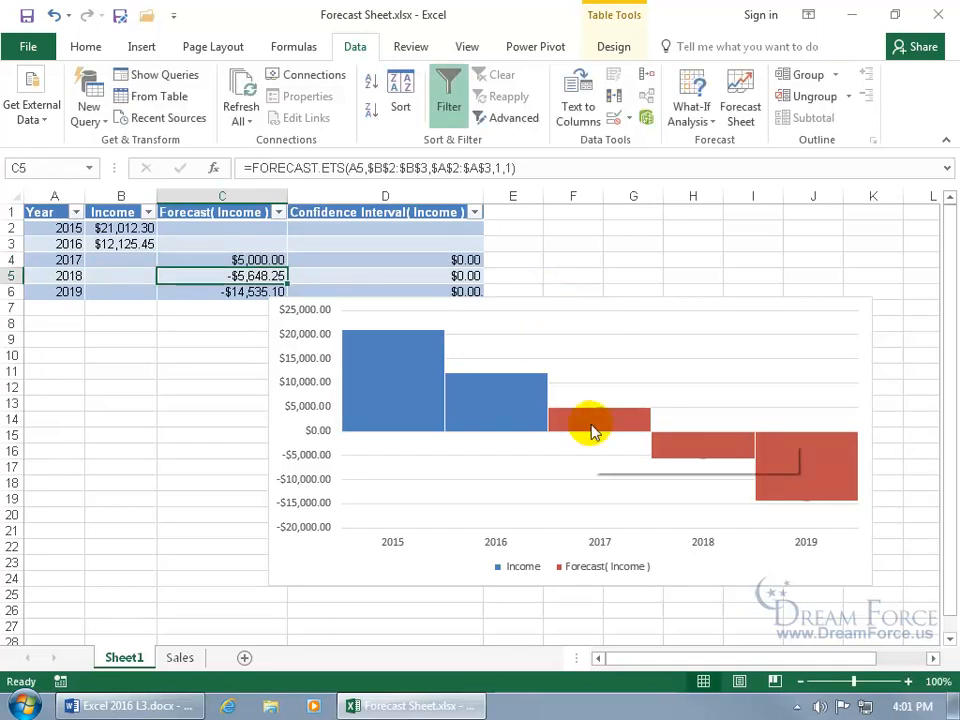
click(258, 260)
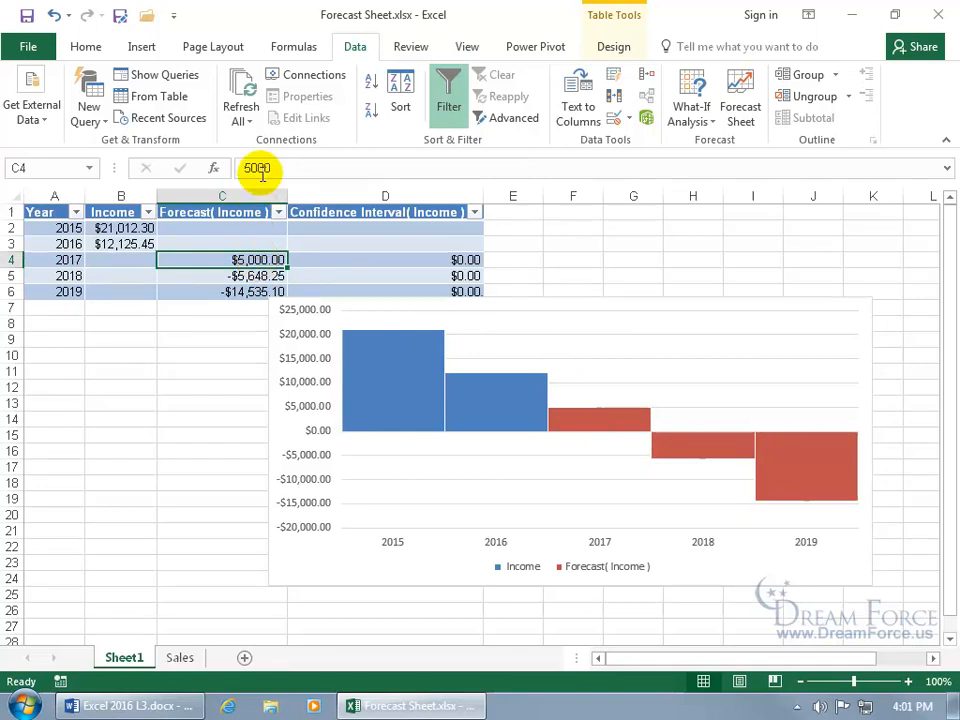
click(257, 275)
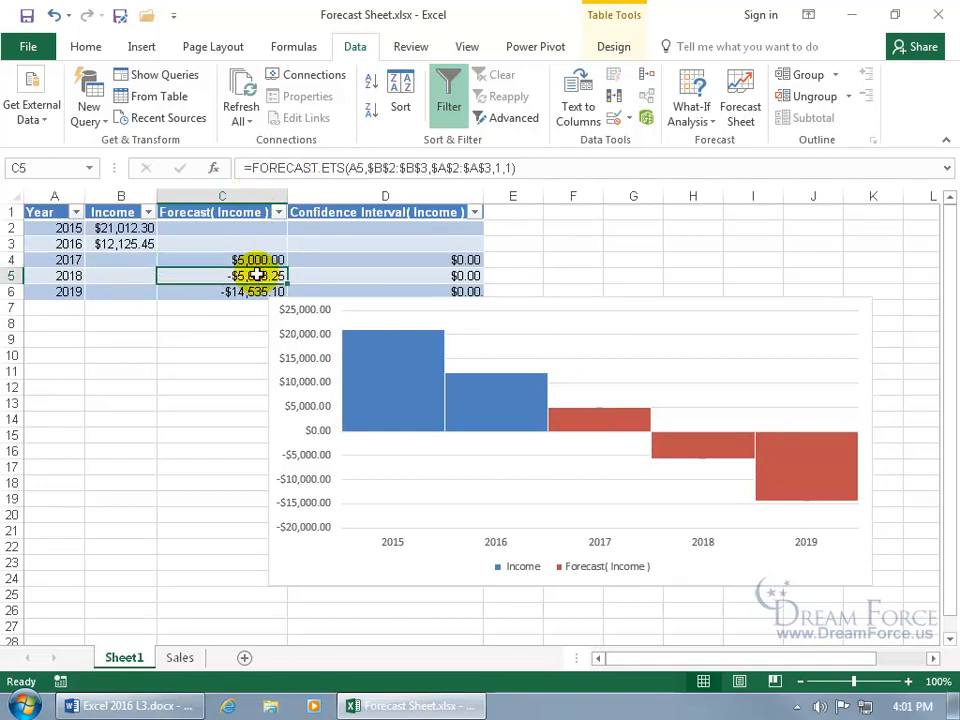
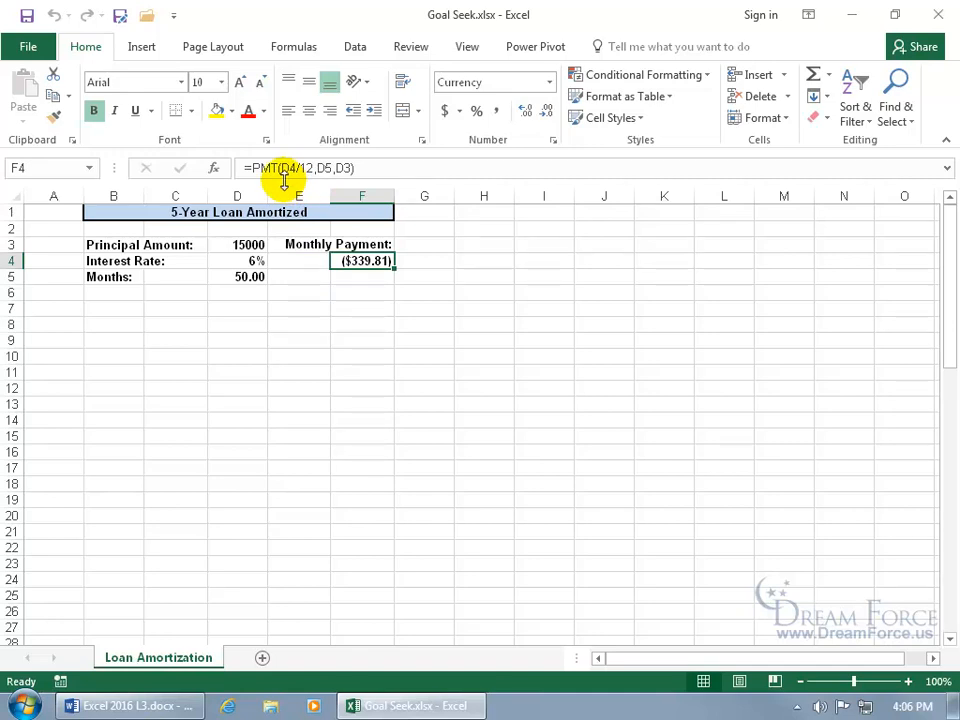
Try Goal Seek on the monthly payment in F4 for a value of -500 by changing the months in D5, and discard the result
click(358, 50)
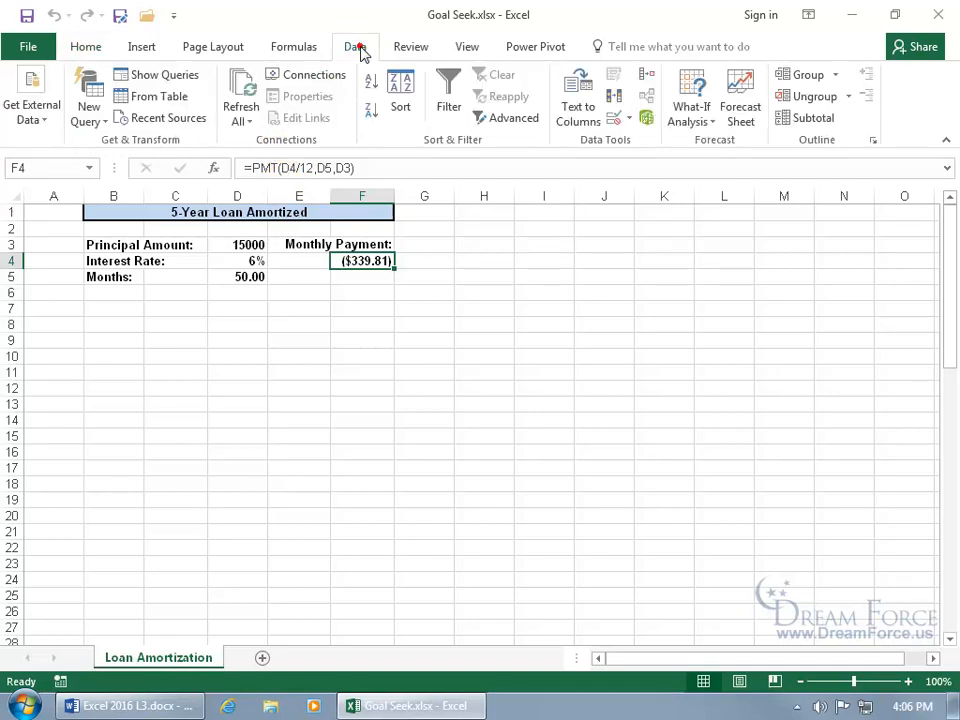
click(704, 128)
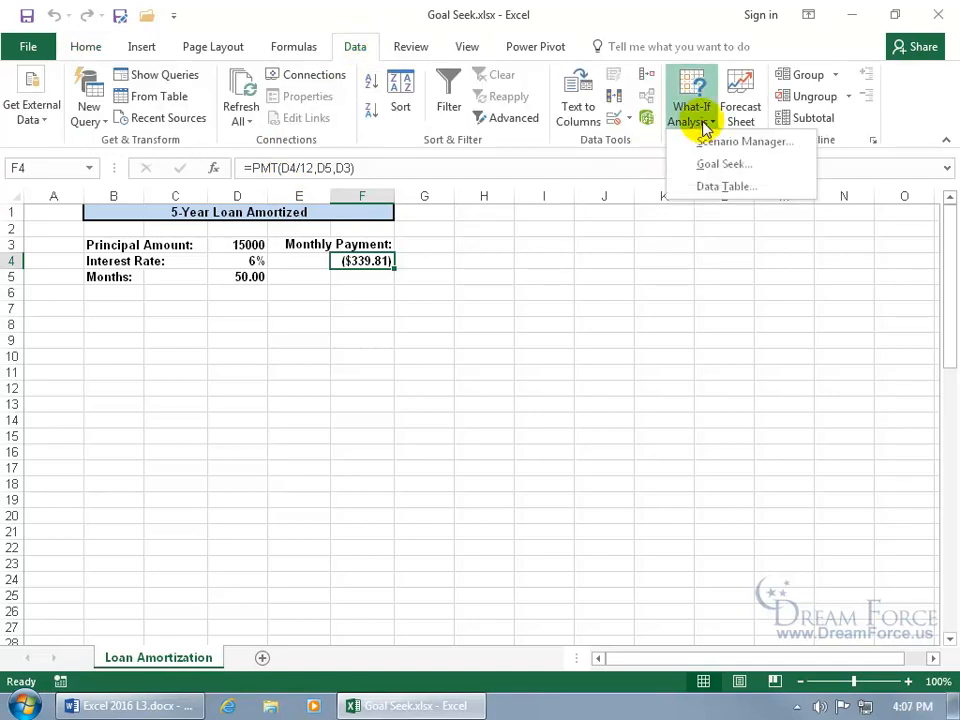
click(707, 167)
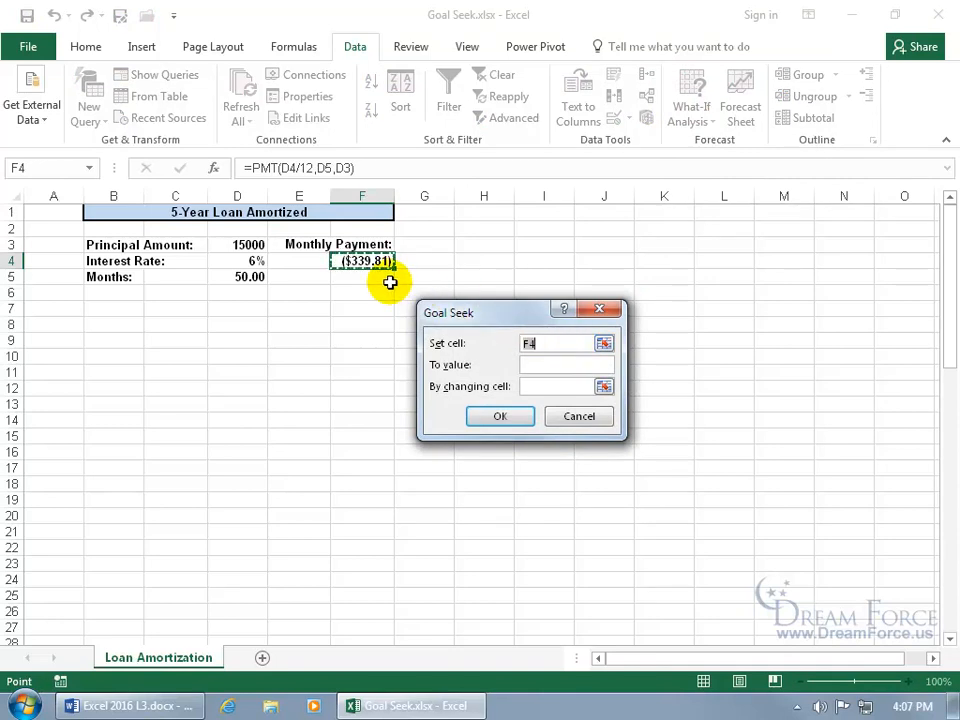
click(533, 365)
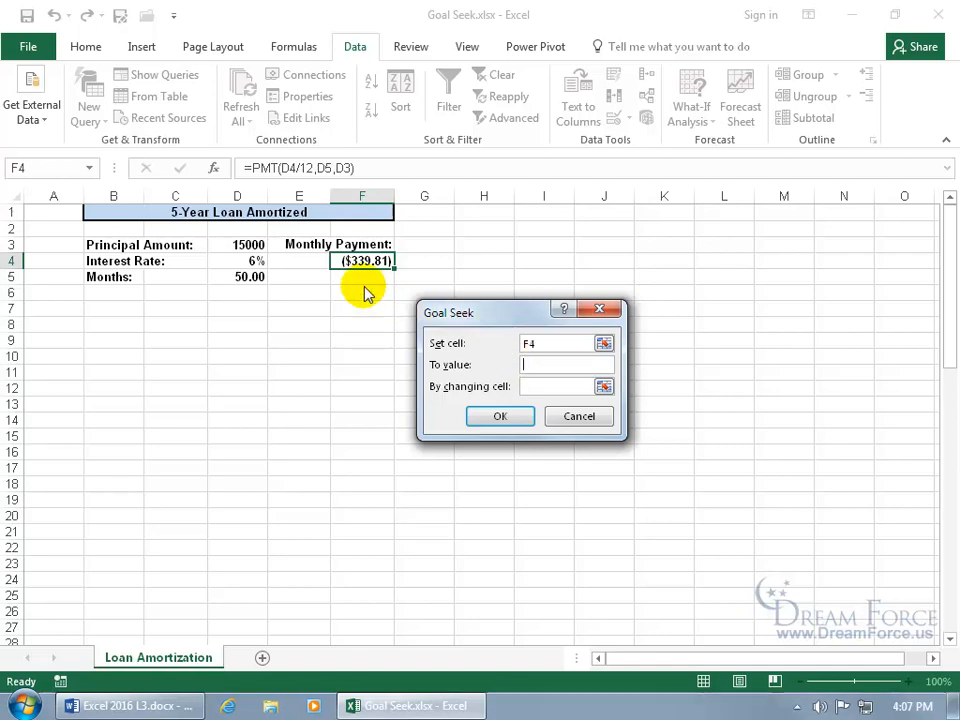
text(-500)
click(552, 386)
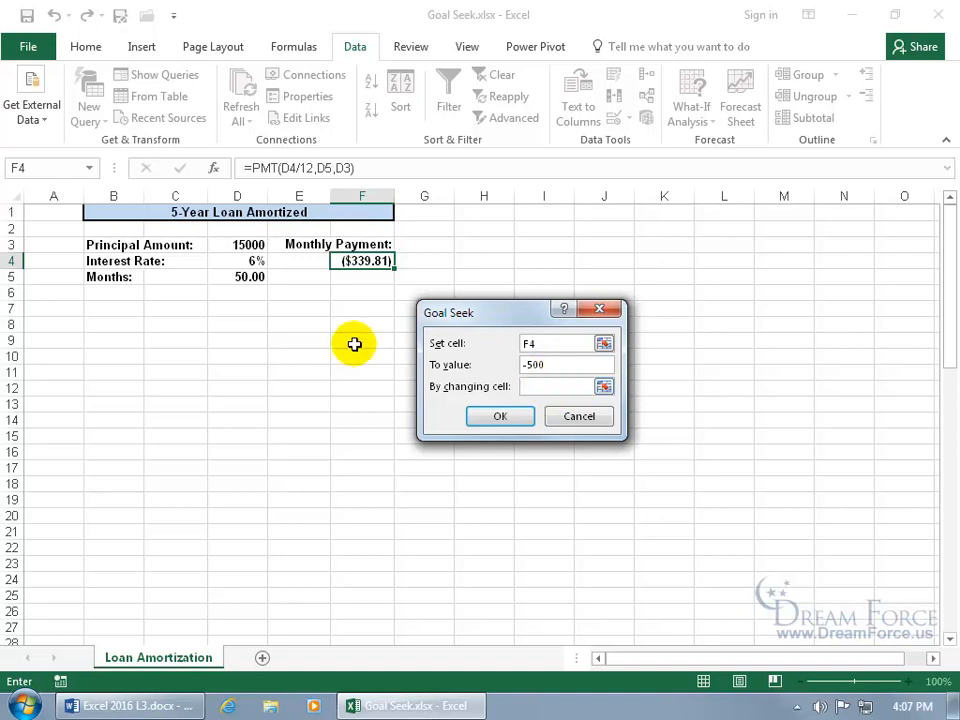
click(266, 279)
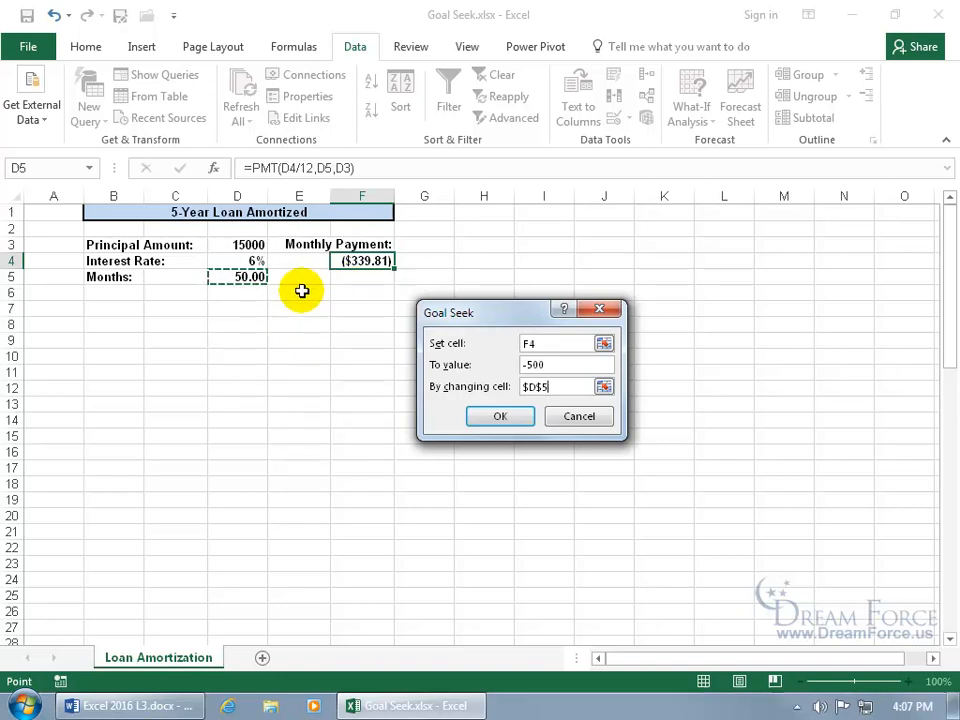
click(490, 418)
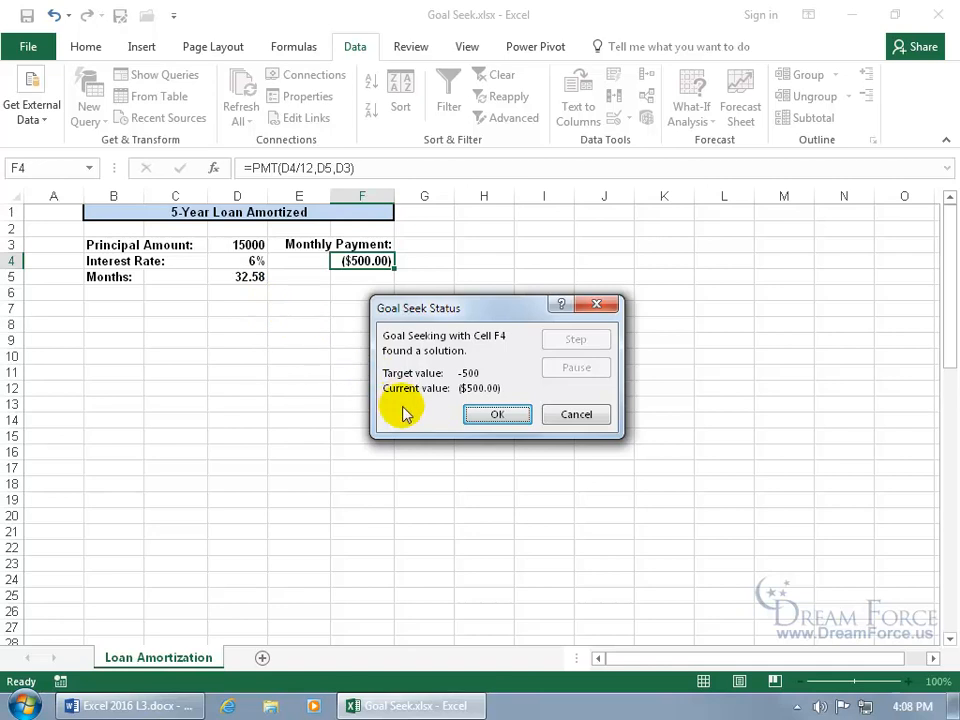
click(604, 413)
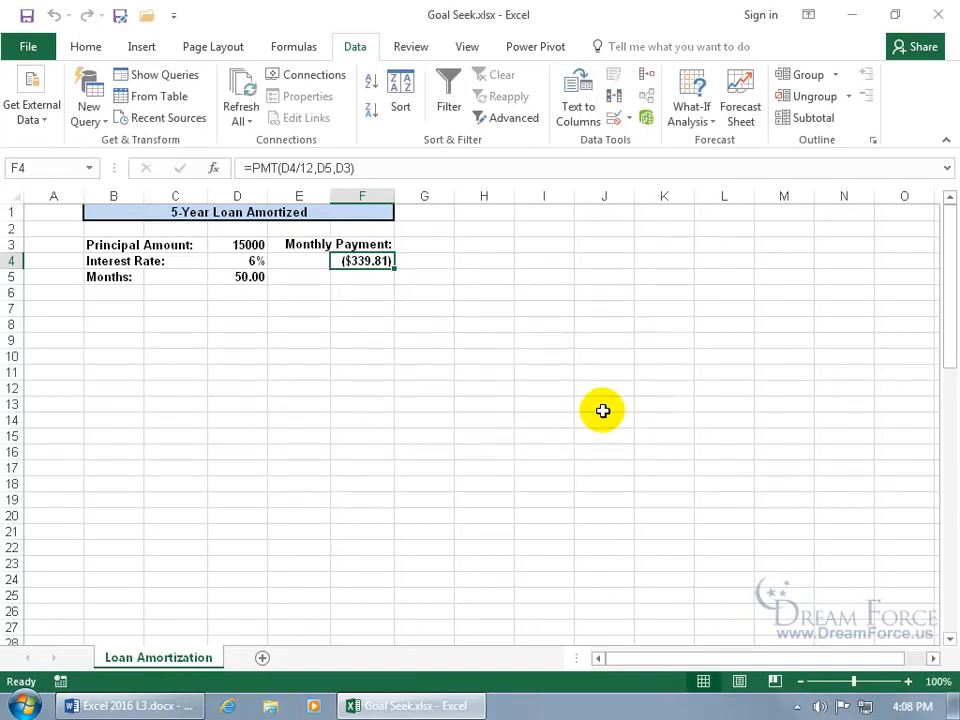
Run Goal Seek again to bring payment cell F4 to -500 by changing months cell D5, and keep the solution
click(692, 112)
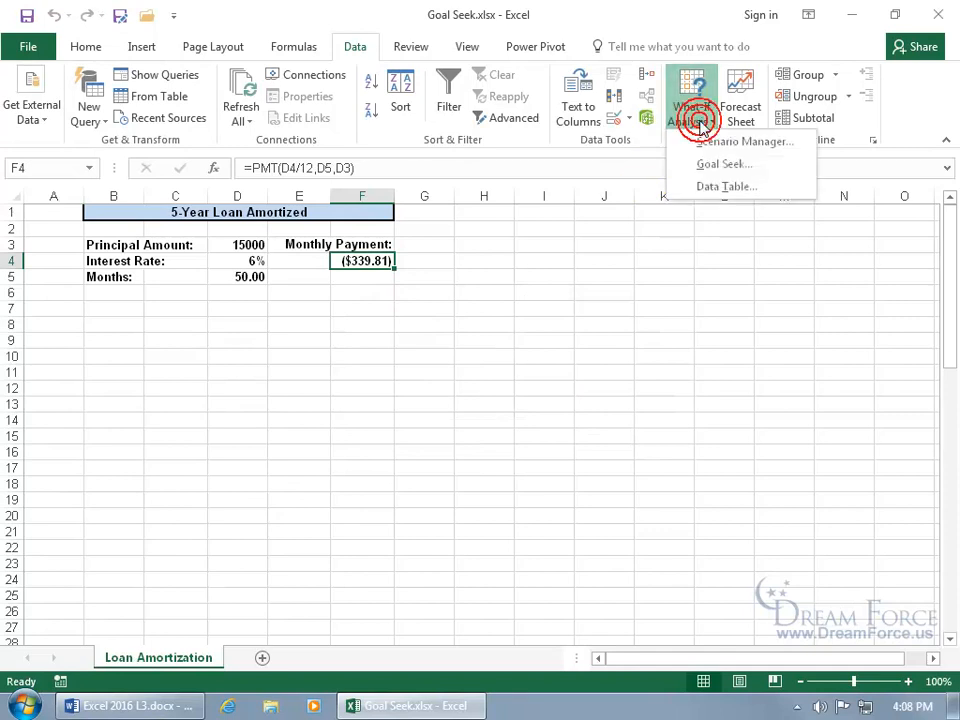
click(704, 165)
click(530, 360)
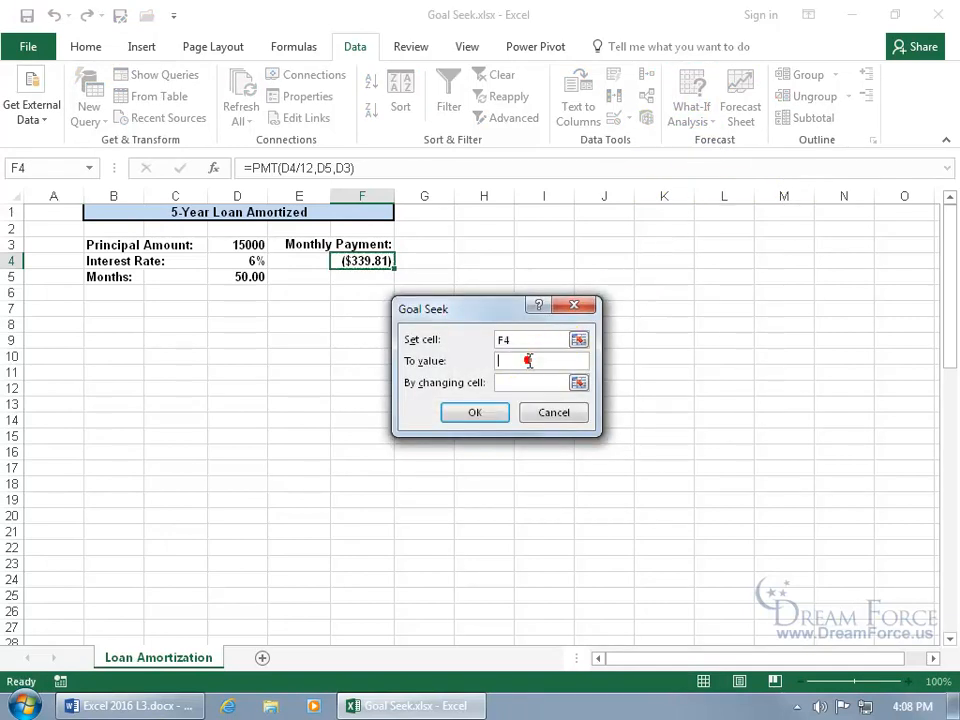
text(-500)
click(512, 381)
click(247, 276)
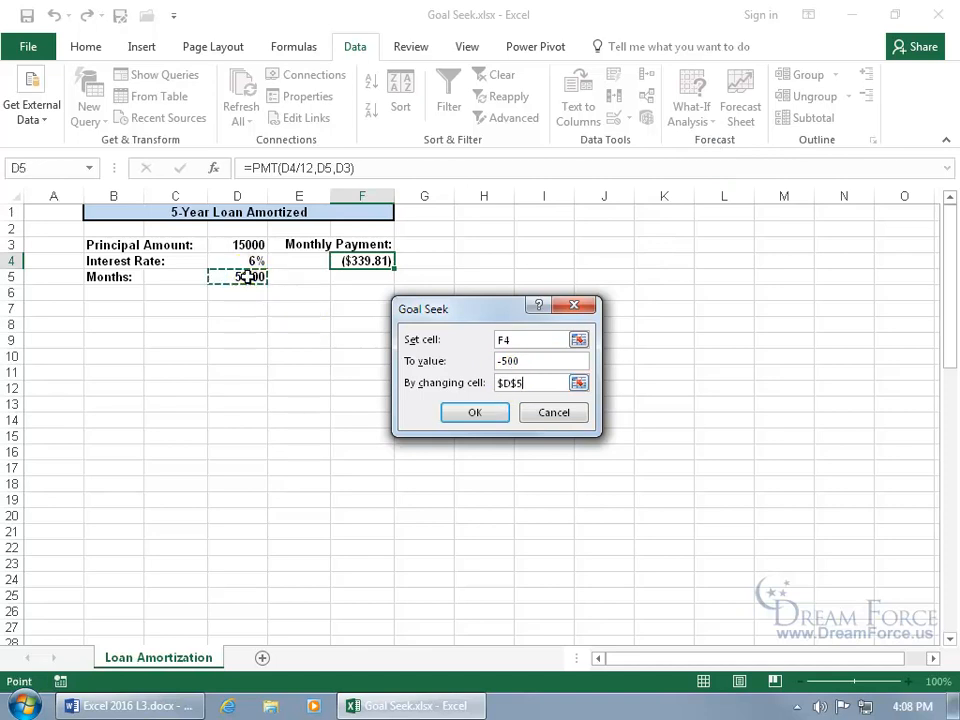
click(493, 414)
click(472, 411)
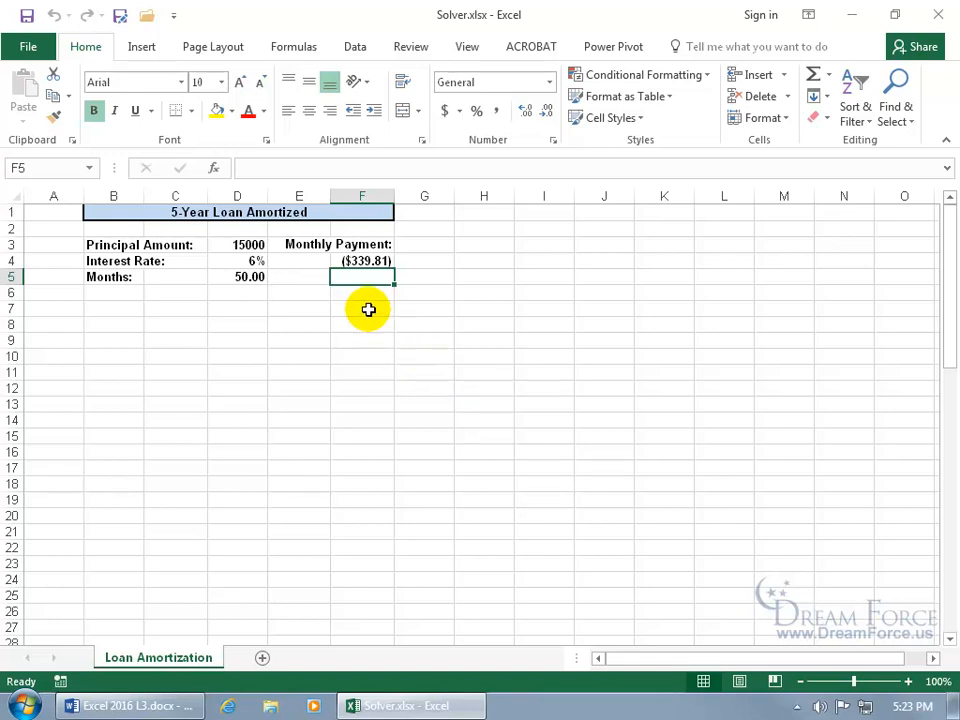
Select the monthly payment cell F4 in the Solver workbook and enable the Solver Add-in
click(362, 259)
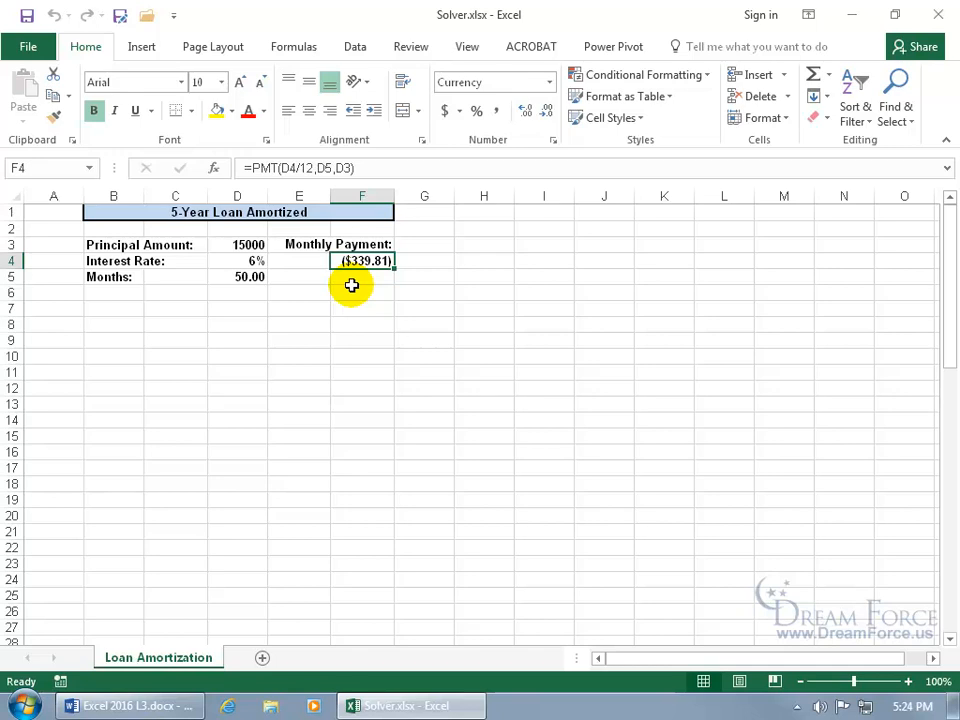
click(354, 47)
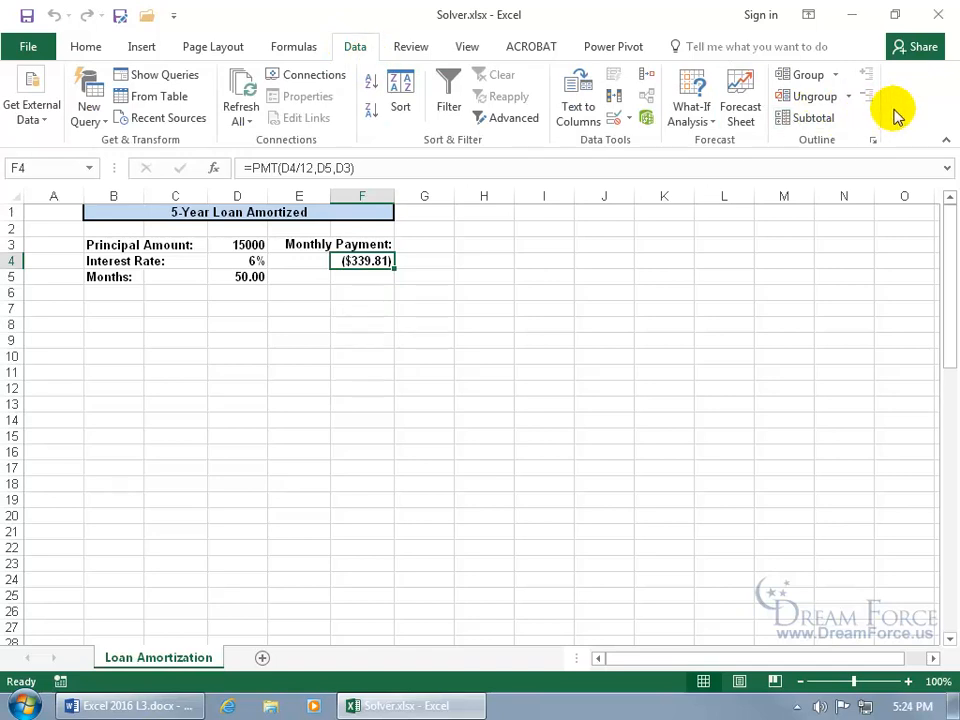
click(28, 46)
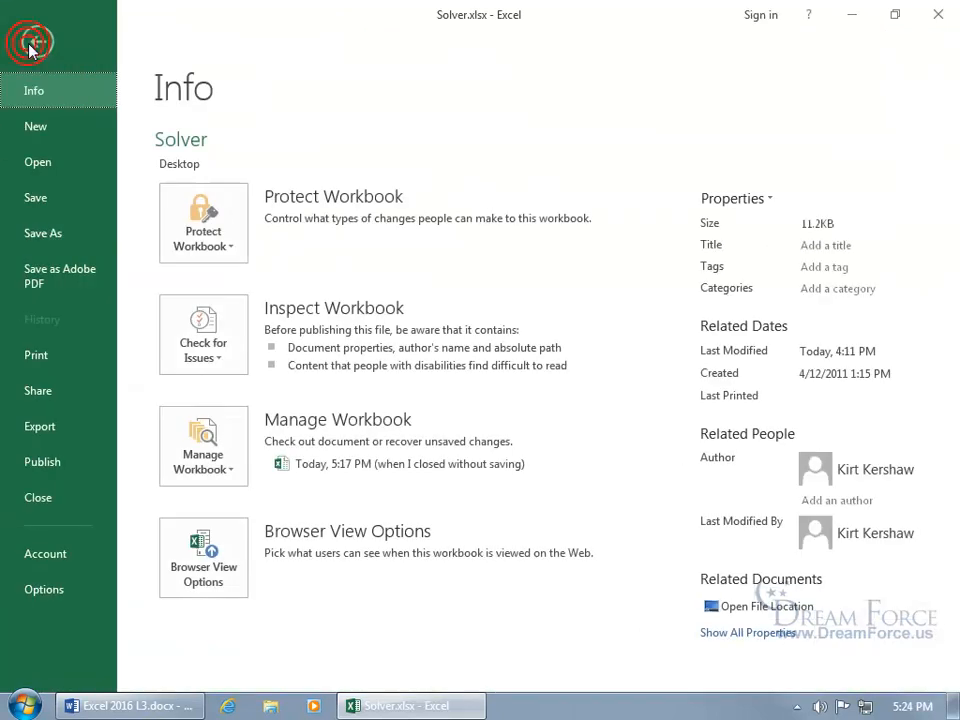
click(30, 590)
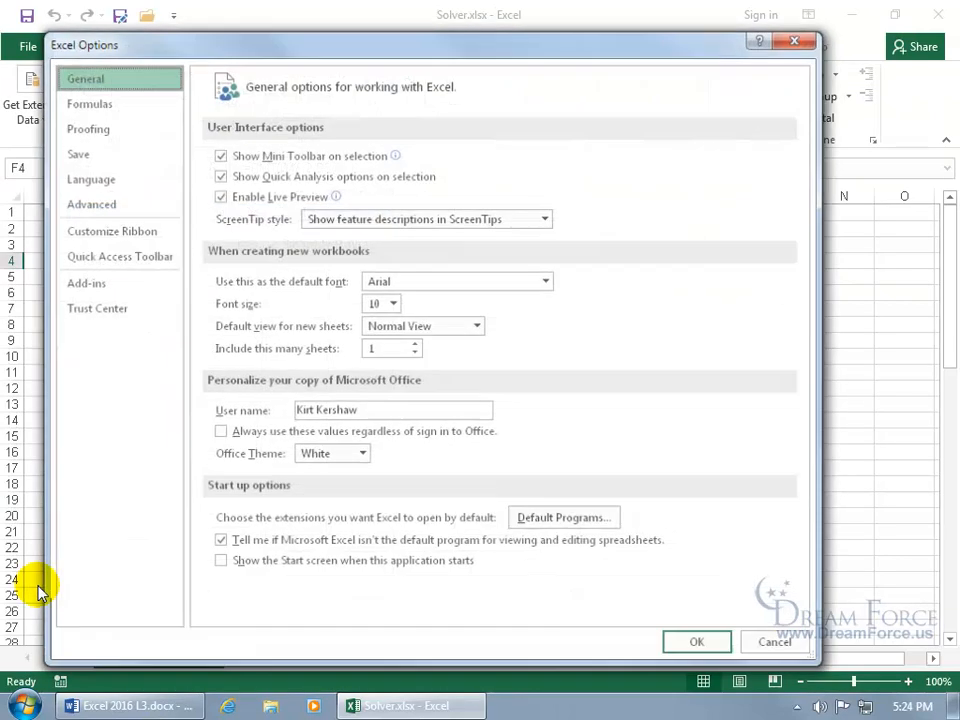
click(112, 288)
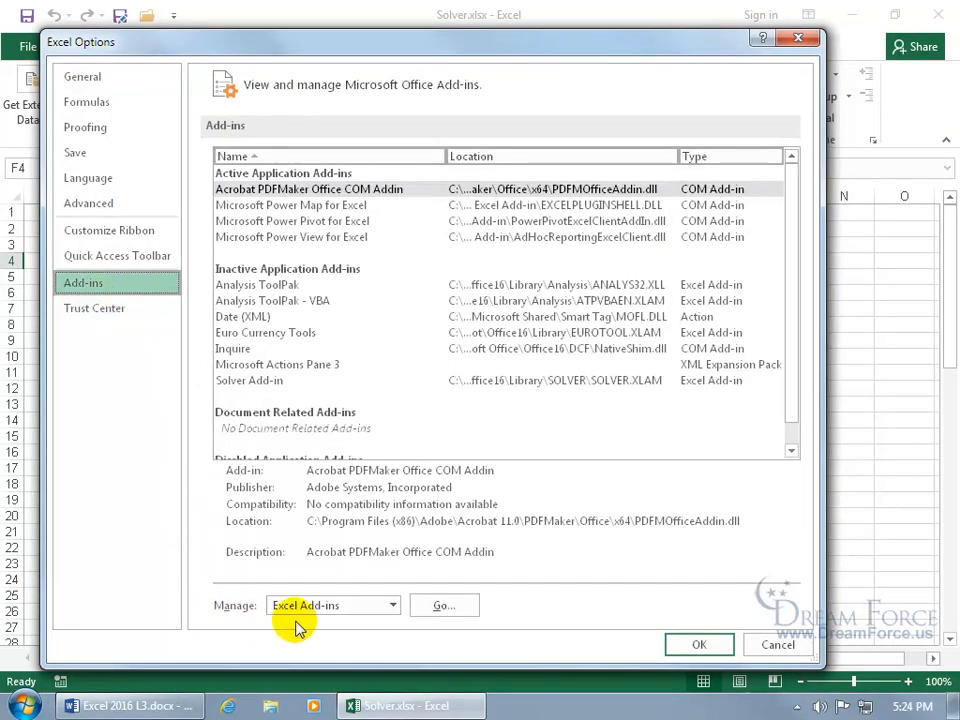
click(442, 607)
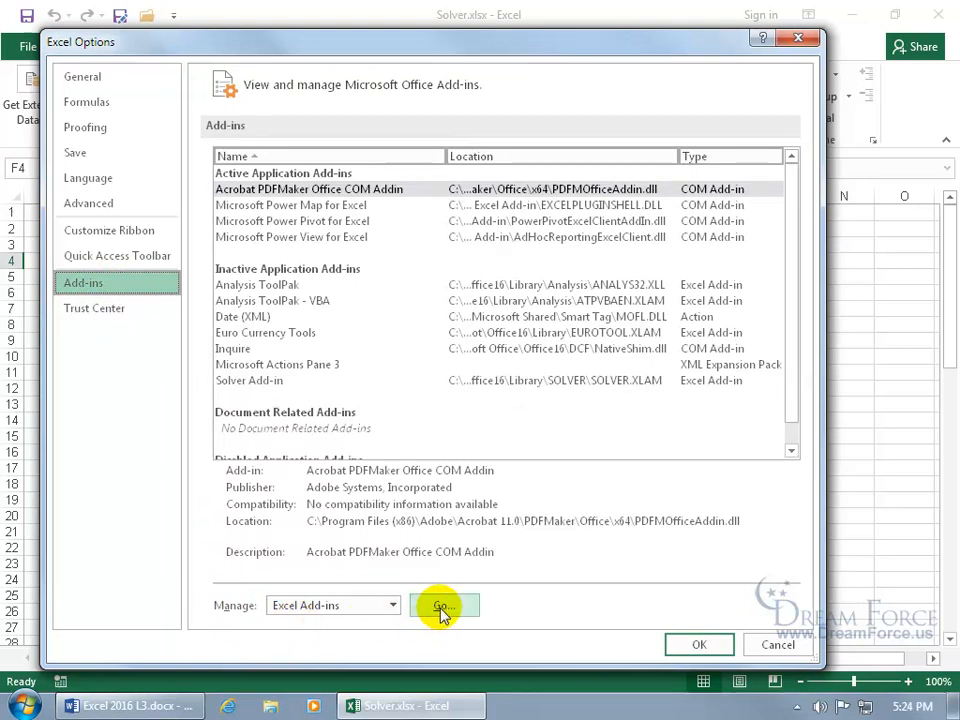
click(524, 296)
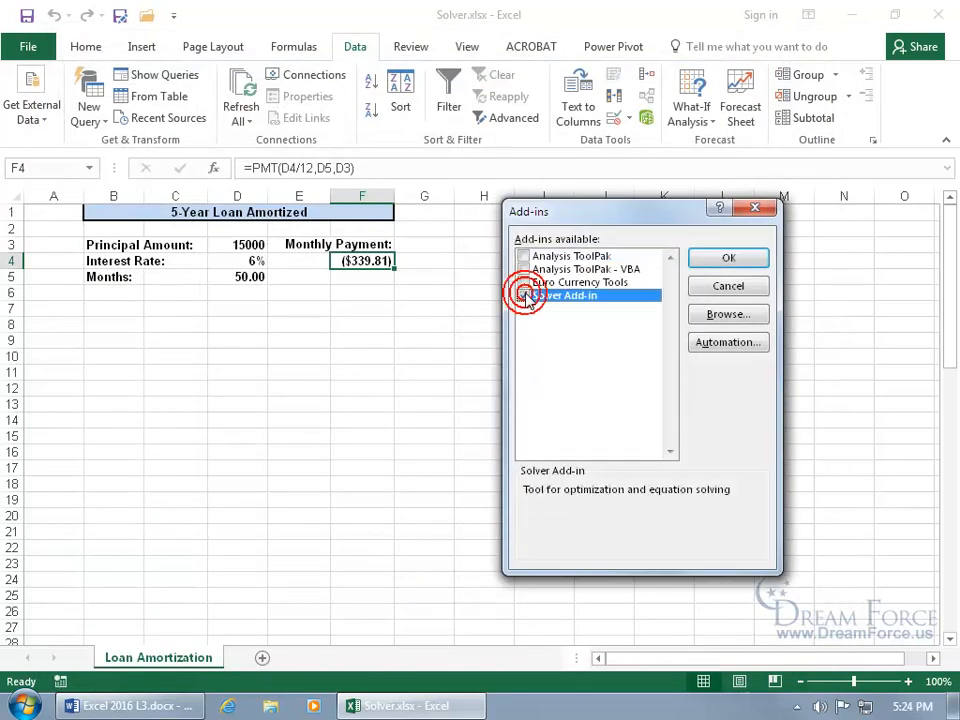
click(716, 262)
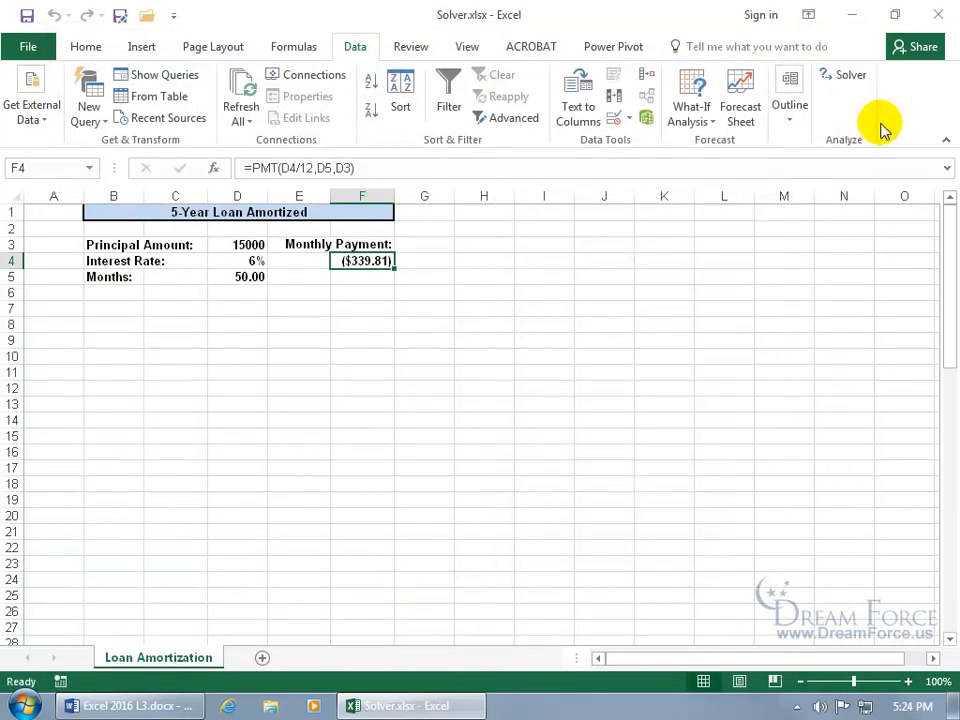
Start Solver with F4 as the objective and set its target to a value of -500
click(845, 76)
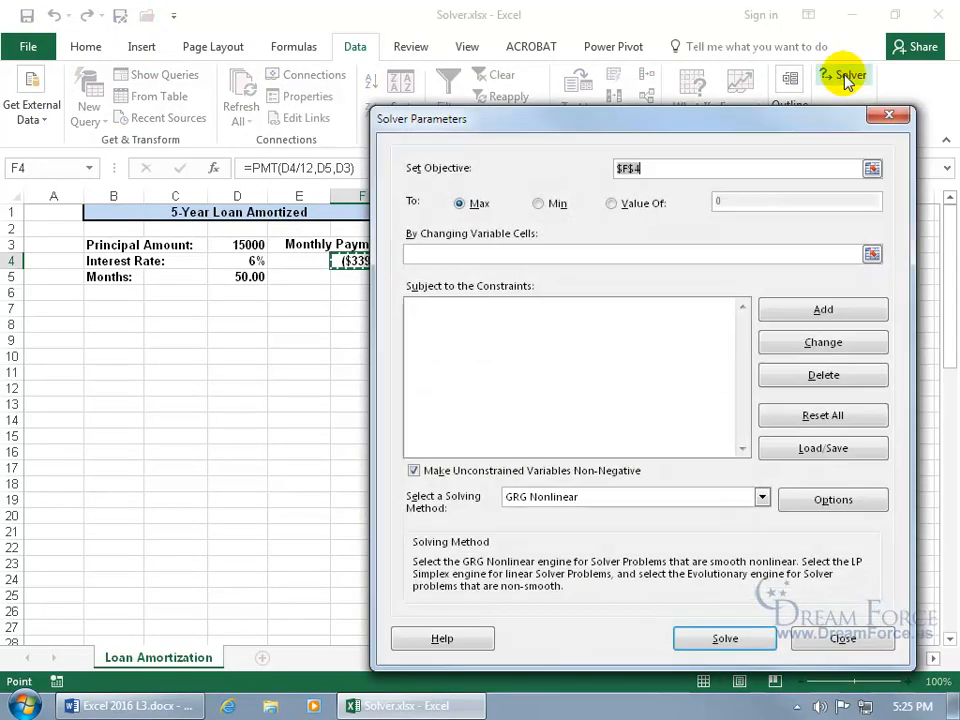
drag(753, 113, 525, 332)
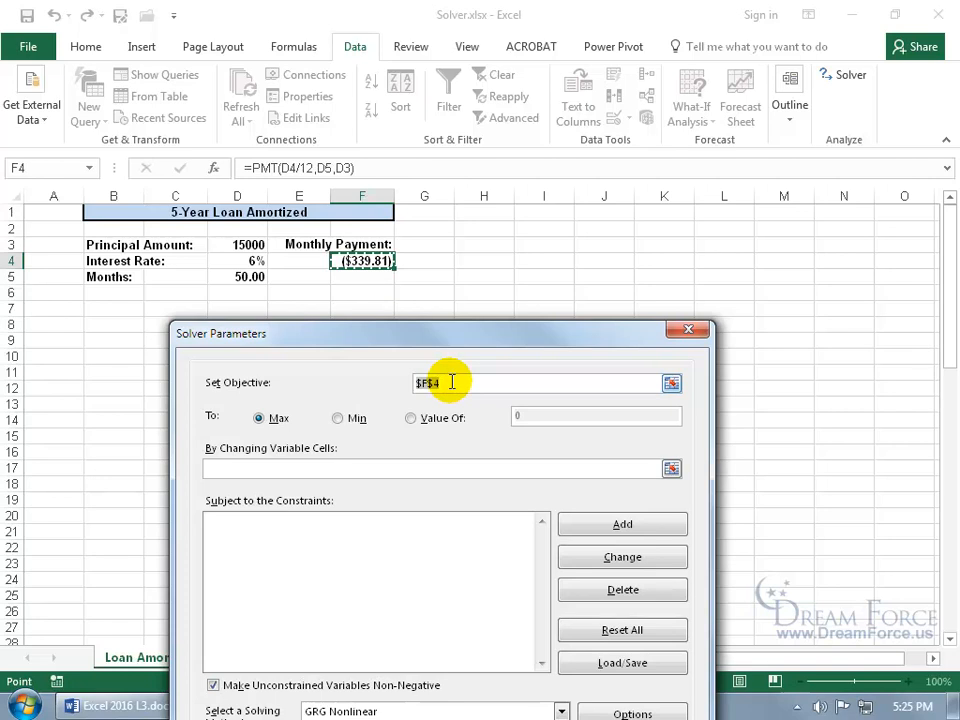
click(411, 418)
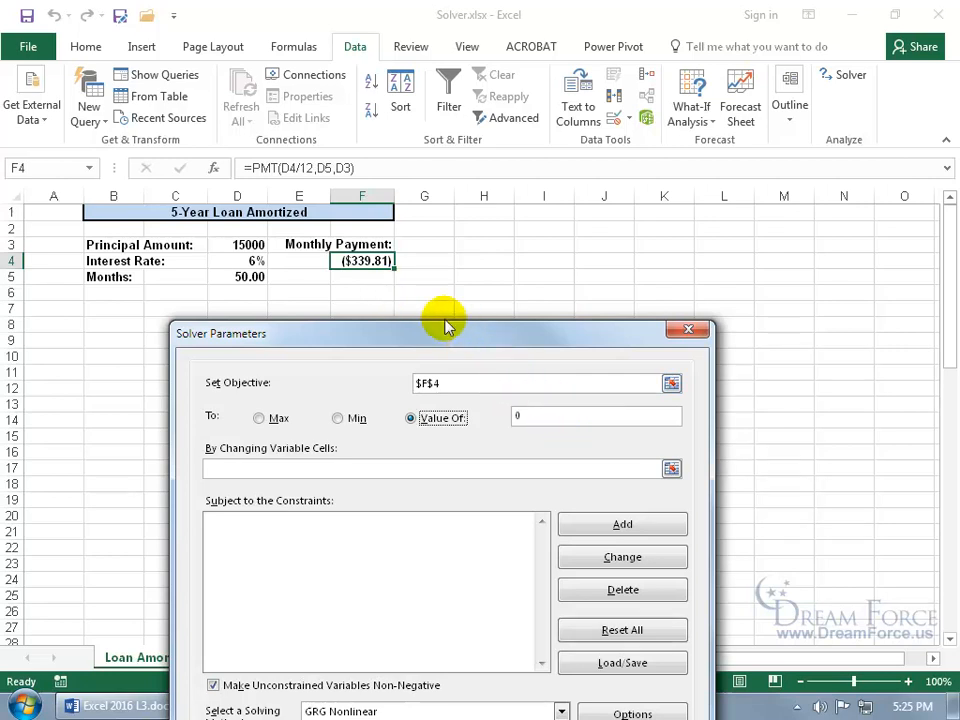
double_click(534, 417)
text(-500)
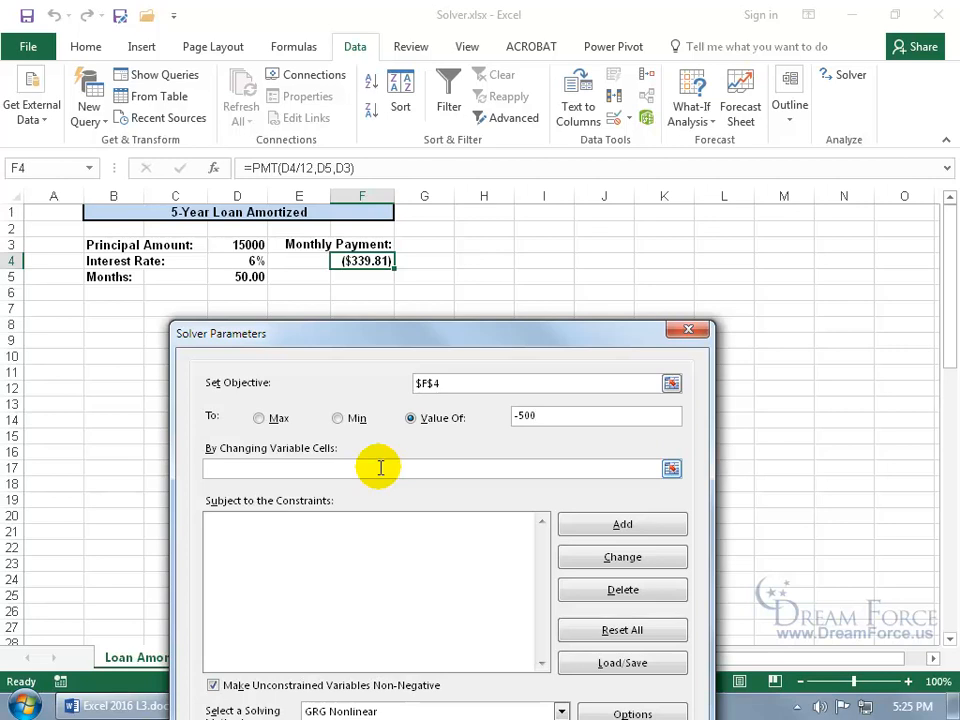
Set the months cell D5 as Solver's changing variable cell and solve the problem
click(342, 467)
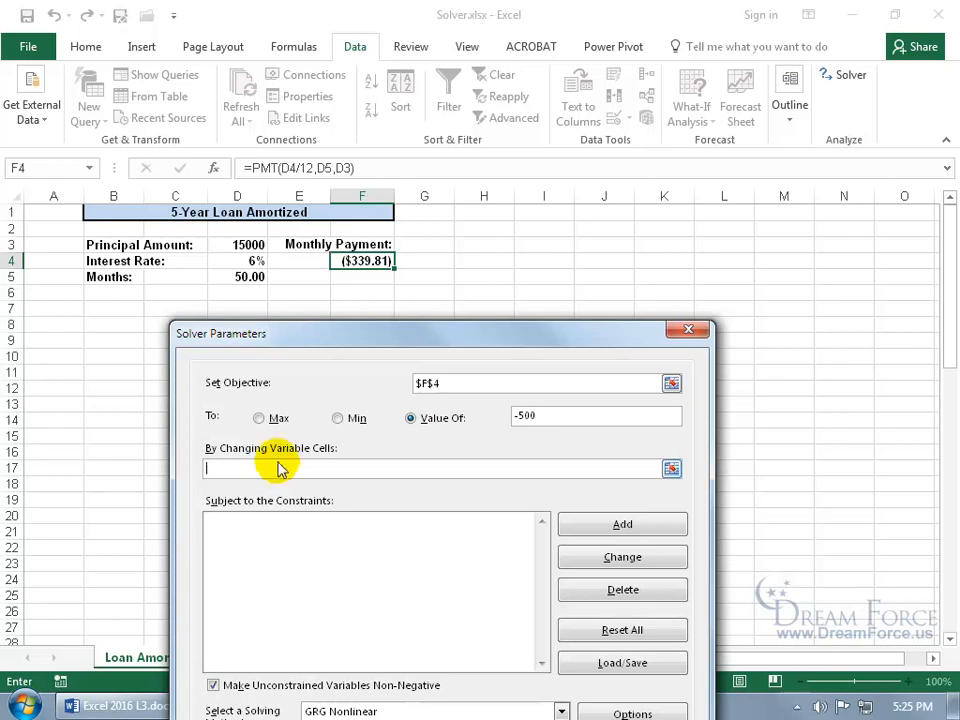
click(248, 276)
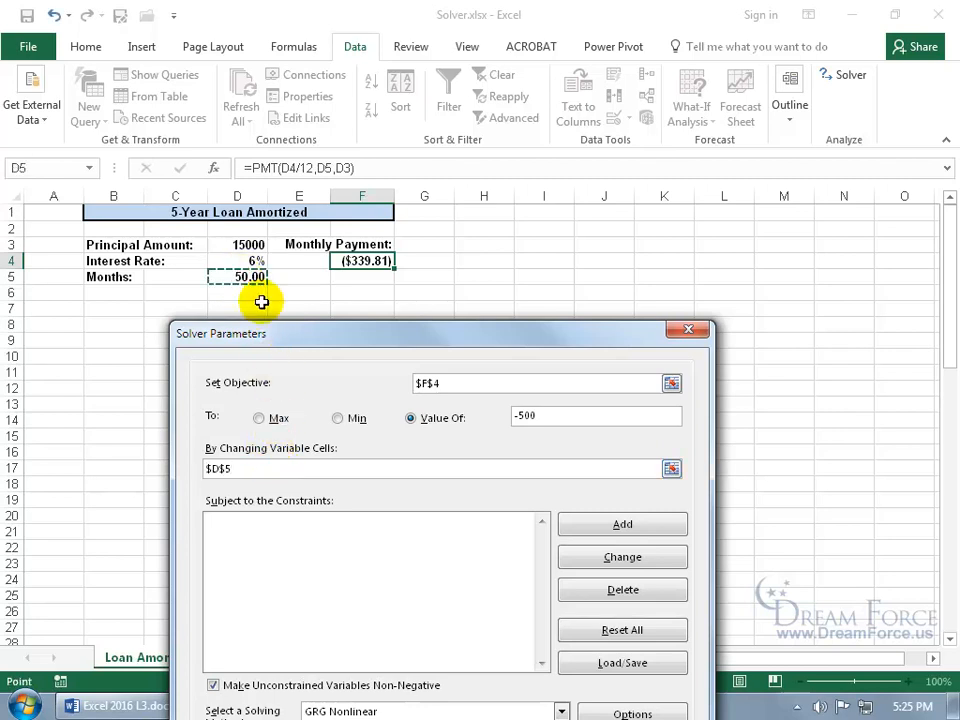
drag(264, 334, 289, 148)
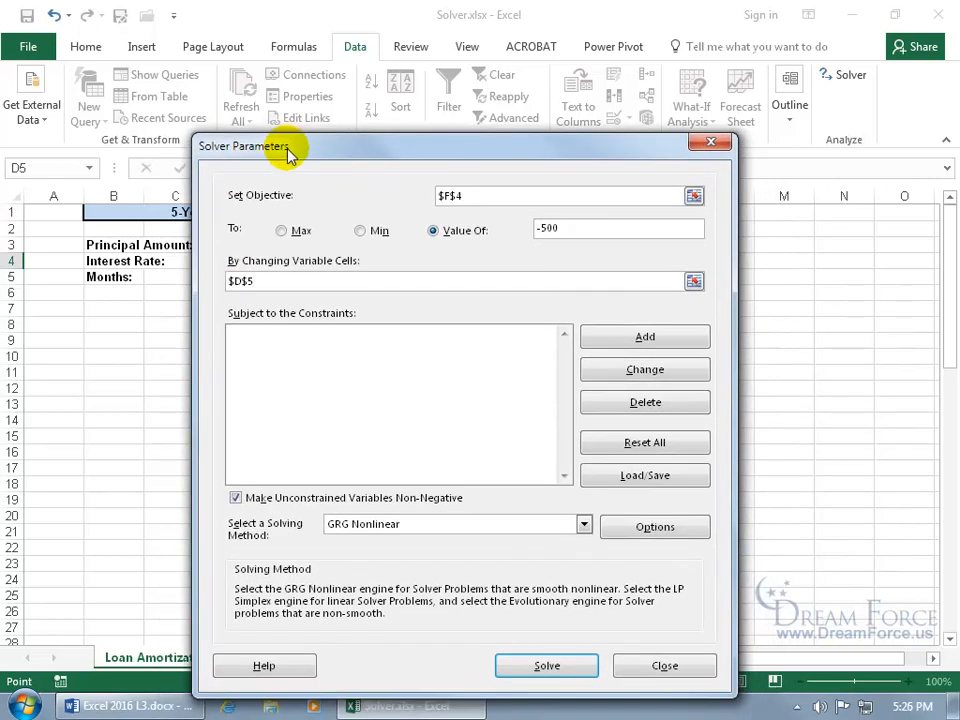
click(543, 670)
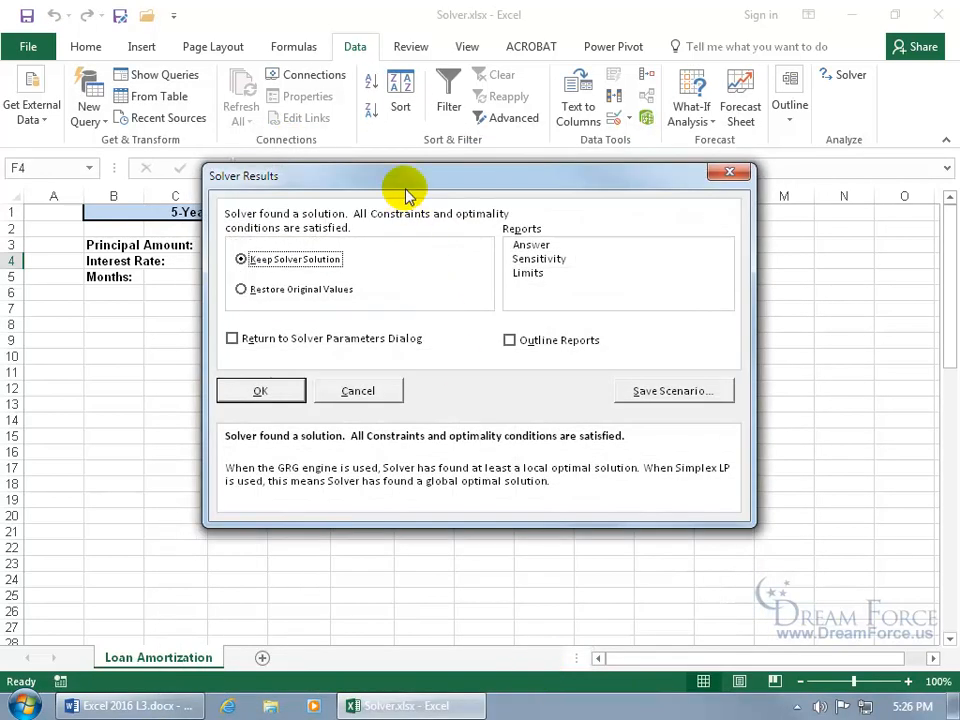
Move the Solver results clear of the loan figures and discard the solution to restore the original values
drag(405, 182, 443, 390)
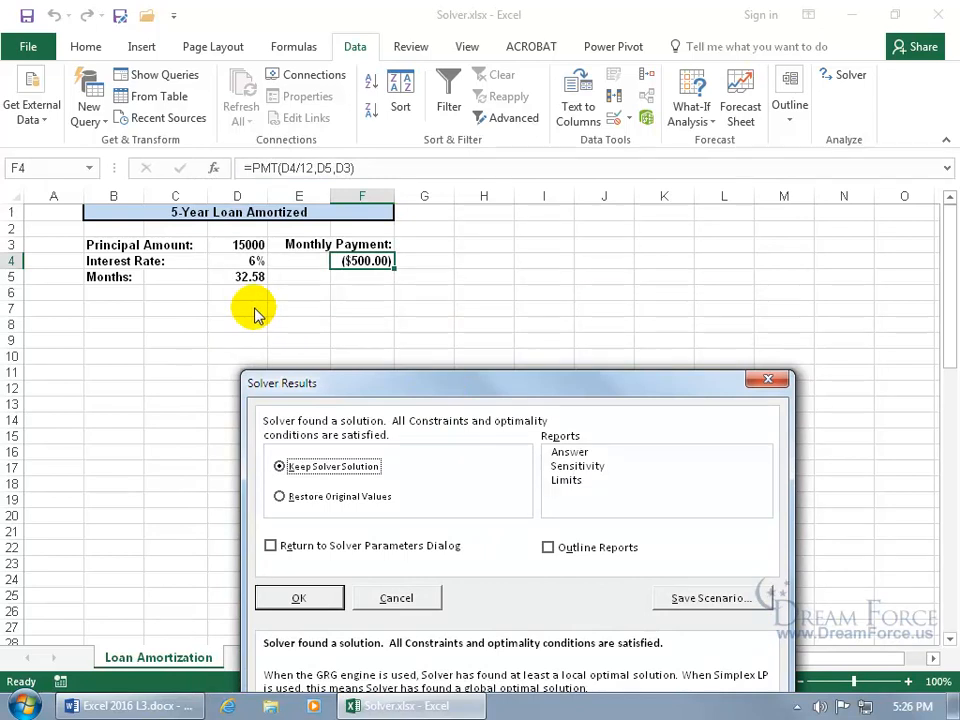
click(390, 597)
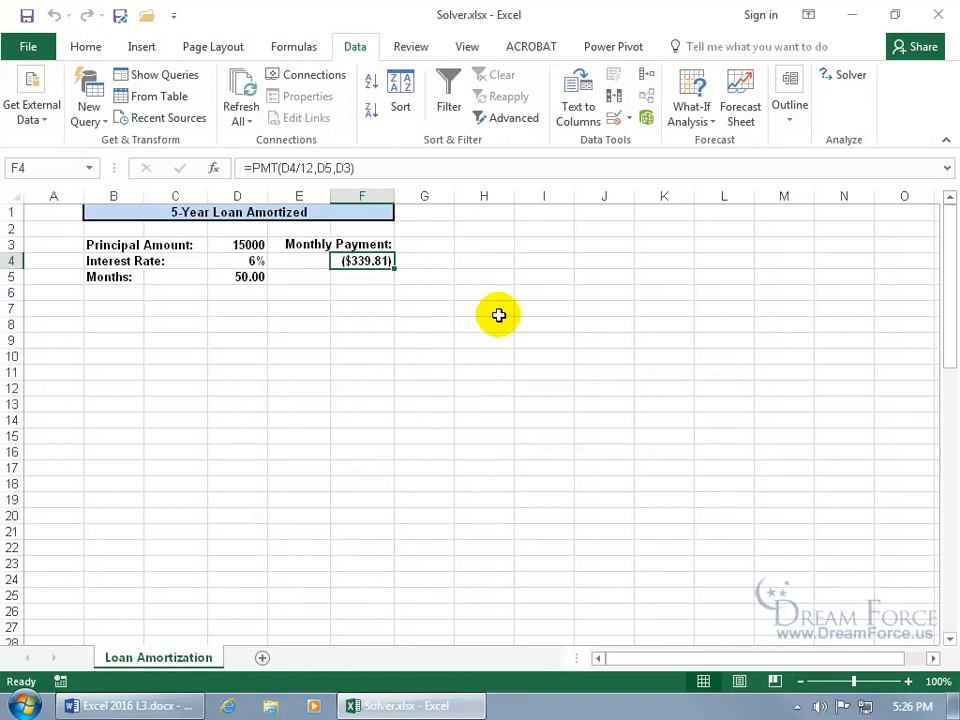
Reopen Solver and replace the changing variable cell with both the principal cell D3 and the months cell D5
click(850, 76)
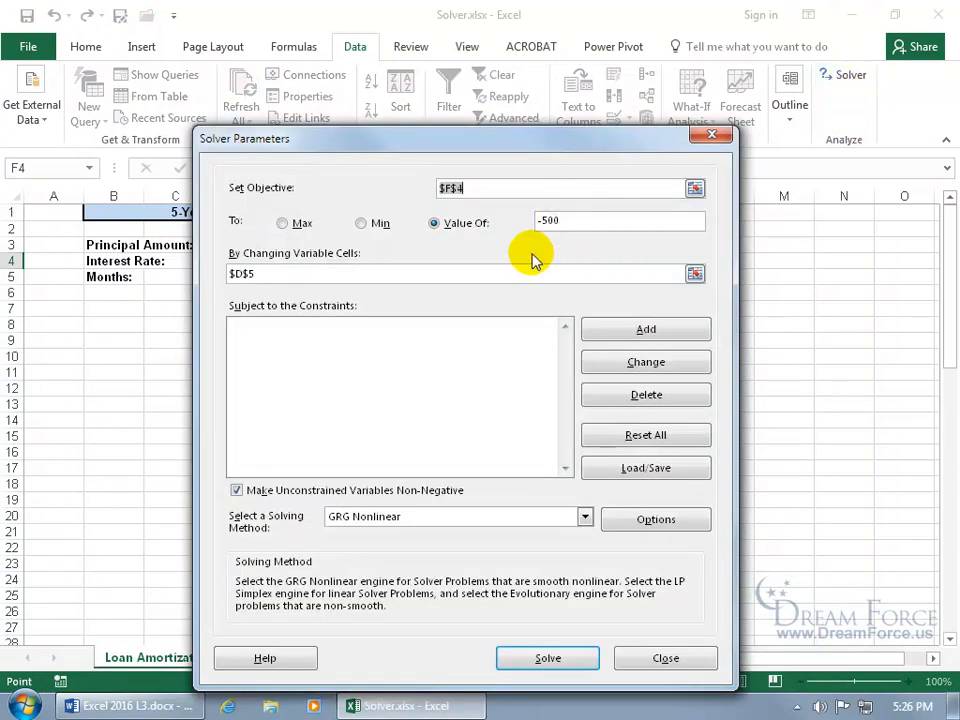
click(298, 272)
key(BackSpace)
key(BackSpace)
key(BackSpace)
key(BackSpace)
mouse_move(343, 146)
mouse_down()
mouse_move(407, 206)
mouse_move(490, 248)
mouse_up()
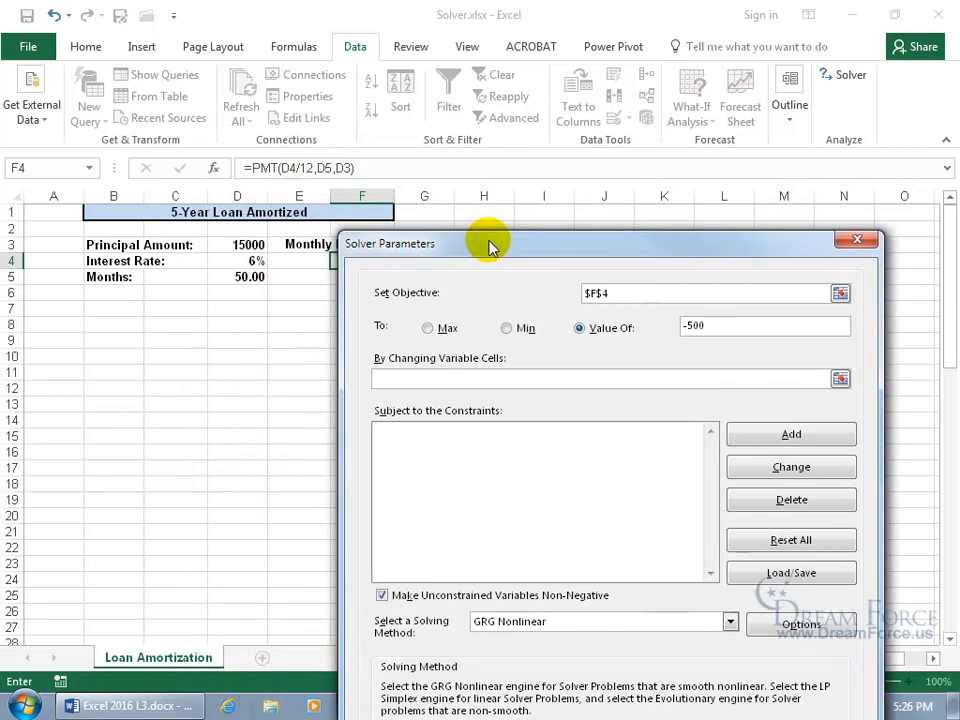
click(245, 244)
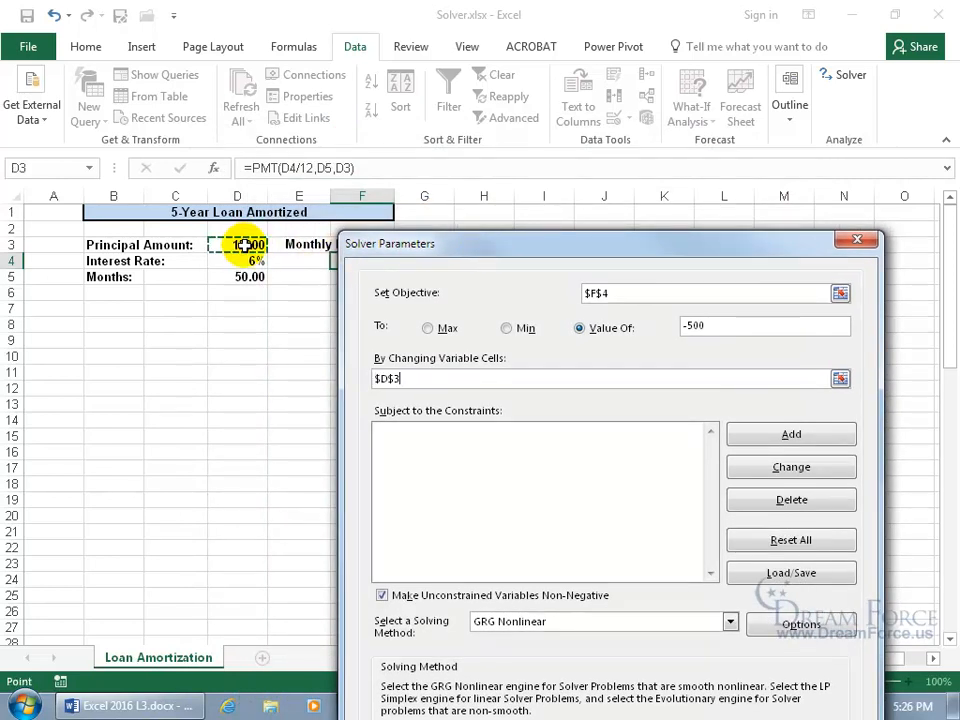
ctrl+click(247, 276)
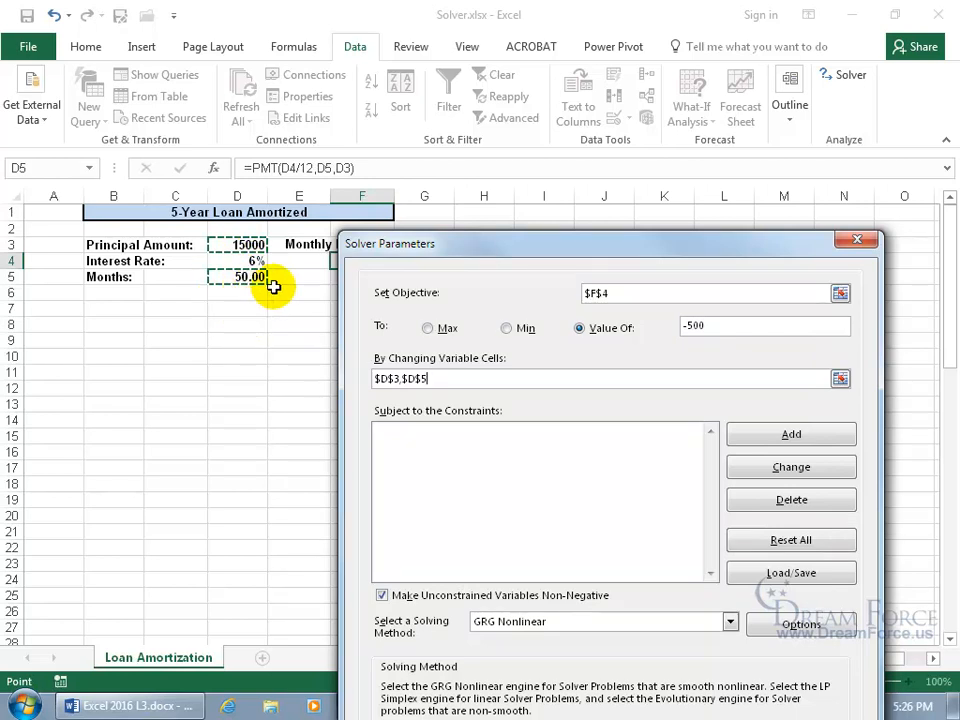
drag(377, 249, 318, 110)
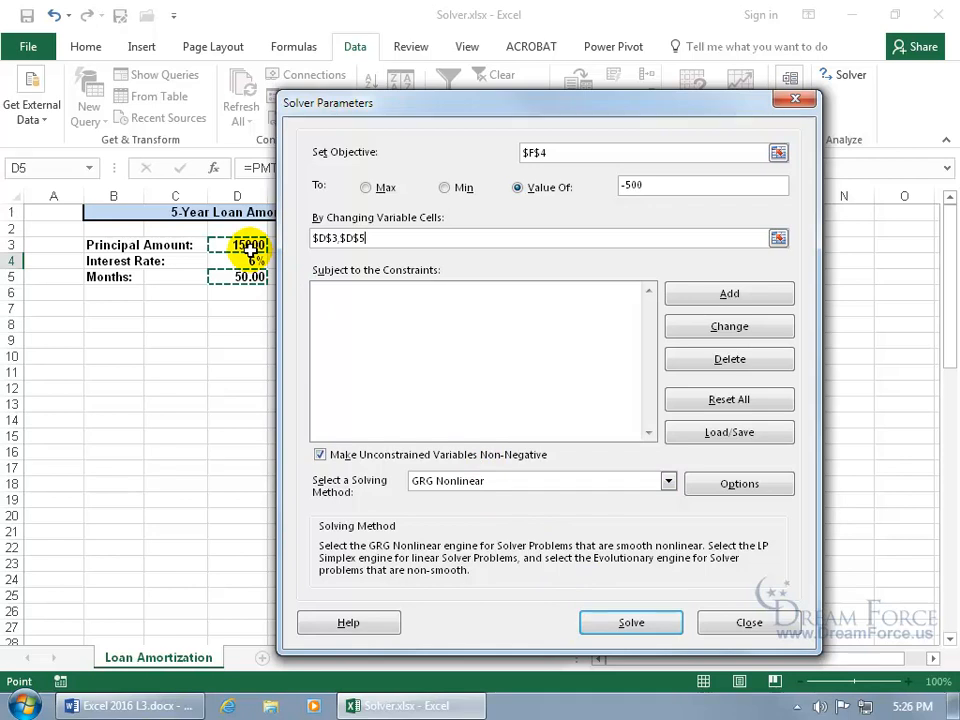
Solve with both variable cells, review the solution against the loan figures, and discard it
click(622, 622)
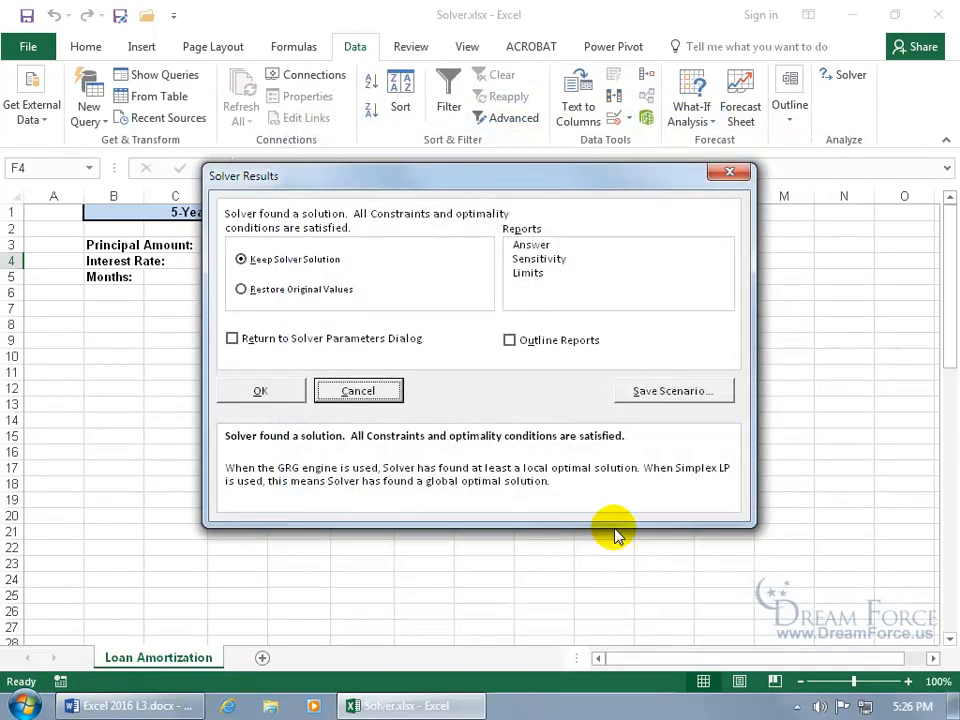
drag(350, 186, 442, 325)
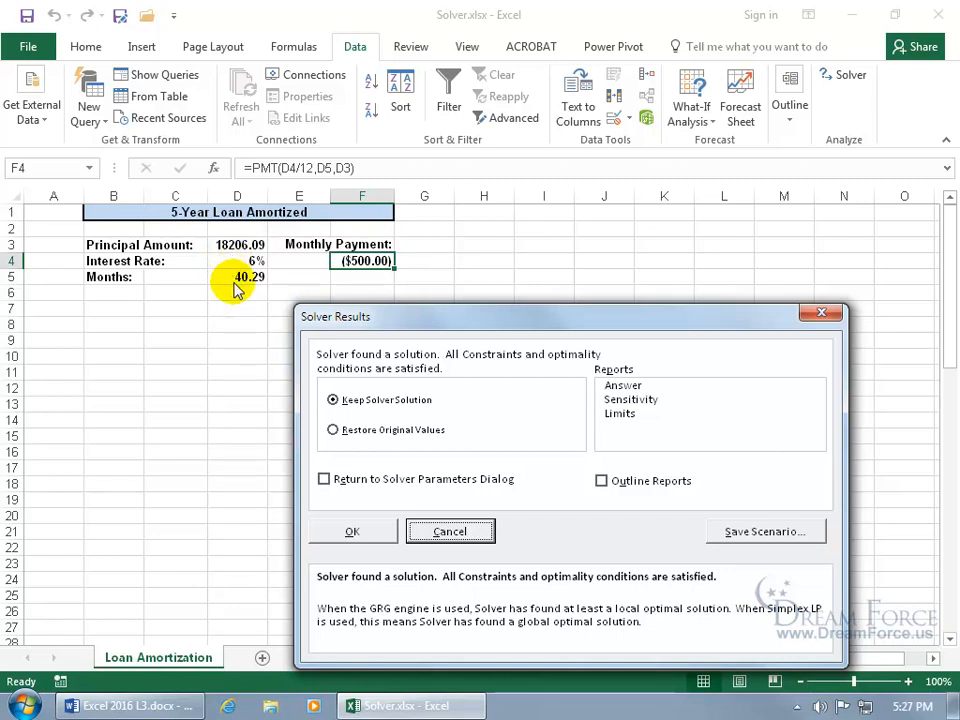
click(462, 528)
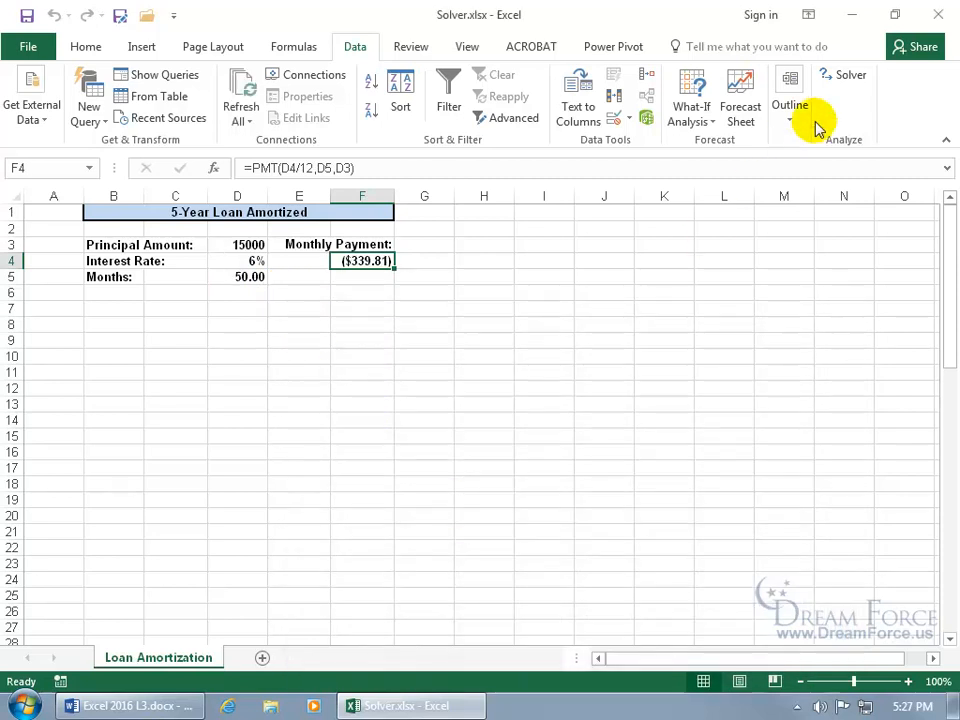
Reopen Solver and start a new constraint that references the principal amount cell D3
click(845, 77)
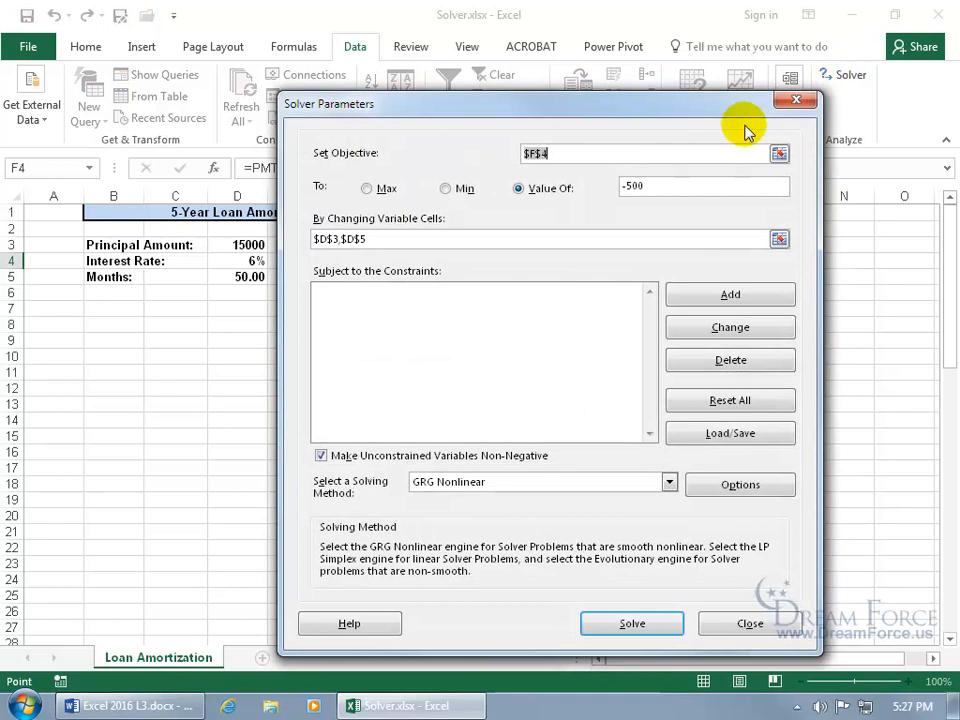
click(712, 296)
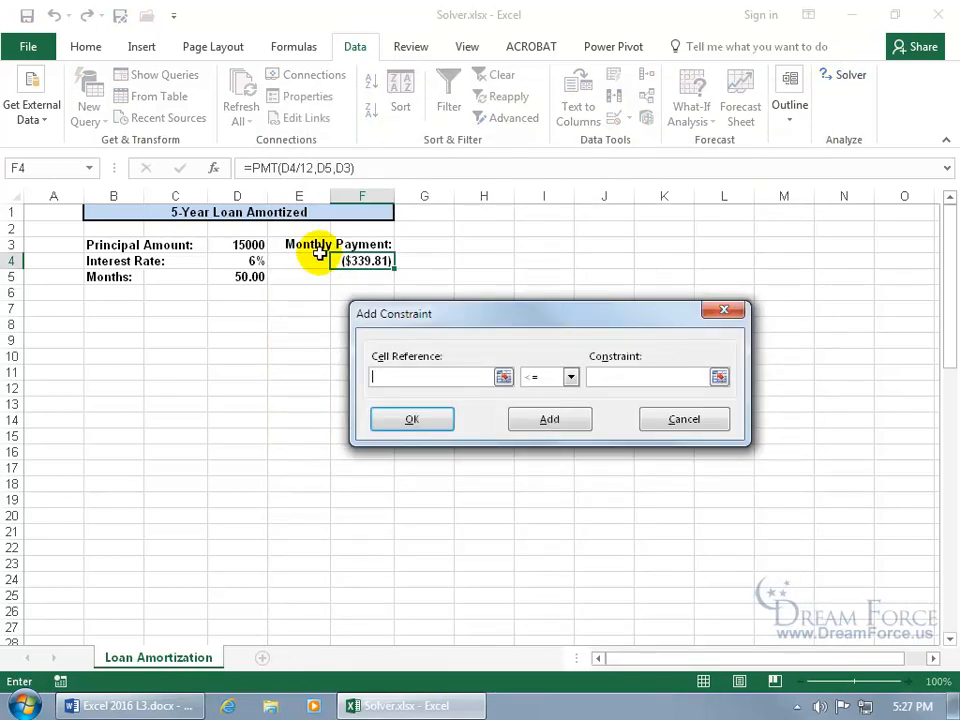
click(248, 245)
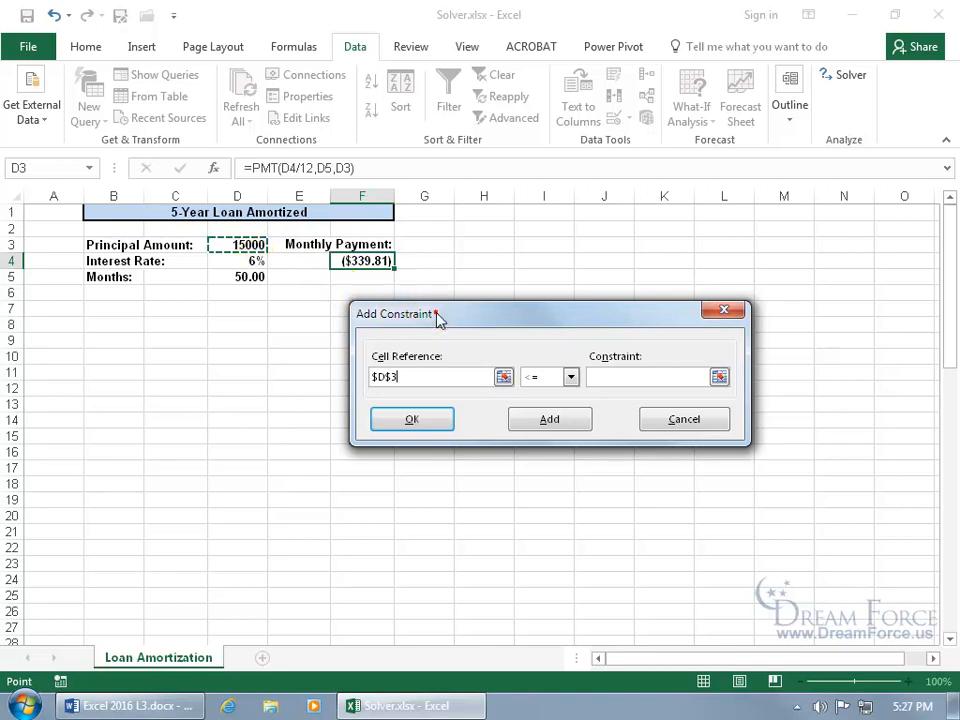
drag(438, 317, 213, 347)
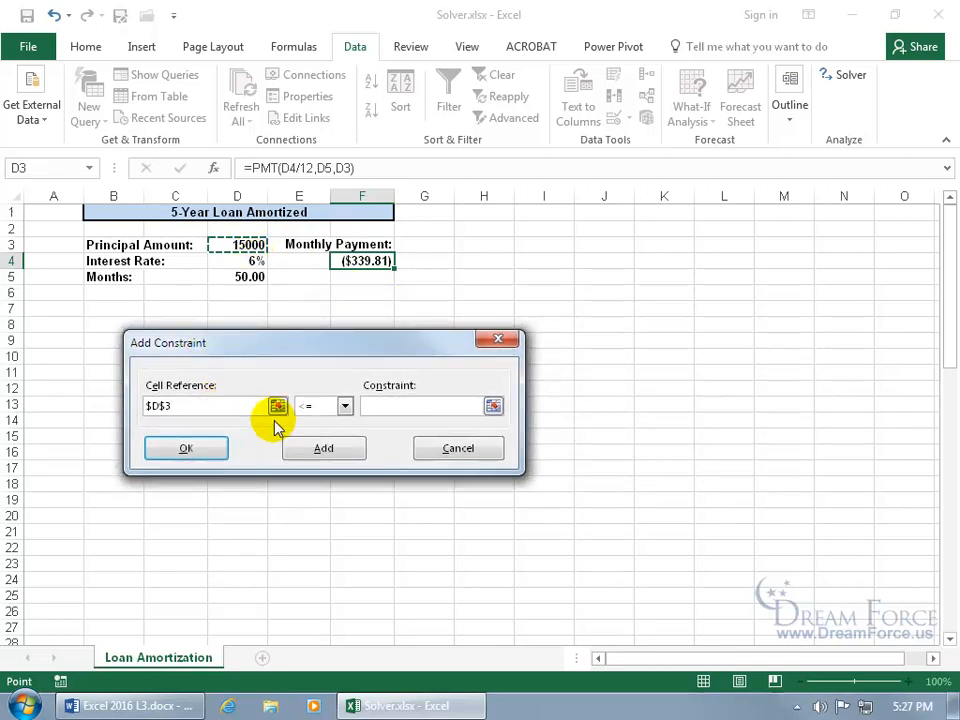
Add a Solver constraint limiting the principal amount in D3 to at most 17000
click(380, 405)
text(17000)
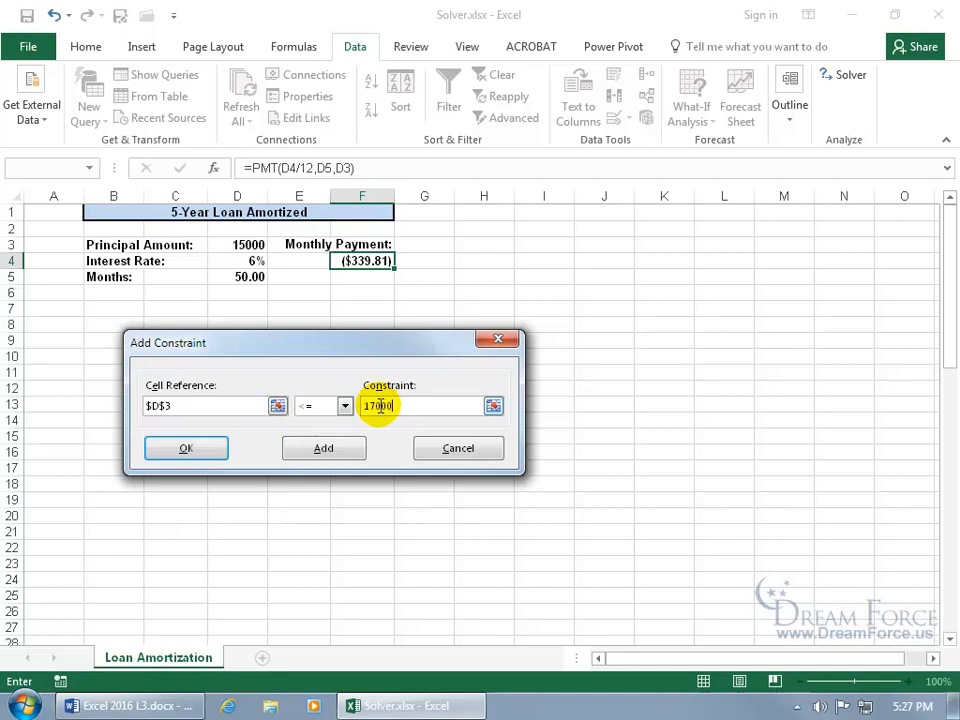
click(343, 450)
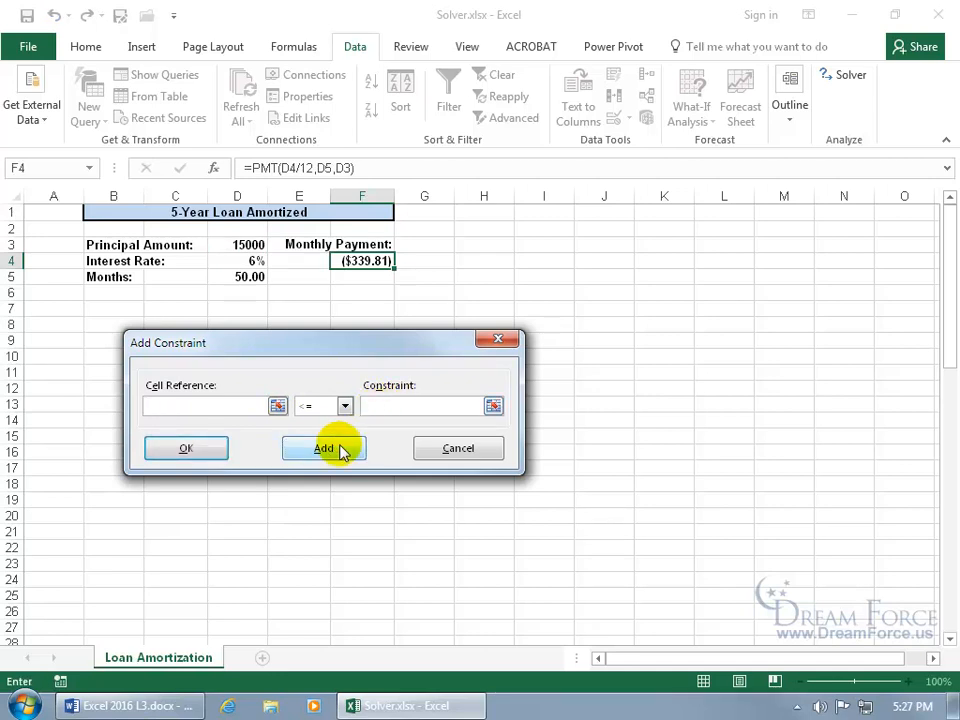
Add a Solver constraint requiring the principal amount in D3 to be at least 16000, and return to the Solver parameters
click(249, 245)
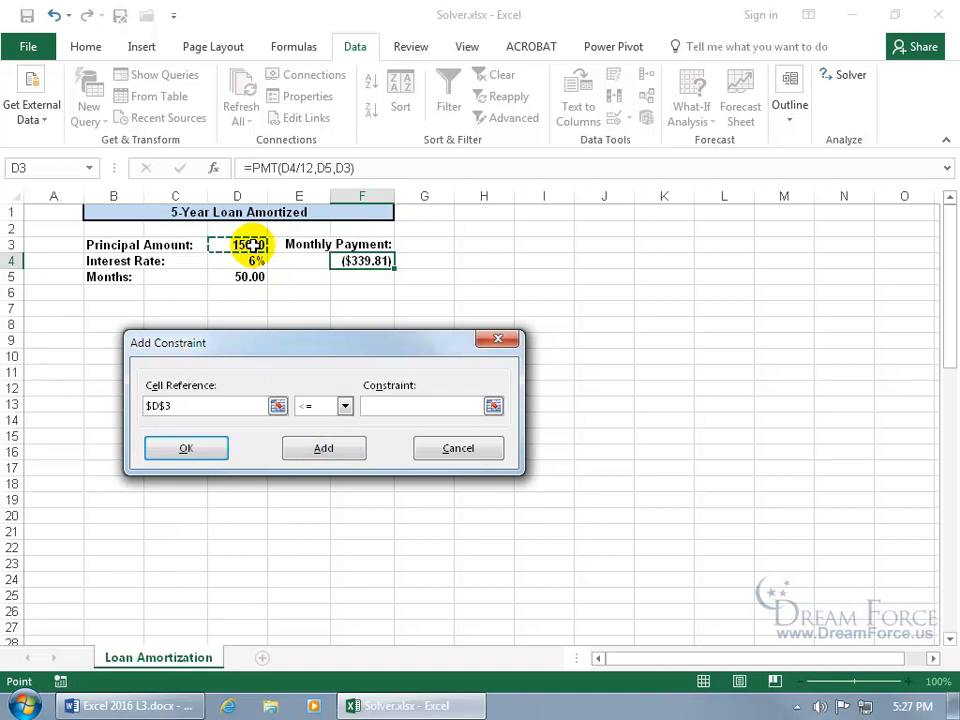
click(345, 406)
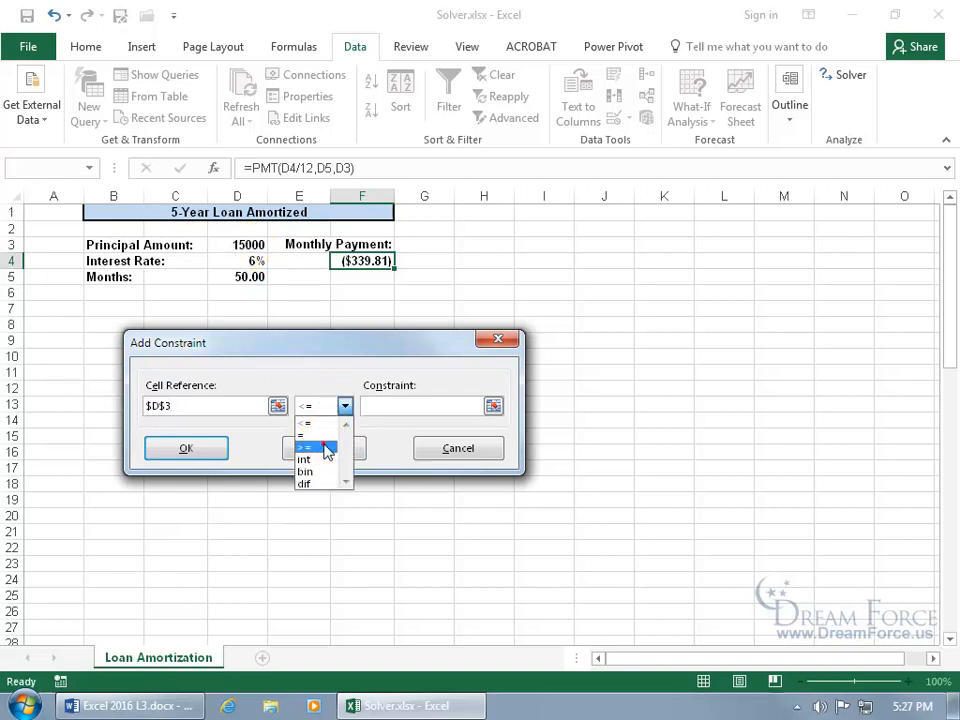
click(326, 446)
text(16)
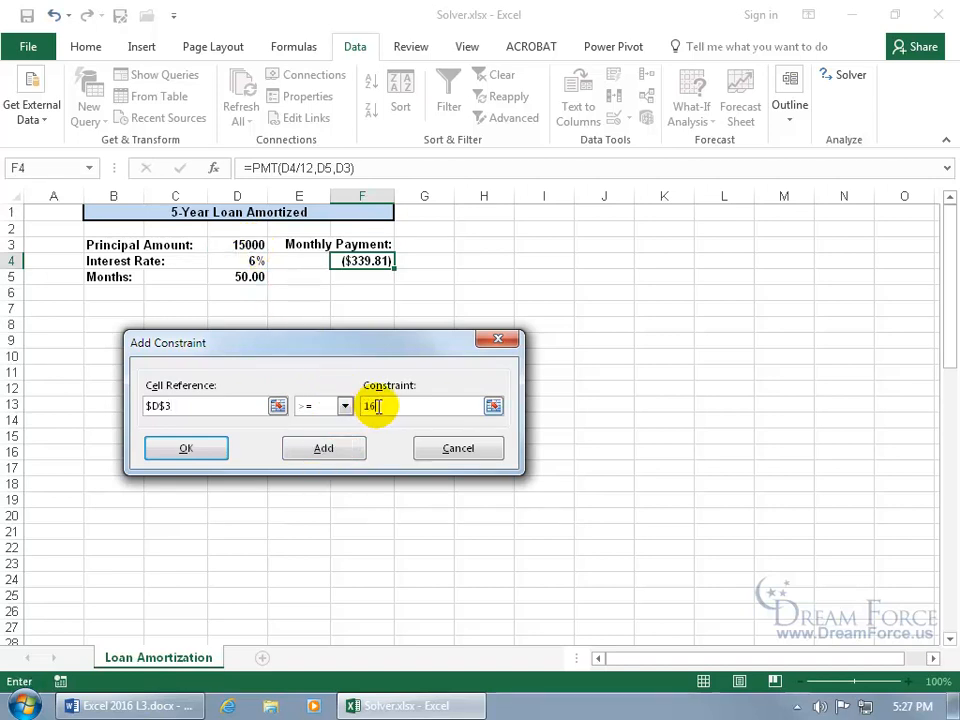
text(000)
click(323, 448)
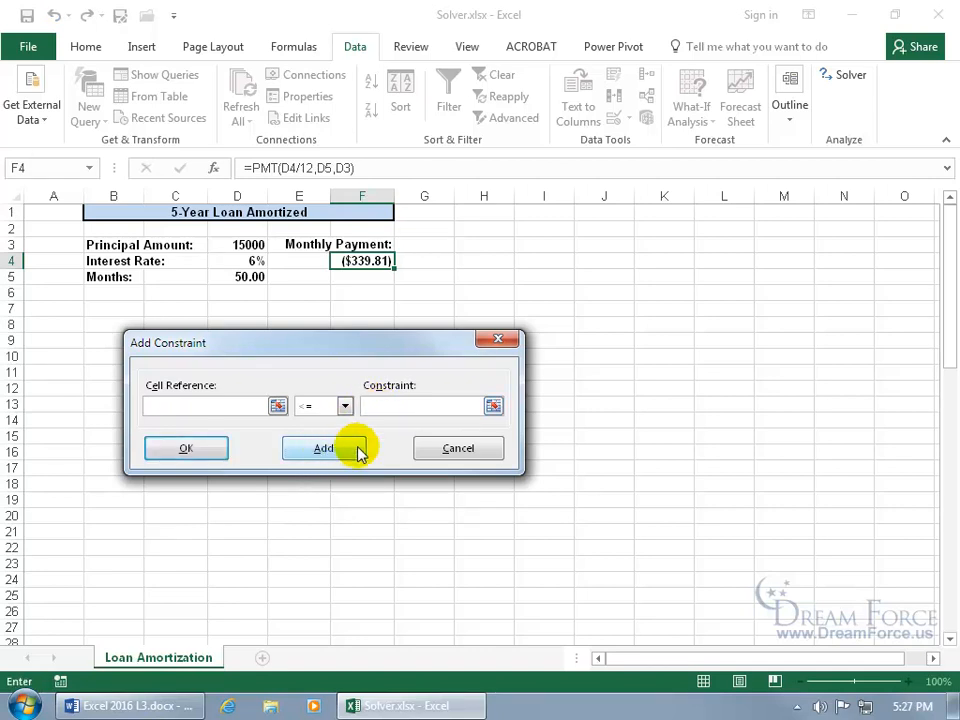
click(444, 450)
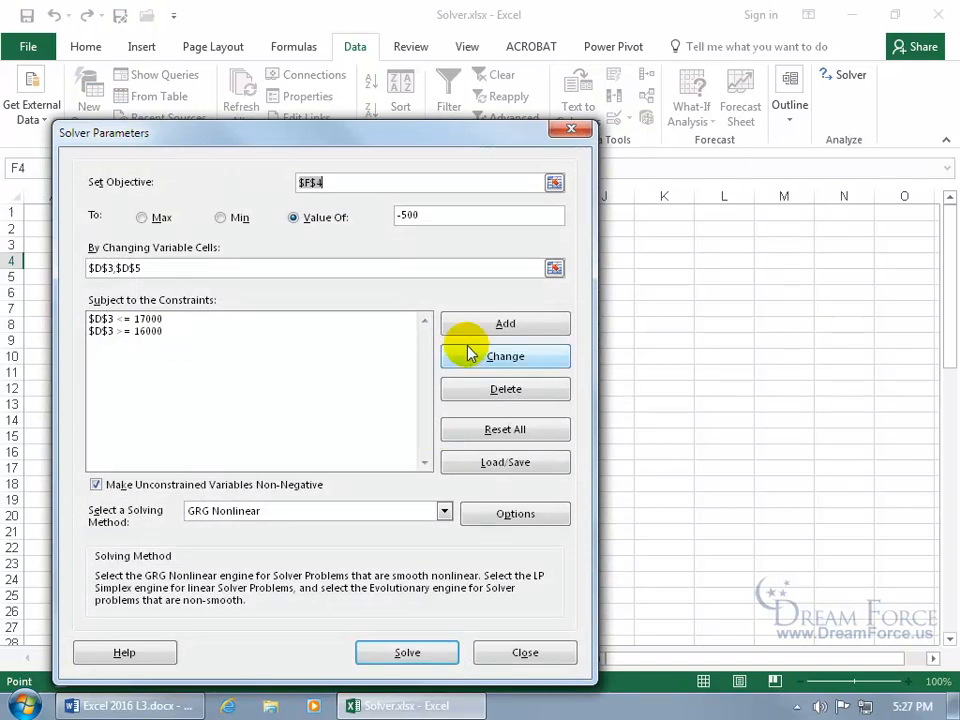
Add a Solver constraint limiting the months in D5 to at most 35
click(490, 322)
click(241, 278)
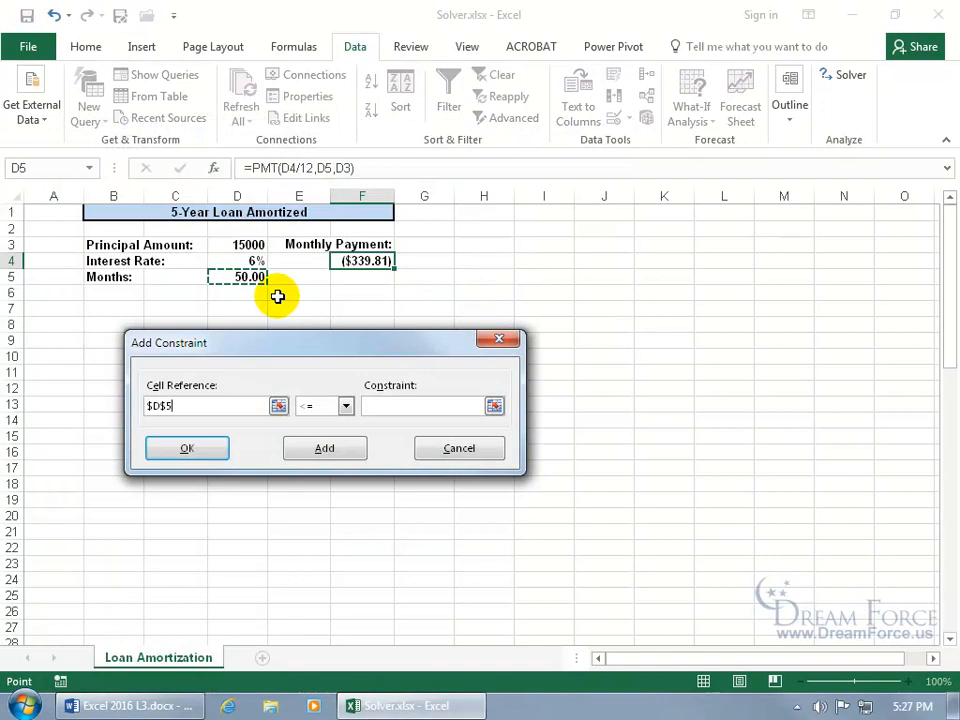
click(376, 403)
text(35)
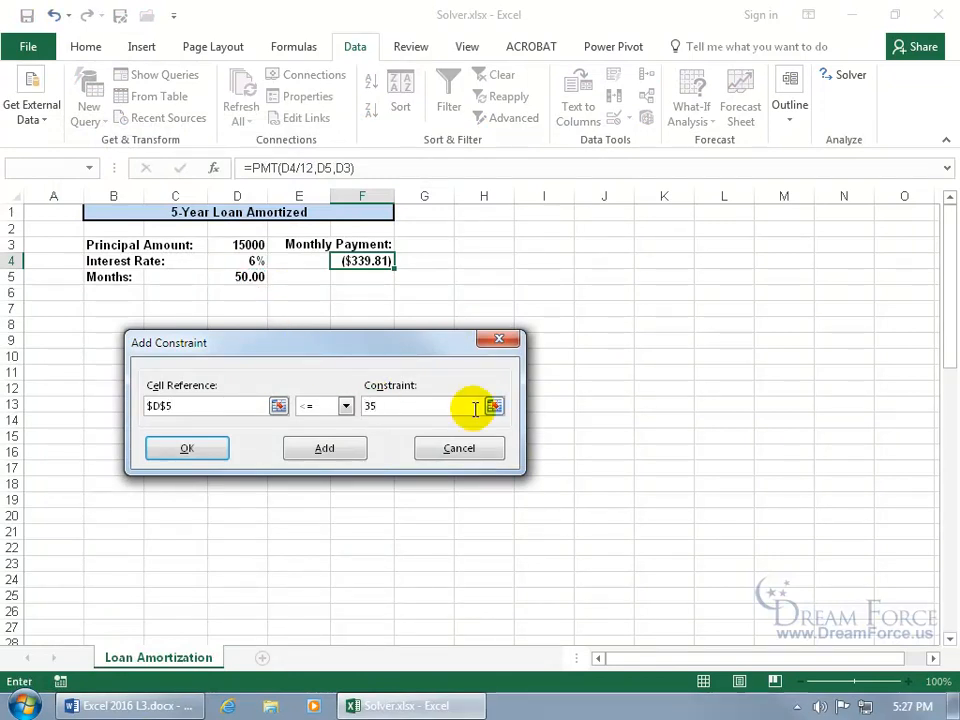
click(206, 450)
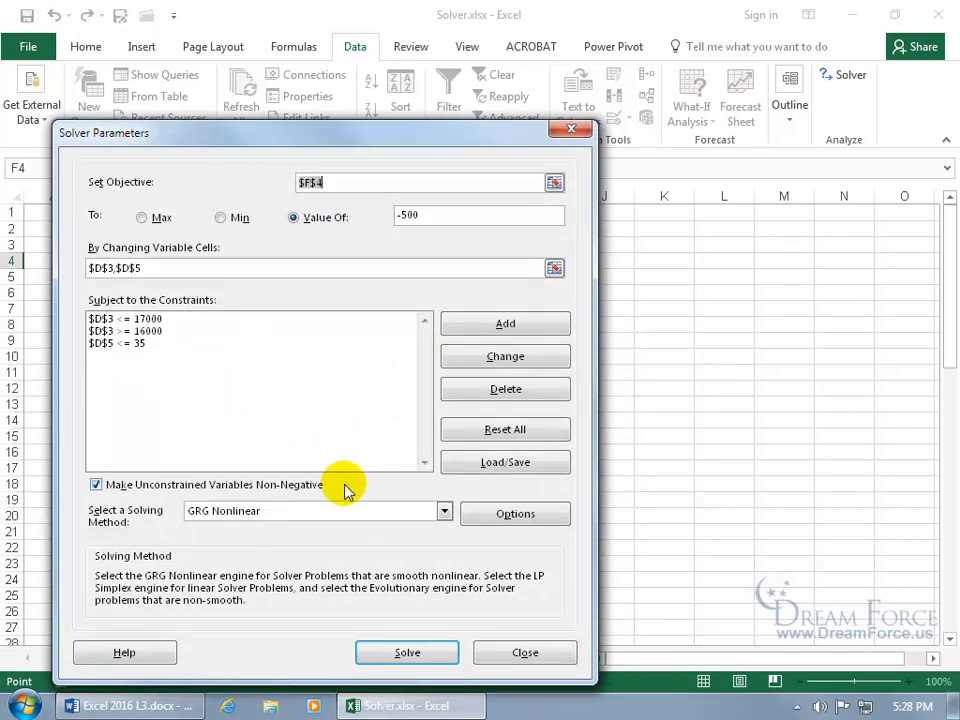
Change the lower-limit (>=) constraint on D3 to 15500
click(140, 331)
click(476, 358)
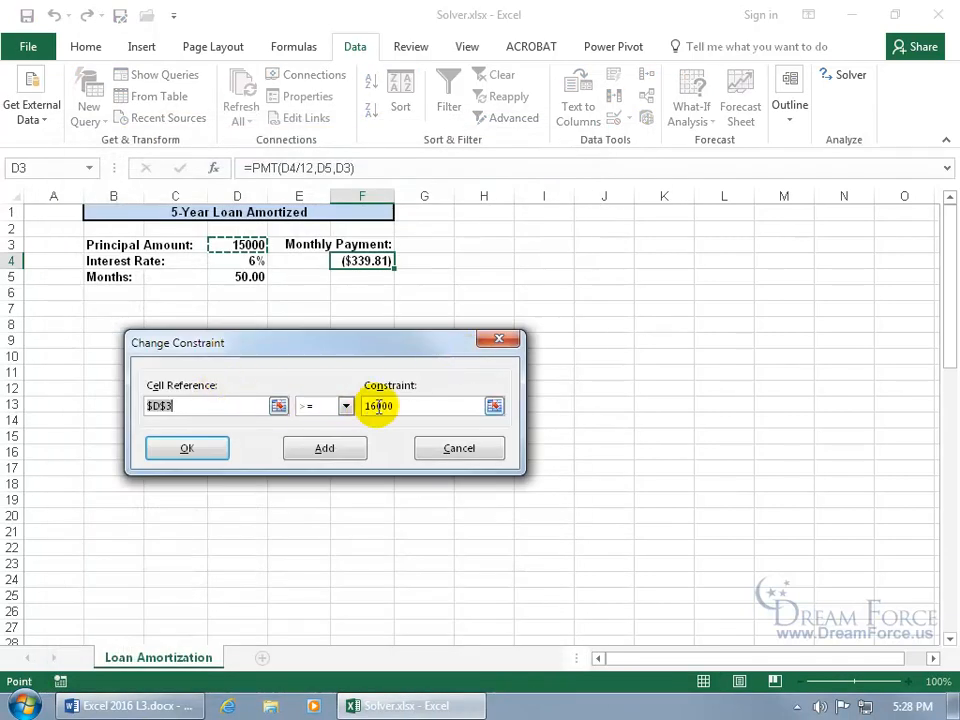
drag(375, 408, 394, 409)
text(5500)
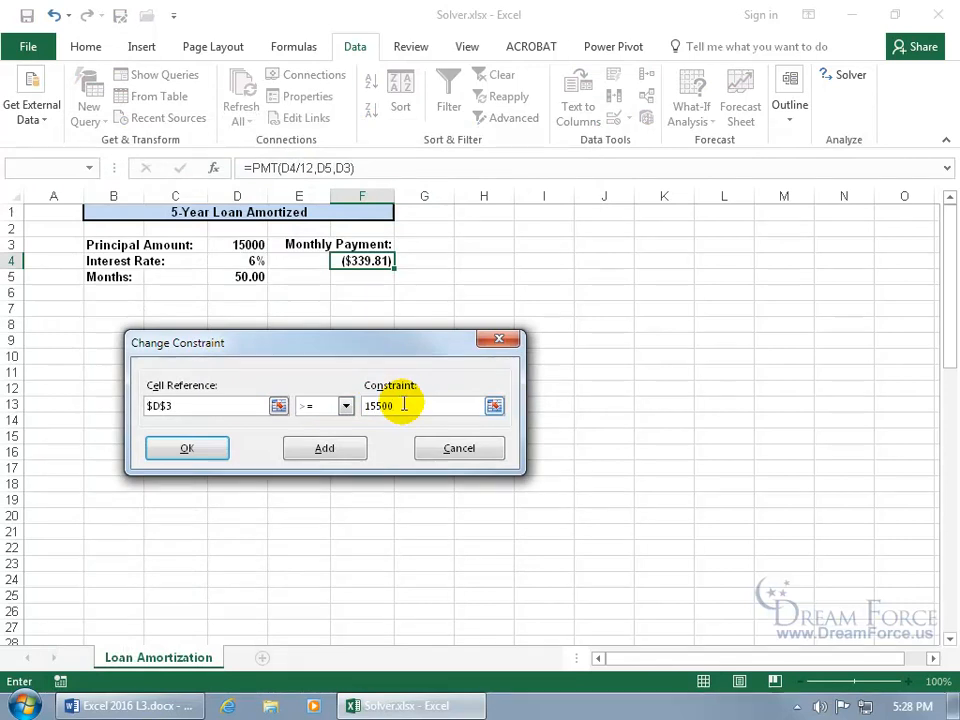
click(190, 449)
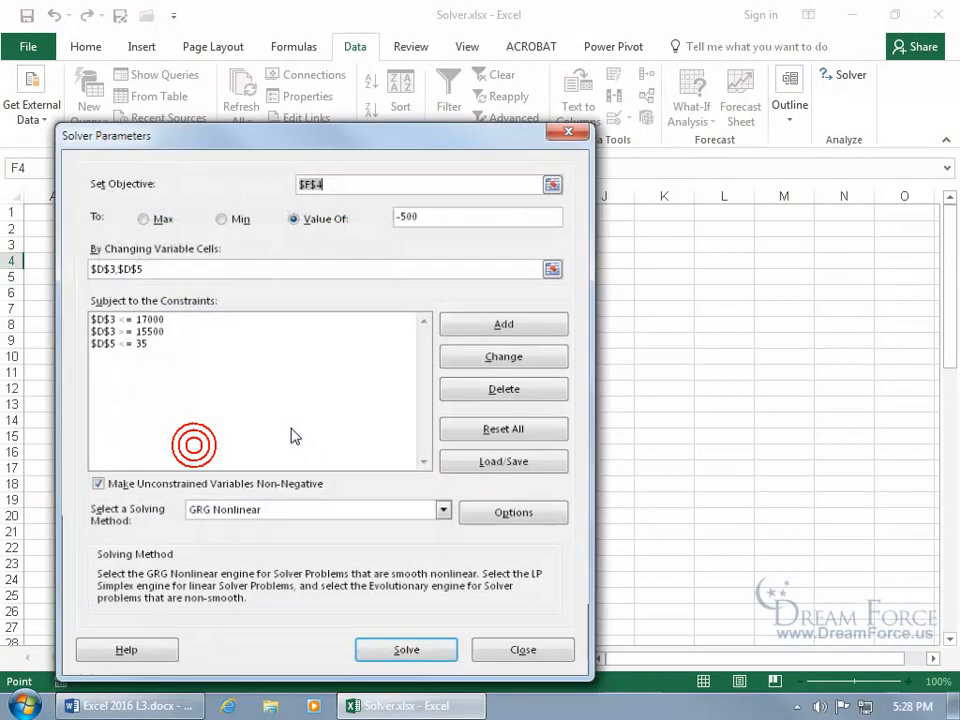
Solve the loan model with the current constraints and keep the Solver solution in the worksheet
click(154, 331)
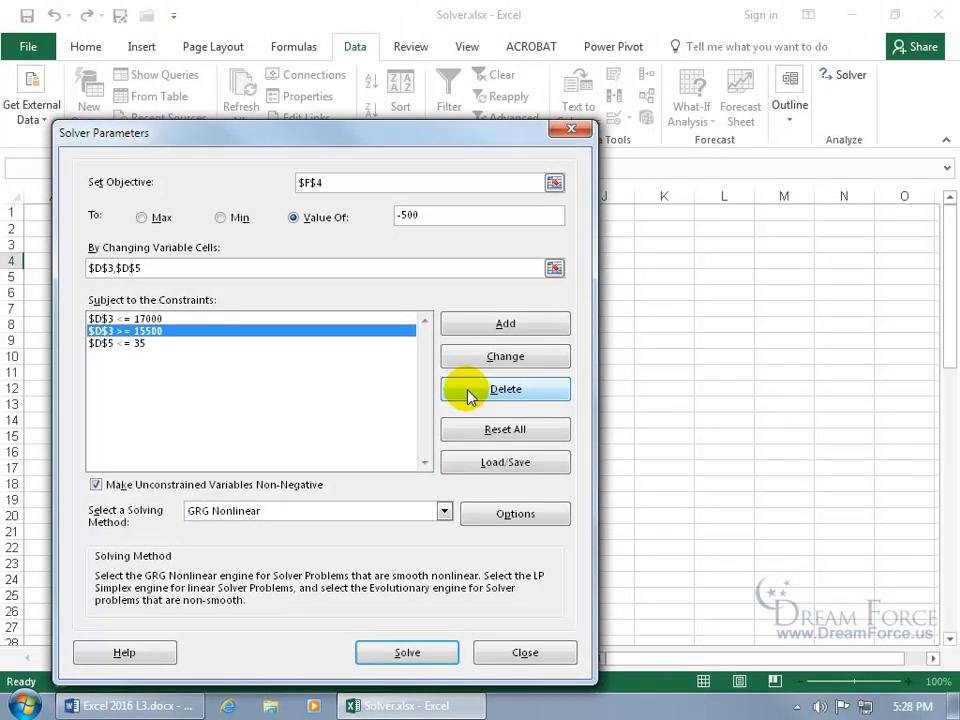
click(420, 653)
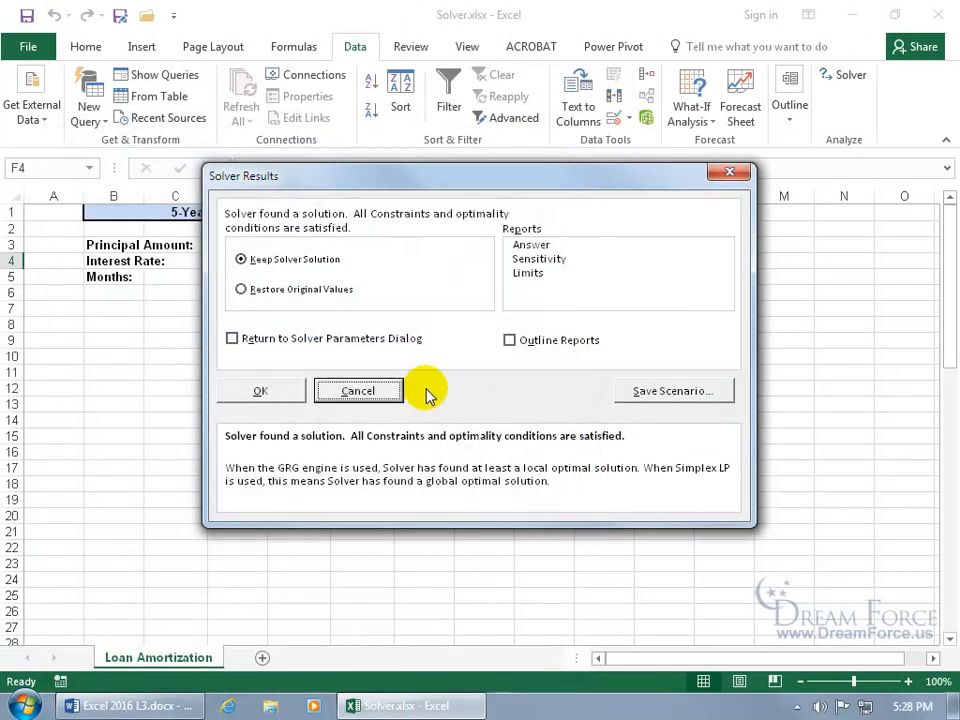
drag(364, 186, 417, 341)
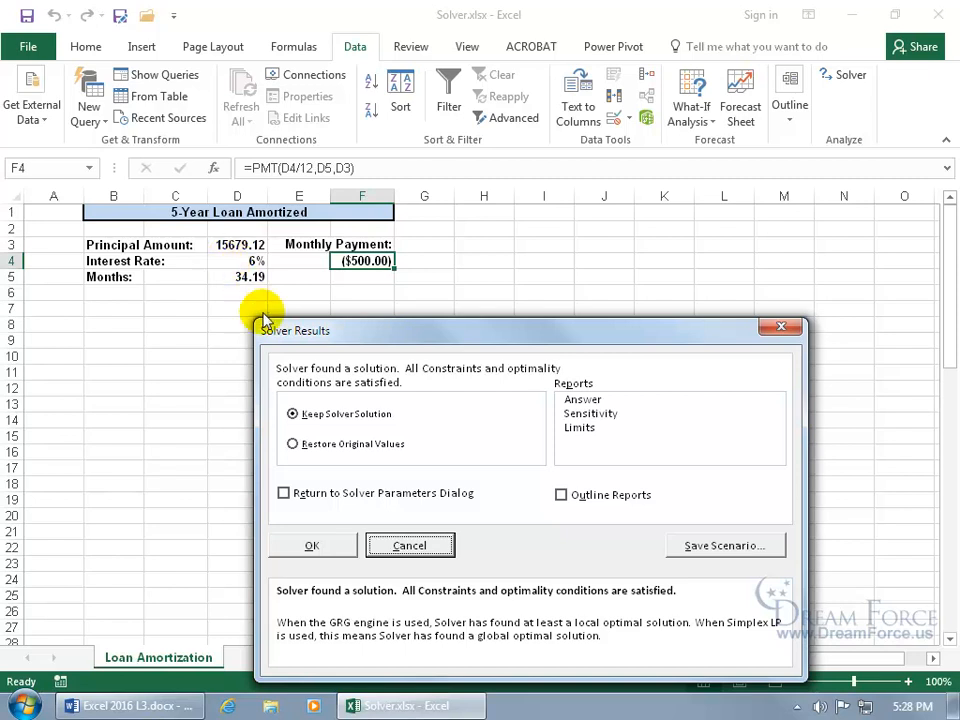
click(310, 545)
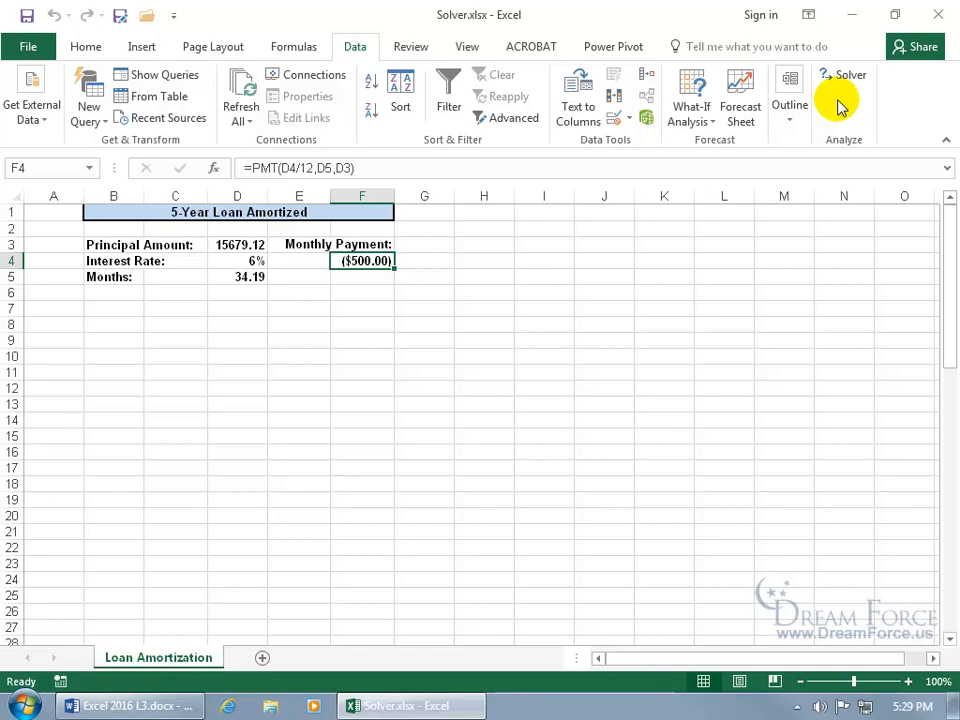
Disable the Solver Add-in through the Excel add-ins settings
click(32, 50)
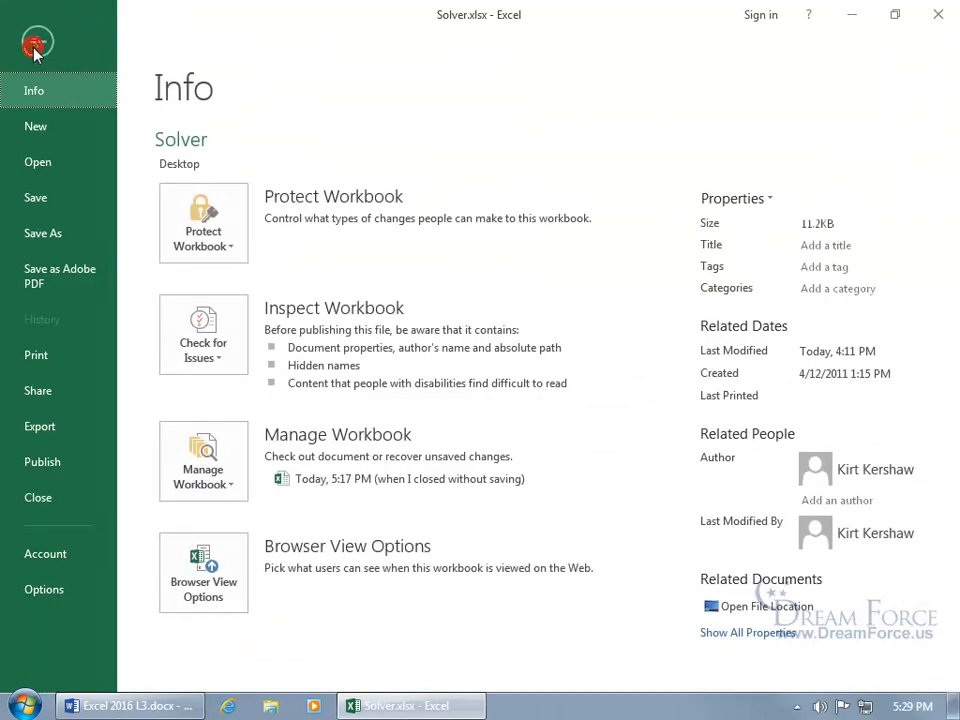
click(52, 589)
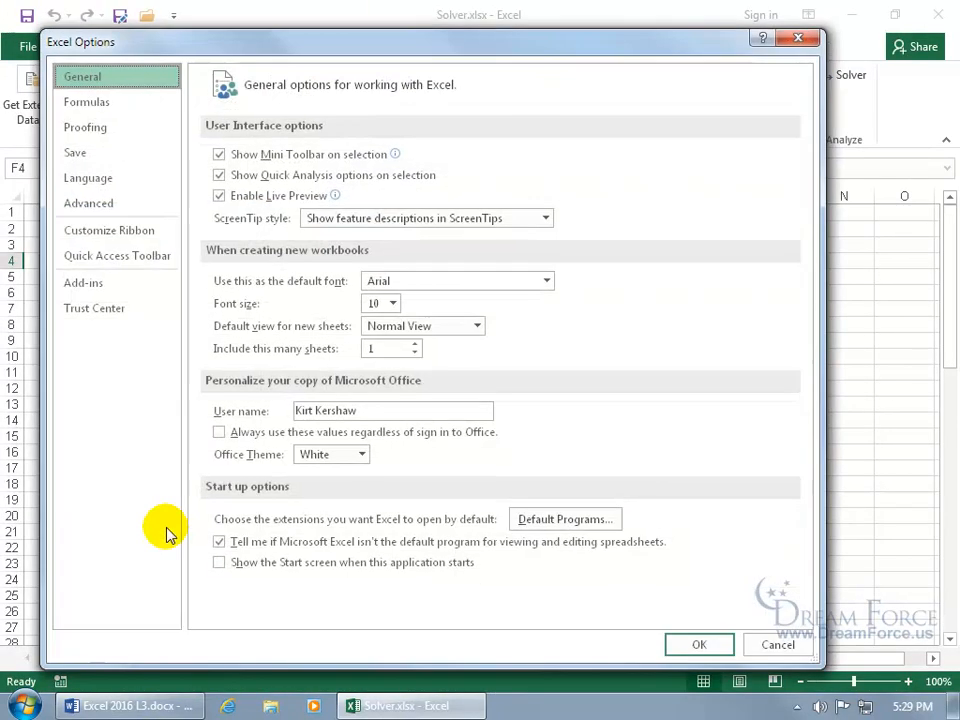
click(100, 286)
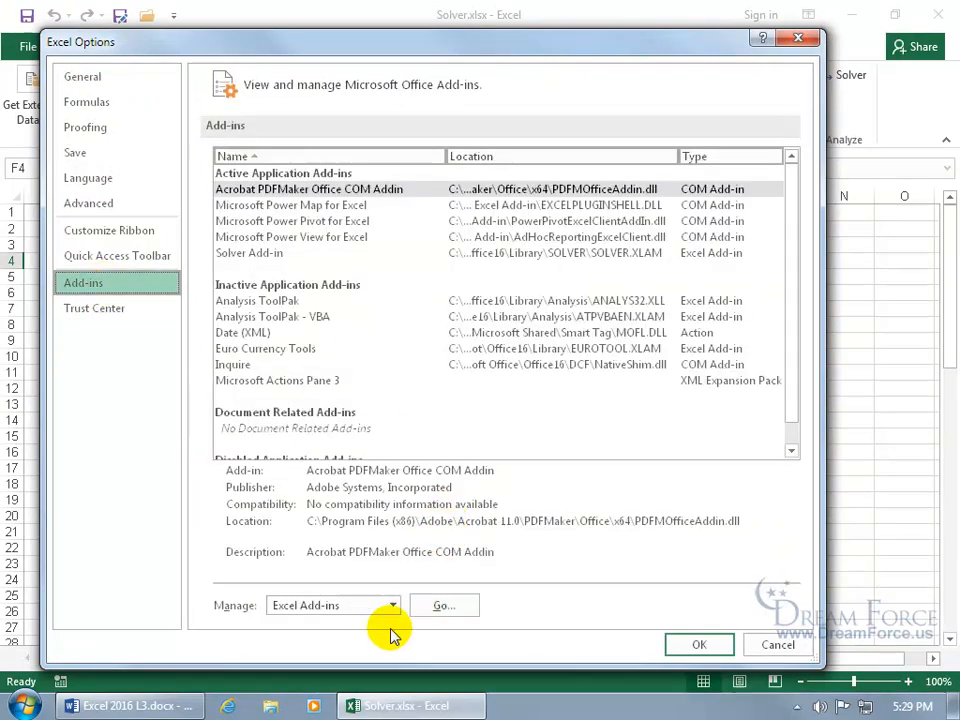
click(465, 607)
click(211, 311)
click(411, 273)
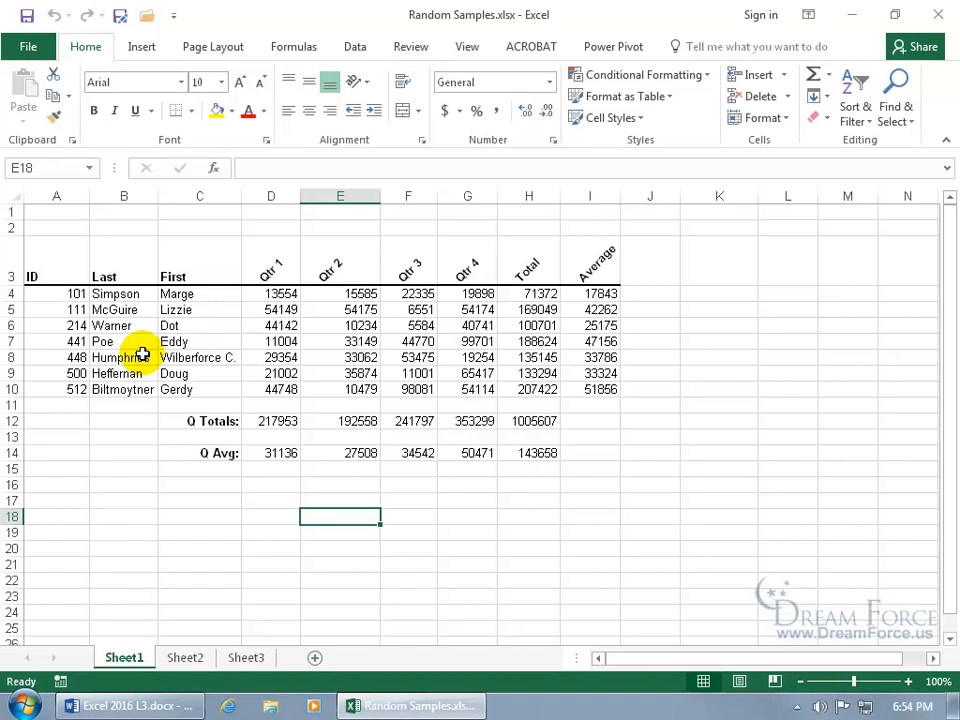
Enable the Analysis ToolPak add-in for the Random Samples workbook
click(30, 47)
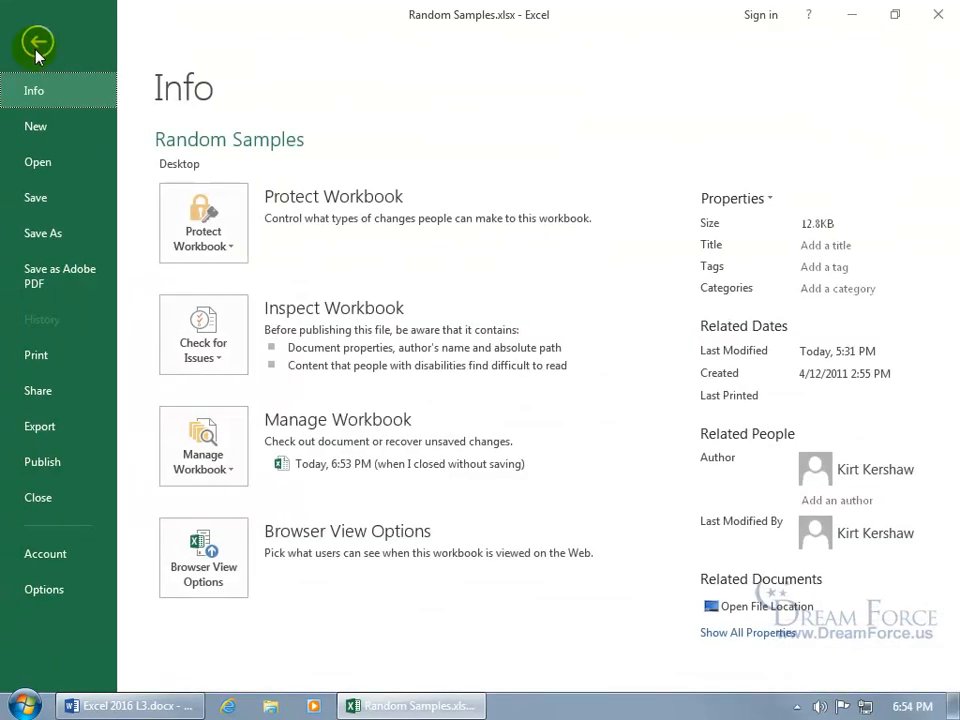
click(57, 589)
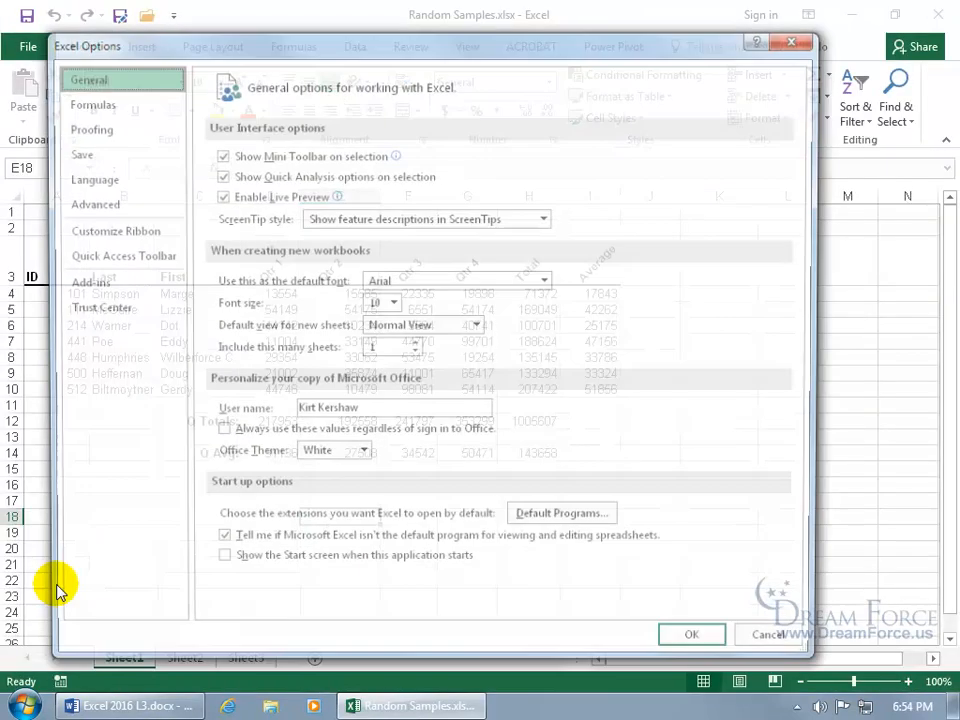
click(82, 283)
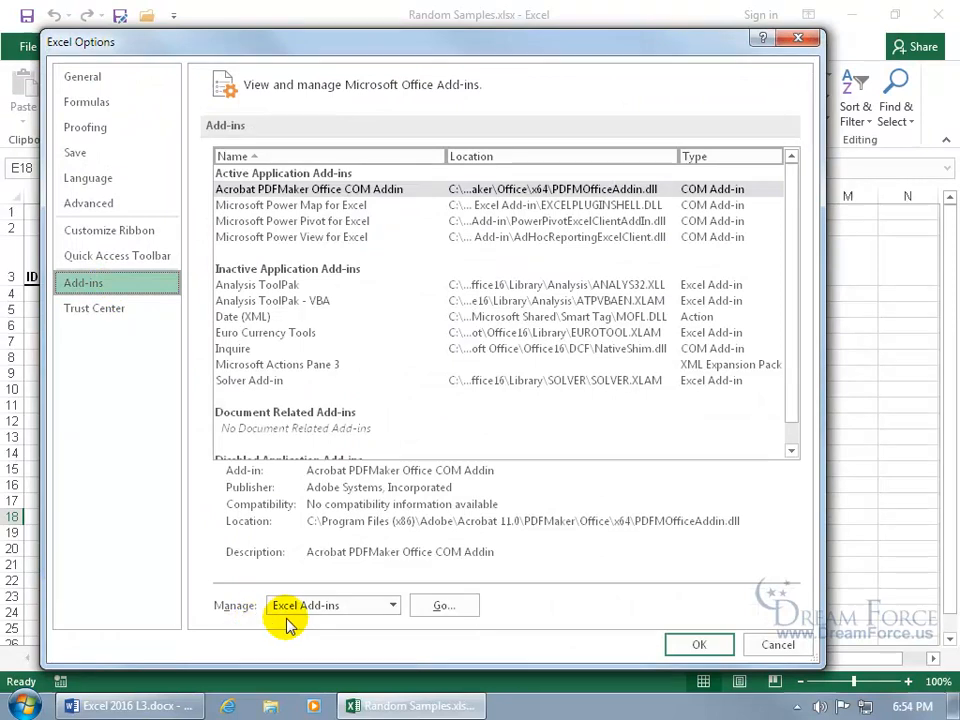
click(443, 607)
click(401, 229)
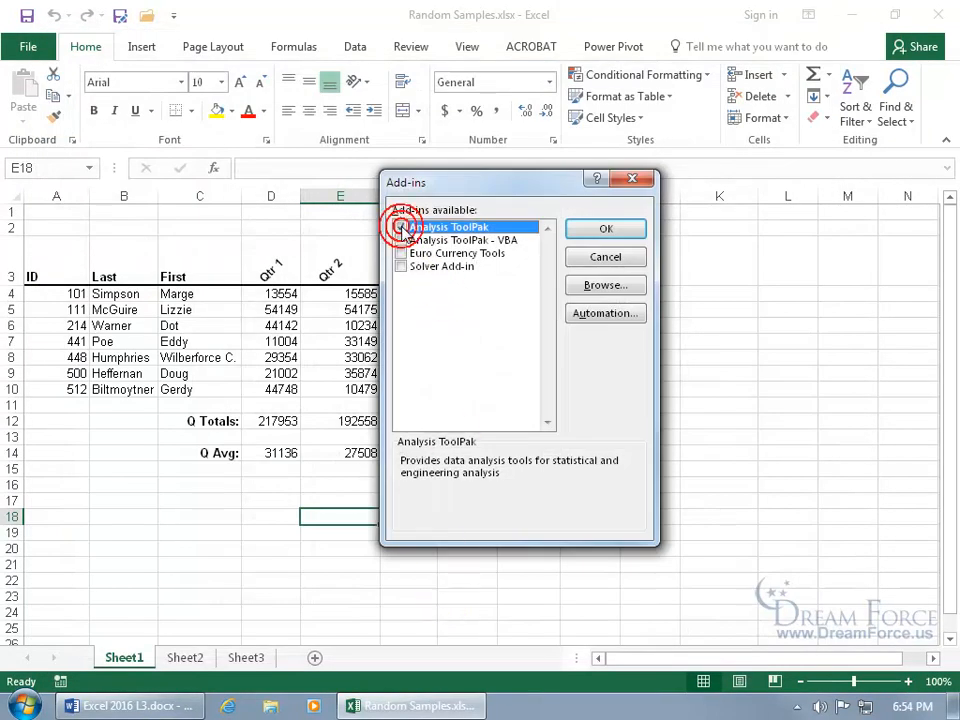
click(590, 231)
Start the Sampling tool from the Data Analysis tools
click(360, 50)
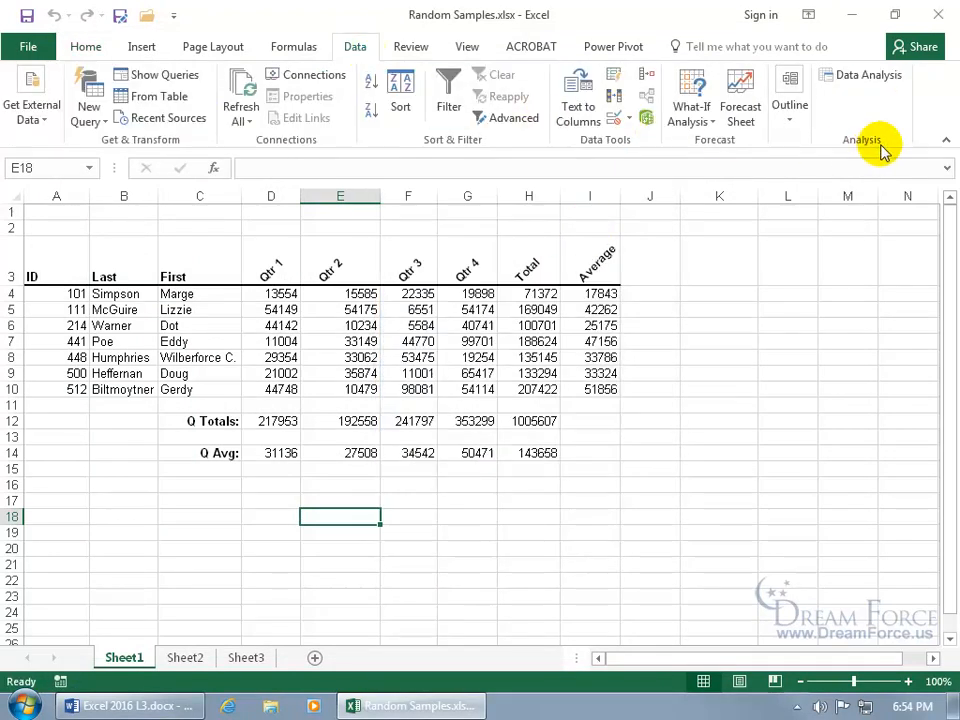
click(852, 76)
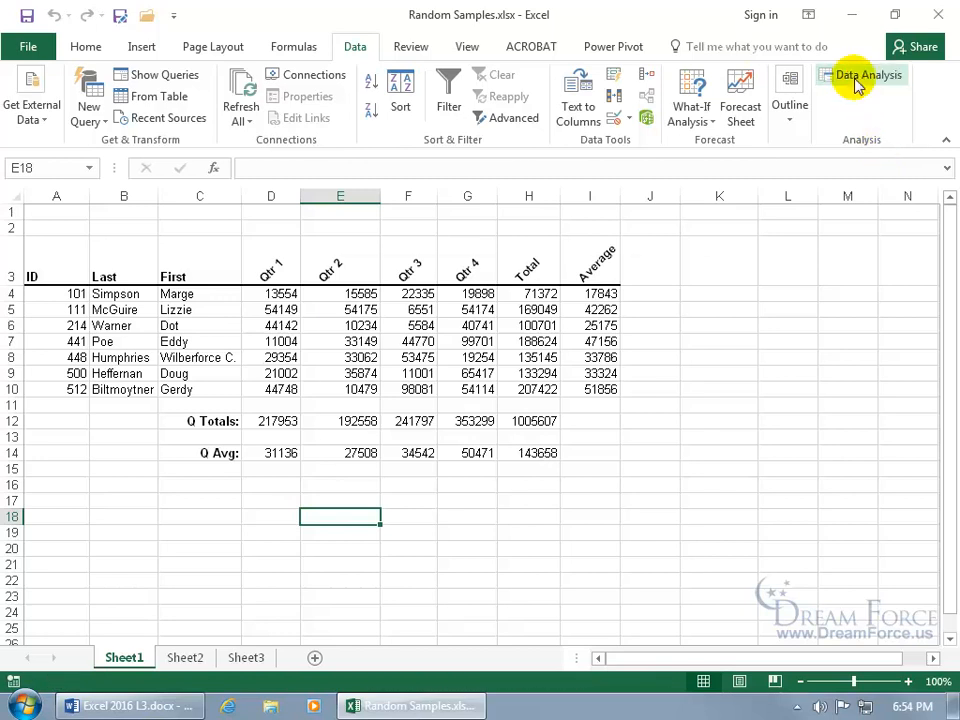
drag(612, 343, 613, 386)
click(386, 383)
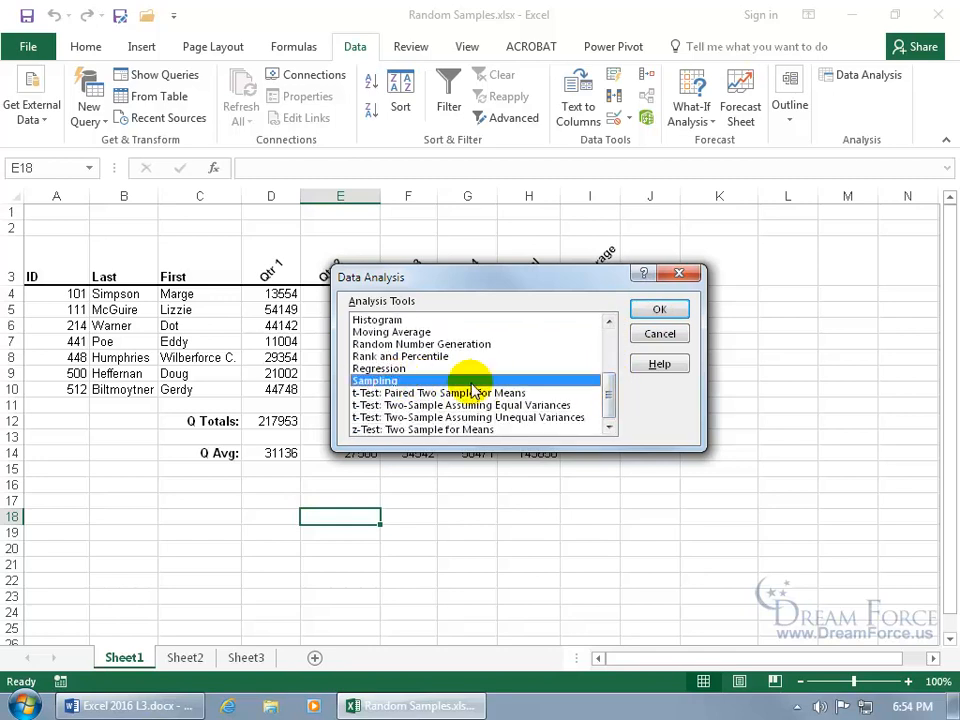
click(649, 310)
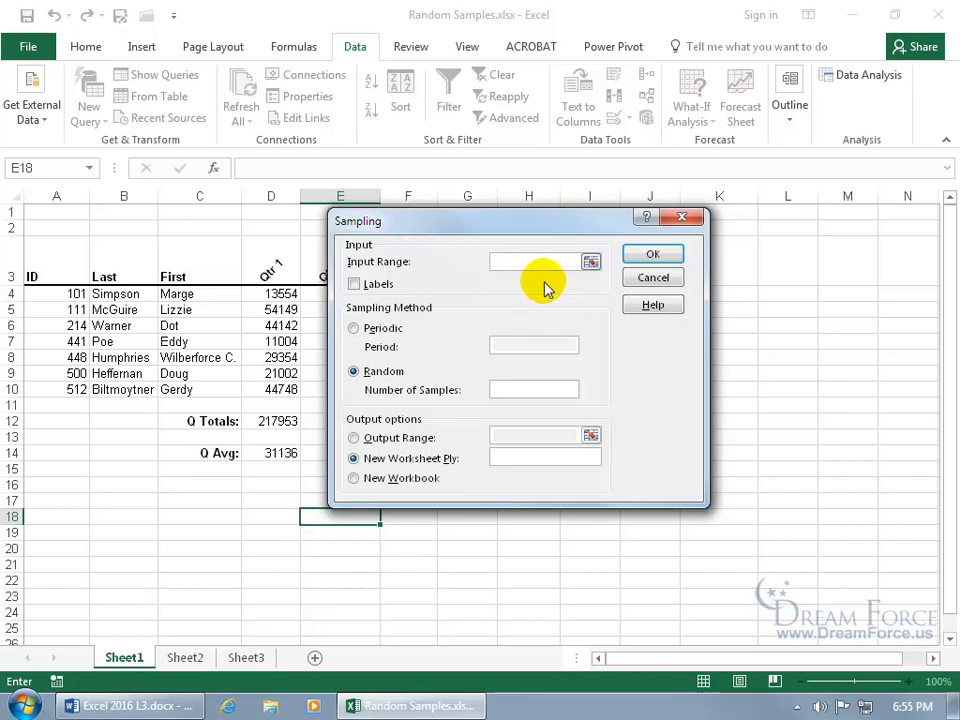
Set the sampling input range to the ID numbers in cells A4:A10
click(590, 261)
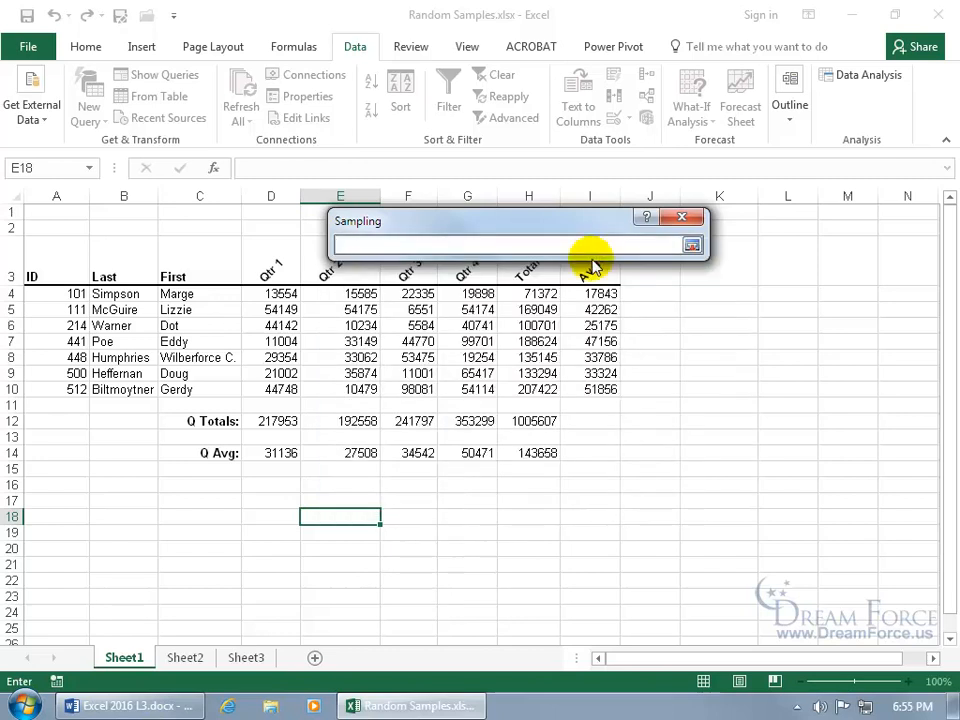
drag(76, 293, 72, 383)
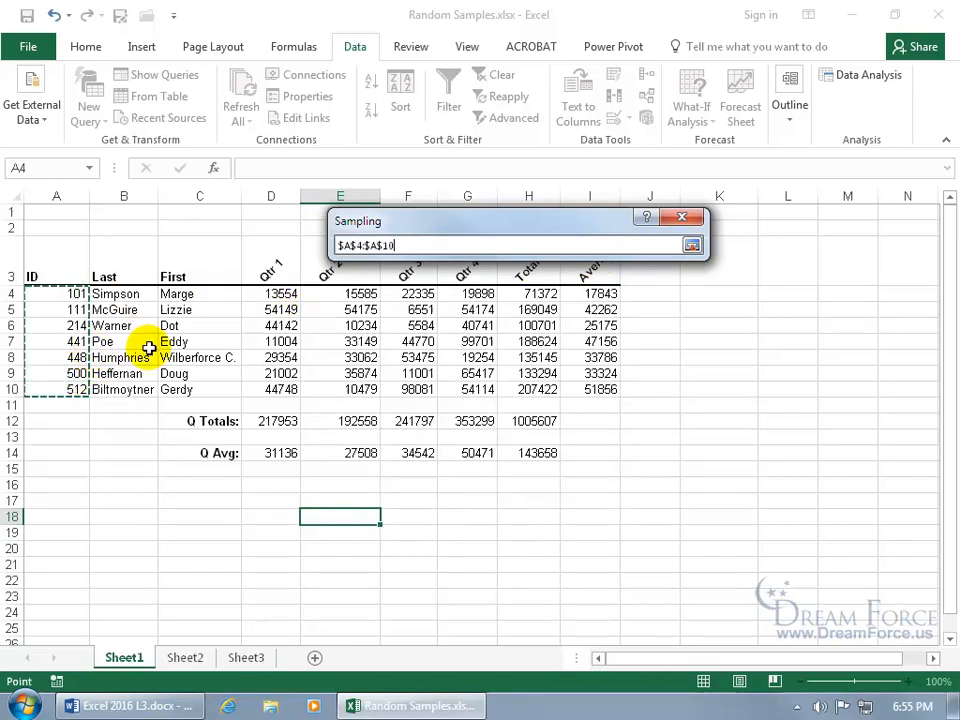
key(Return)
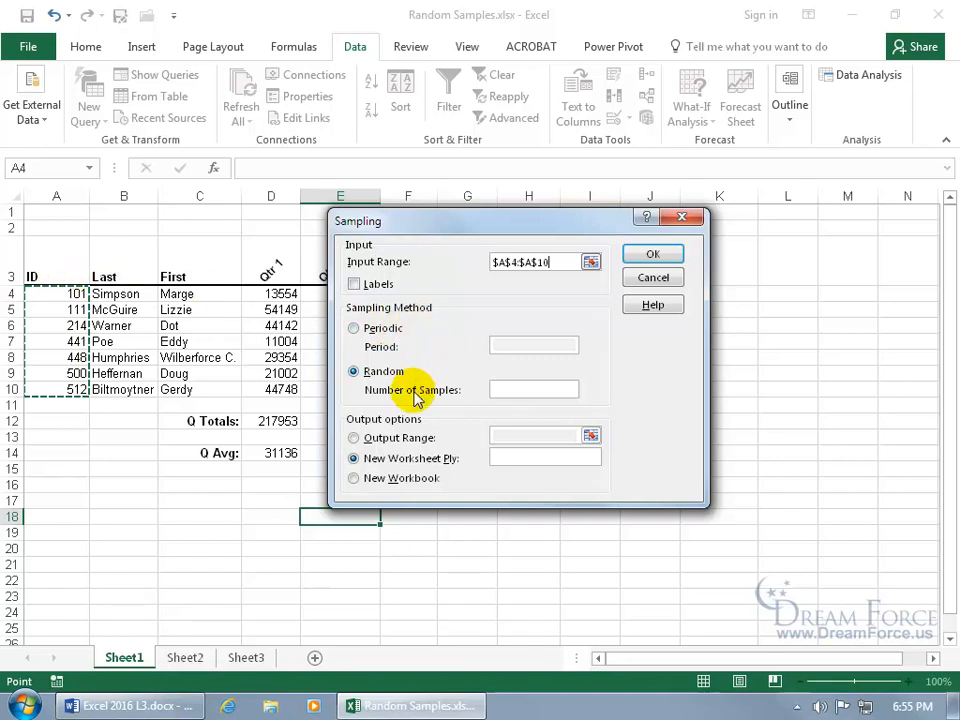
Set the number of random samples to 2 and send the output to a new worksheet ply
click(510, 389)
text(2)
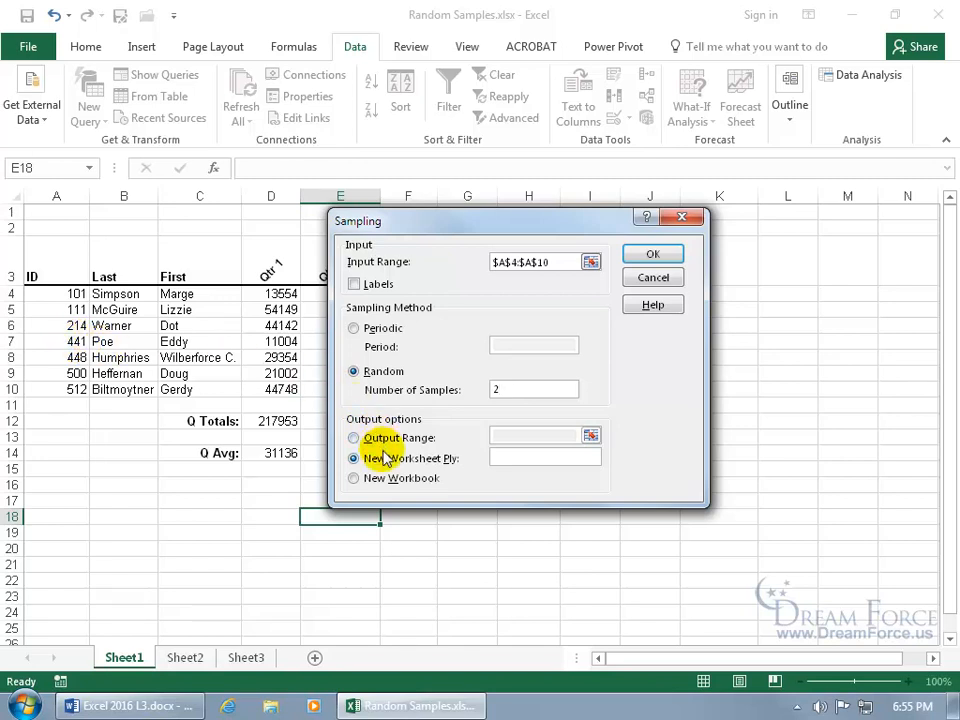
click(356, 438)
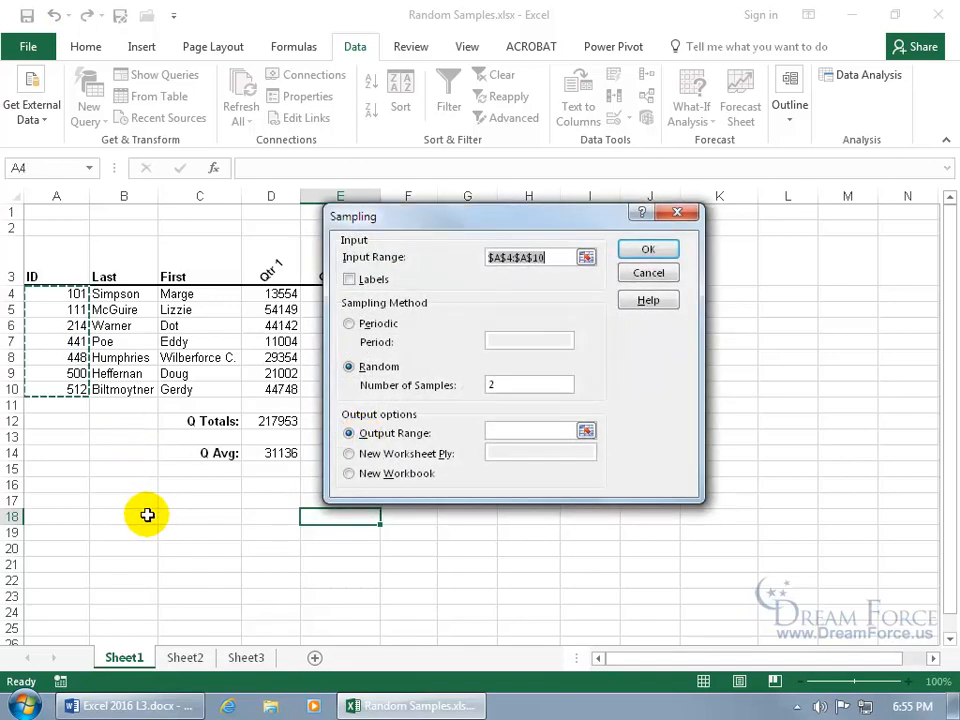
click(349, 454)
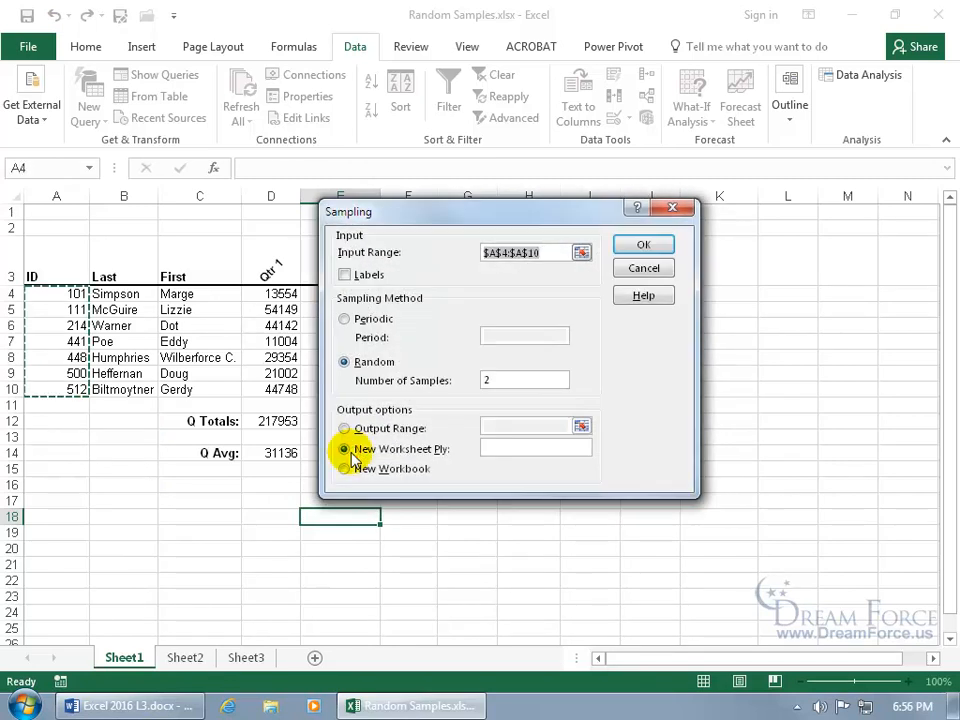
Name the output worksheet Vacation Winners, generate the random sample, and compare the drawn IDs with the employee list on Sheet1
click(508, 446)
text(Vacation Winners)
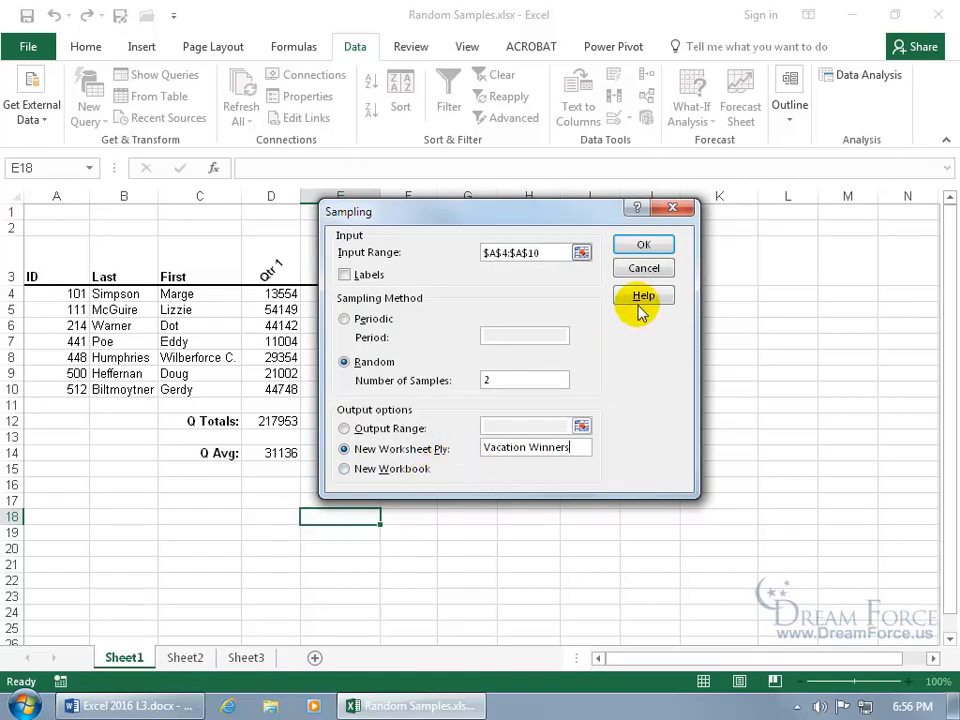
click(643, 246)
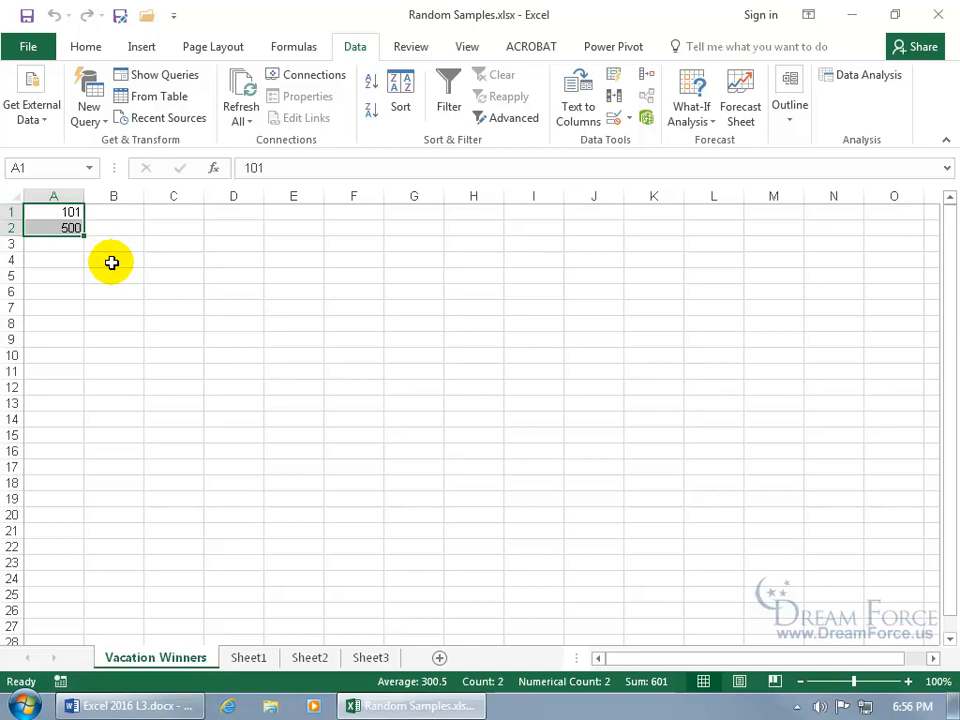
click(250, 658)
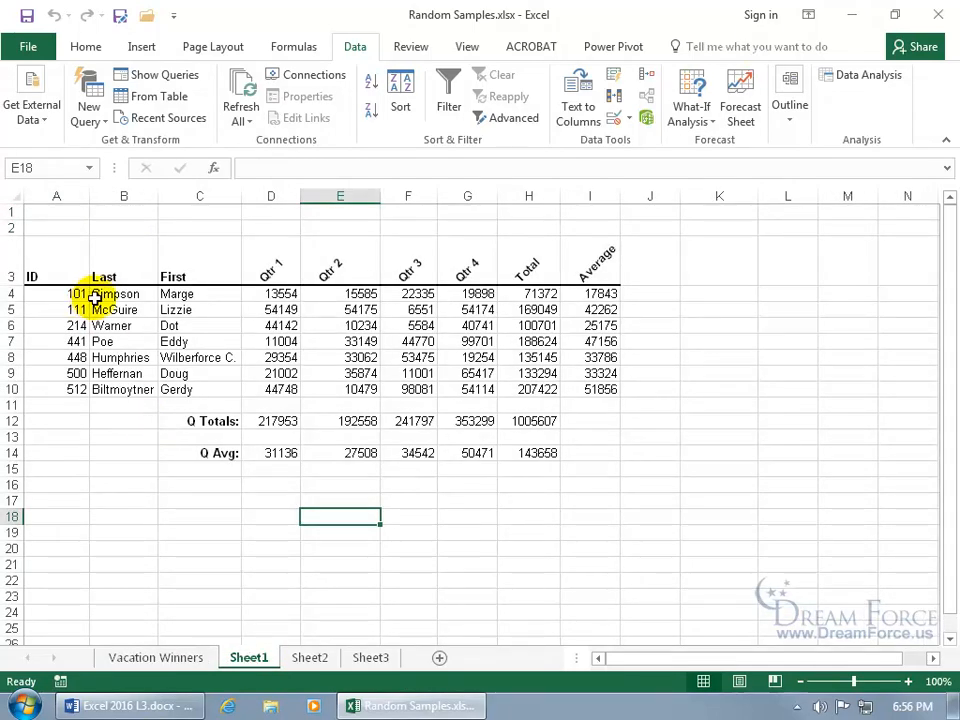
click(152, 657)
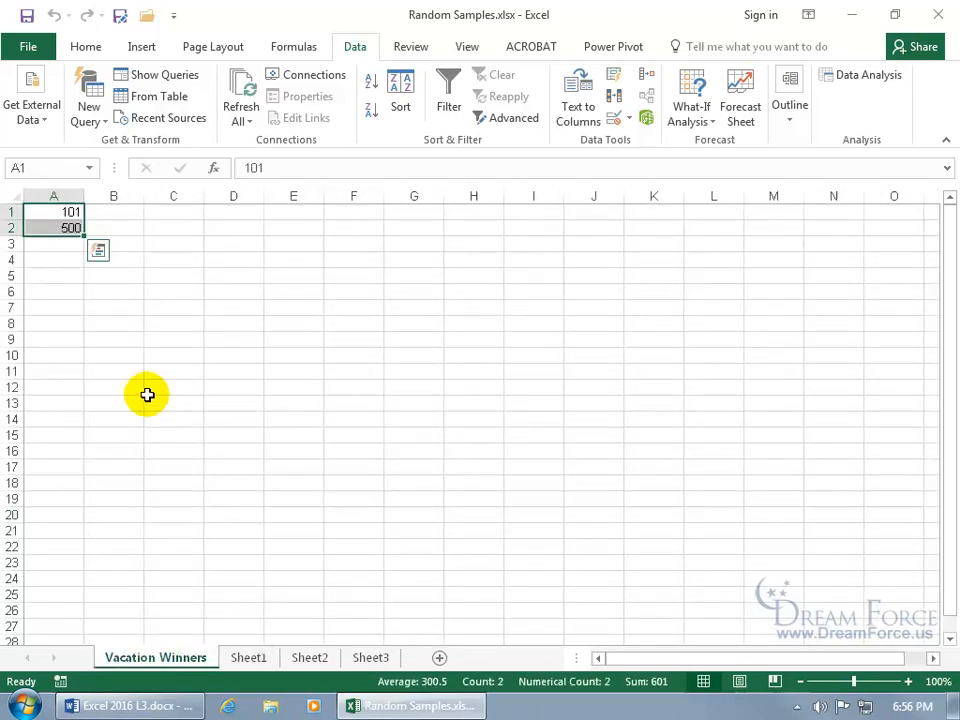
Enter =VLOOKUP(A1,Sheet1!A4:B10,2) in cell B1 of Vacation Winners and fill it down to B2
click(124, 210)
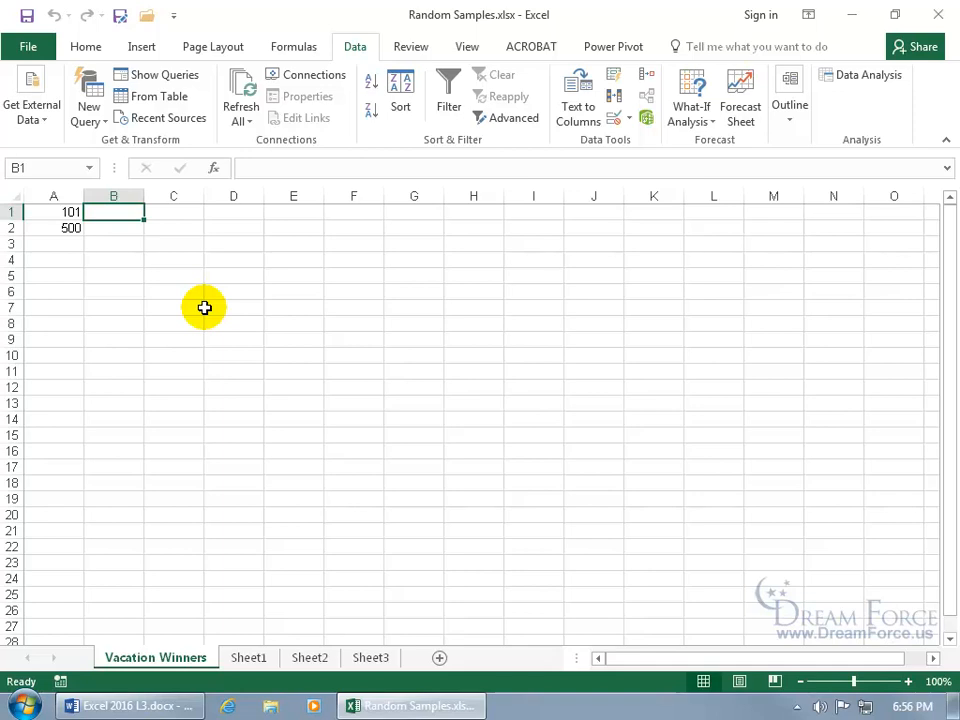
text(=vl)
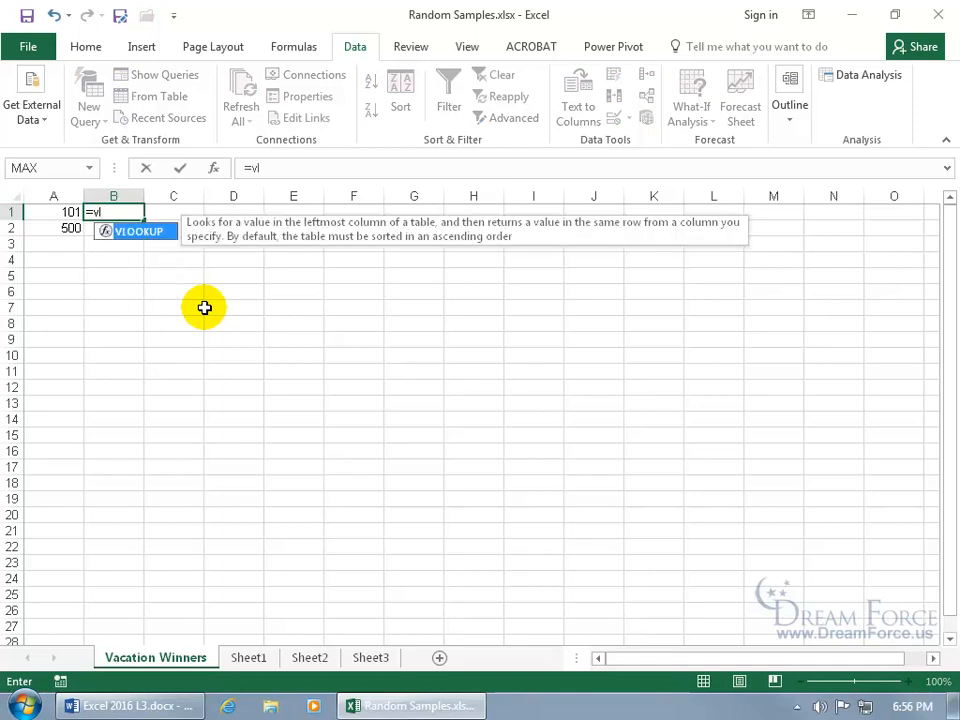
key(Tab)
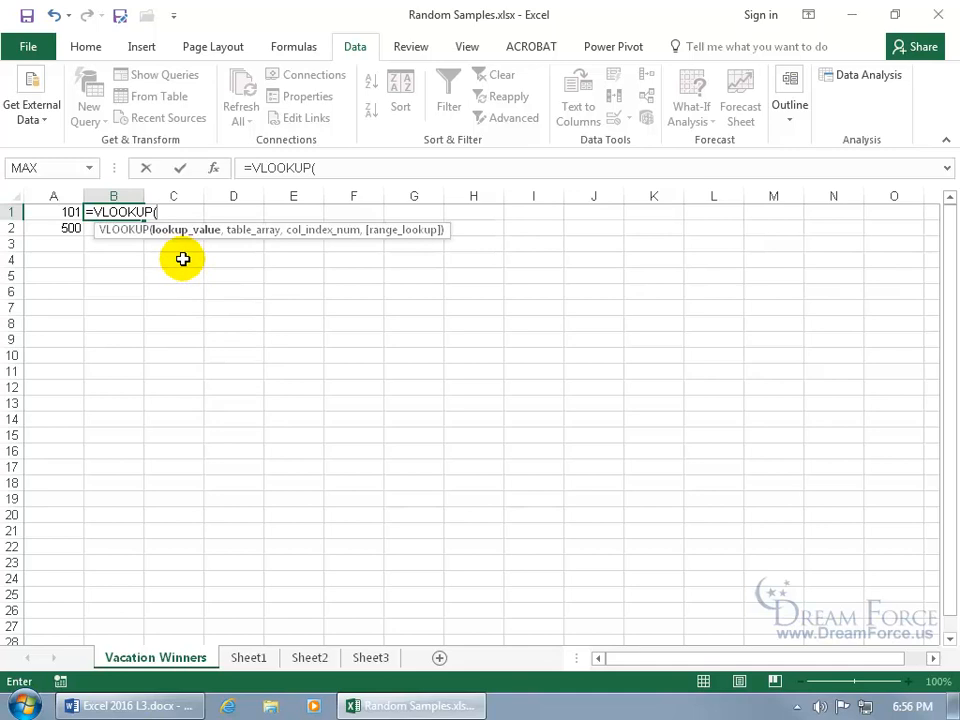
click(64, 212)
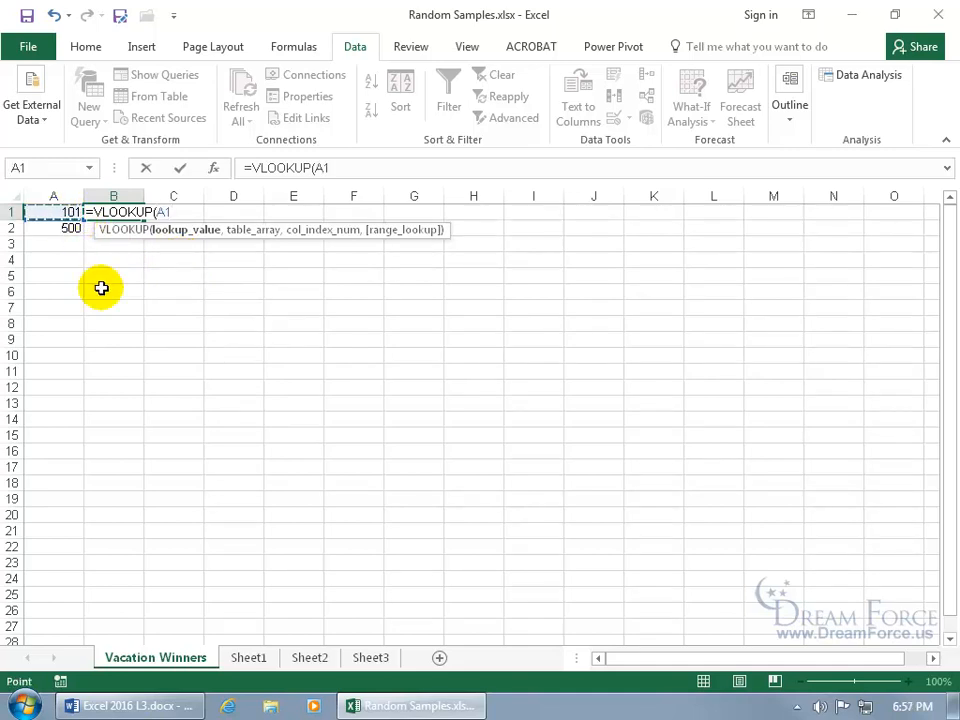
text(,)
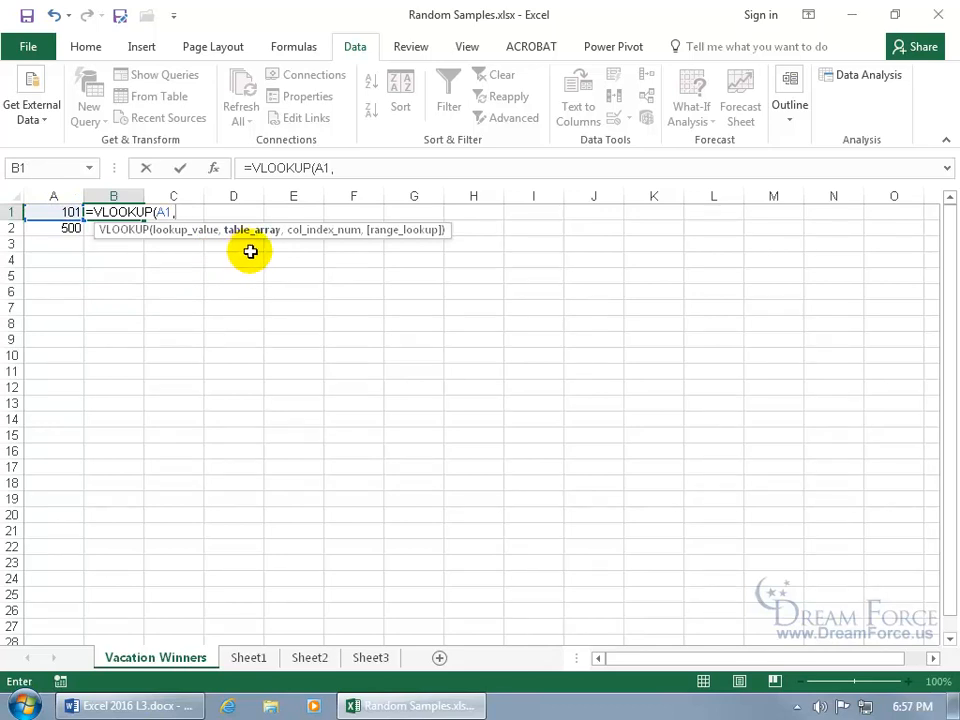
click(249, 658)
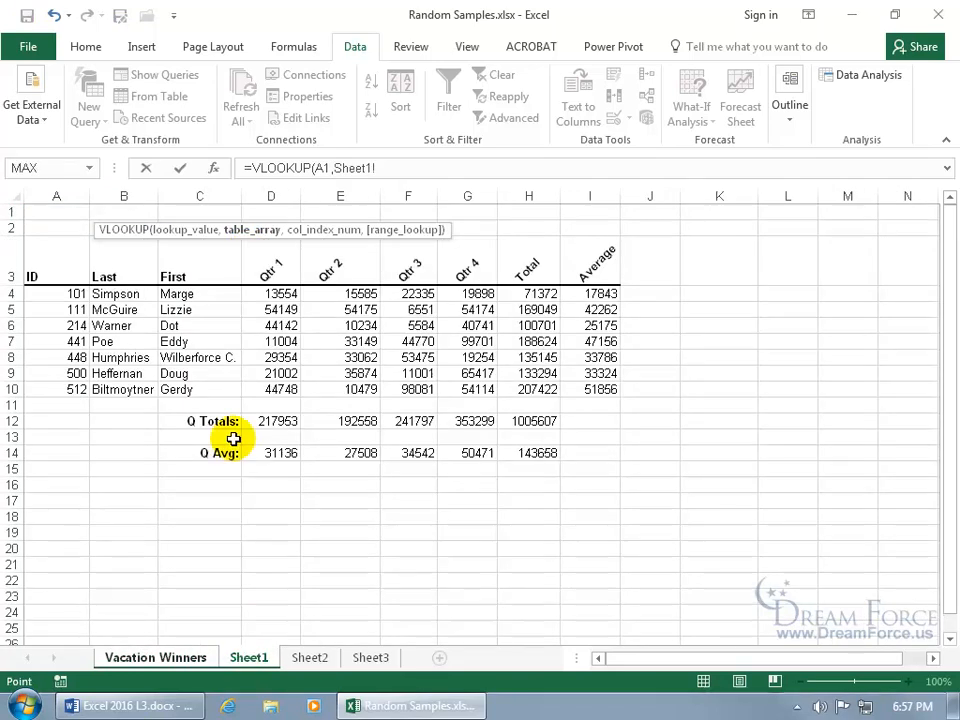
drag(72, 294, 138, 393)
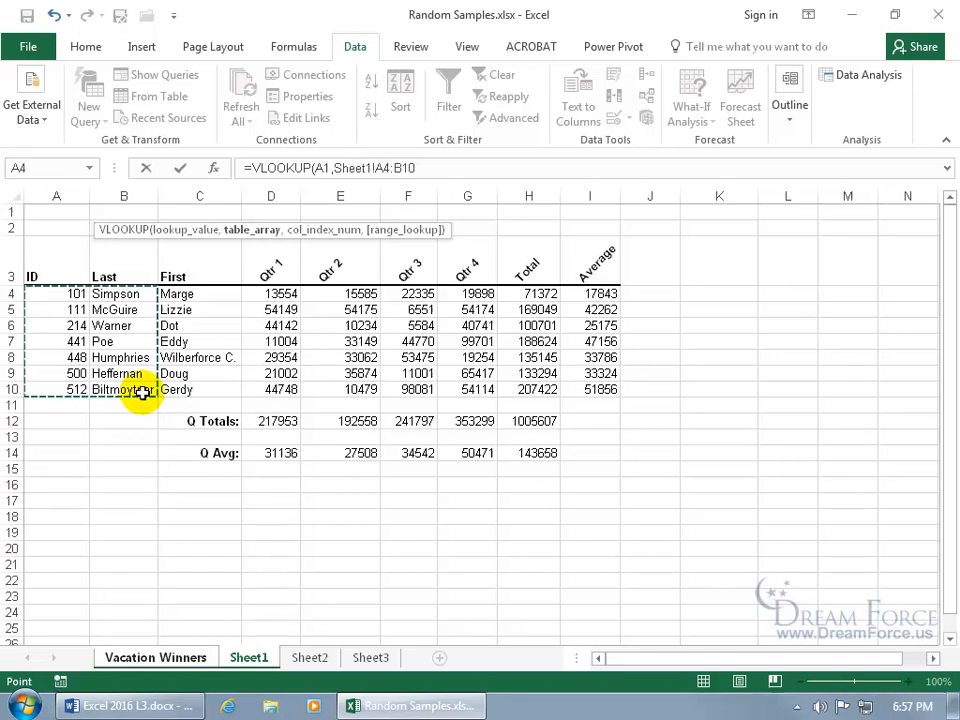
text(,)
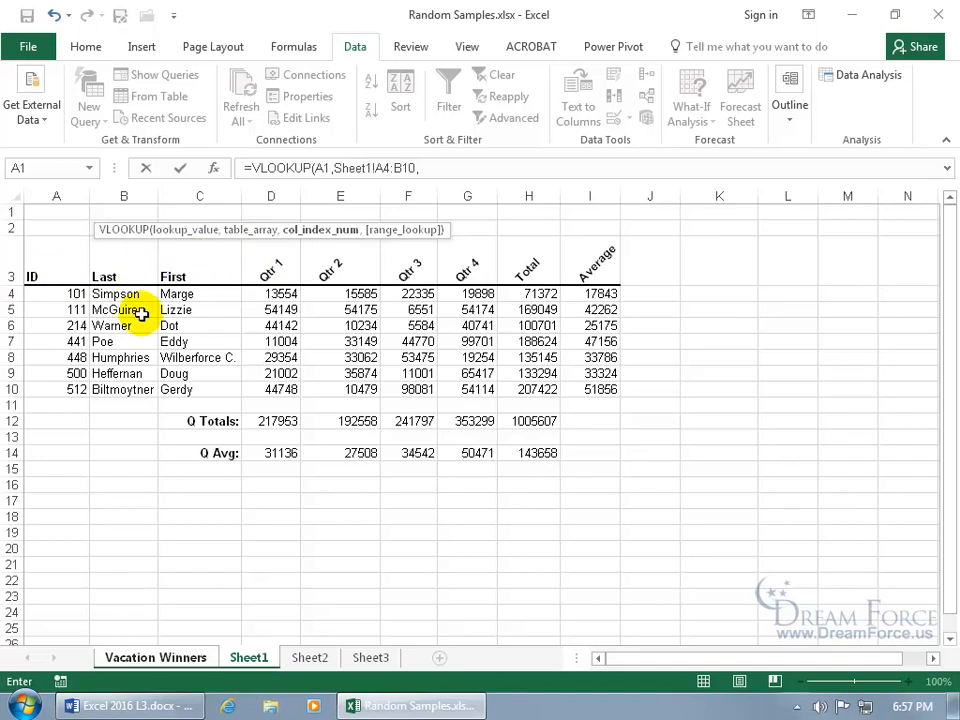
text(2)
key(Return)
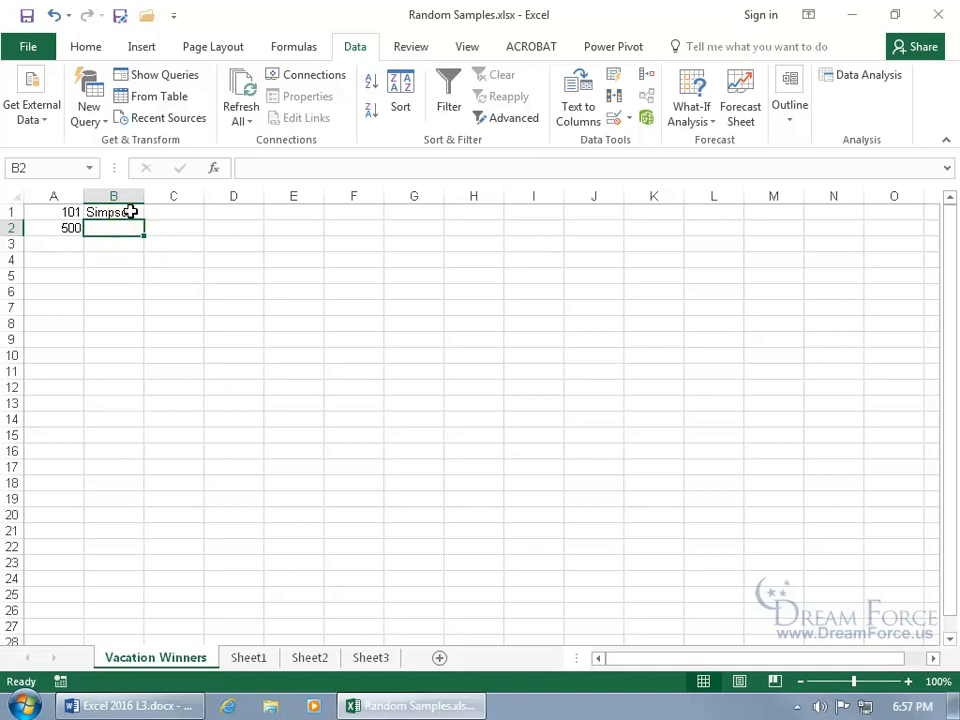
click(129, 211)
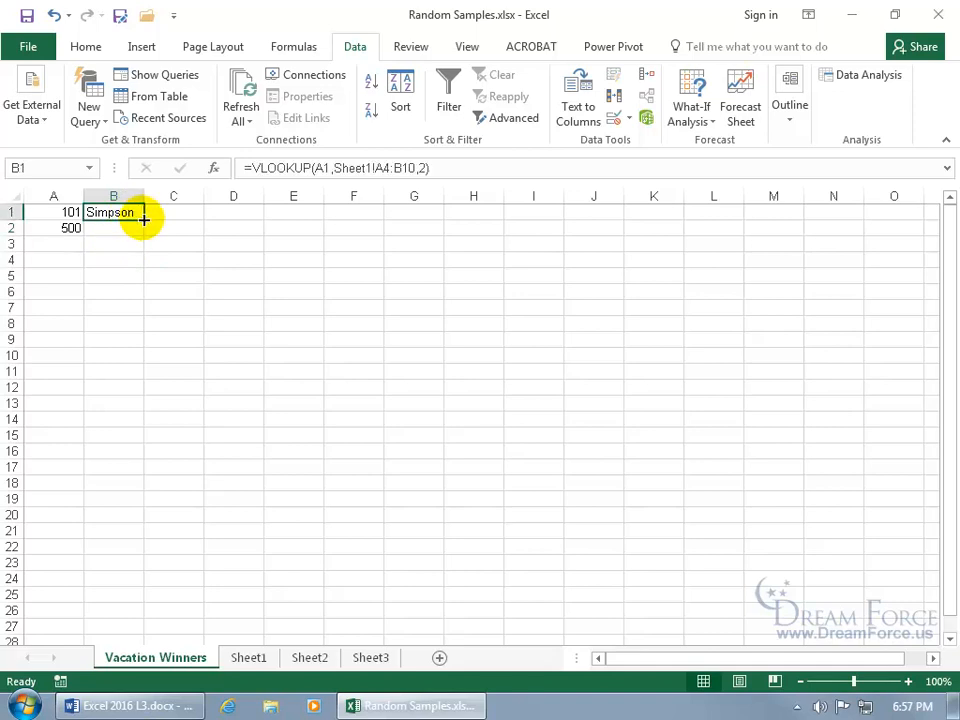
drag(144, 219, 144, 234)
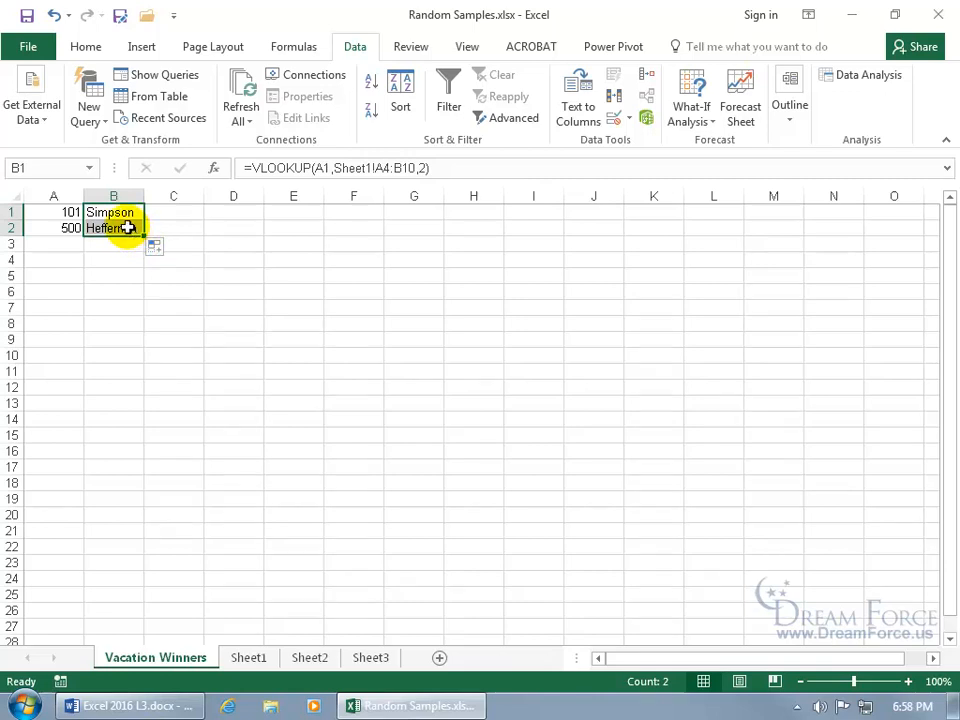
Examine the lookup formulas in B1 and B2 and compare their table ranges with the employee data on Sheet1
click(123, 213)
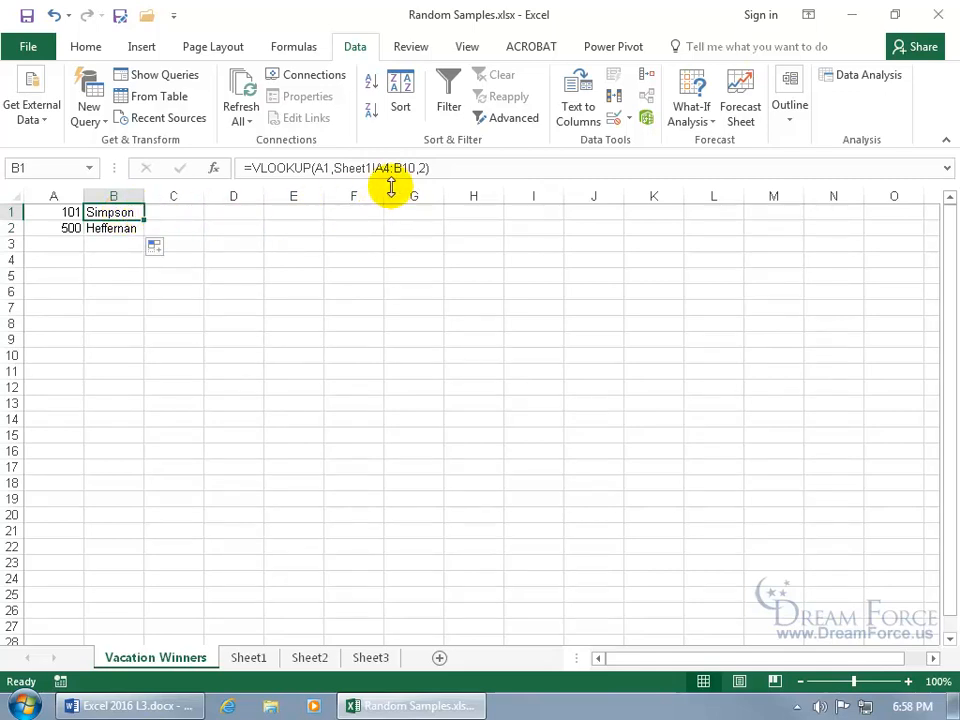
click(117, 228)
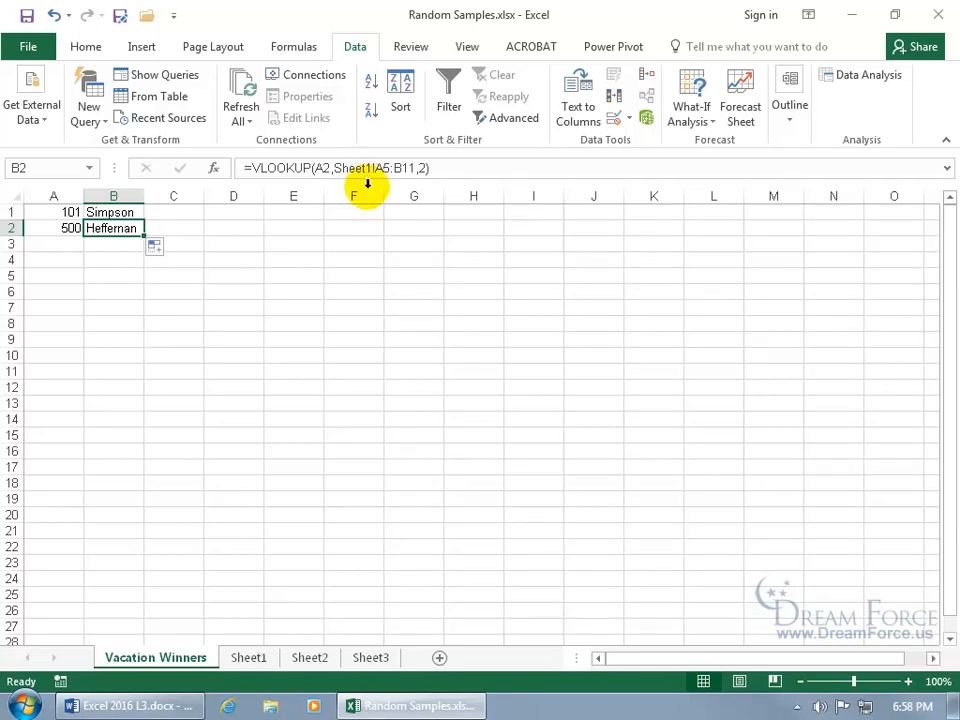
click(249, 658)
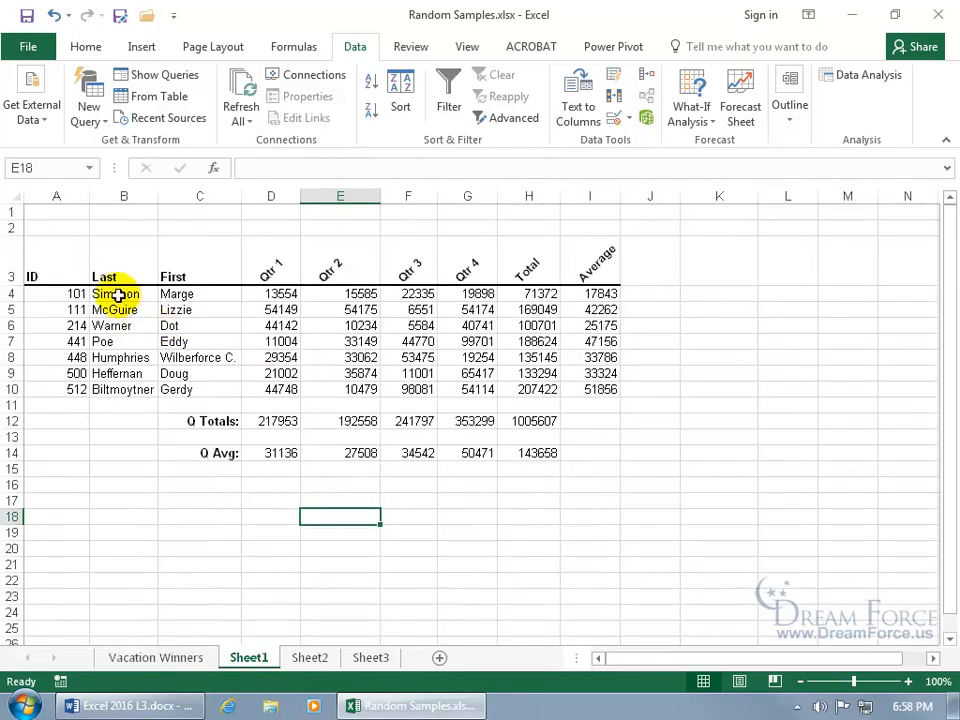
drag(69, 291, 122, 309)
drag(74, 404, 122, 401)
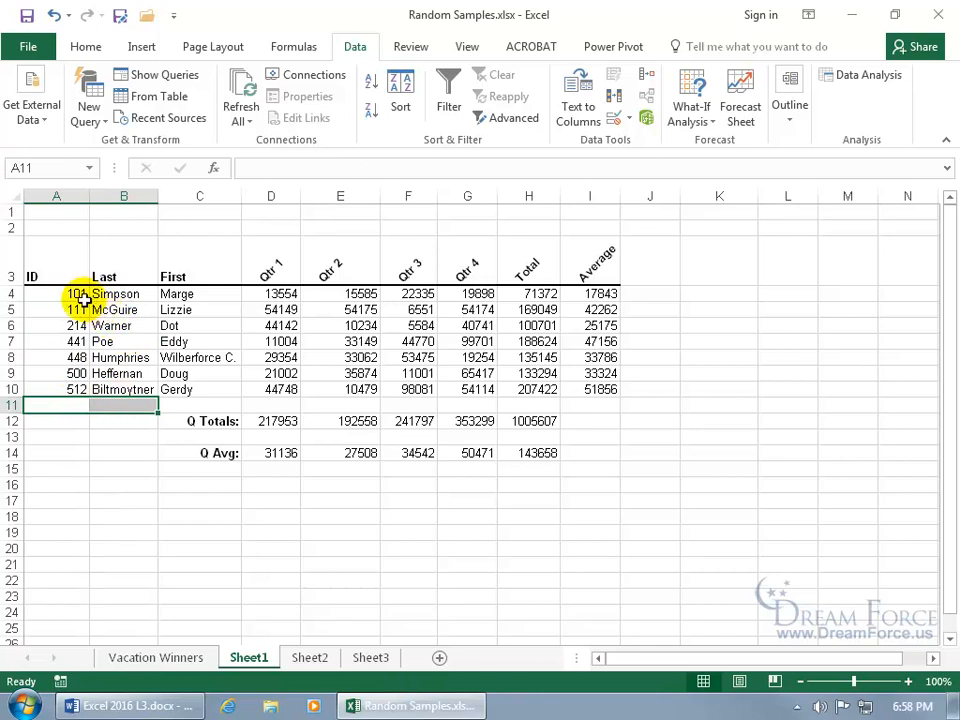
drag(75, 294, 133, 296)
drag(73, 389, 122, 389)
click(184, 656)
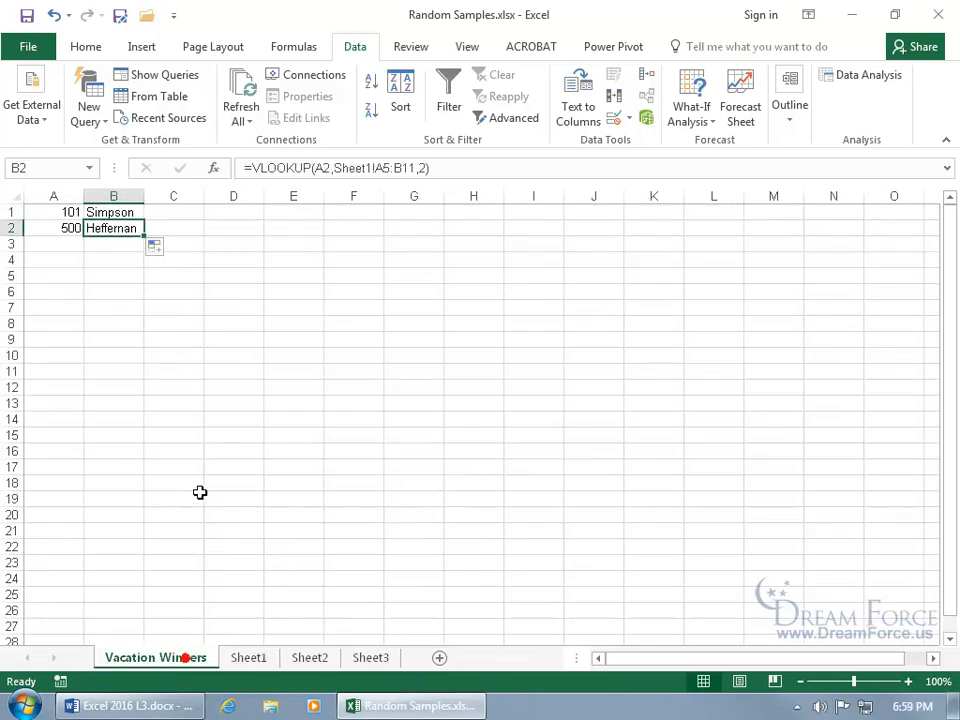
Lock the table rows in B1's lookup formula so that it reads =VLOOKUP(A1,Sheet1!A$4:B$10,2)
click(126, 211)
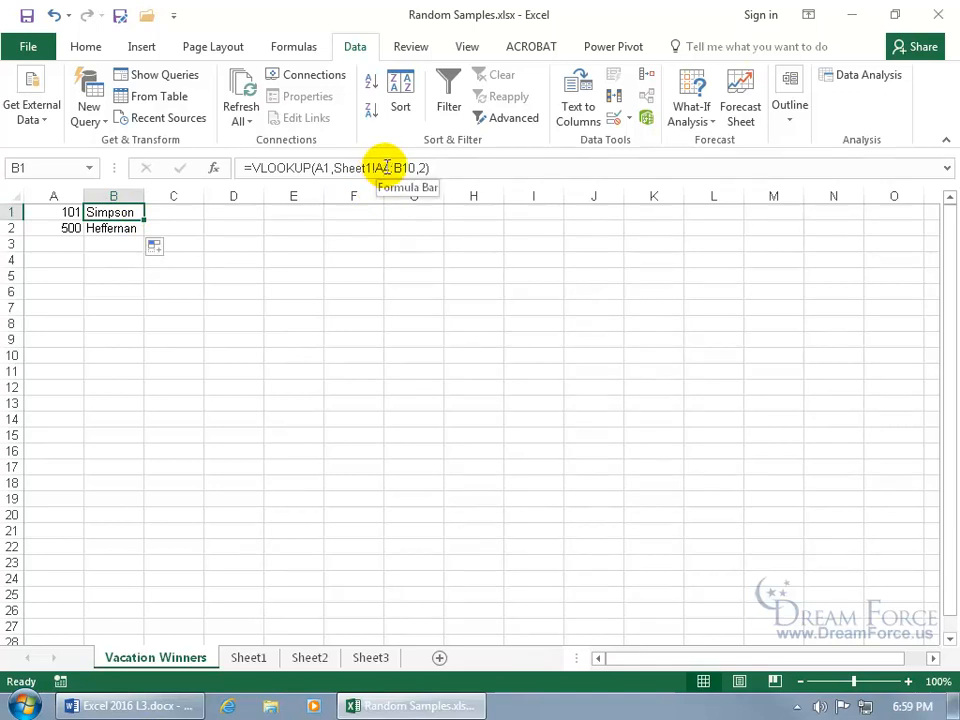
click(381, 166)
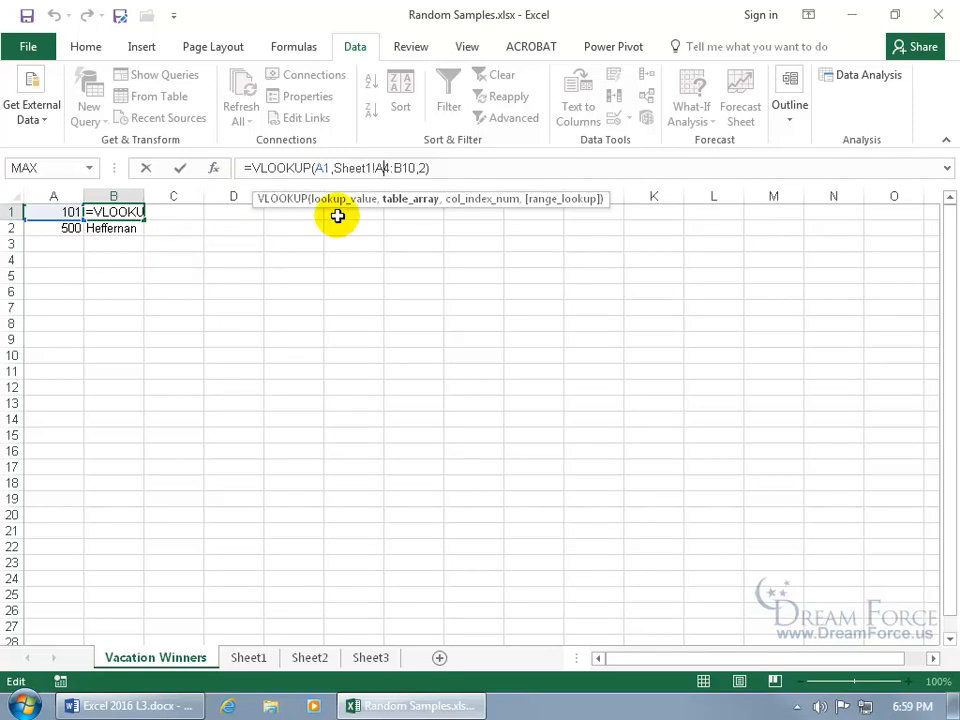
click(388, 180)
text($)
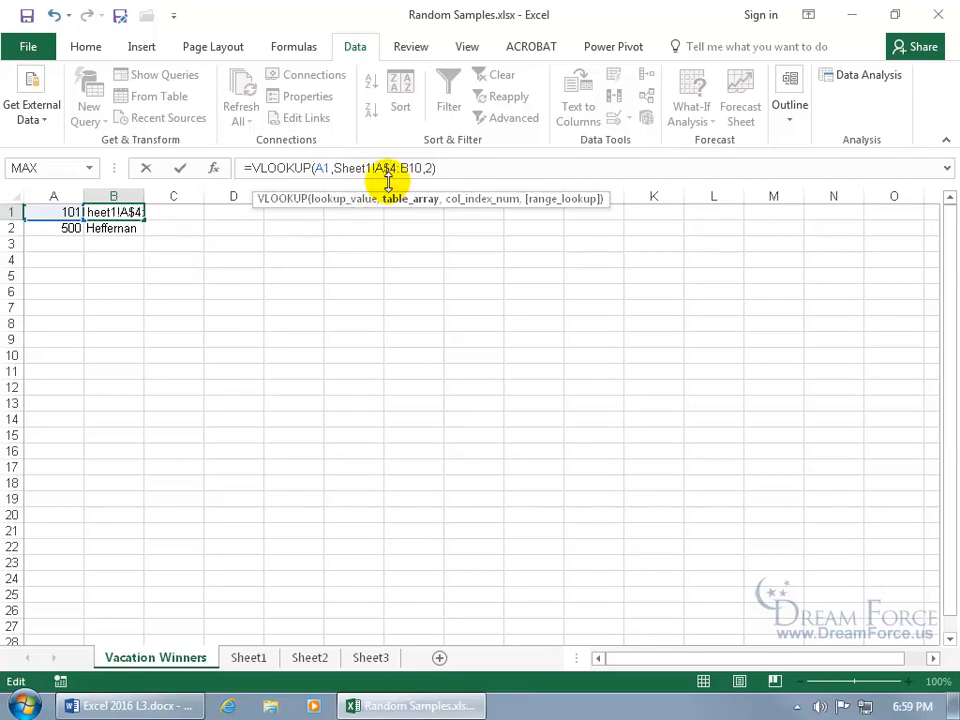
click(409, 169)
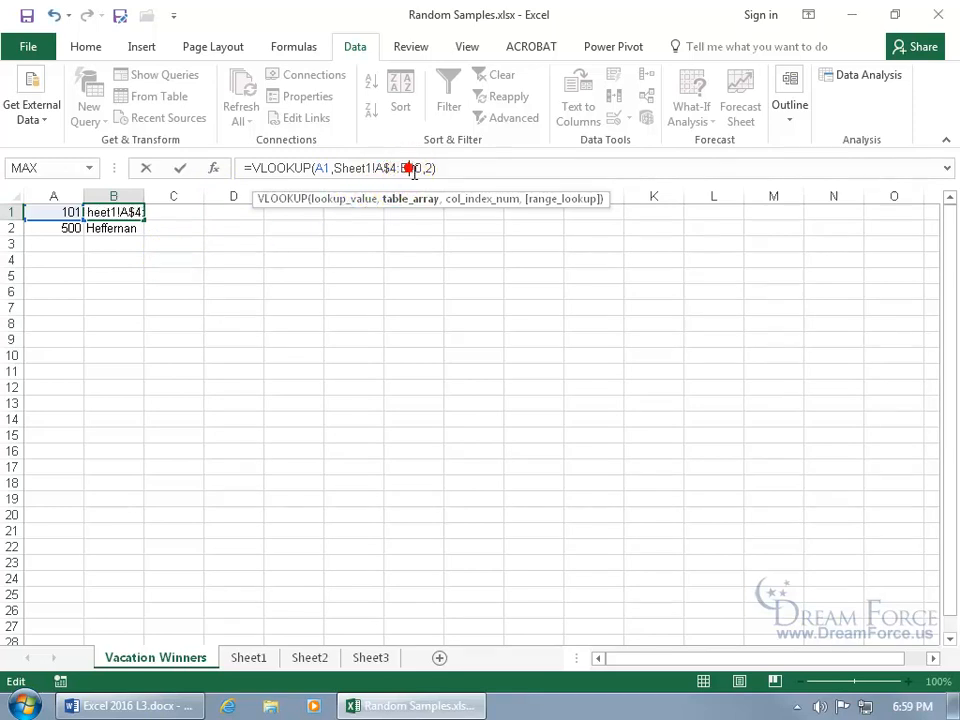
text($)
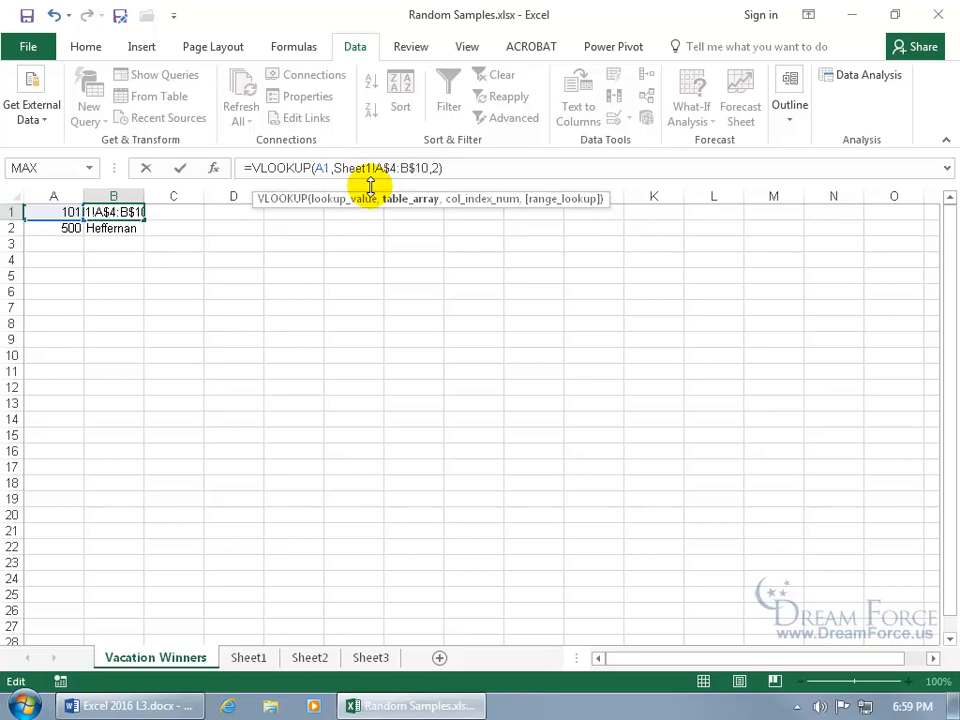
key(Return)
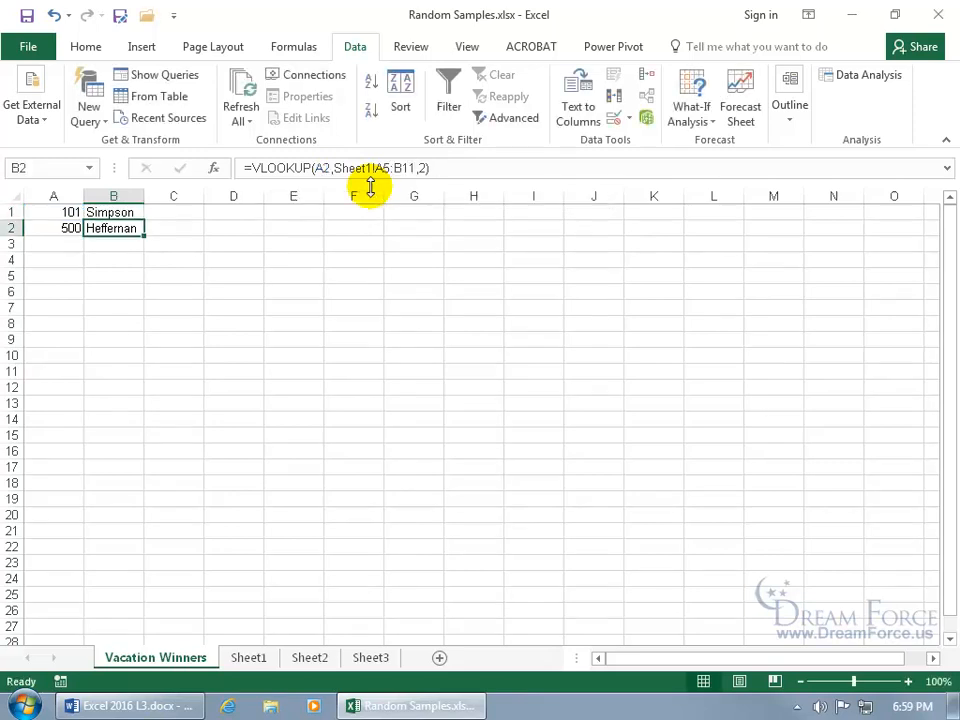
Fill the corrected lookup formula from B1 down to B2 and check the table range in the copy
click(131, 209)
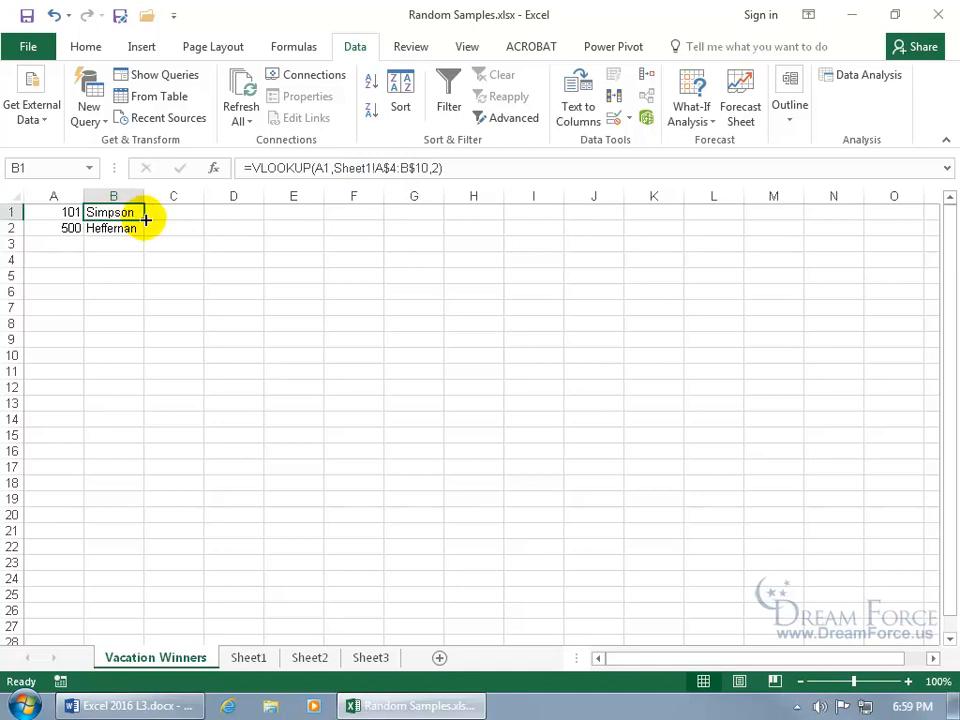
drag(145, 220, 145, 236)
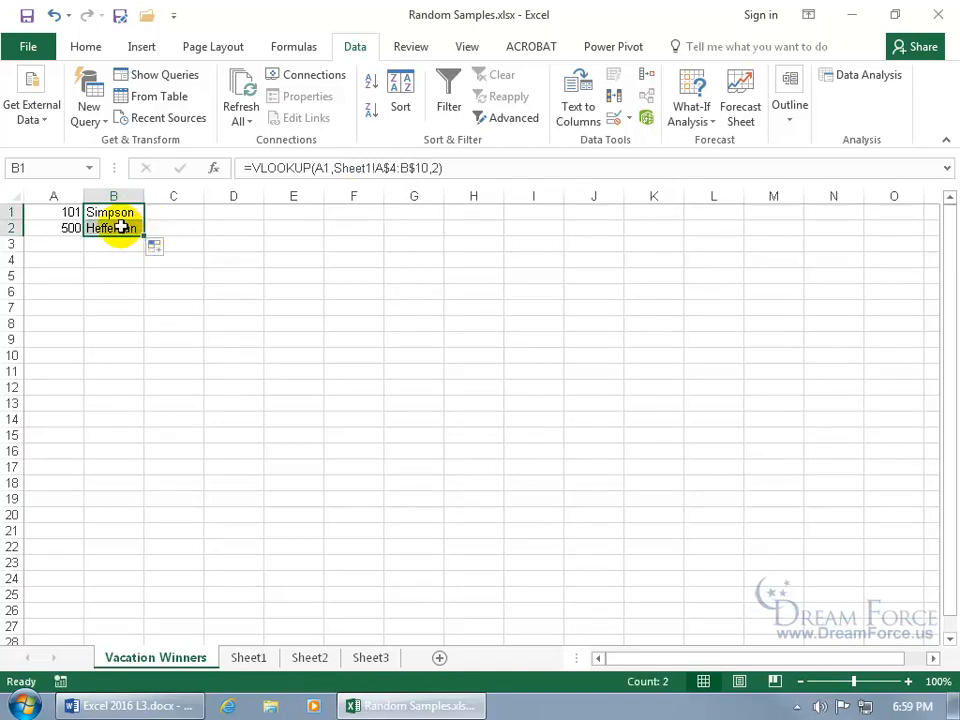
click(121, 228)
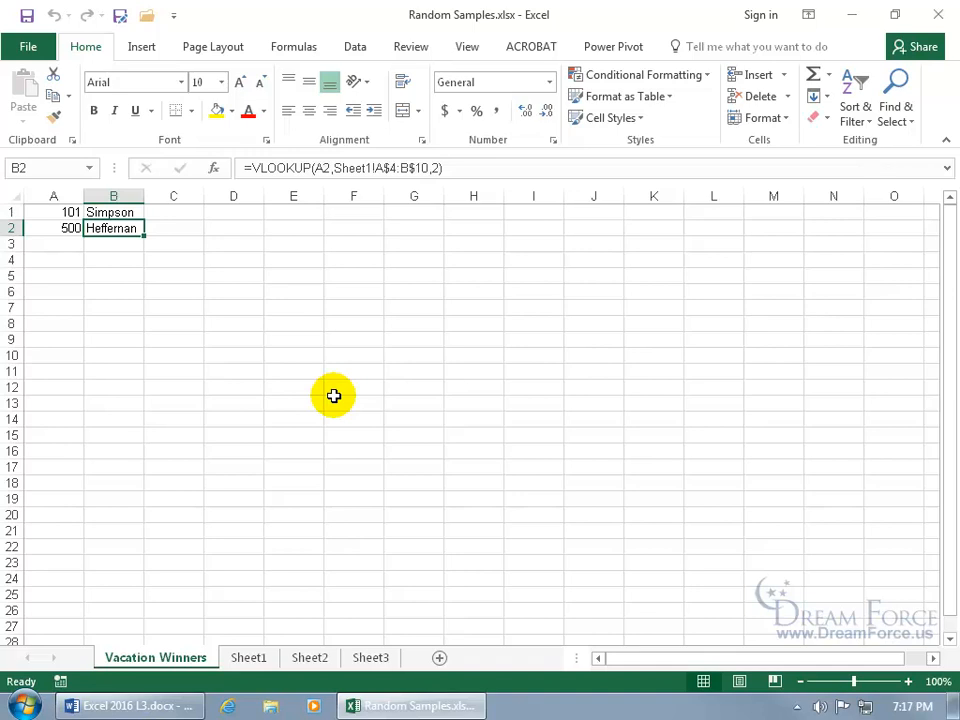
Generate a random number between 0 and 1 in cell D17 of Sheet1 with the formula =RAND()
click(250, 658)
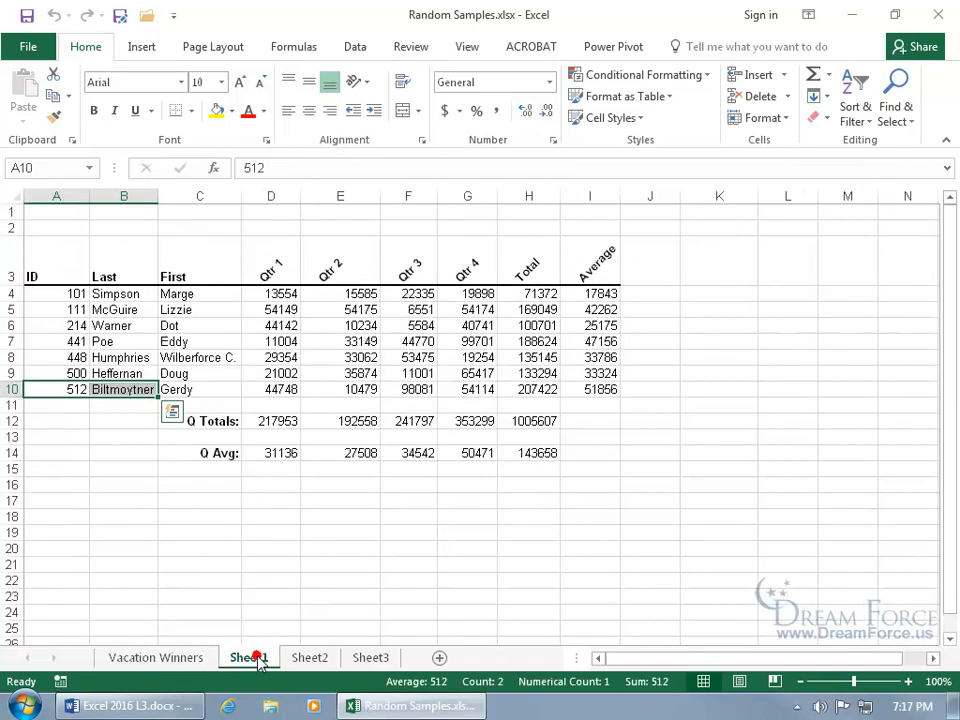
click(284, 503)
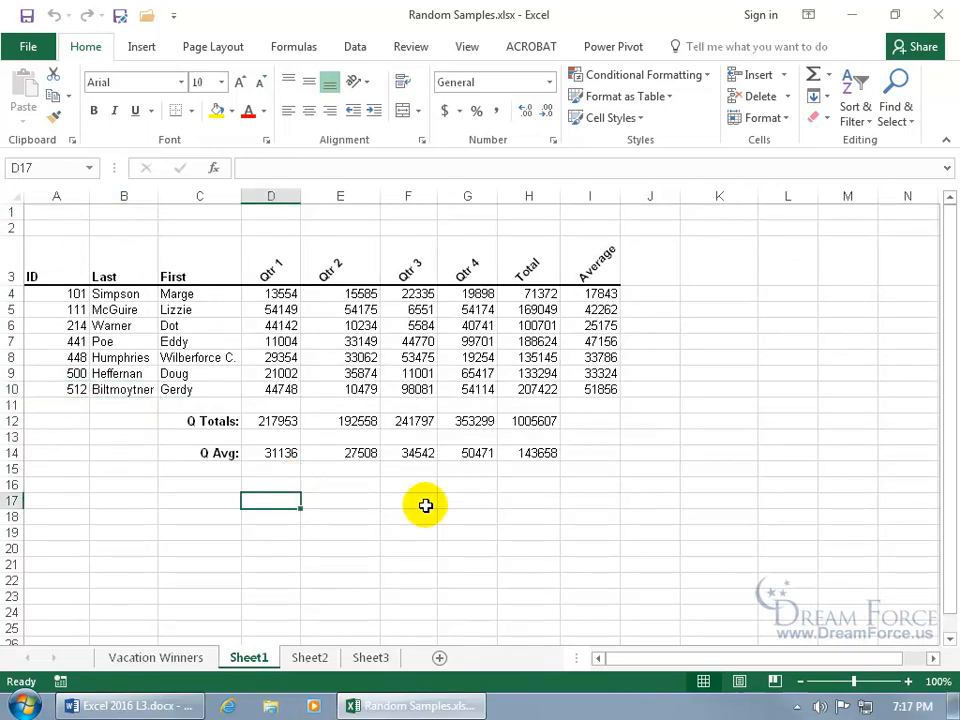
text(=rand)
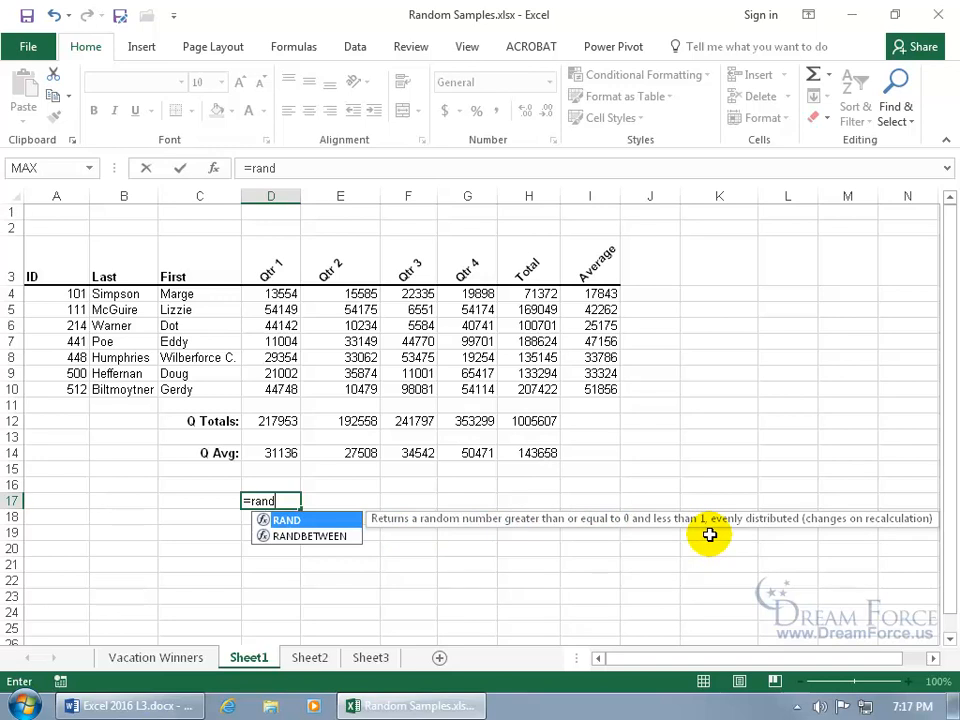
double_click(358, 521)
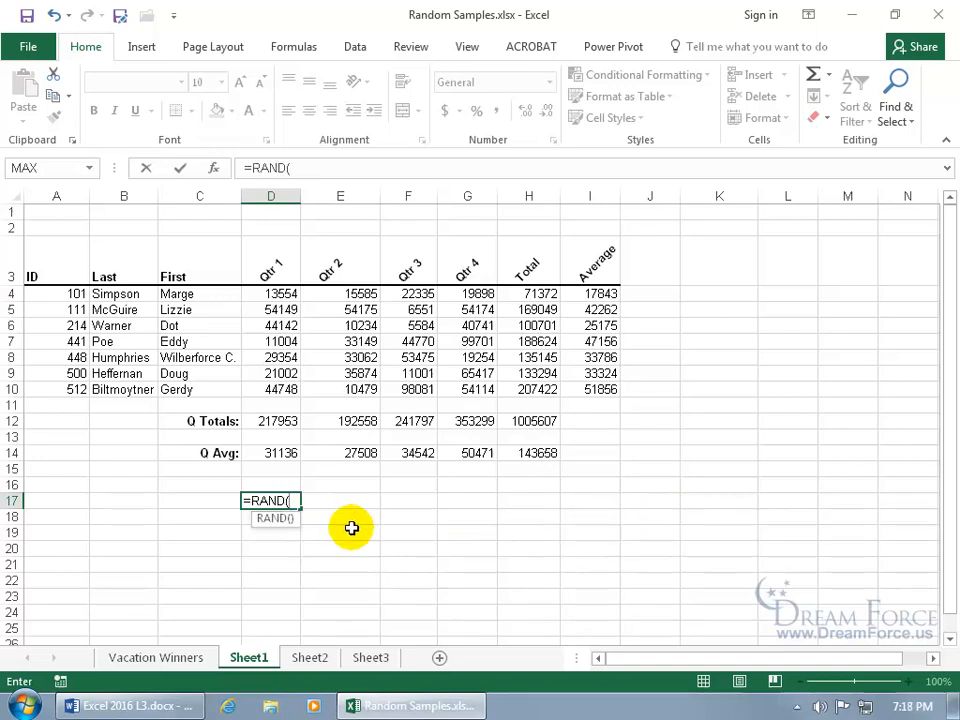
text())
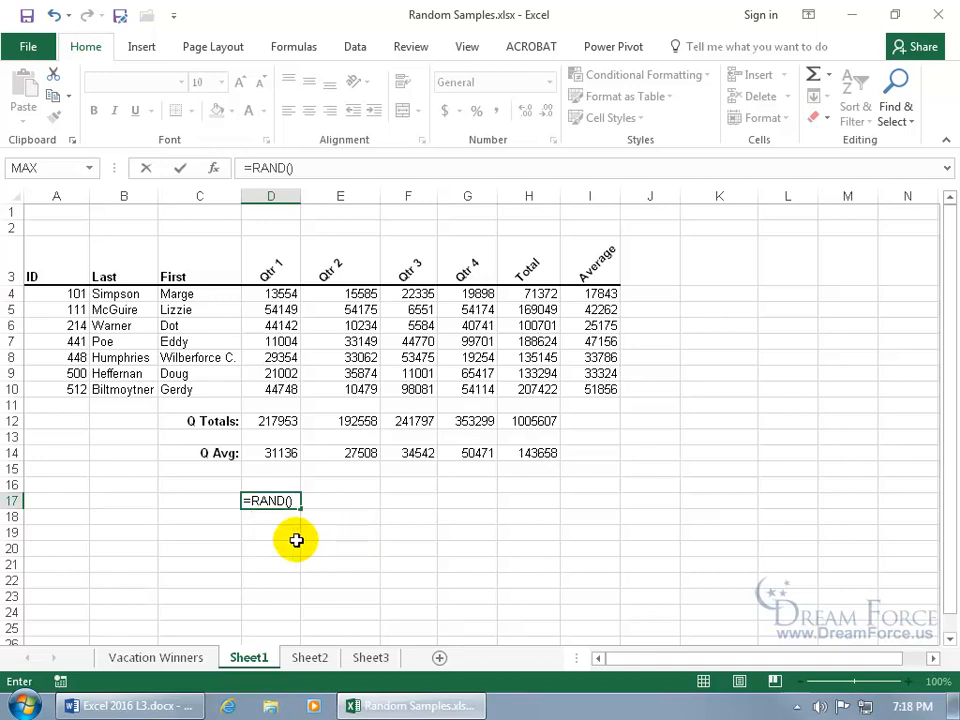
key(Return)
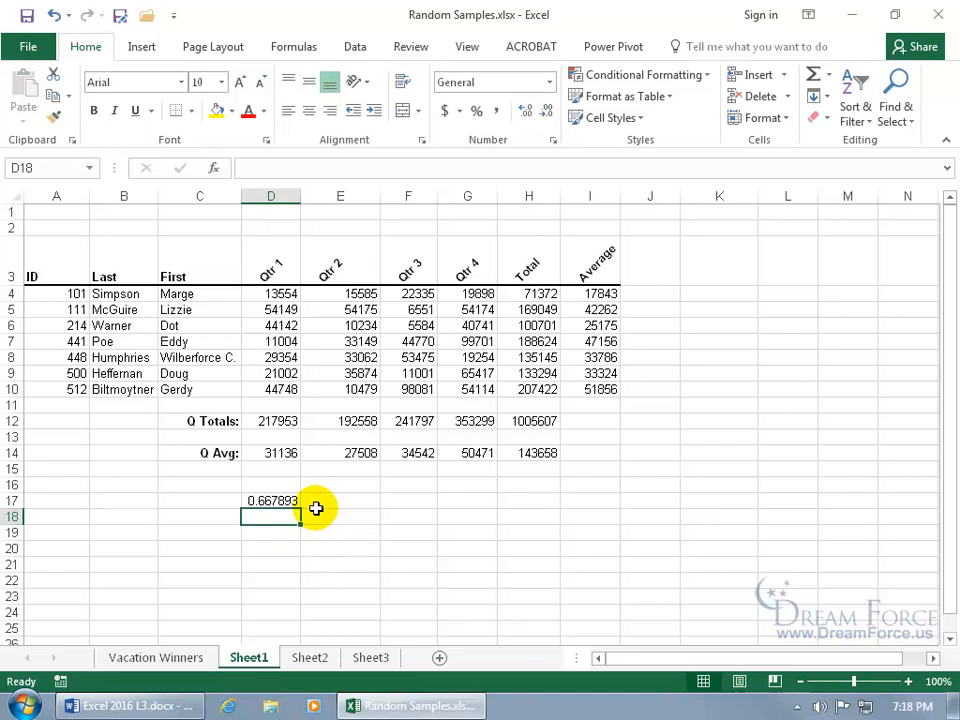
Extend the random number formula in D17 to the 5 percent sampling criterion =RAND()<0.05
click(283, 500)
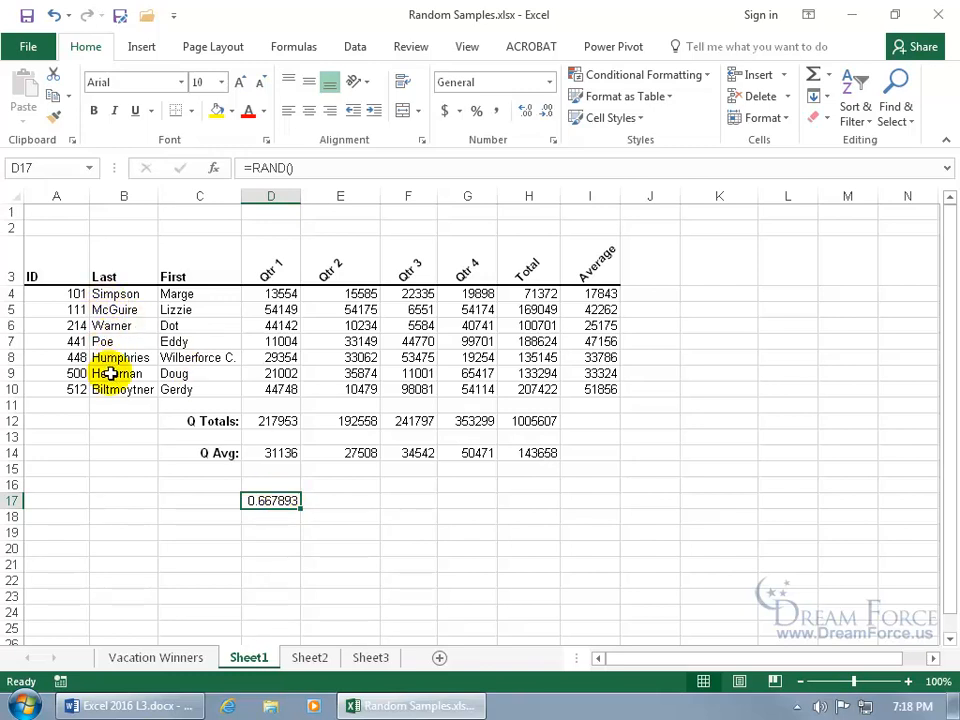
click(340, 169)
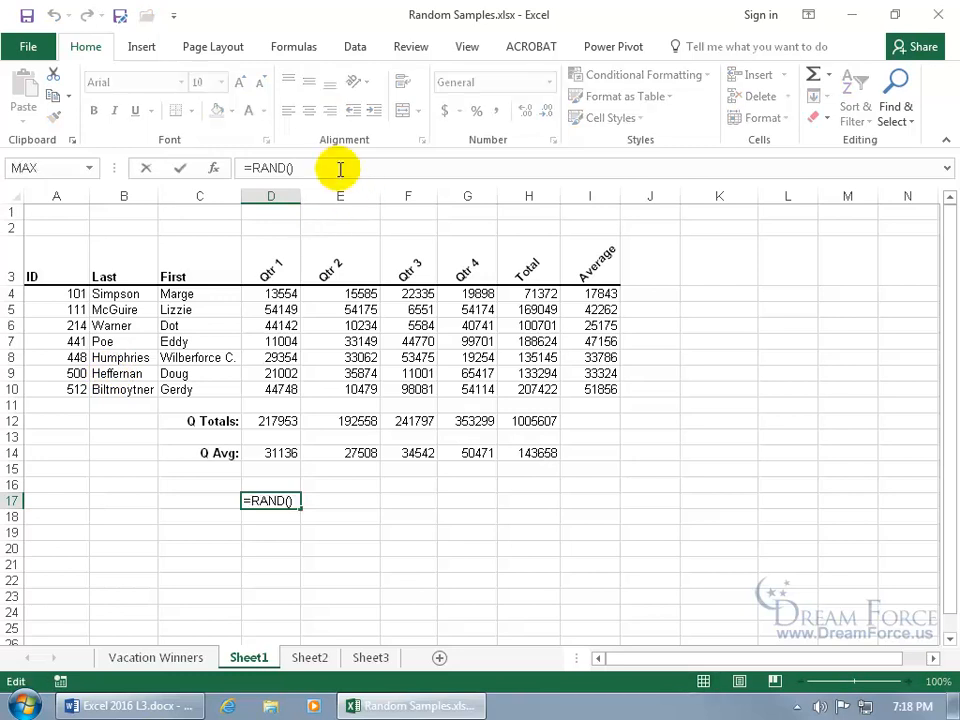
text(<)
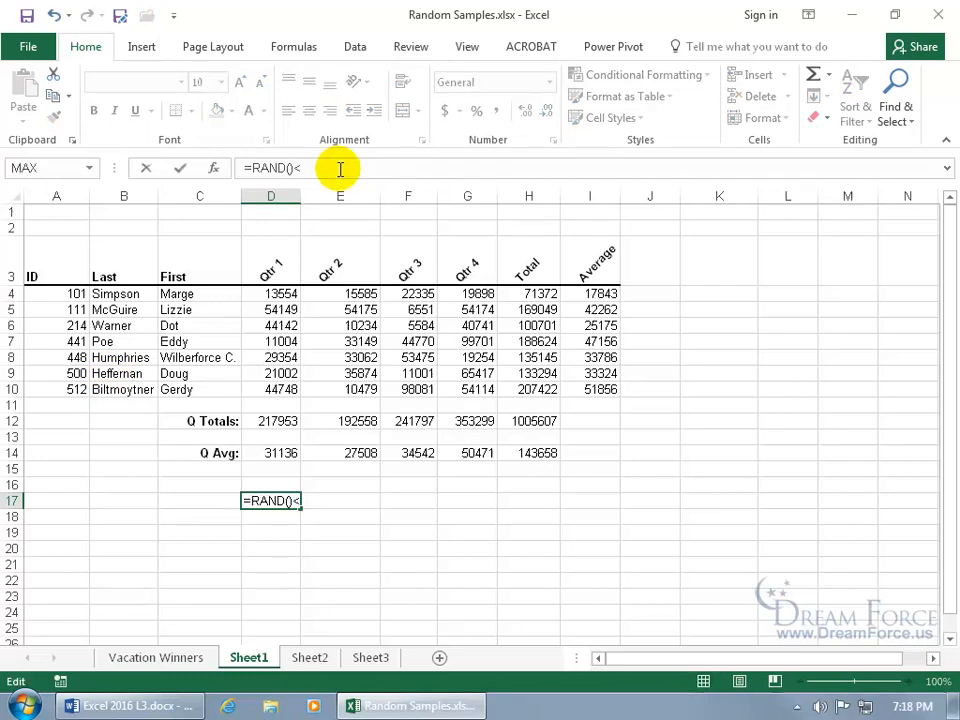
text(0.05)
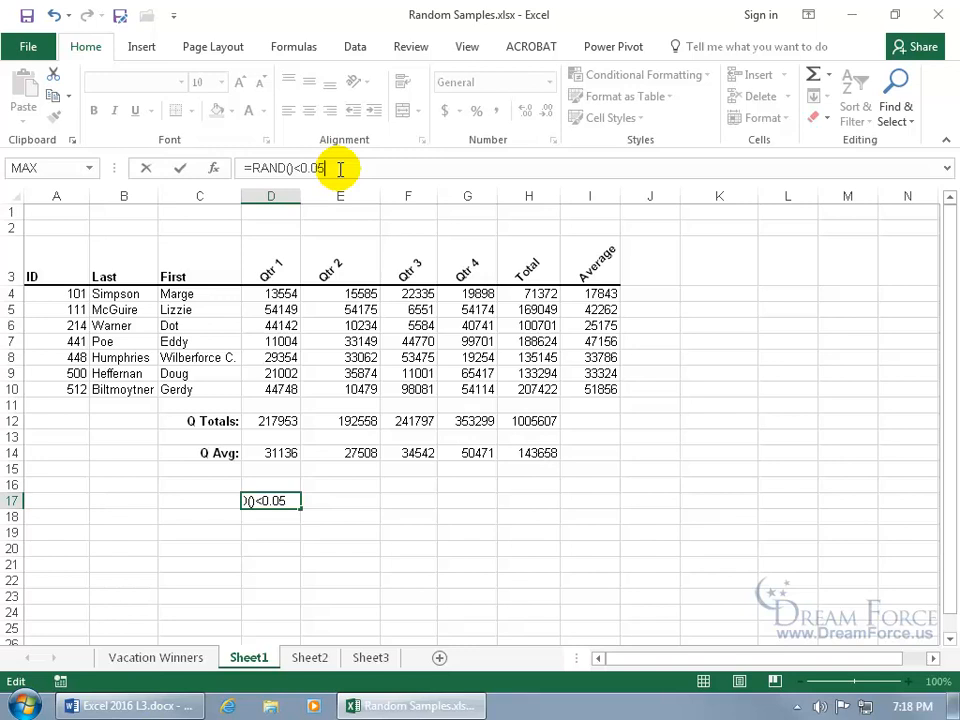
key(Return)
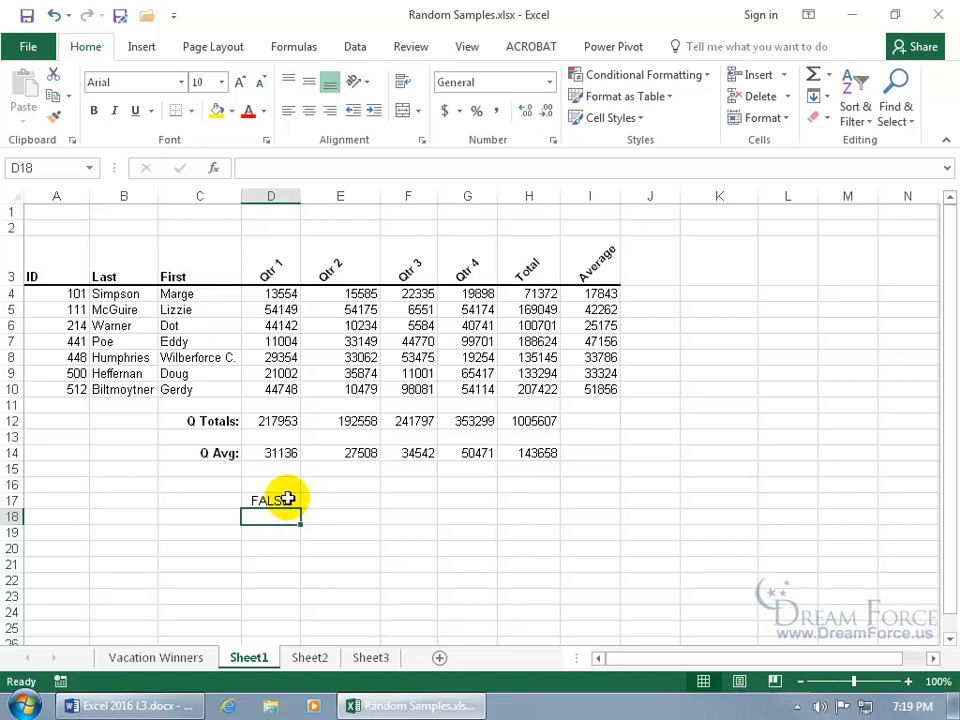
click(288, 487)
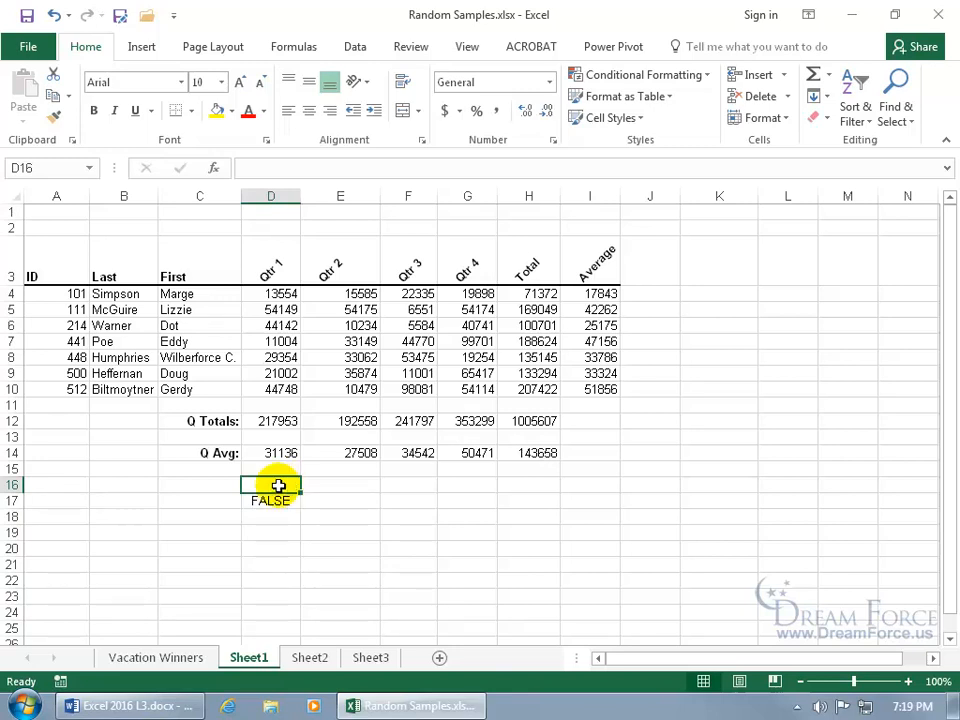
click(276, 501)
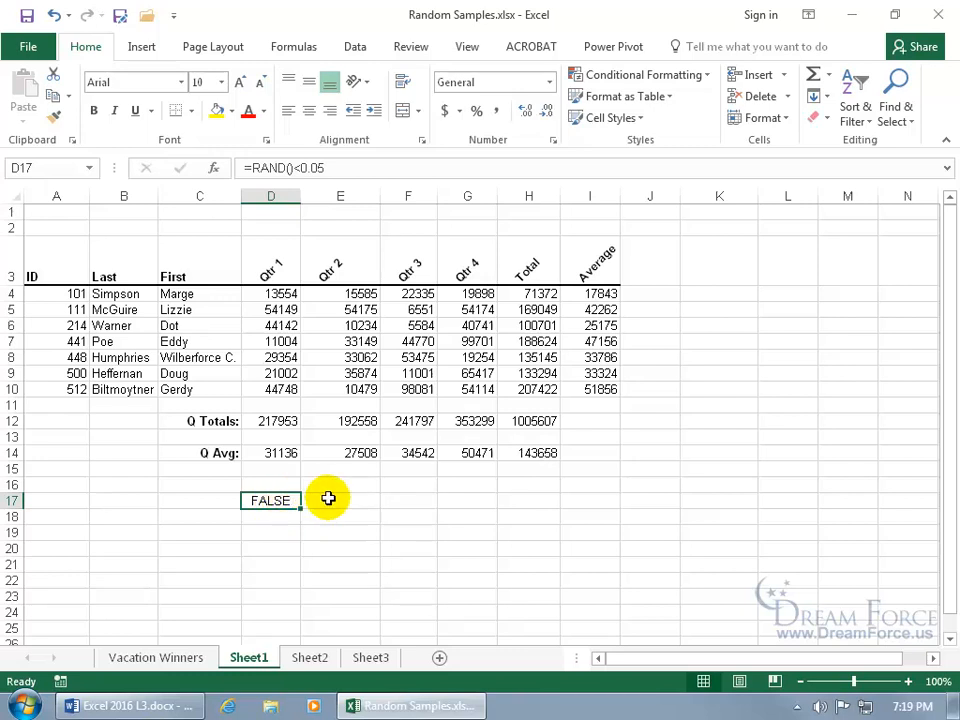
Start an Advanced Filter and set its list range to the employee IDs and names in A4:C10 of Sheet1
click(405, 500)
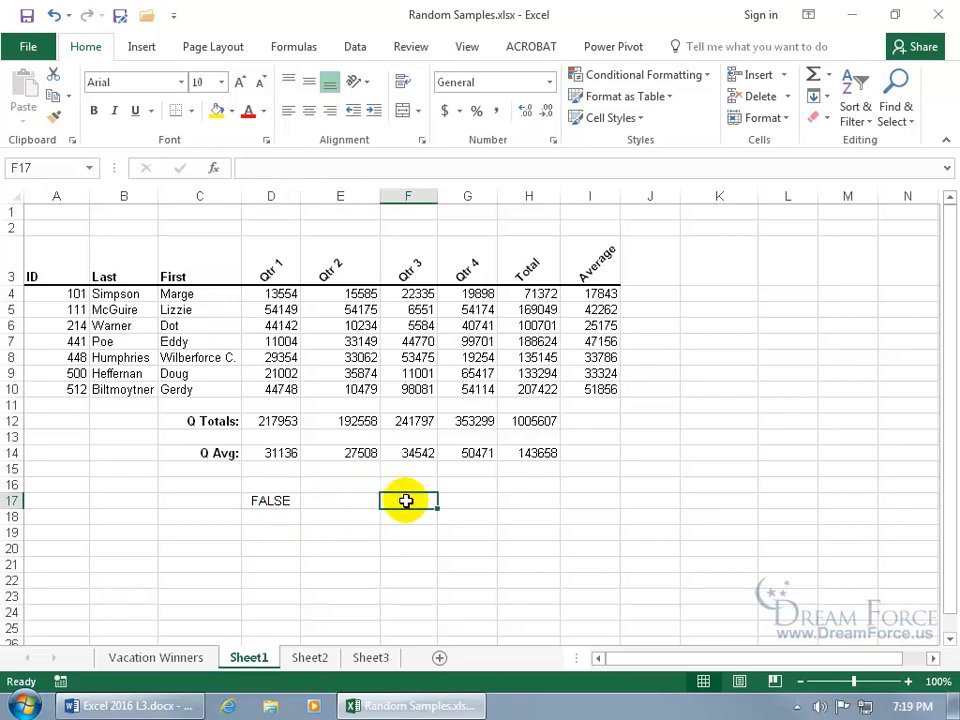
click(357, 48)
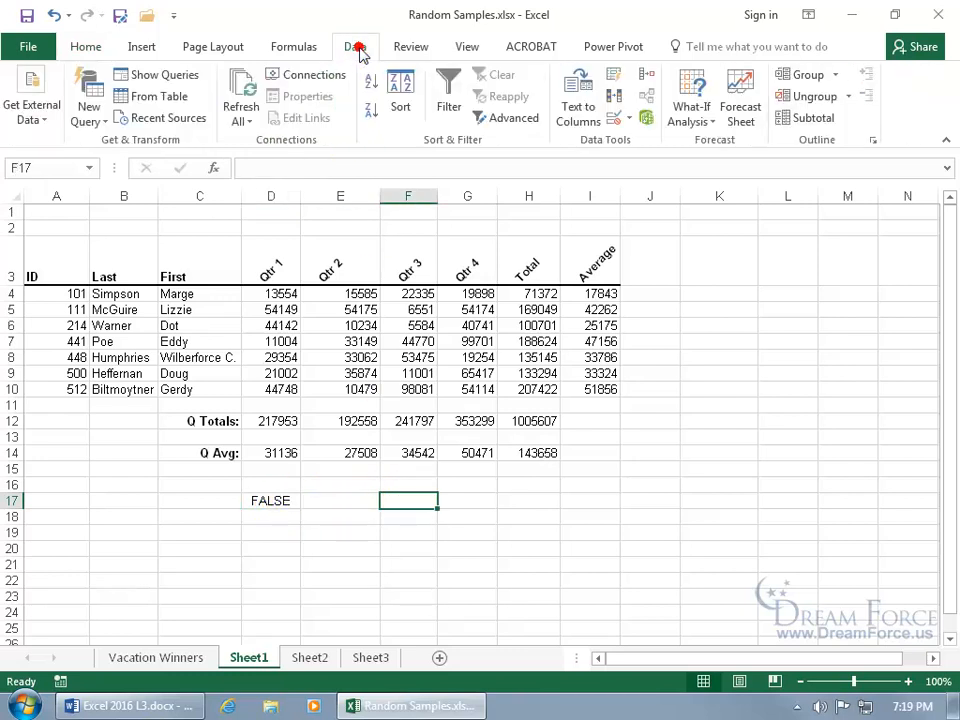
click(502, 120)
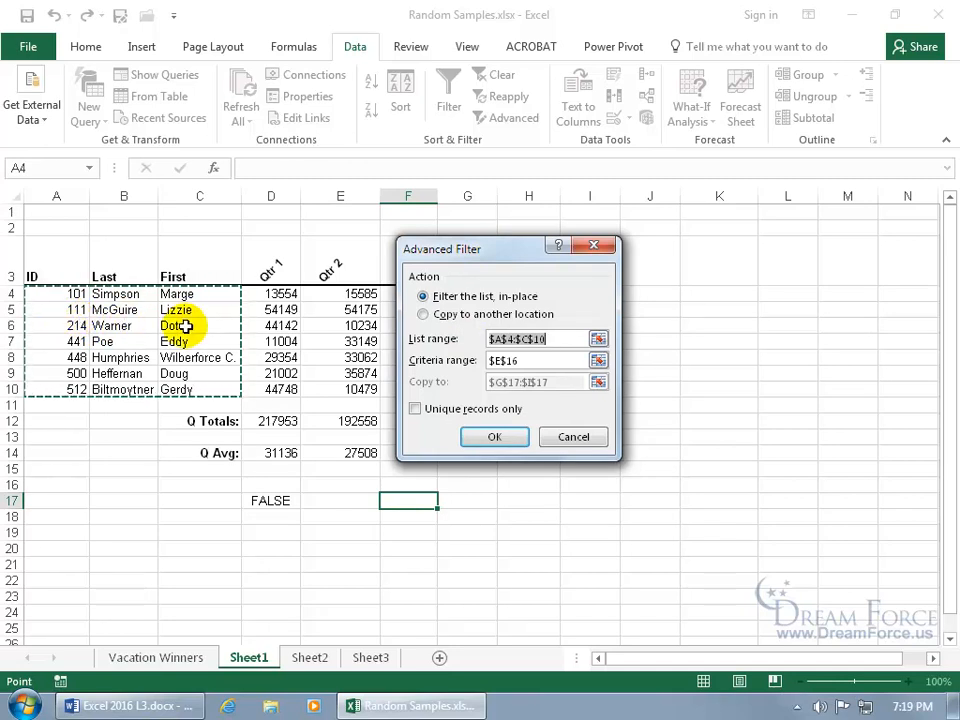
click(497, 336)
key(BackSpace)
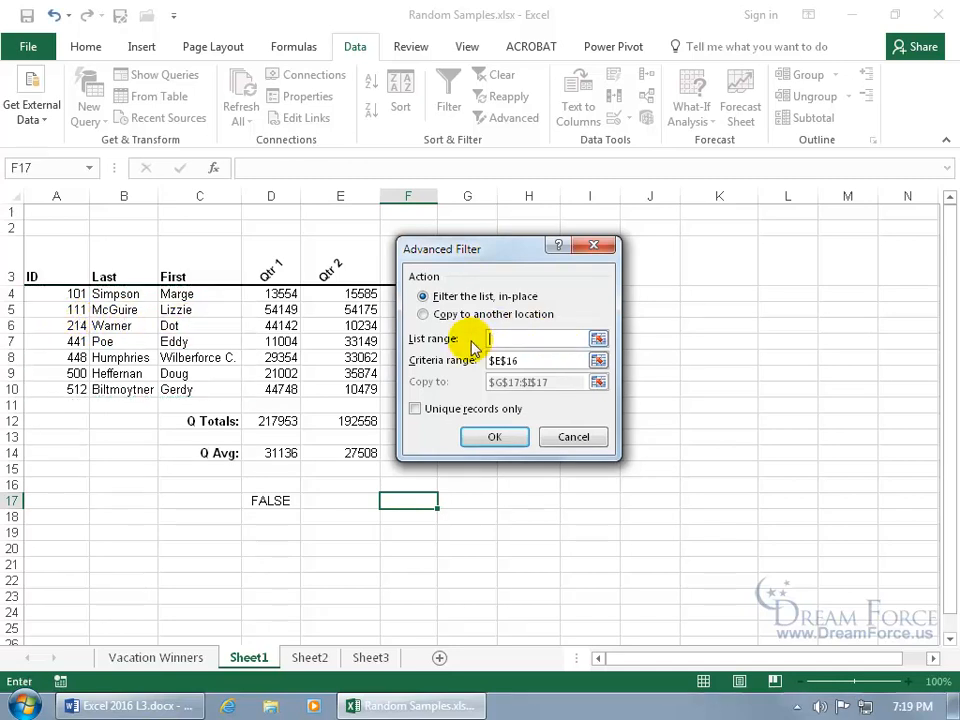
drag(75, 294, 210, 390)
Set the Advanced Filter's criteria range to D16:D17, the blank cell plus the random formula below it
click(549, 361)
key(BackSpace)
key(BackSpace)
key(BackSpace)
key(BackSpace)
key(BackSpace)
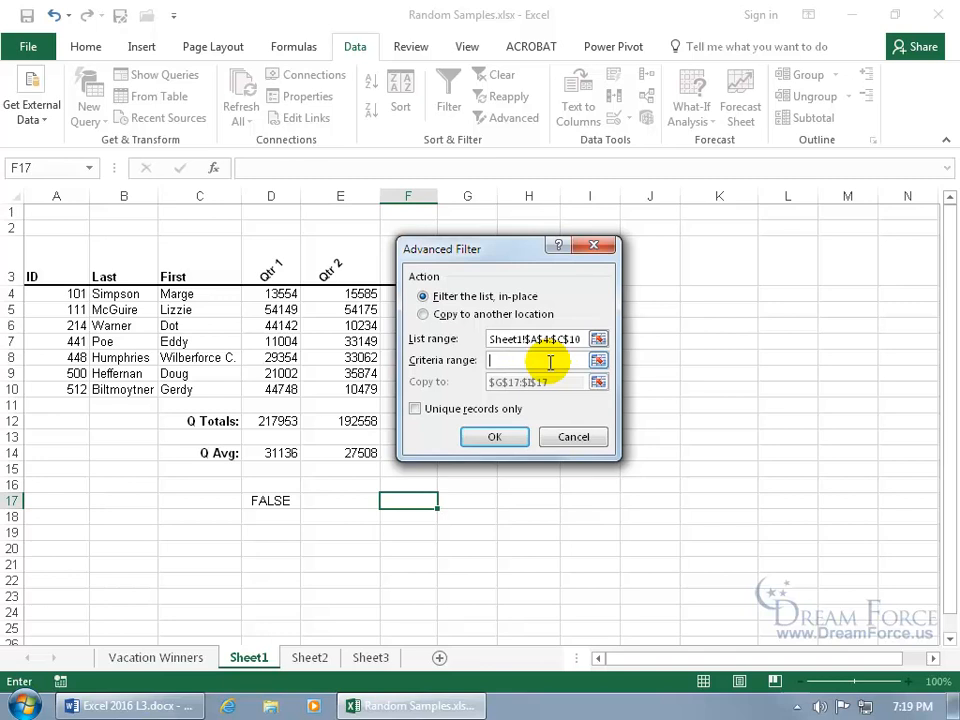
click(597, 361)
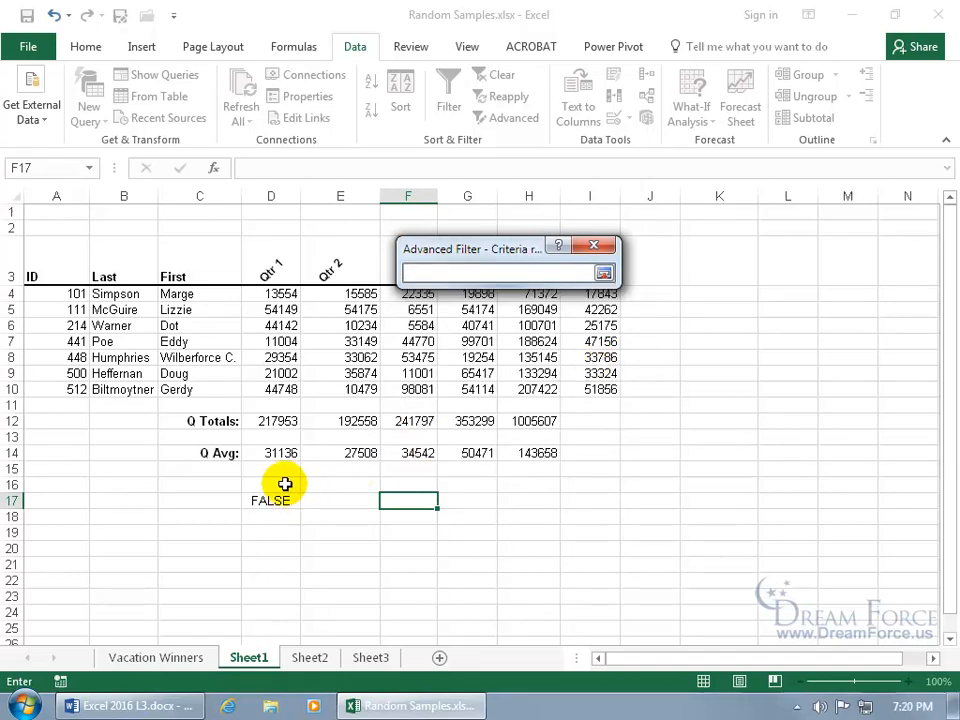
drag(285, 484, 285, 499)
key(Return)
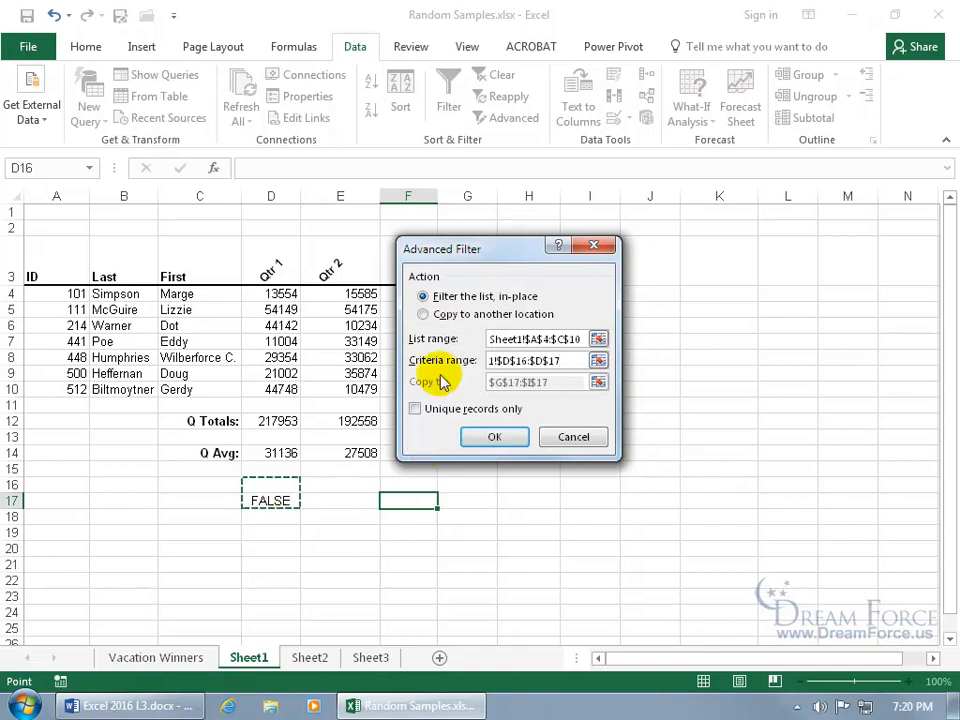
Run the Advanced Filter so that the matching records are copied to another location starting at F17
click(424, 315)
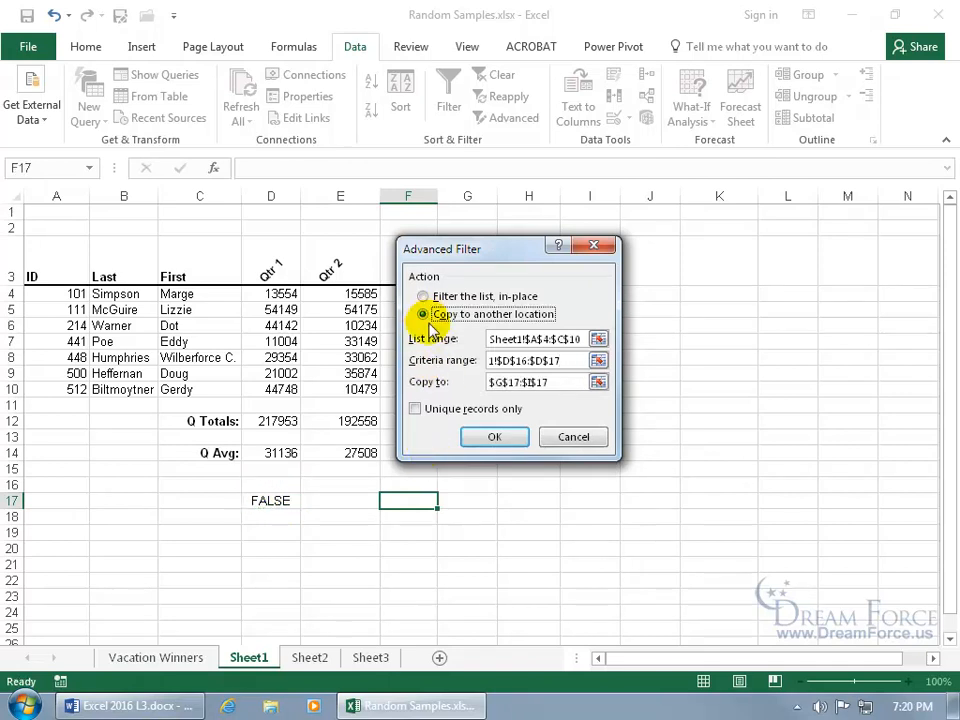
drag(561, 382, 486, 390)
key(BackSpace)
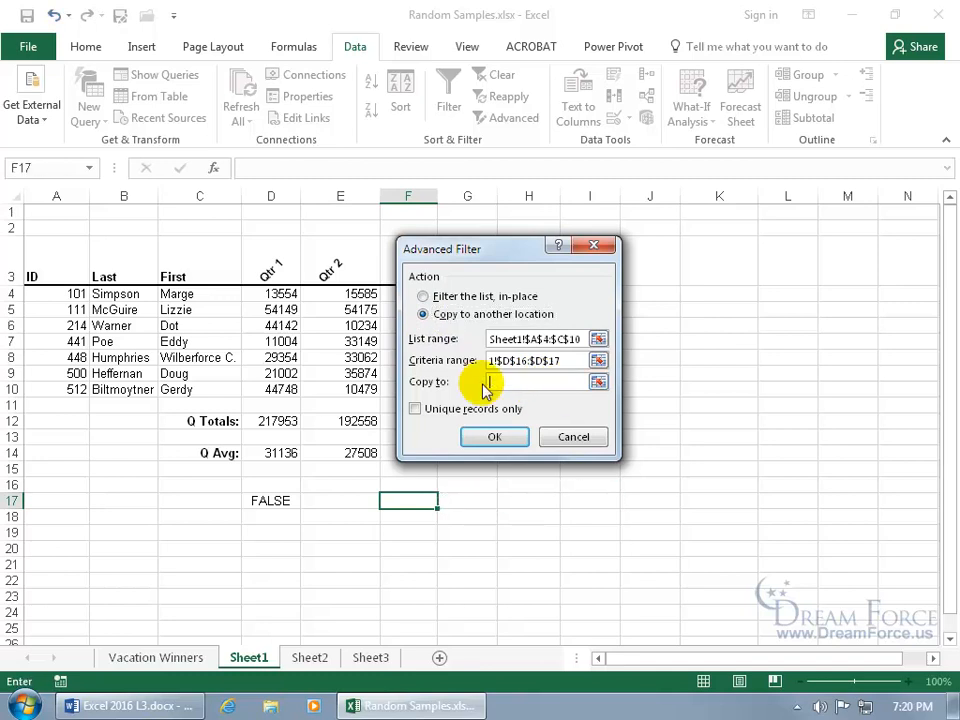
click(418, 500)
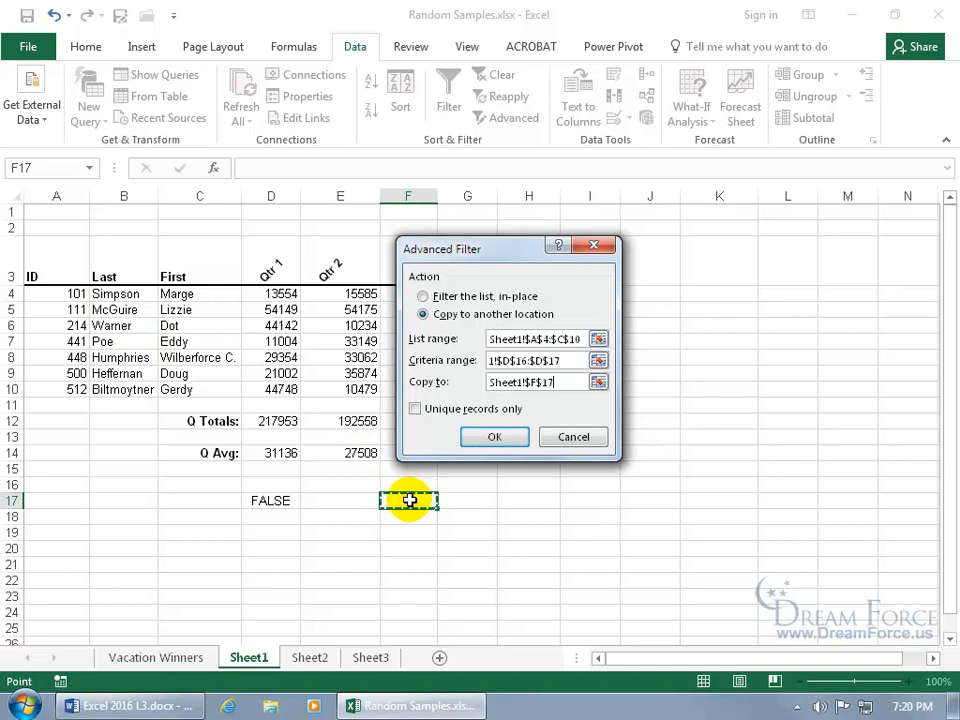
click(494, 439)
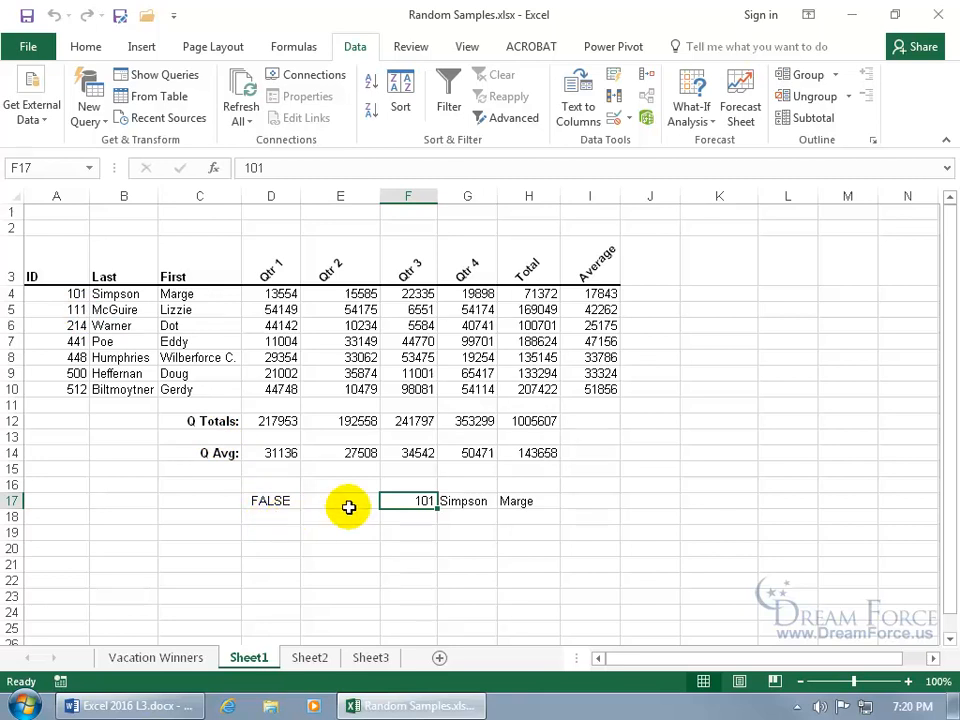
Clear the extracted record from F17:H17 and the sampling formula from D17
drag(405, 500, 525, 500)
key(Delete)
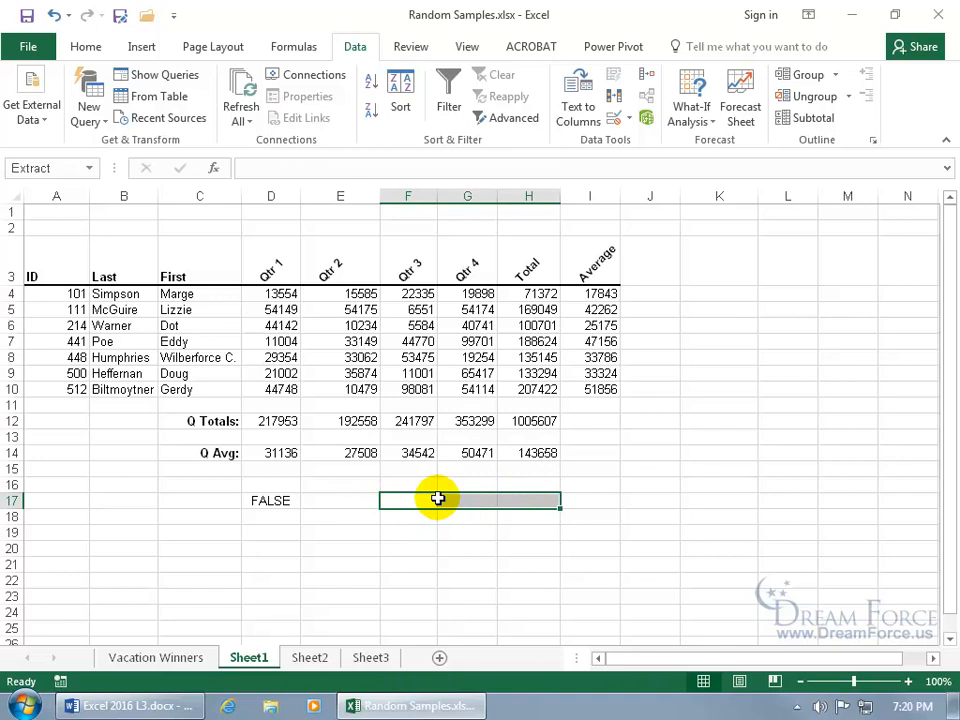
click(282, 500)
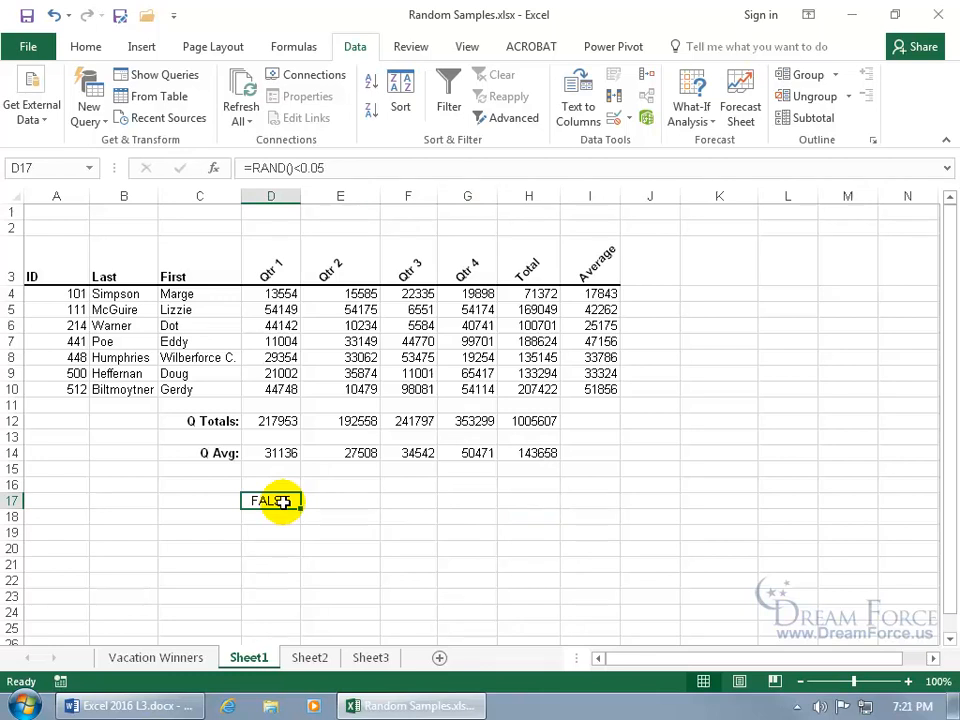
key(Delete)
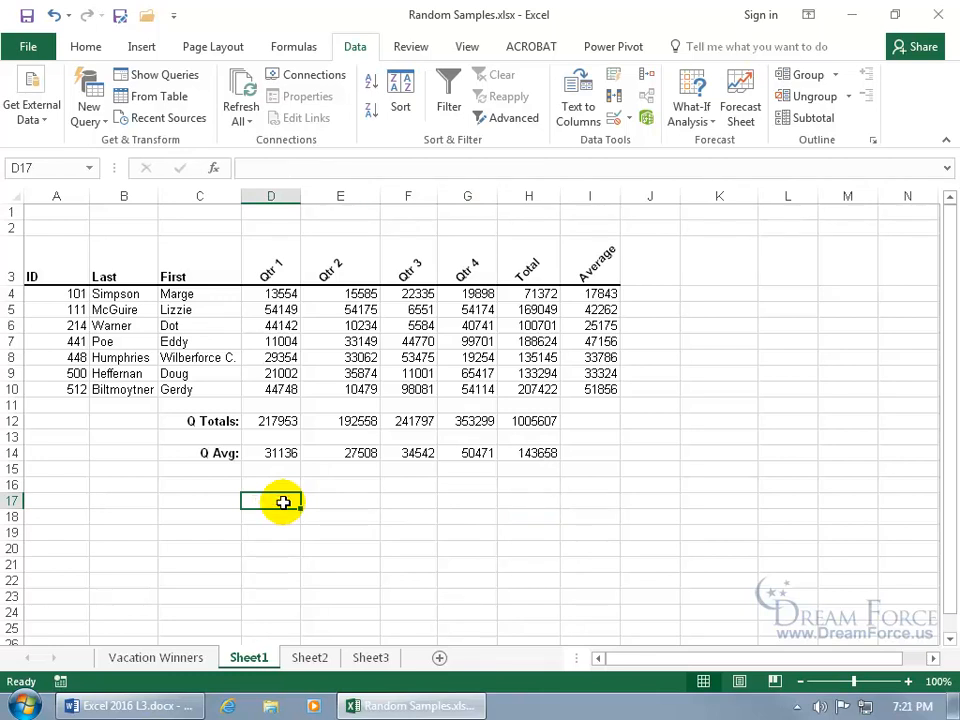
Enter the 50 percent sampling criterion =RAND()<0.50 in D17
text(=rand)
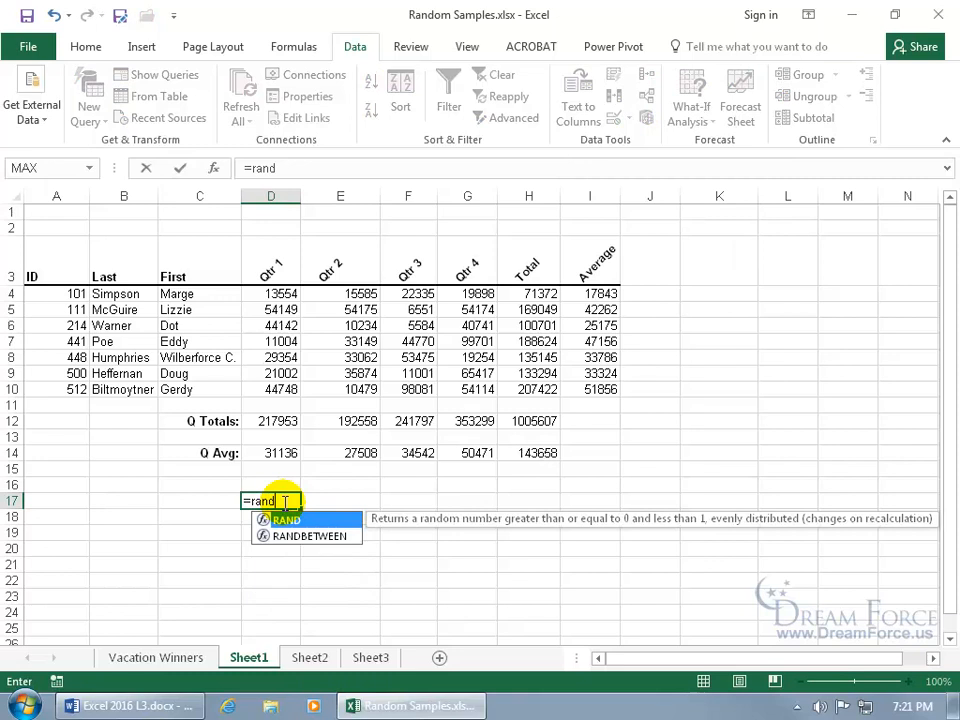
key(Tab)
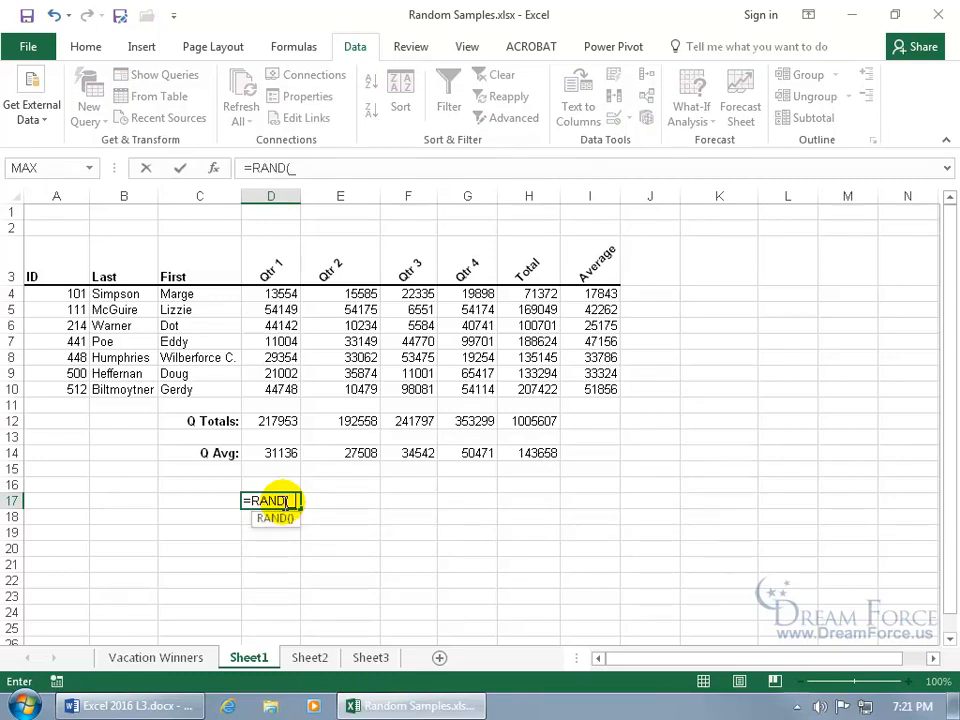
text())
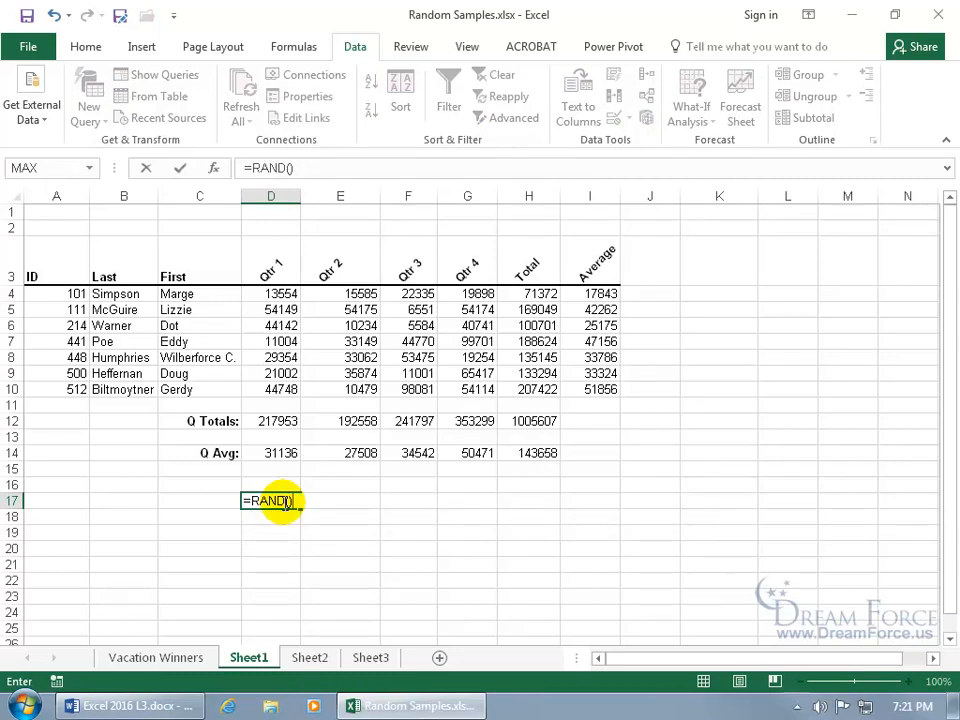
text(<0.50)
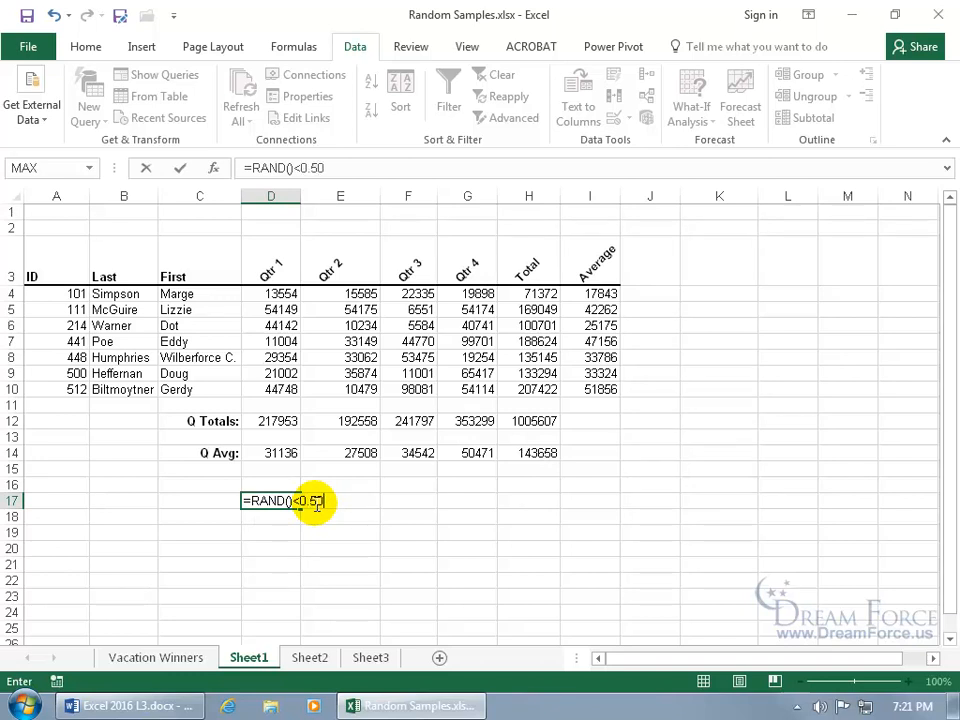
key(Return)
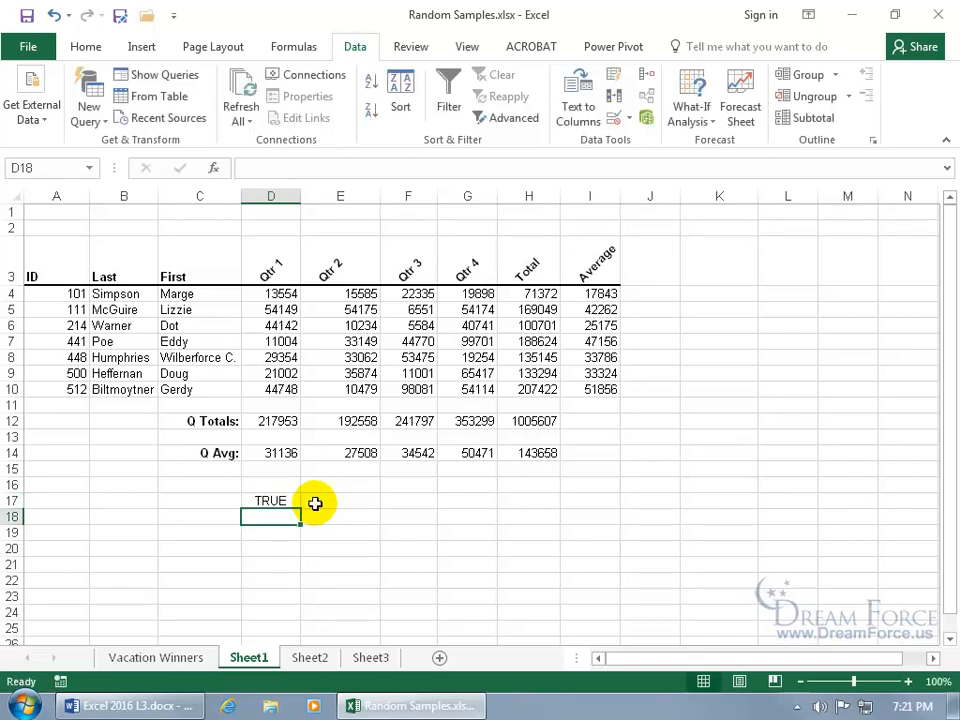
Run an Advanced Filter on A4:C10 with criteria range D16:D17, copying the sampled records to F17
click(384, 501)
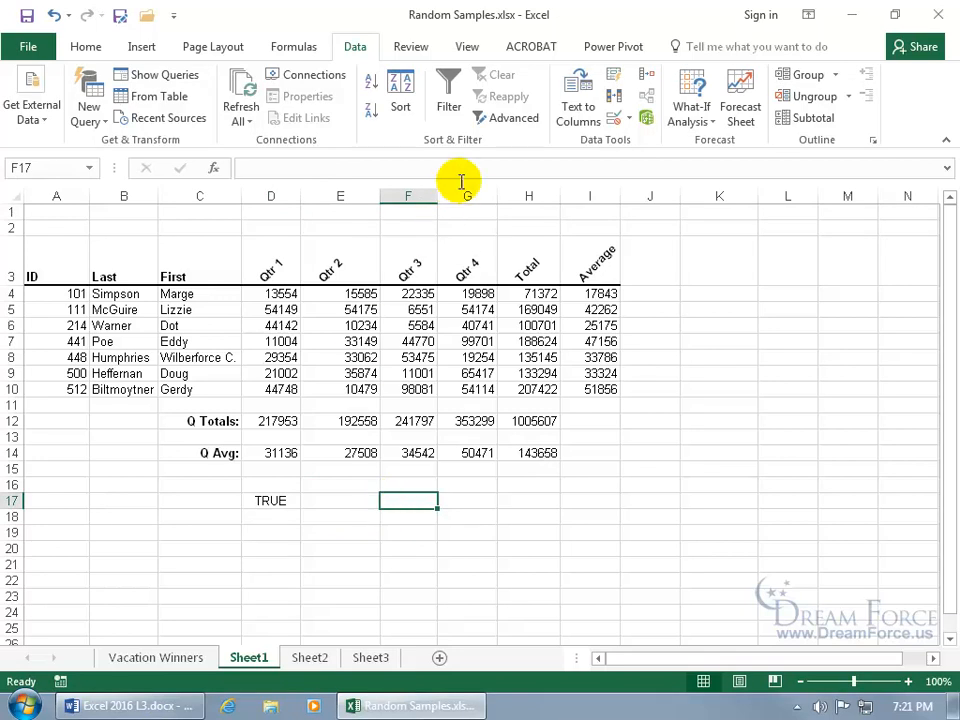
click(514, 118)
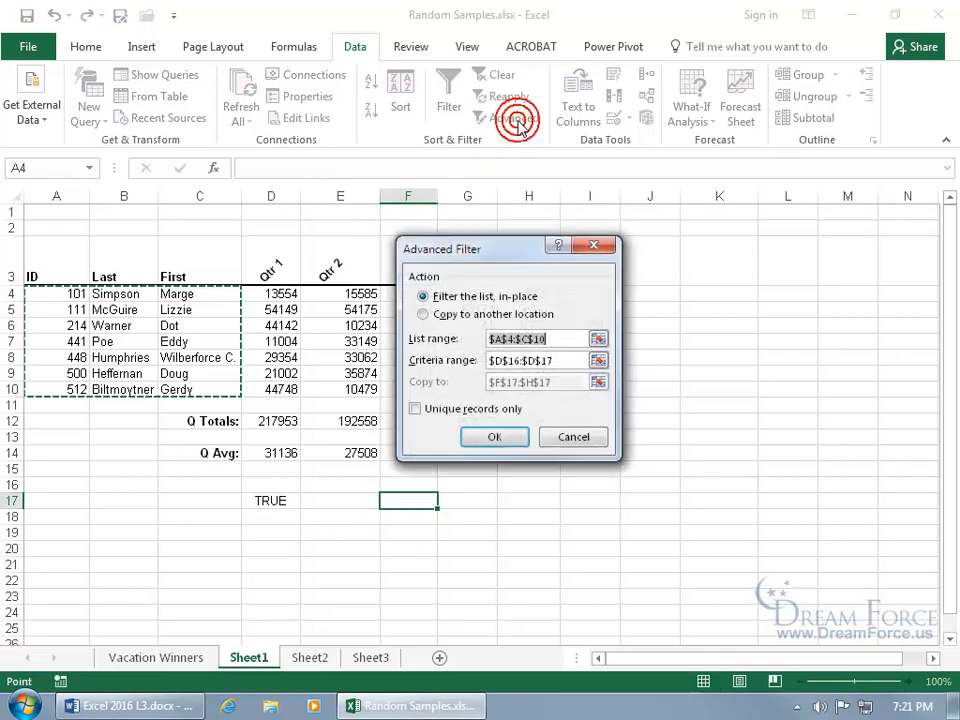
click(467, 313)
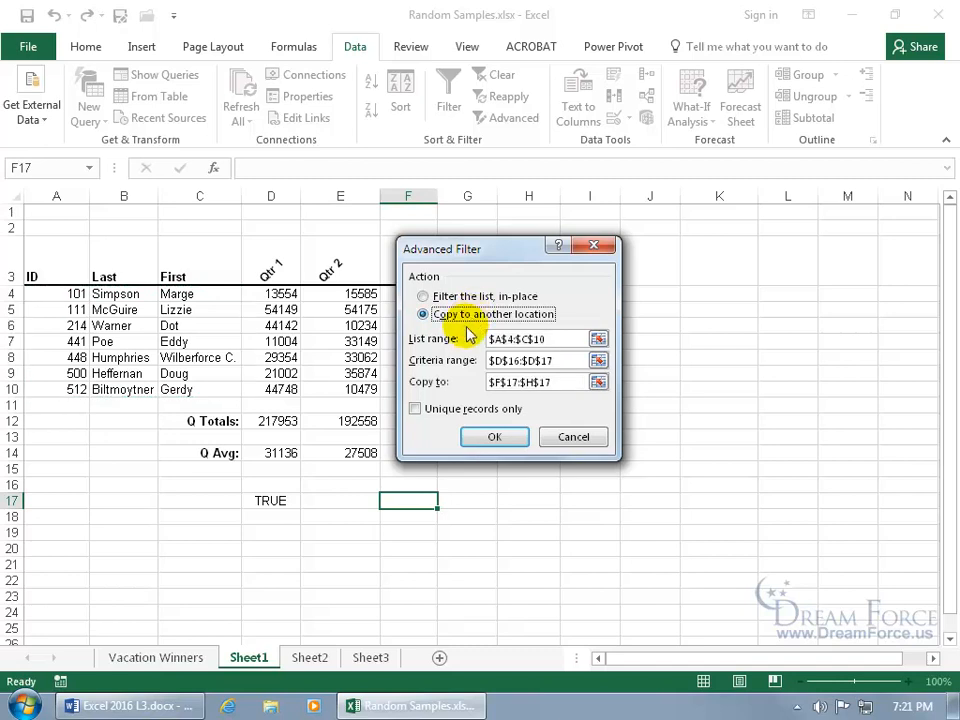
click(563, 360)
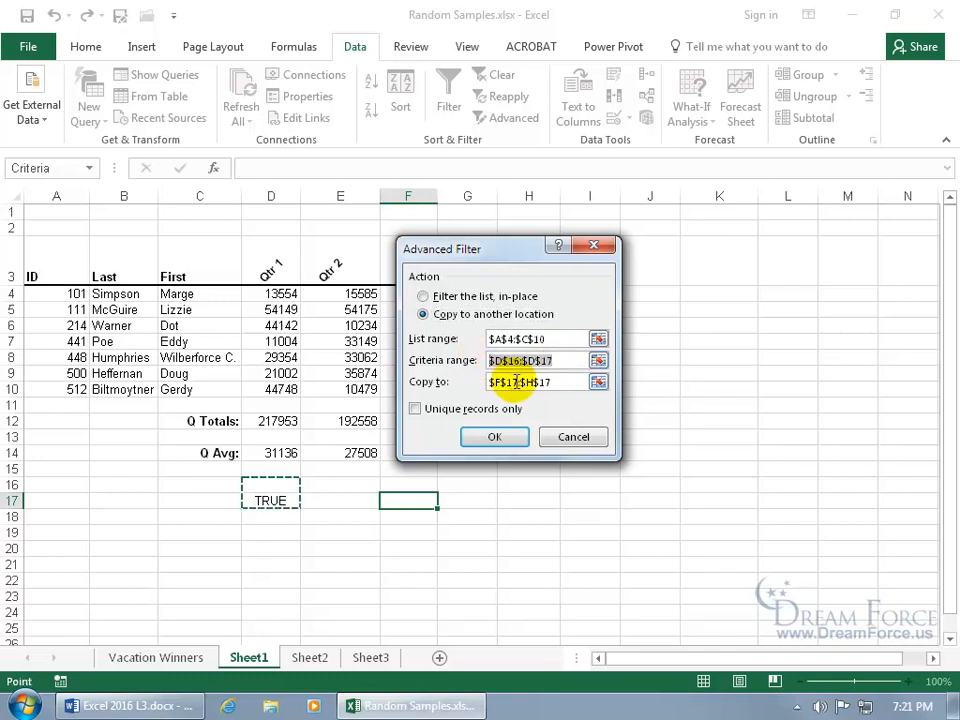
click(520, 383)
drag(552, 381, 487, 388)
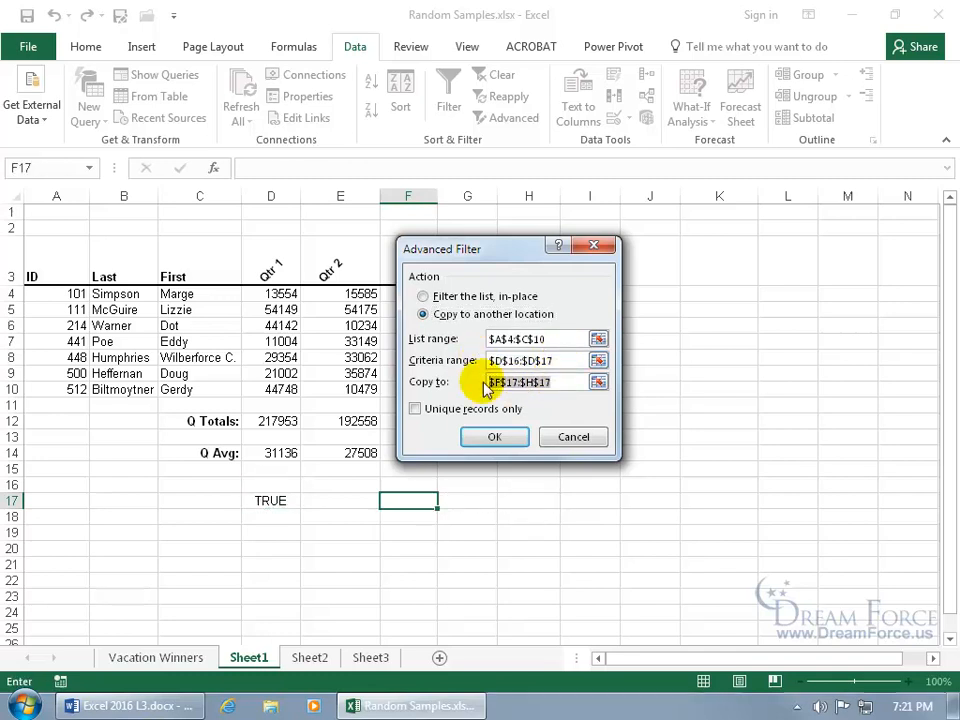
key(BackSpace)
click(428, 498)
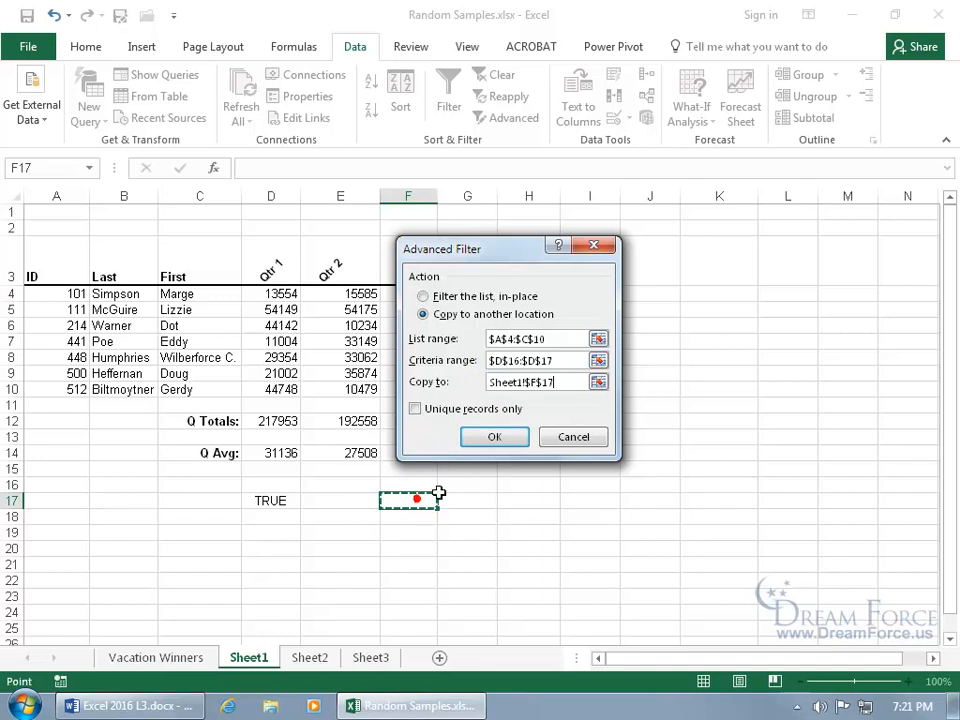
click(500, 438)
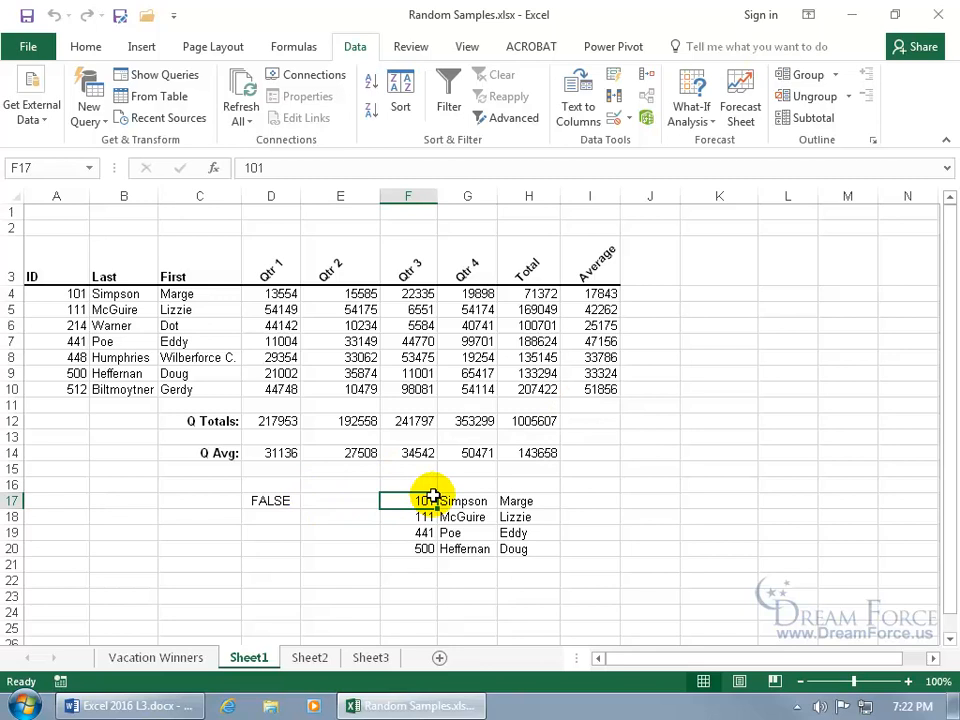
Clear the sampling criterion and all extracted records from the area below the quarterly averages
drag(260, 485, 604, 588)
key(Delete)
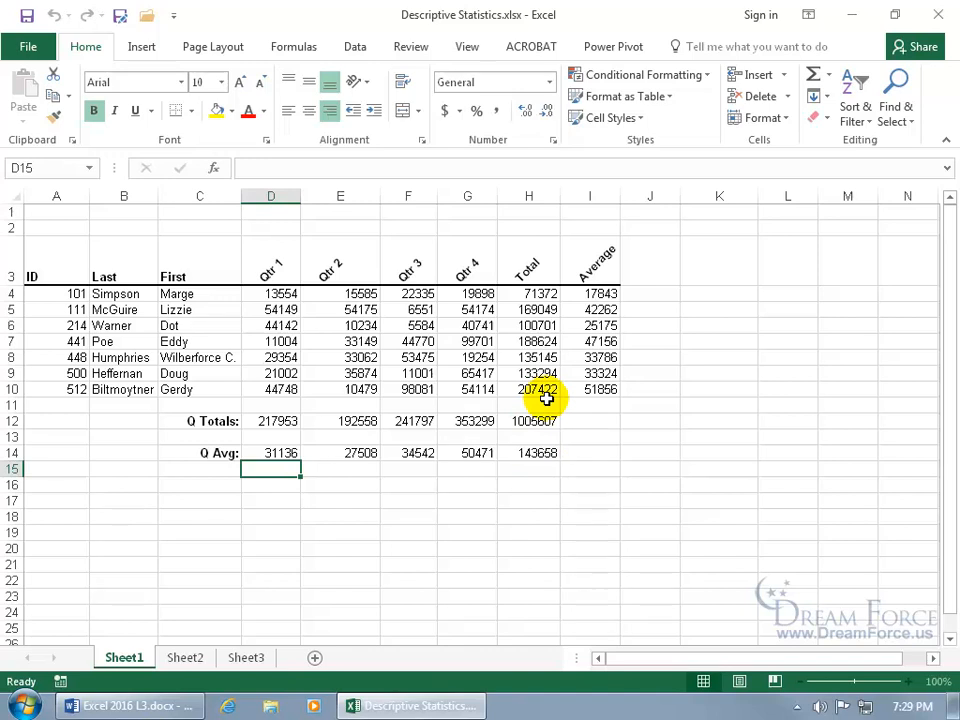
Check in the list of available Excel add-ins whether the Analysis ToolPak is enabled, leaving the selection as it is
click(18, 47)
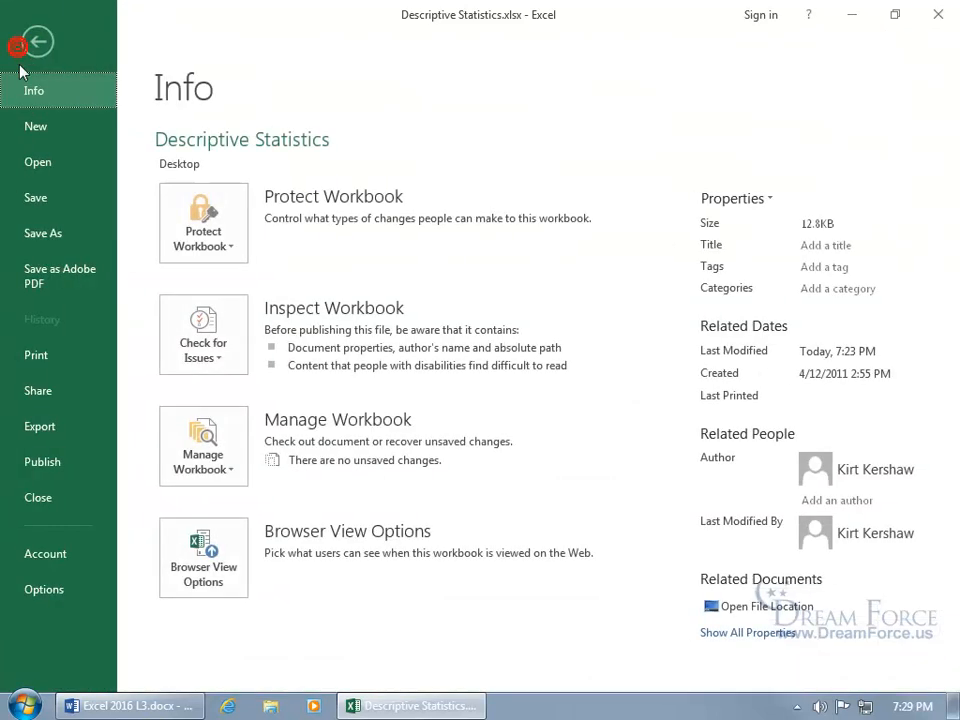
click(42, 590)
click(108, 286)
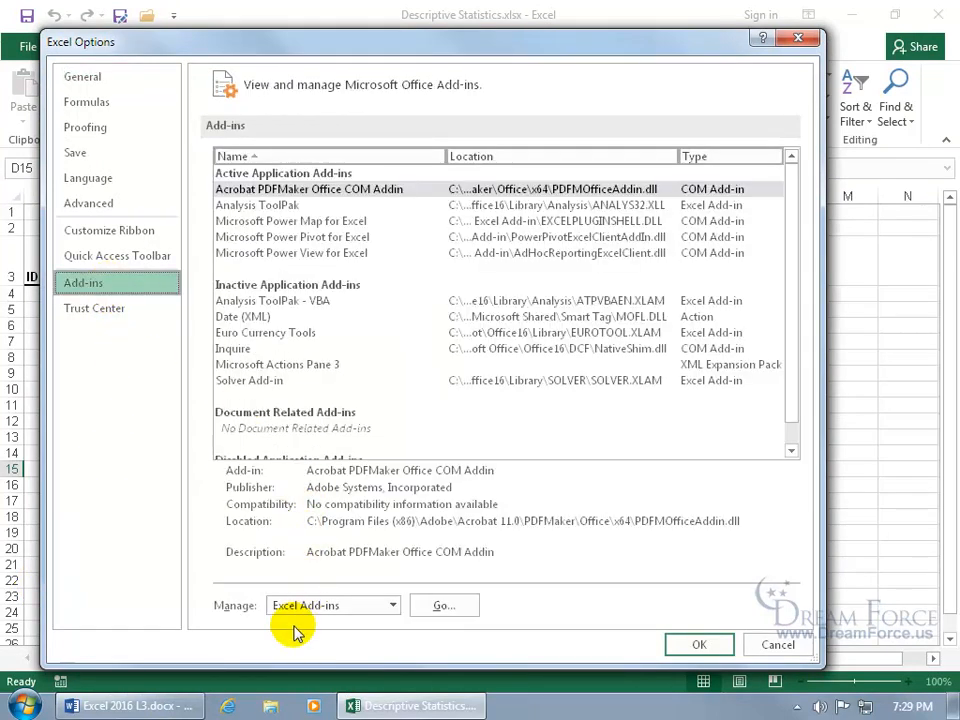
click(440, 606)
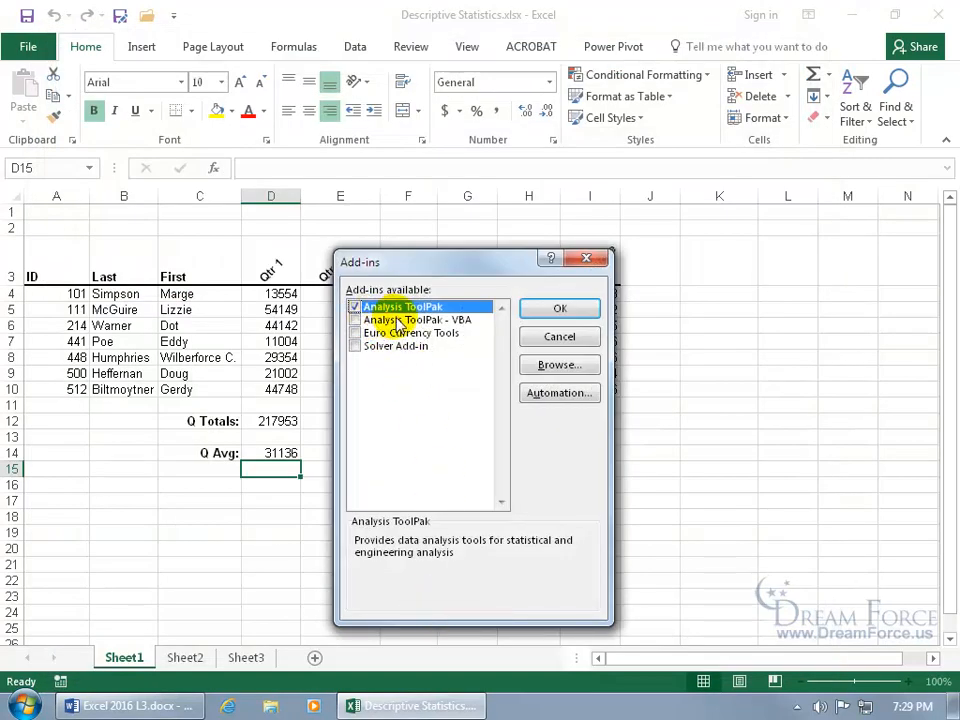
click(557, 336)
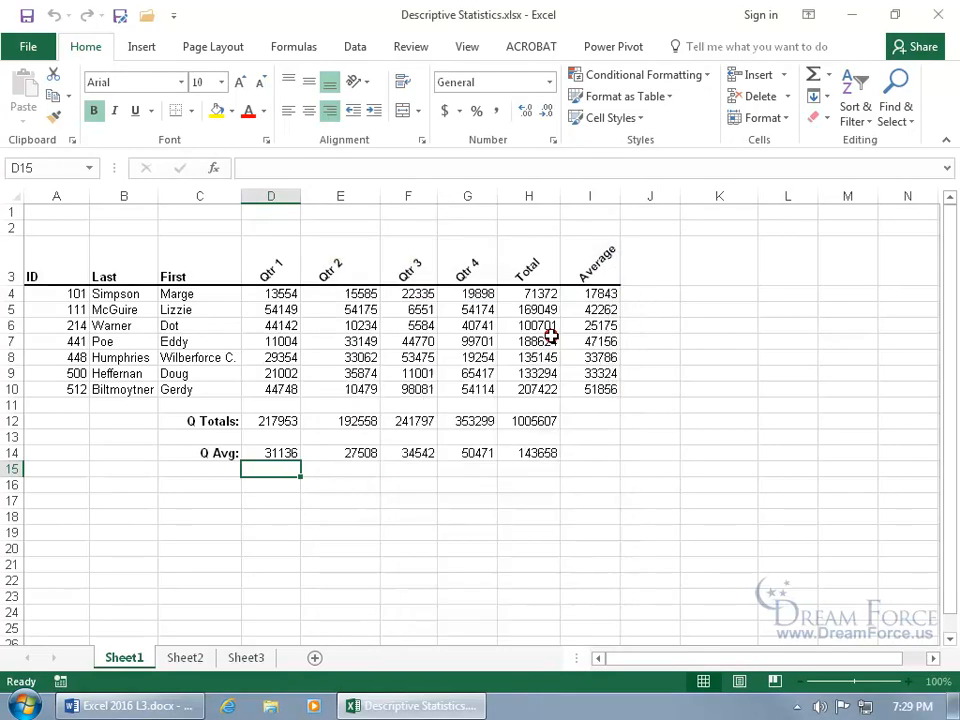
Start the Descriptive Statistics analysis tool and set its input range to the Qtr 2 values in E4:E10
click(356, 46)
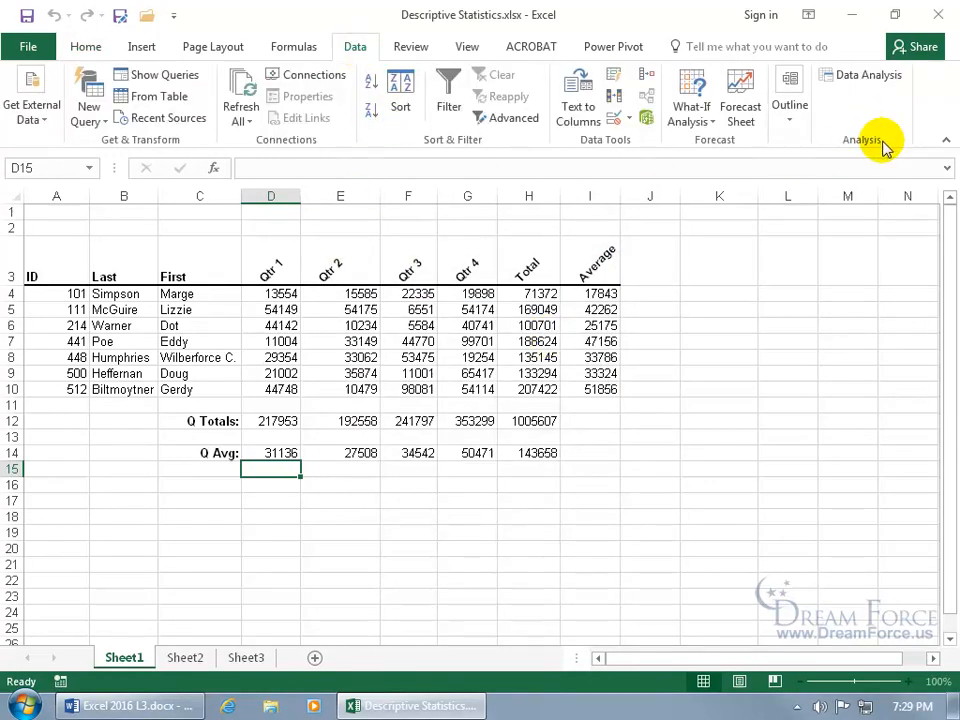
click(857, 80)
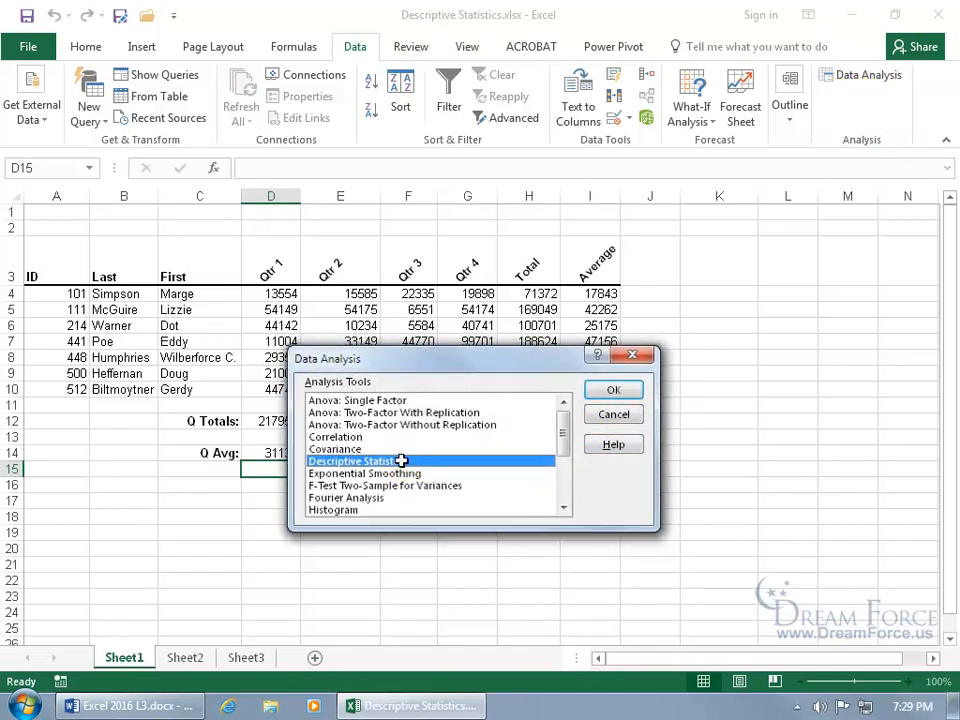
double_click(400, 460)
drag(402, 288, 597, 270)
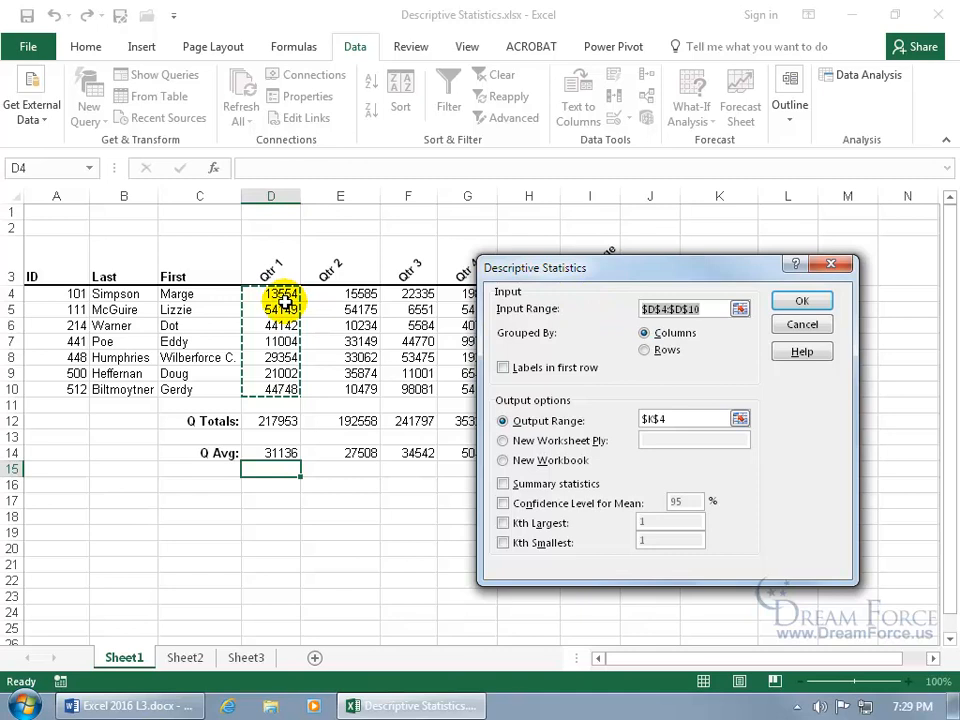
drag(703, 310, 632, 309)
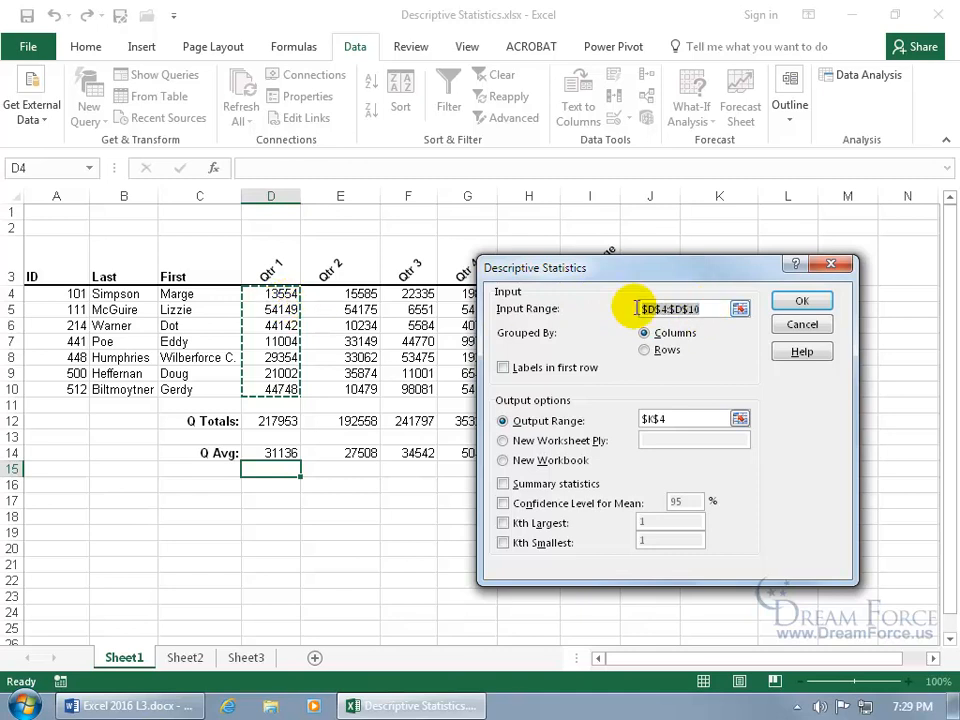
key(Delete)
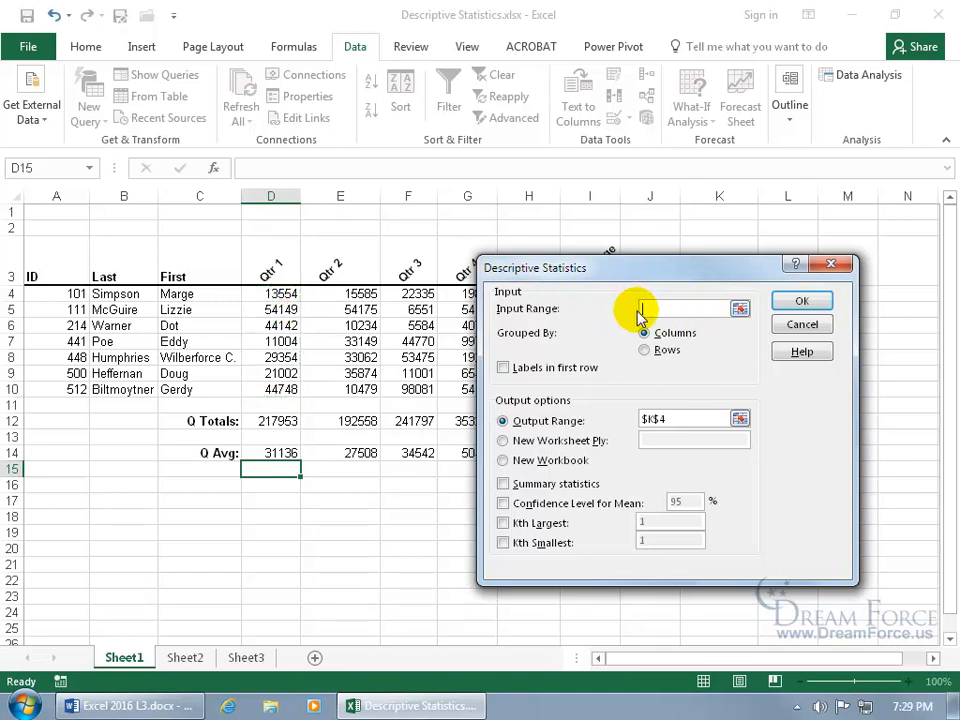
click(740, 311)
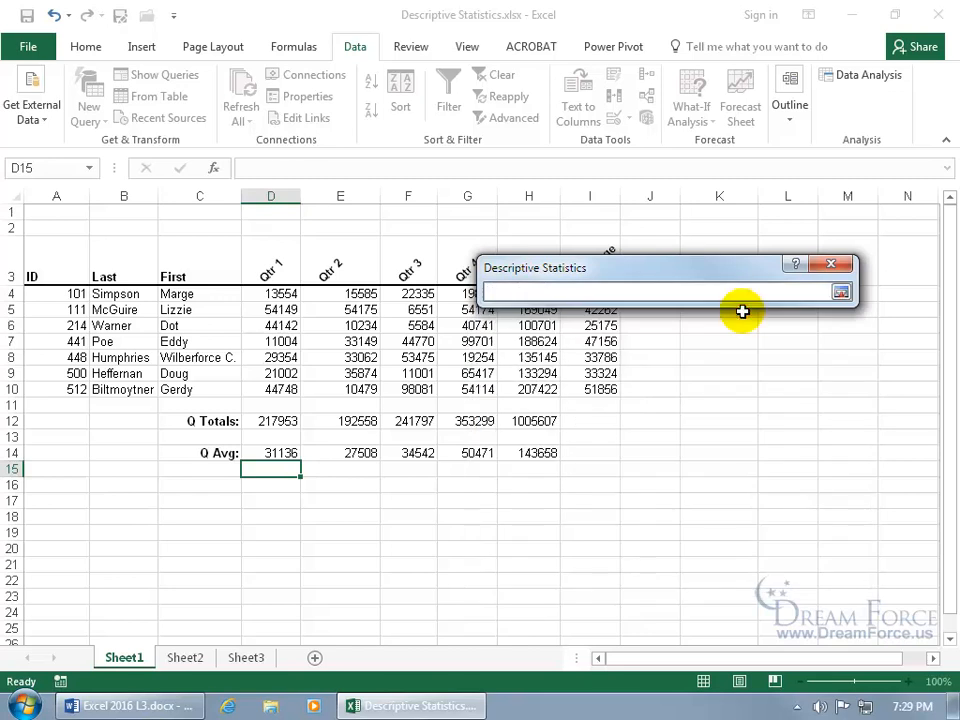
drag(358, 293, 355, 387)
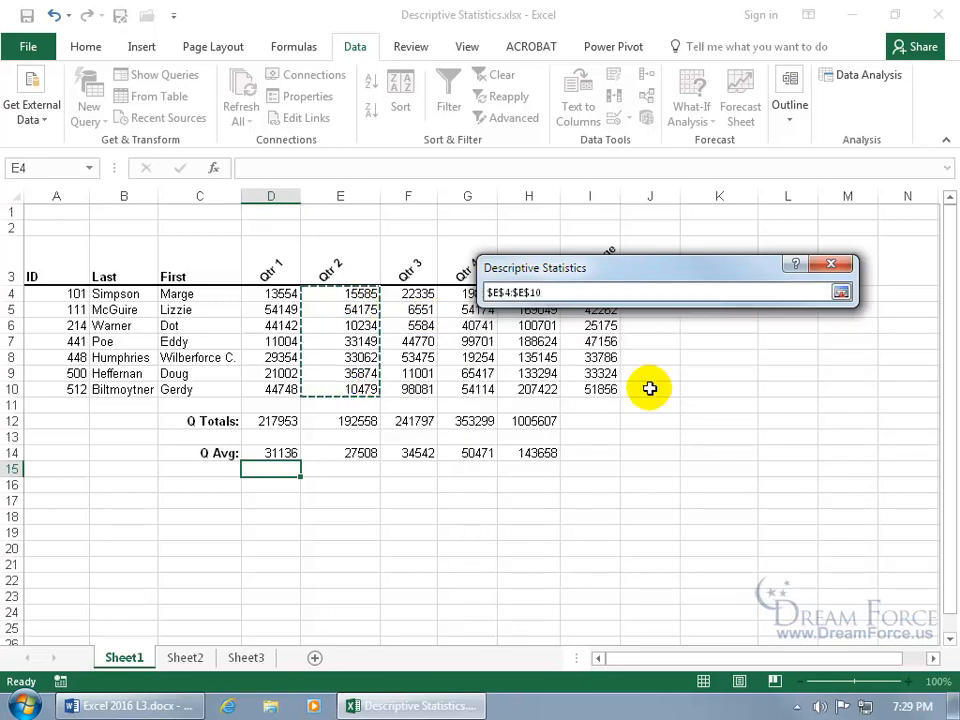
key(Return)
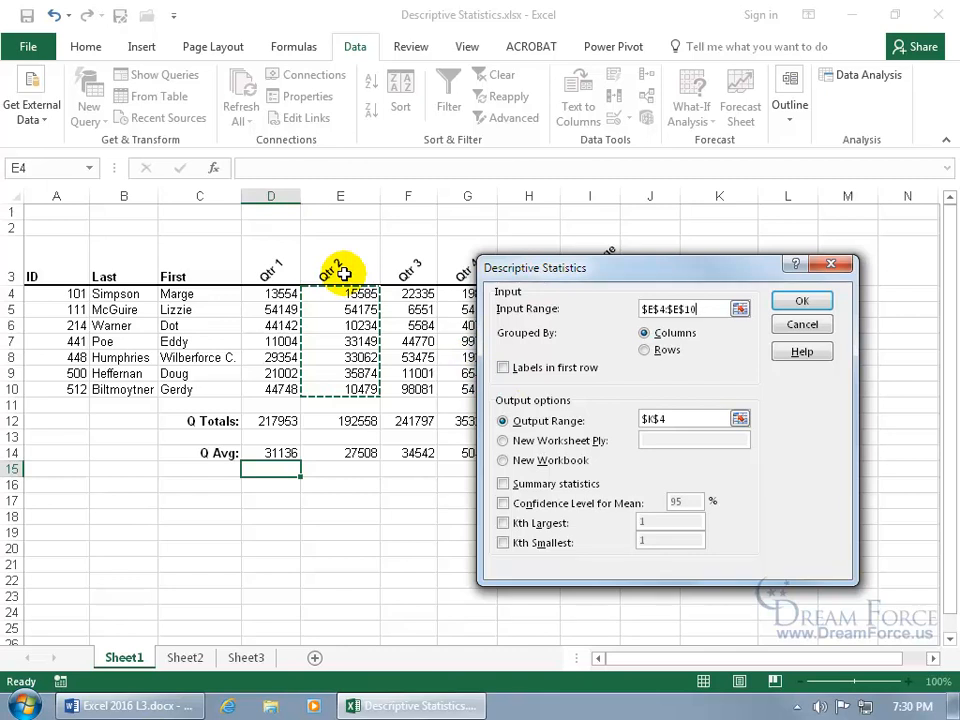
Set the output range to K4, include summary statistics, and run the Descriptive Statistics analysis
click(673, 419)
drag(678, 419, 626, 416)
key(BackSpace)
drag(676, 268, 375, 284)
click(702, 296)
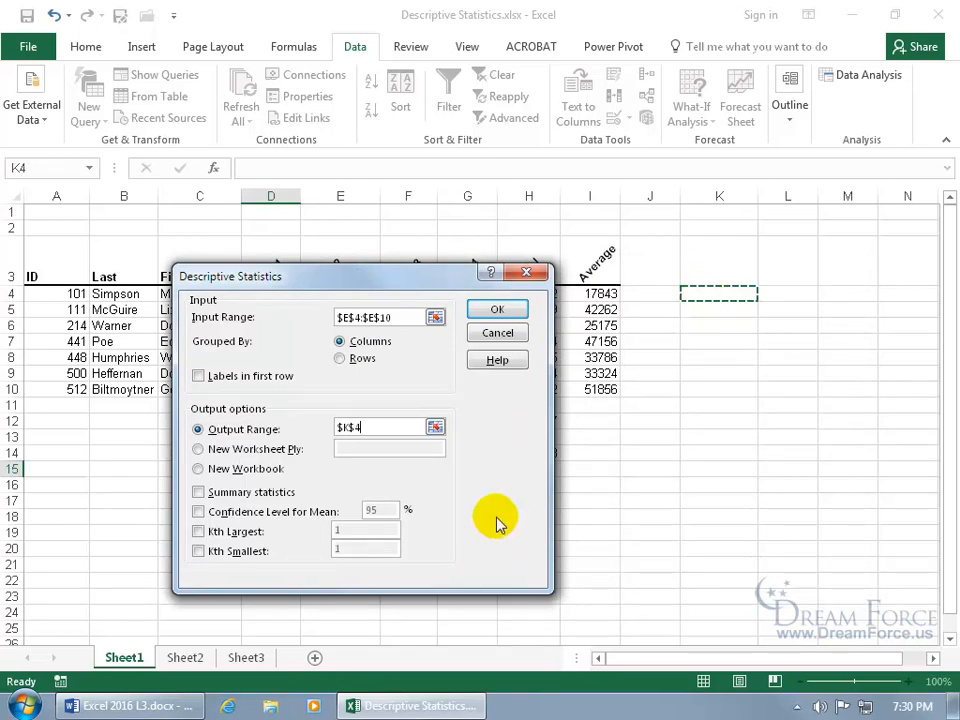
click(199, 492)
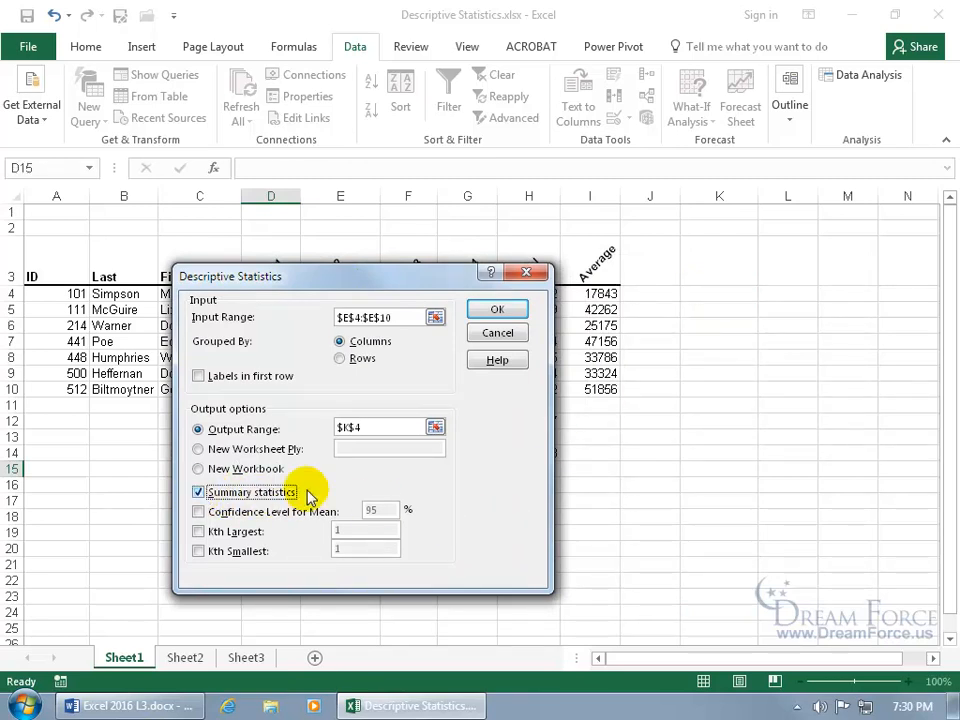
click(497, 310)
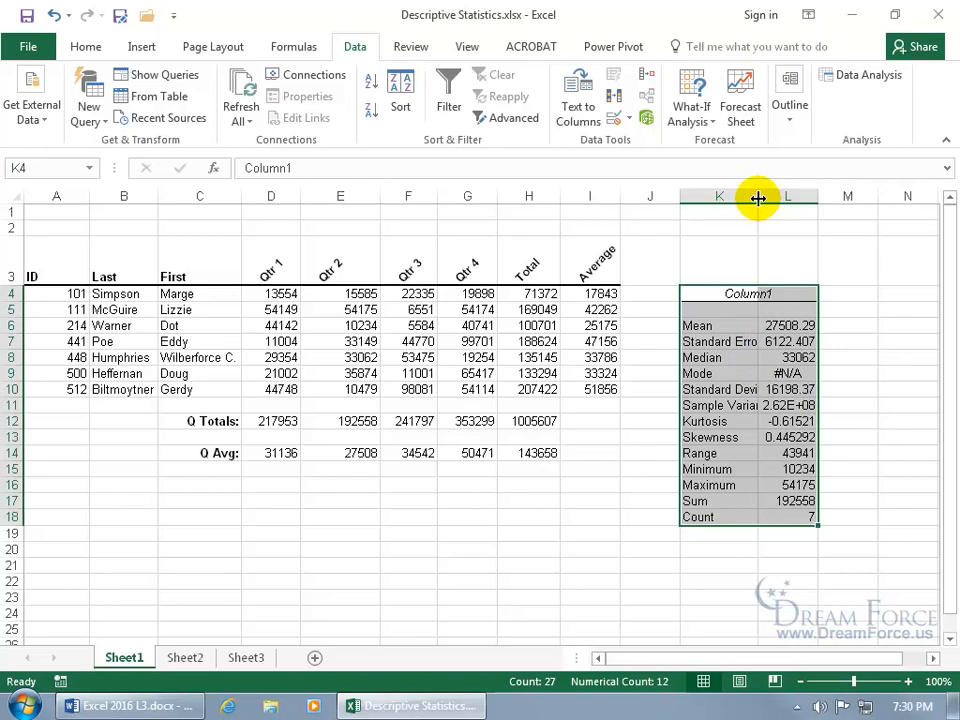
AutoFit columns K and L to the statistics labels and values, and deselect the output range
double_click(758, 198)
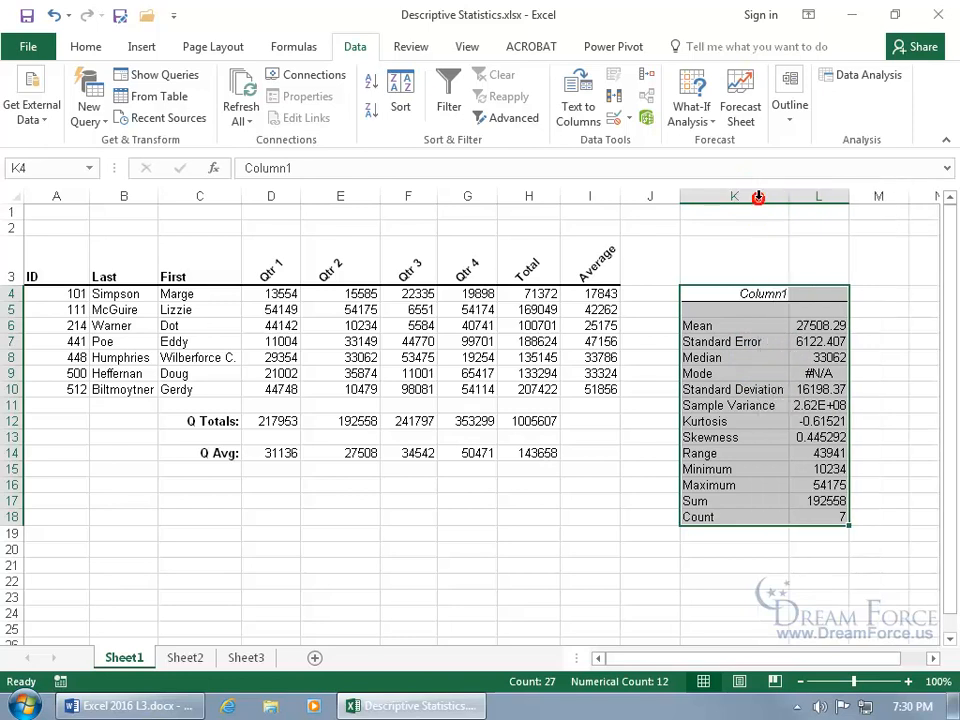
double_click(848, 198)
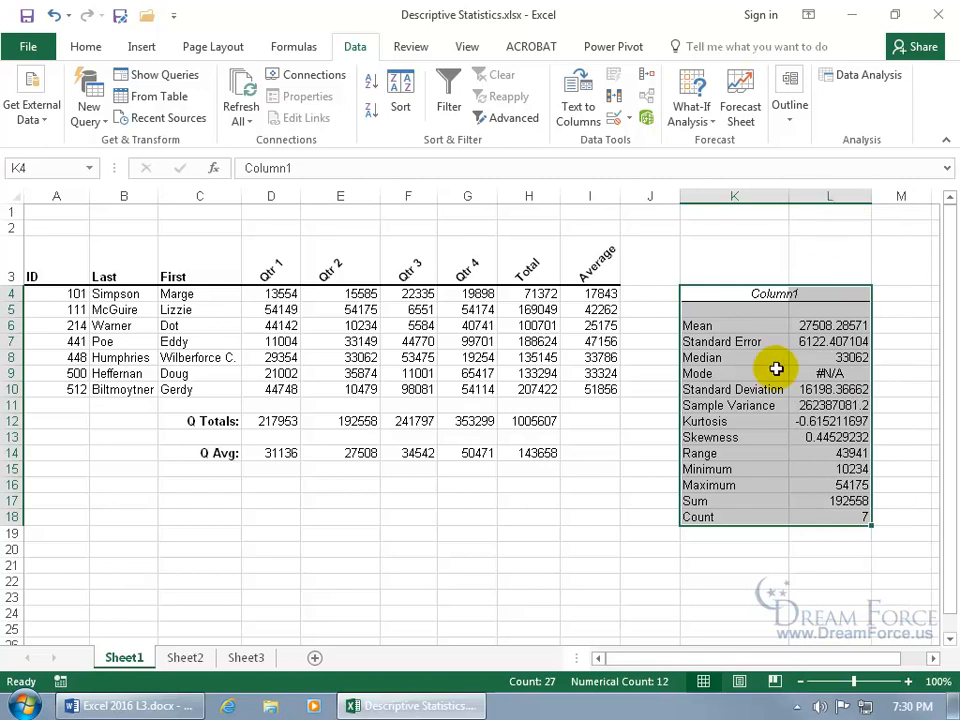
click(750, 470)
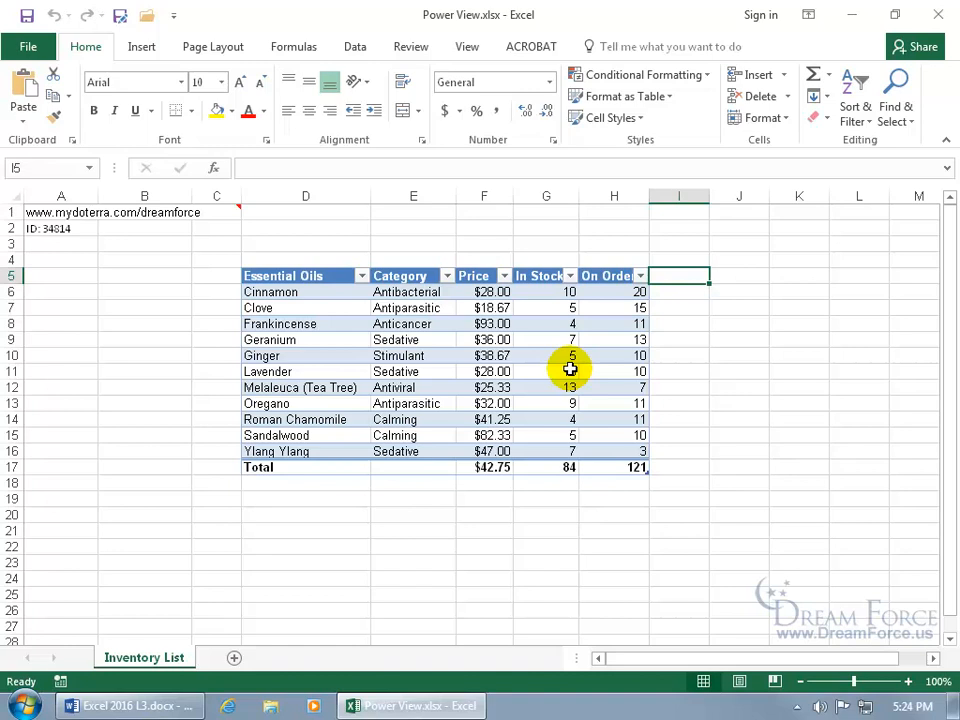
Select a cell in the essential oils table and add the Insert a Power View Report command to the Quick Access Toolbar from All Commands
click(424, 355)
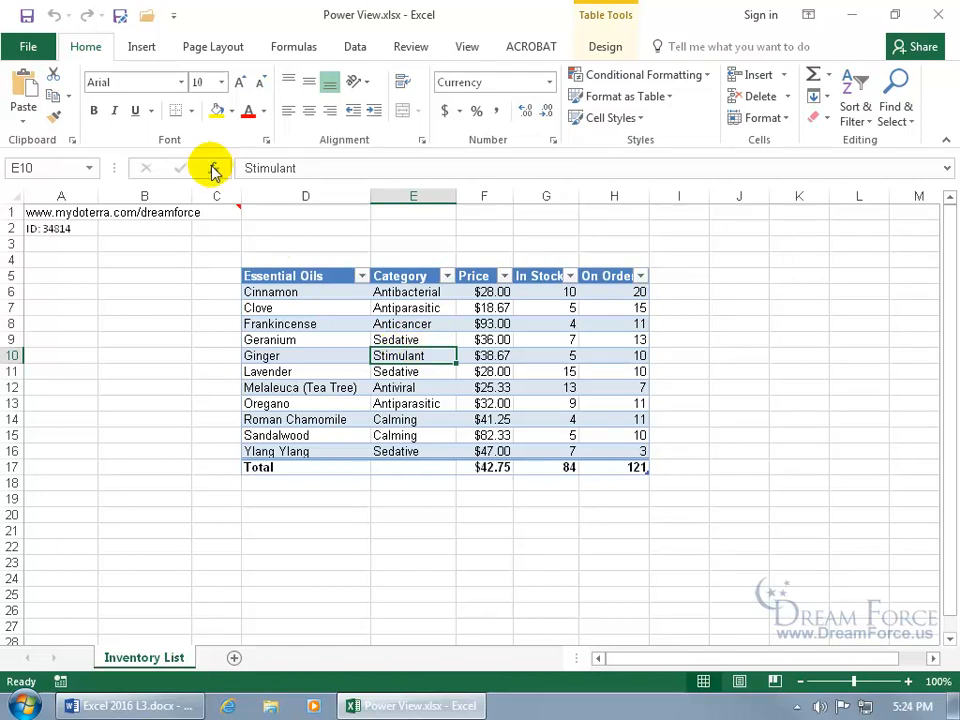
right_click(90, 17)
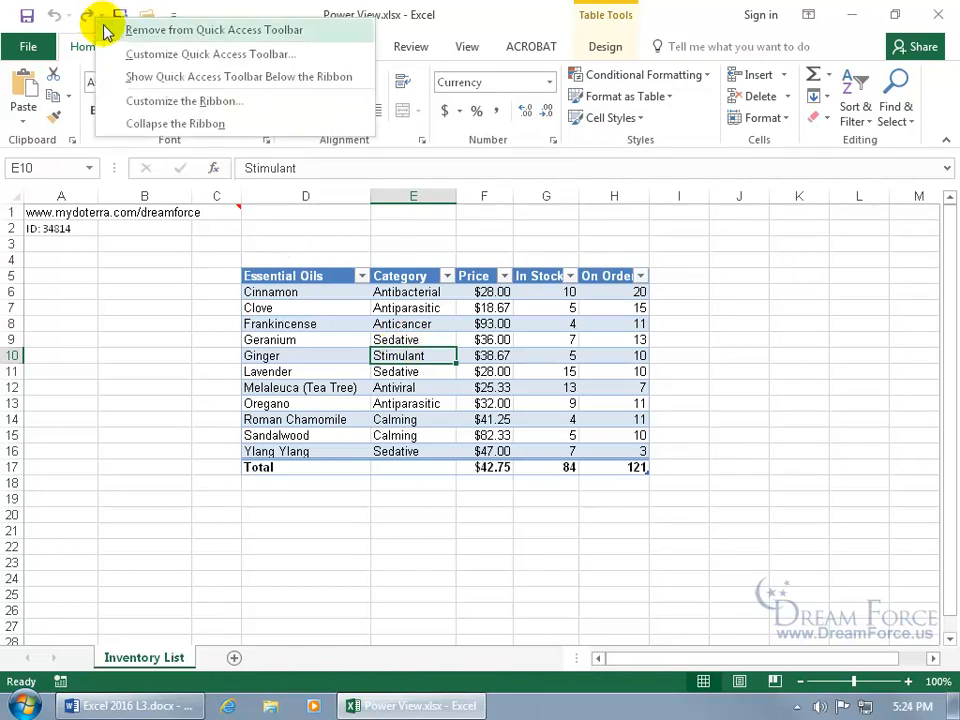
click(132, 56)
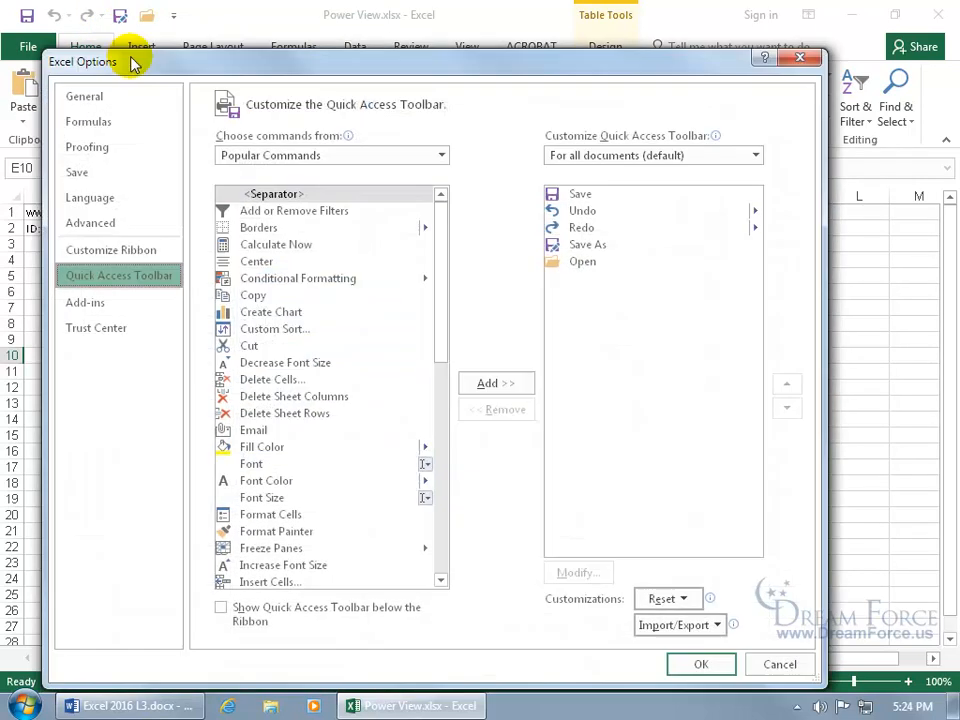
click(358, 156)
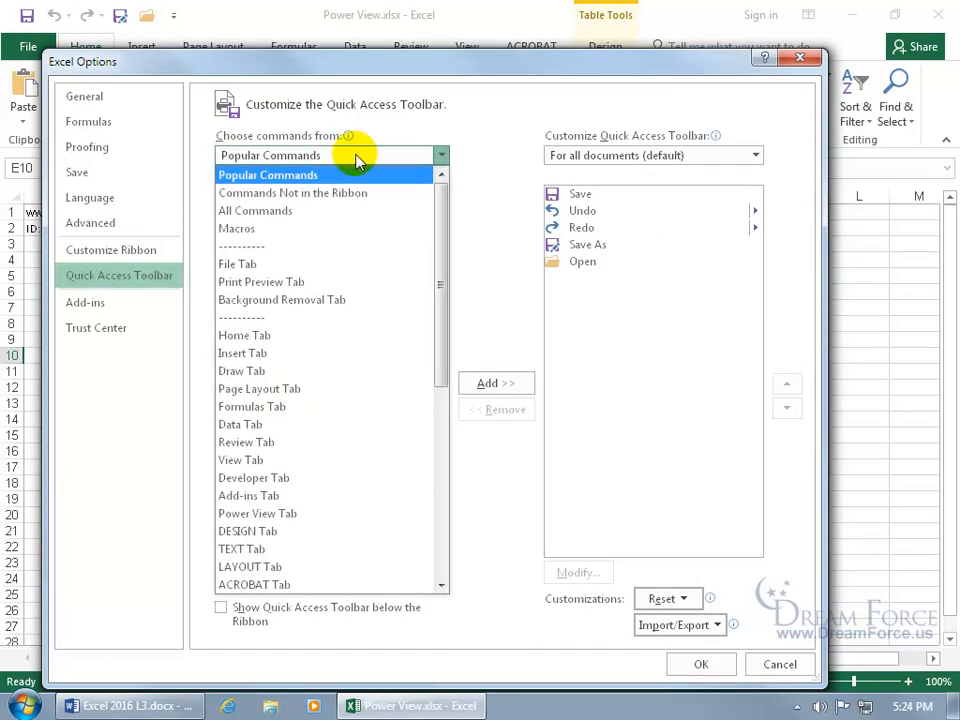
key(Escape)
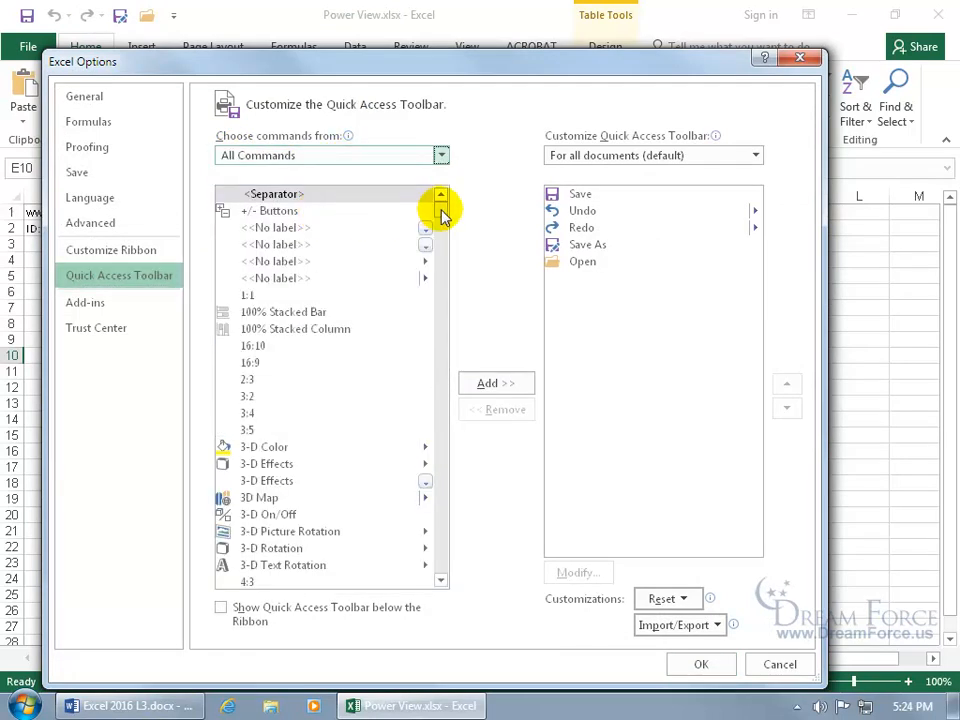
drag(443, 215, 437, 369)
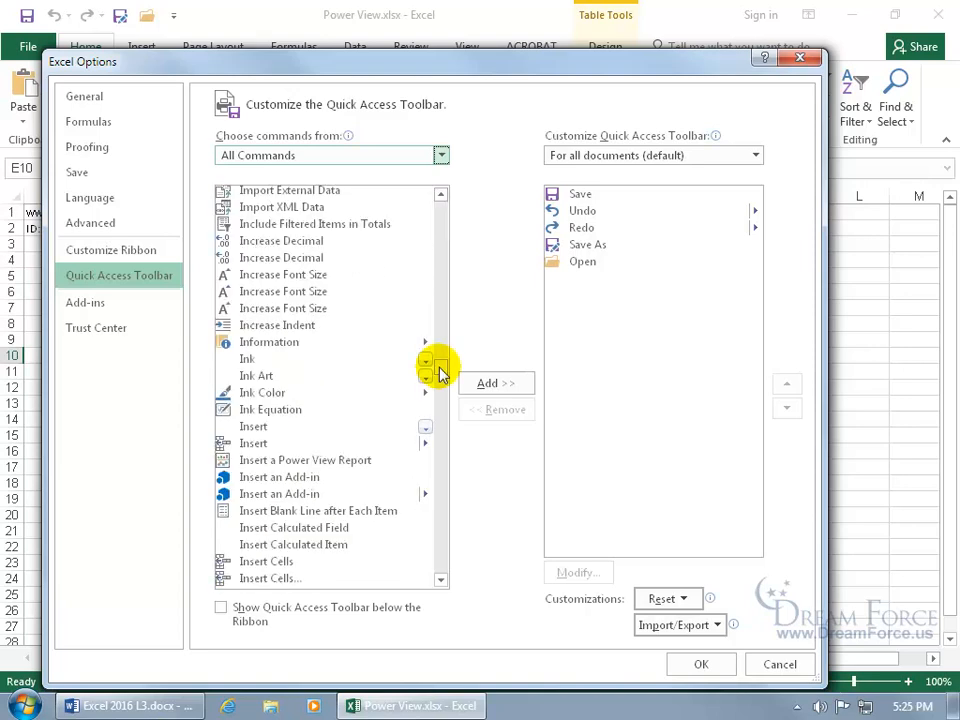
click(335, 464)
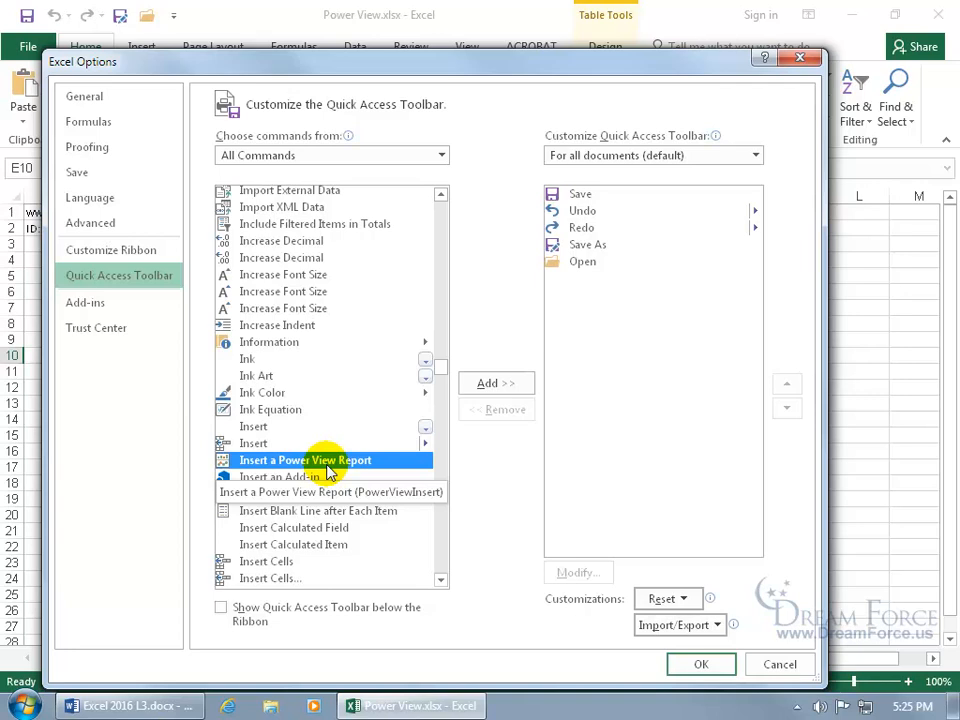
click(524, 383)
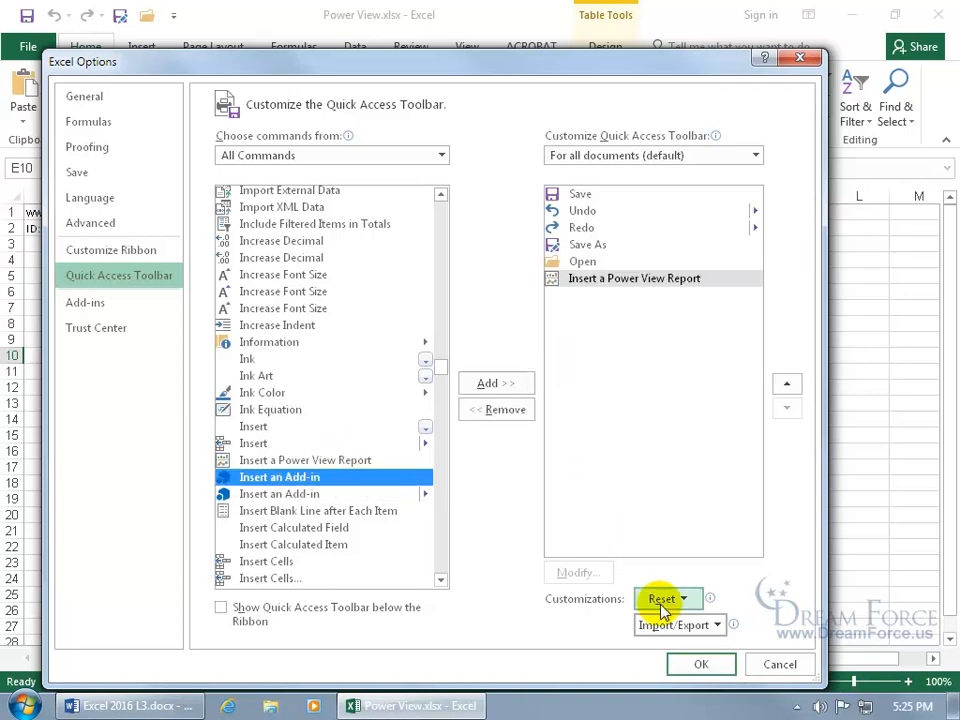
click(694, 662)
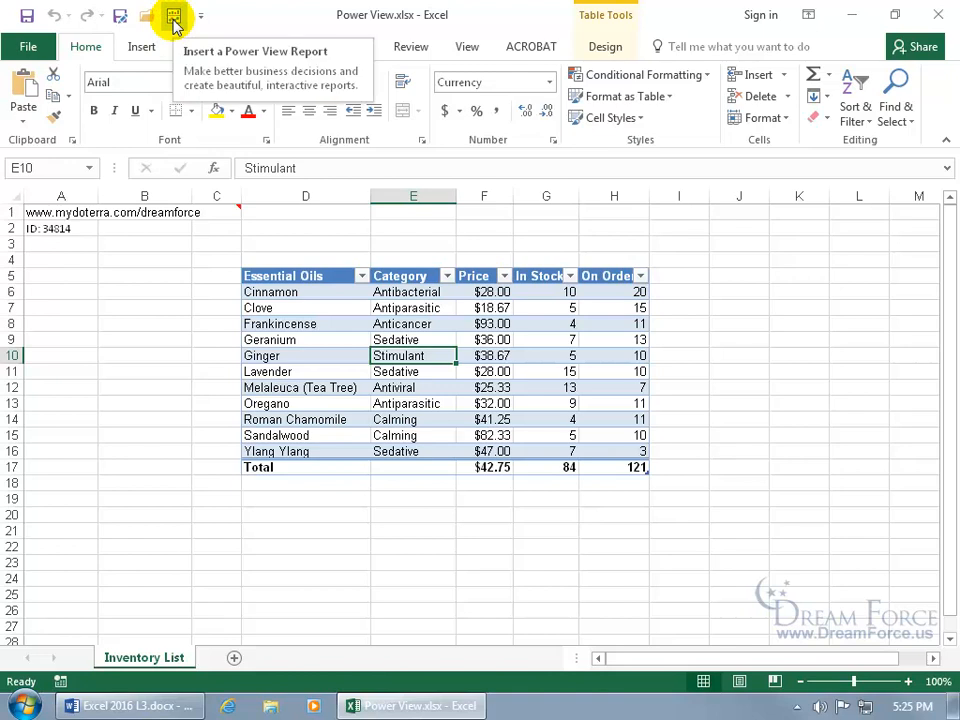
Insert a Power View report from the essential oils table and review its source sheet and its active and complete field lists
click(174, 18)
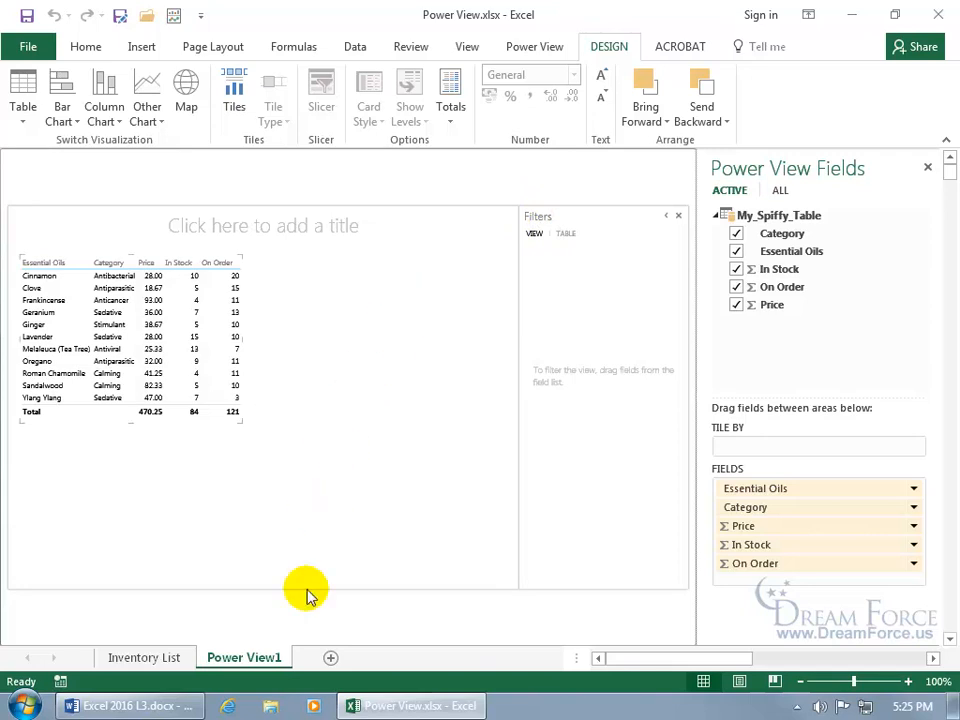
click(172, 658)
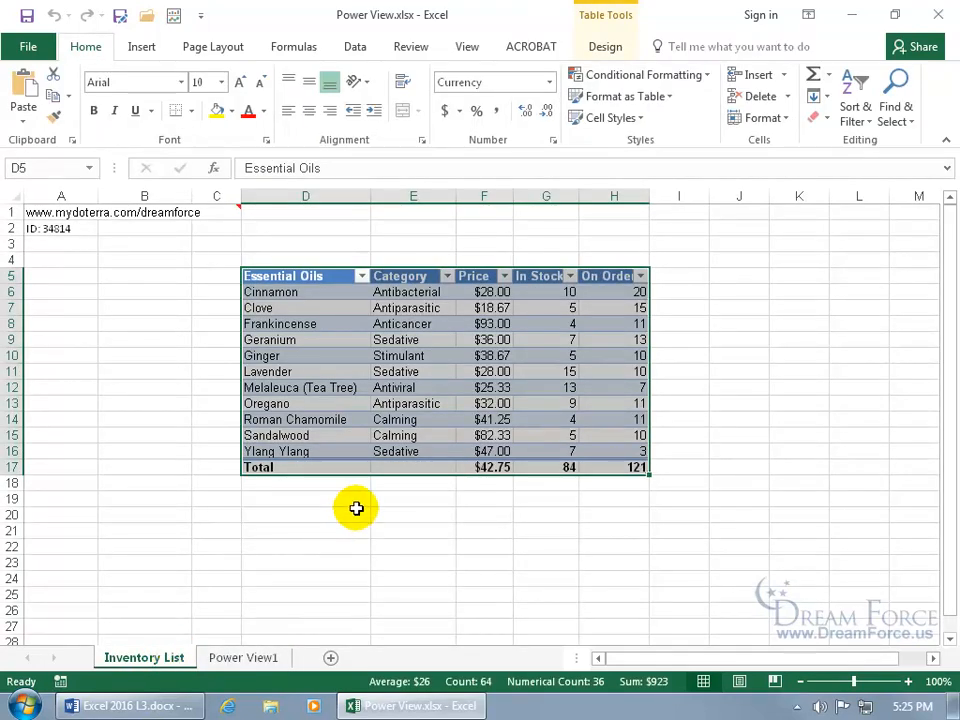
click(243, 657)
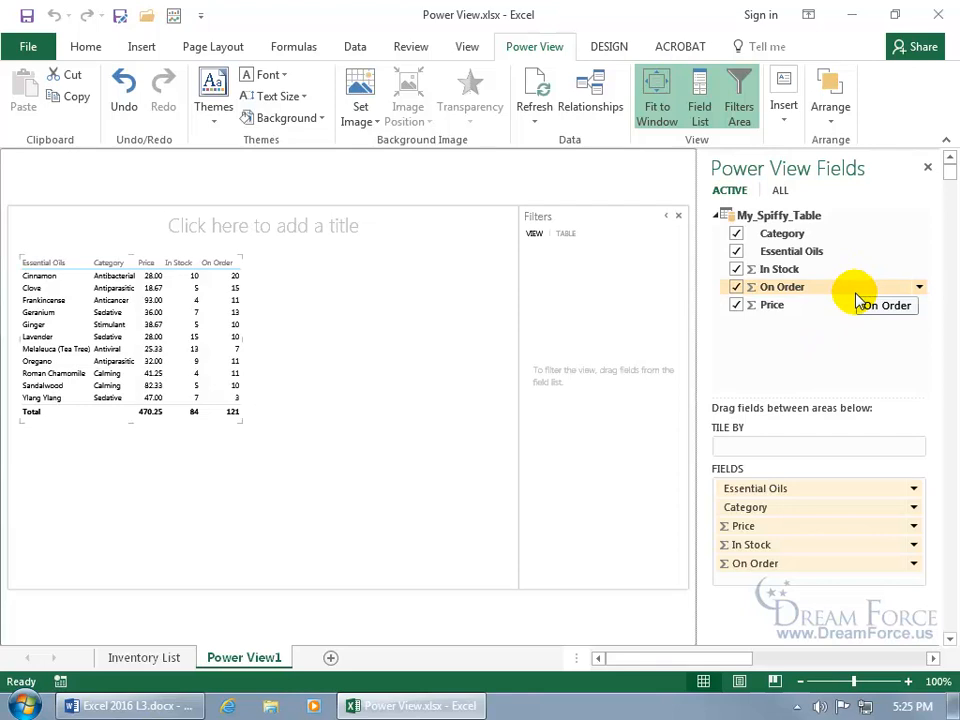
click(781, 191)
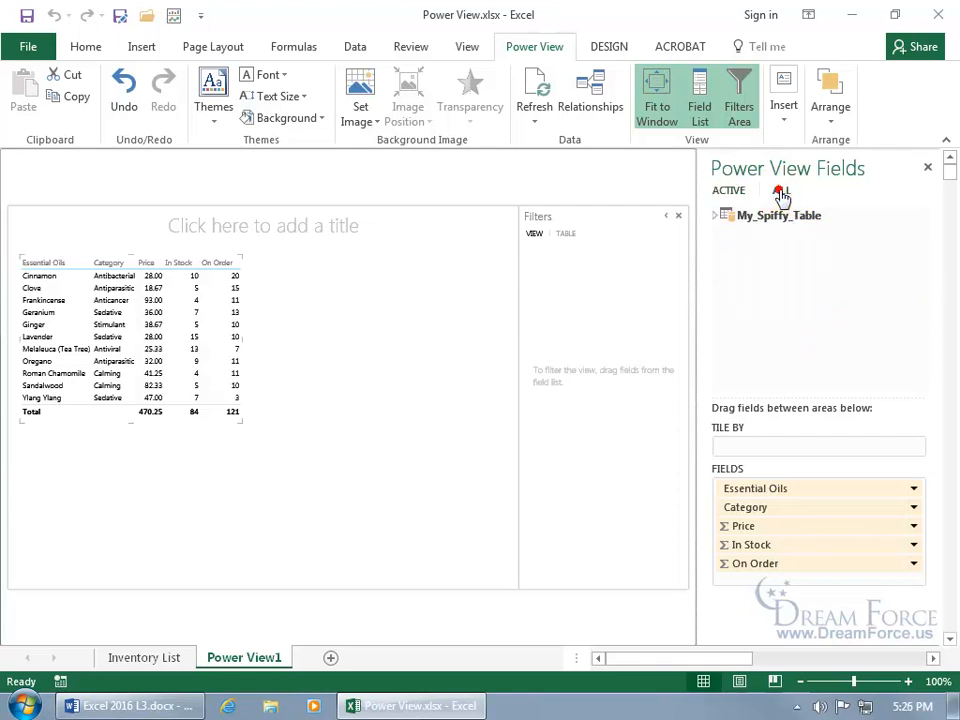
click(730, 192)
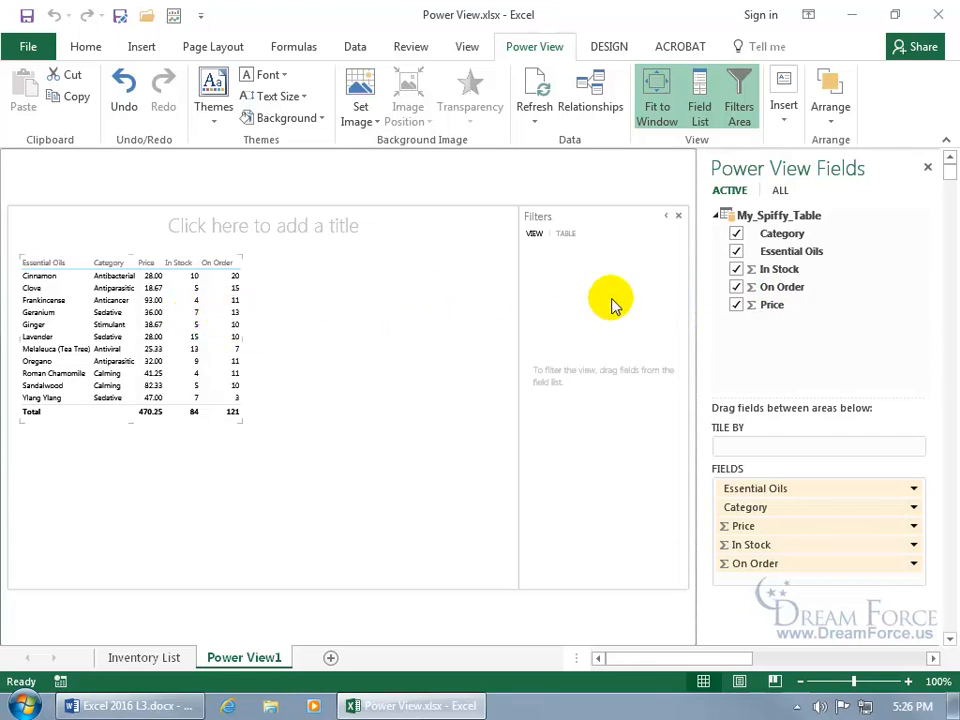
Remove the In Stock and On Order fields from the Power View report table
click(737, 269)
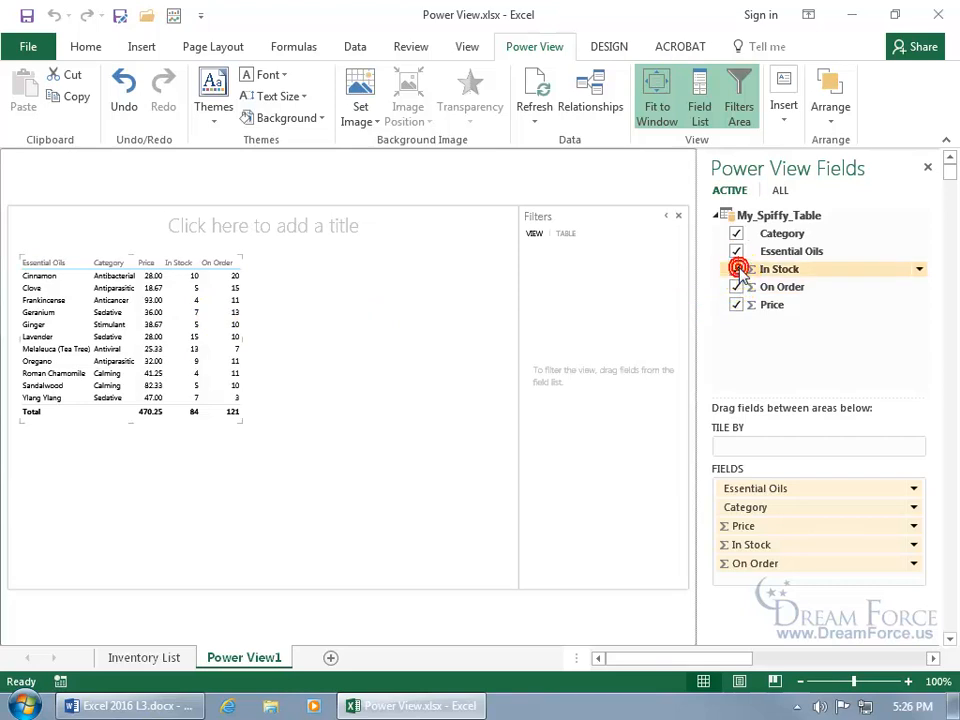
click(737, 269)
click(737, 269)
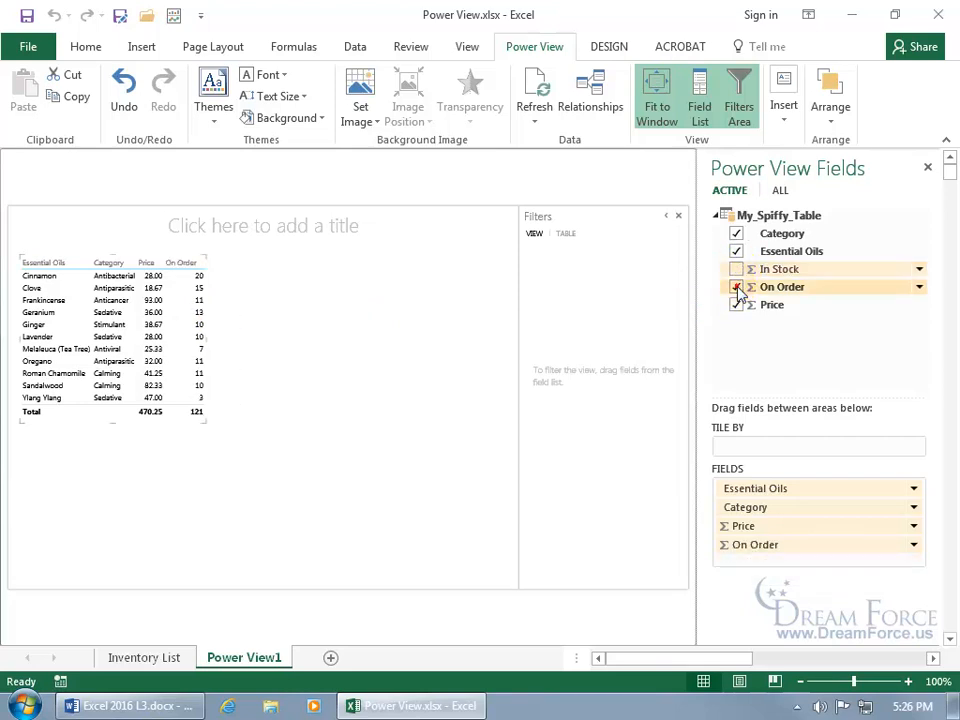
click(737, 287)
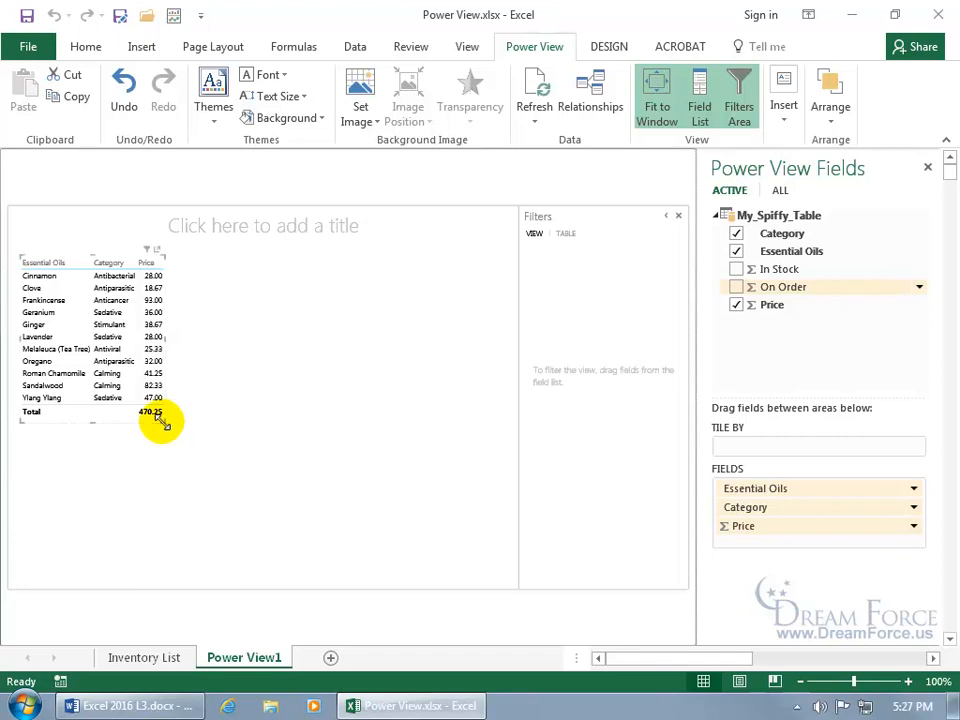
Enlarge the frame of the Power View table and increase its text size by four increments
drag(162, 422, 281, 491)
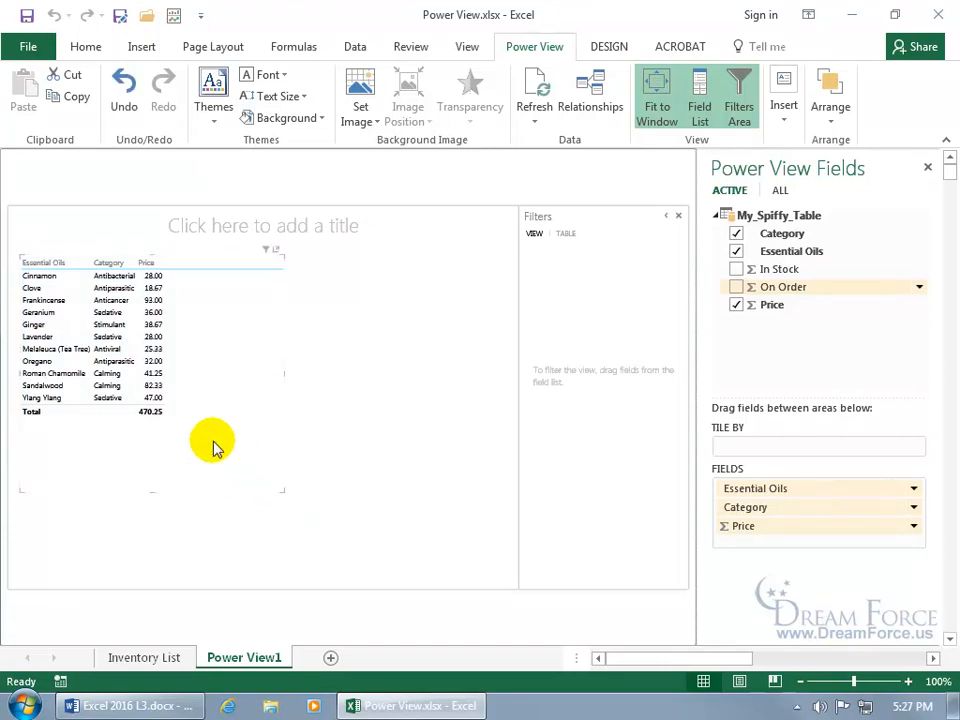
click(608, 47)
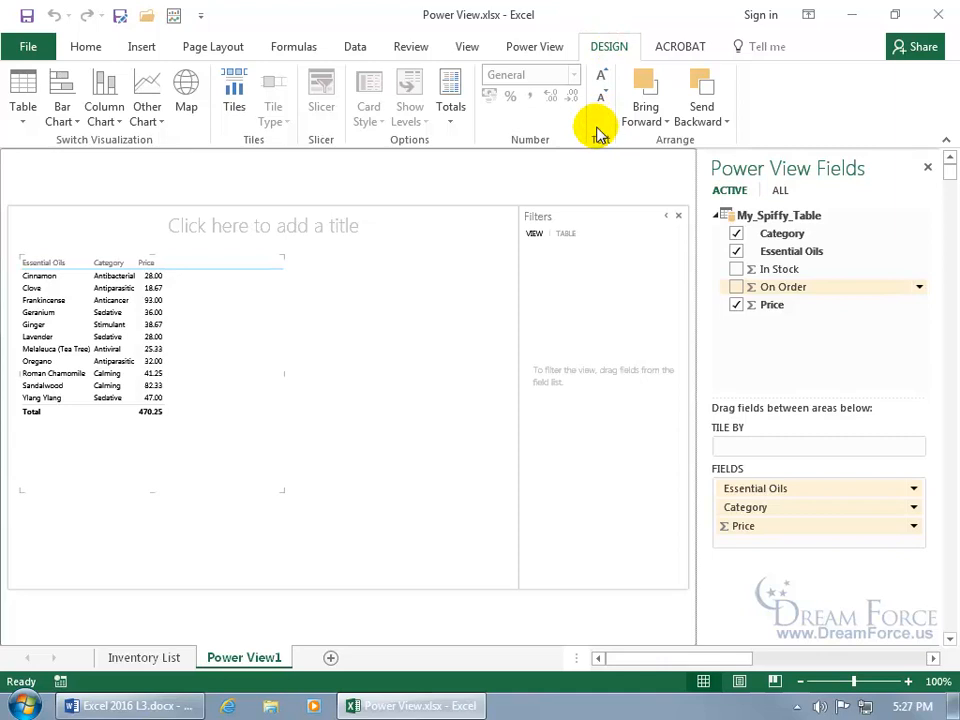
click(603, 76)
click(603, 76)
click(603, 76)
click(603, 76)
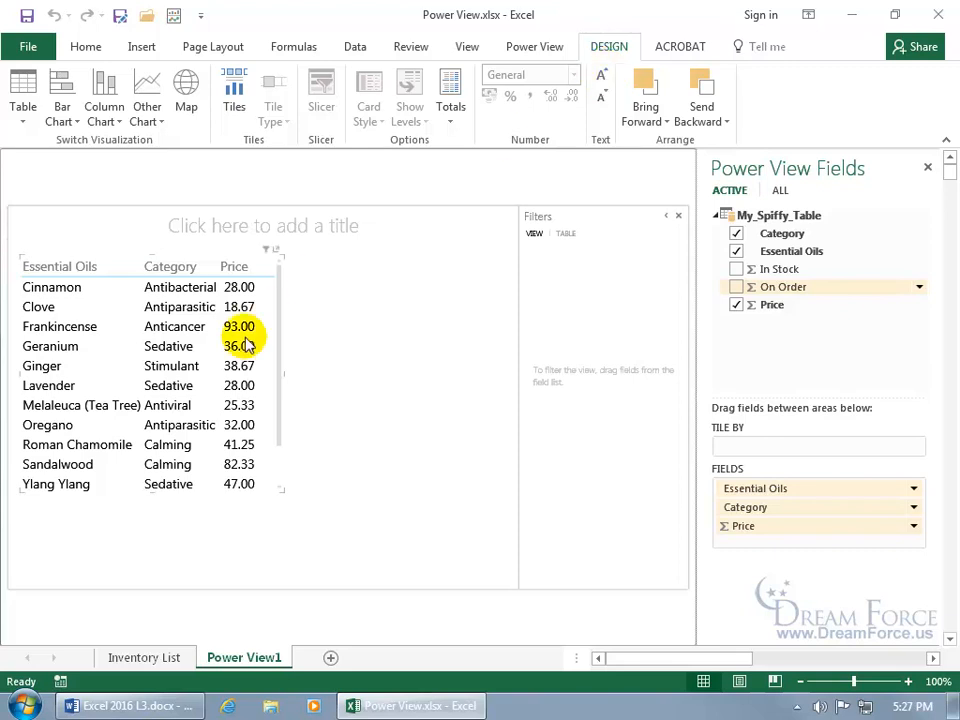
Enlarge the table frame a little more and widen the Price column enough to fit the full total
drag(281, 369, 281, 421)
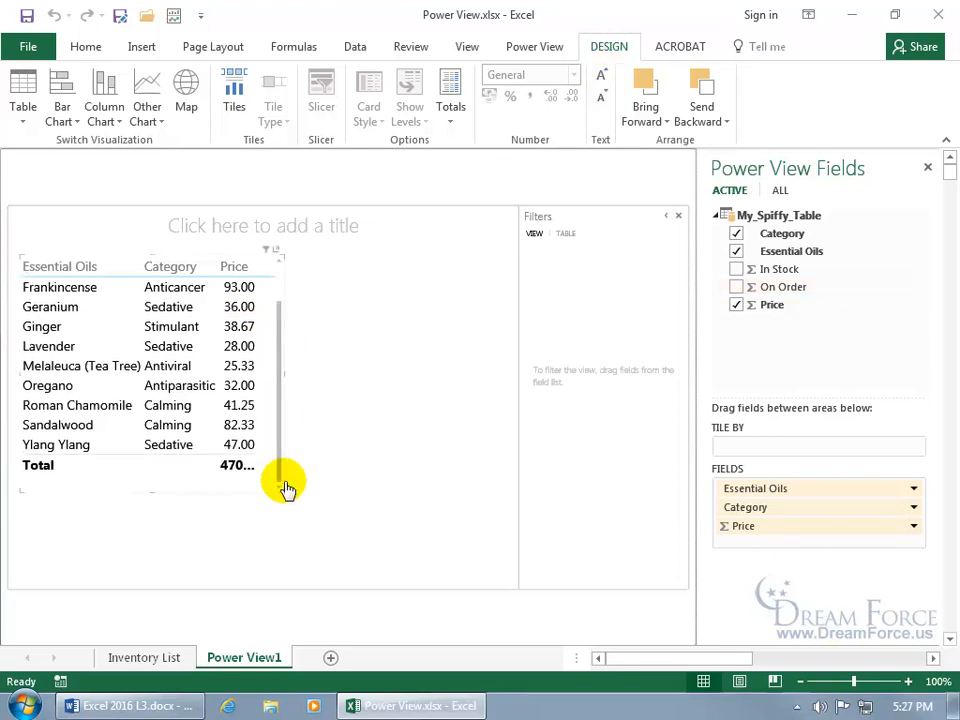
drag(281, 491, 311, 510)
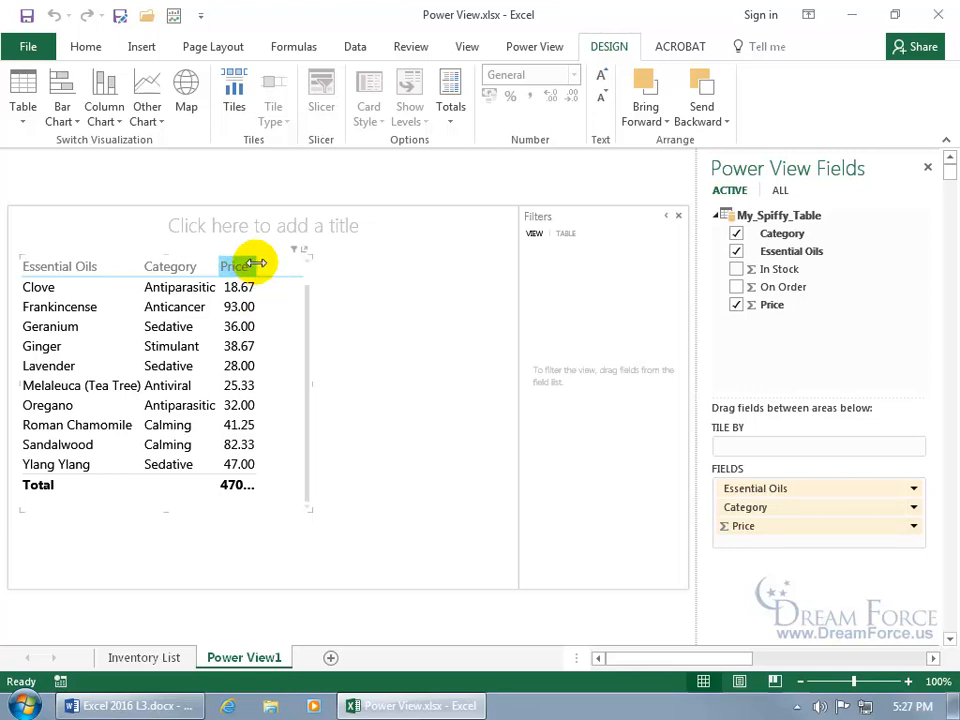
drag(257, 263, 278, 266)
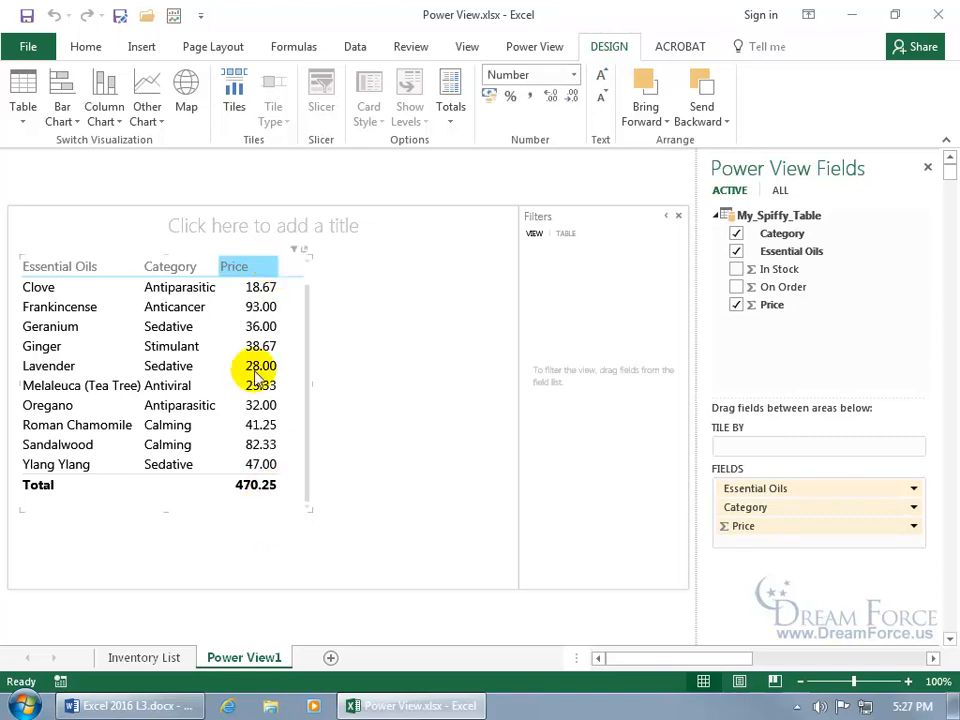
Sort the report table by Category and restore the sort by Essential Oils
click(181, 266)
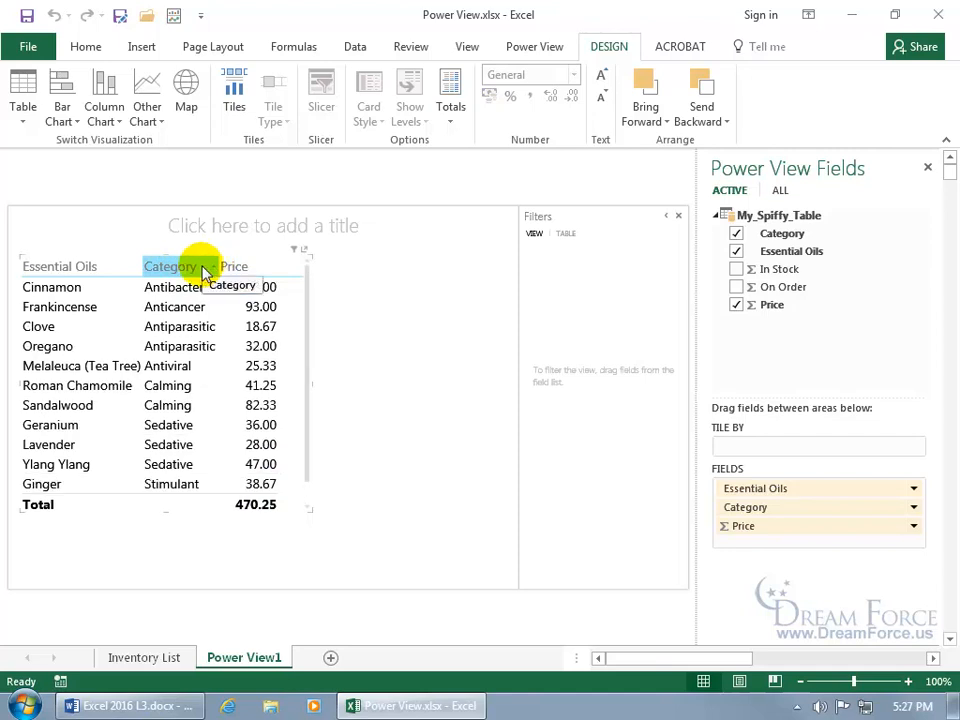
click(48, 266)
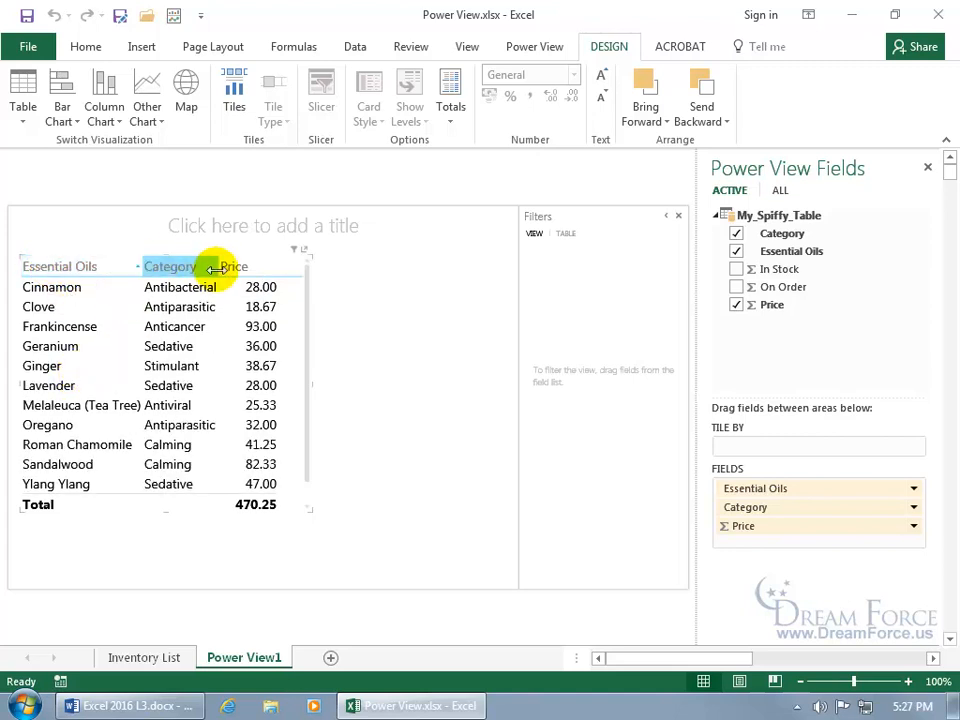
Widen the Category and Essential Oils columns and extend the table frame to fit all three columns
drag(216, 268, 242, 274)
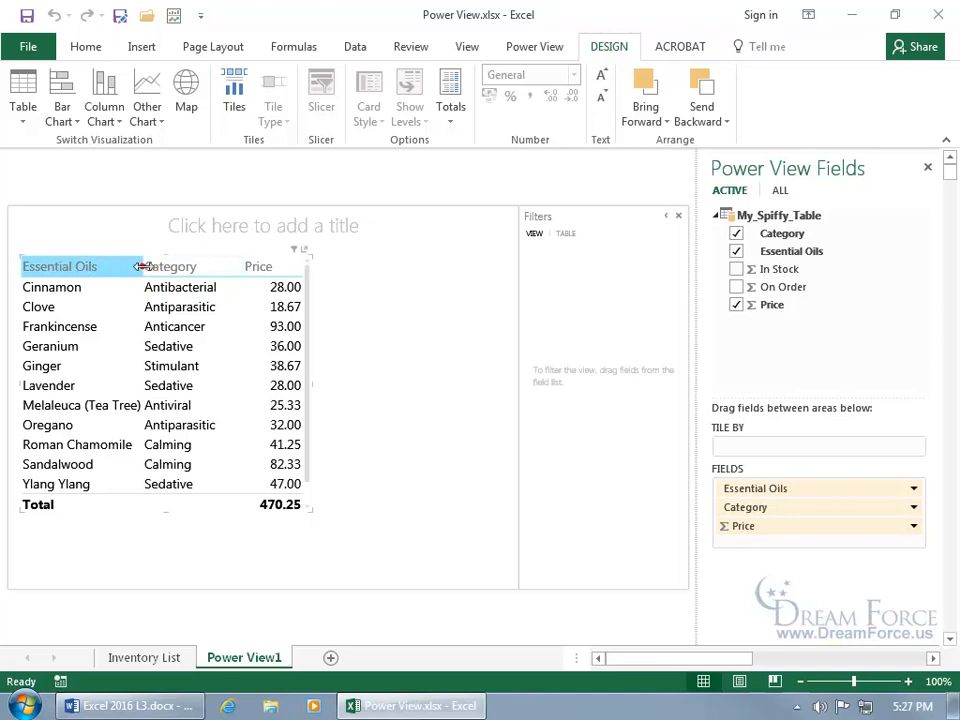
drag(137, 266, 156, 266)
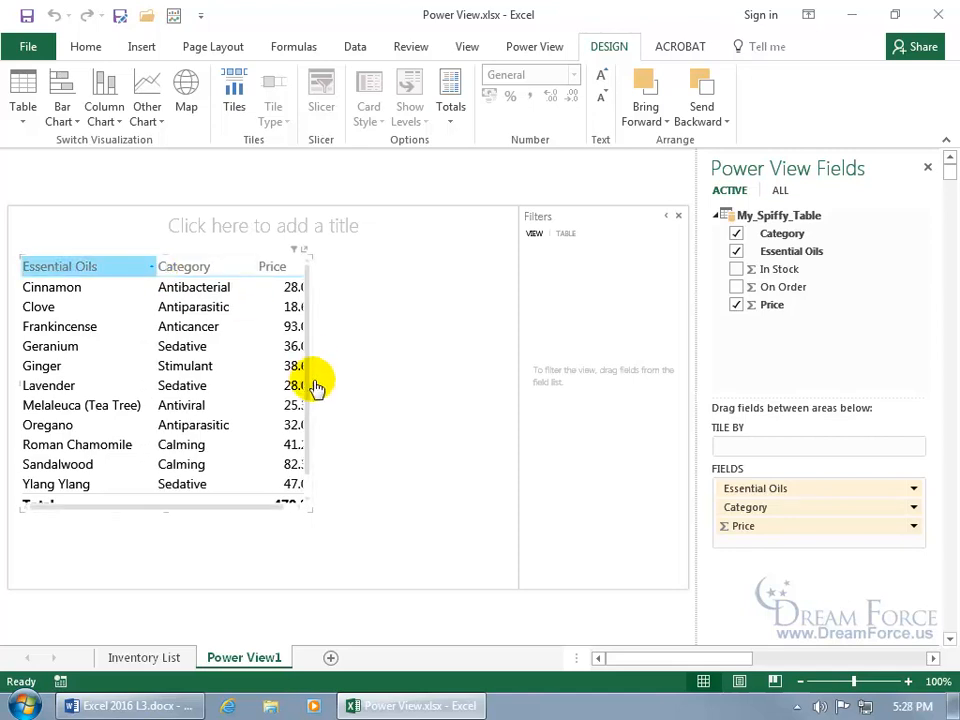
drag(315, 381, 343, 382)
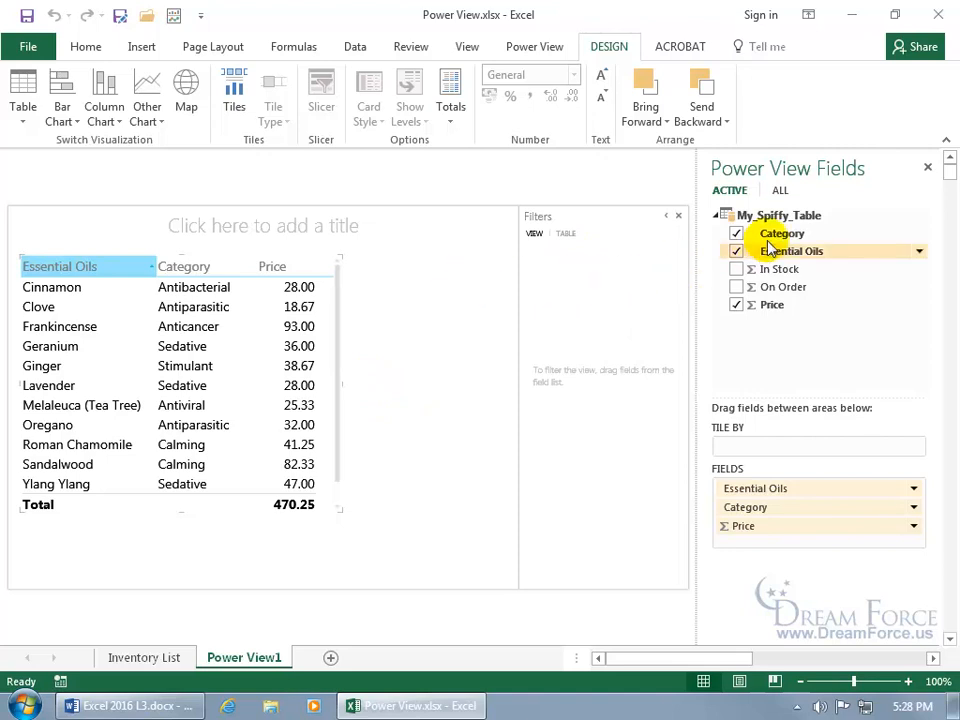
Add the Category field to the report's view filters, and hide and redisplay the field list
drag(783, 233, 589, 289)
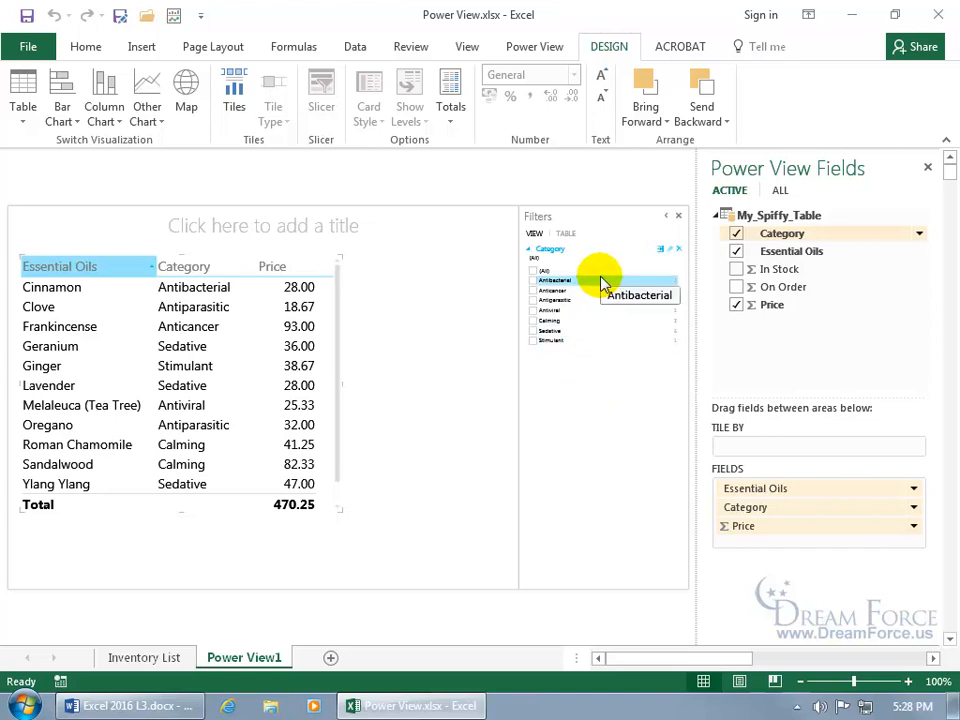
click(927, 167)
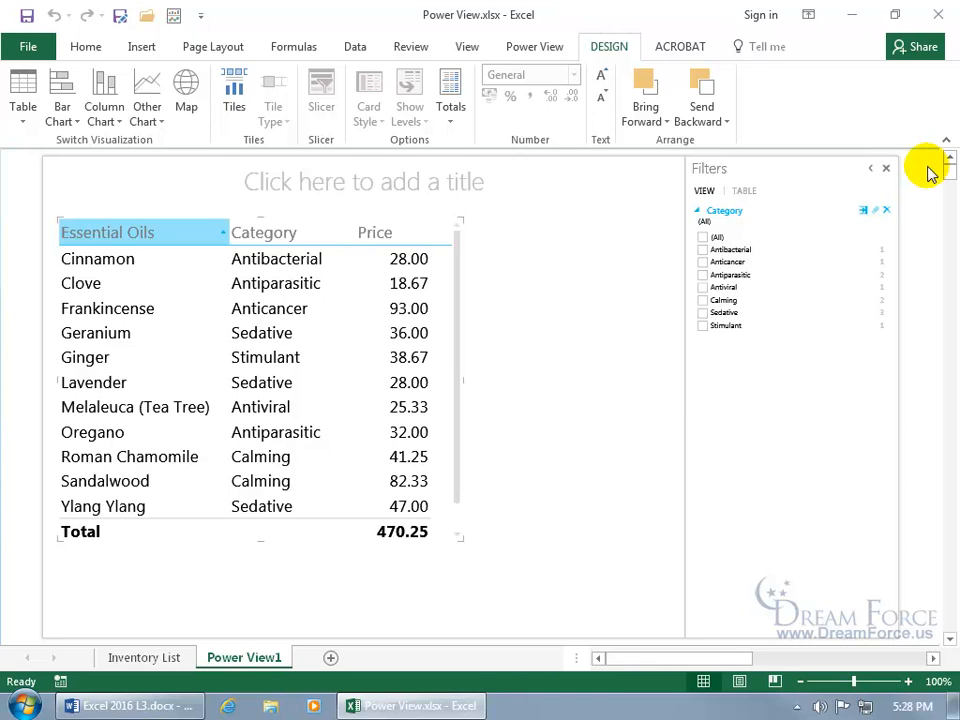
click(533, 52)
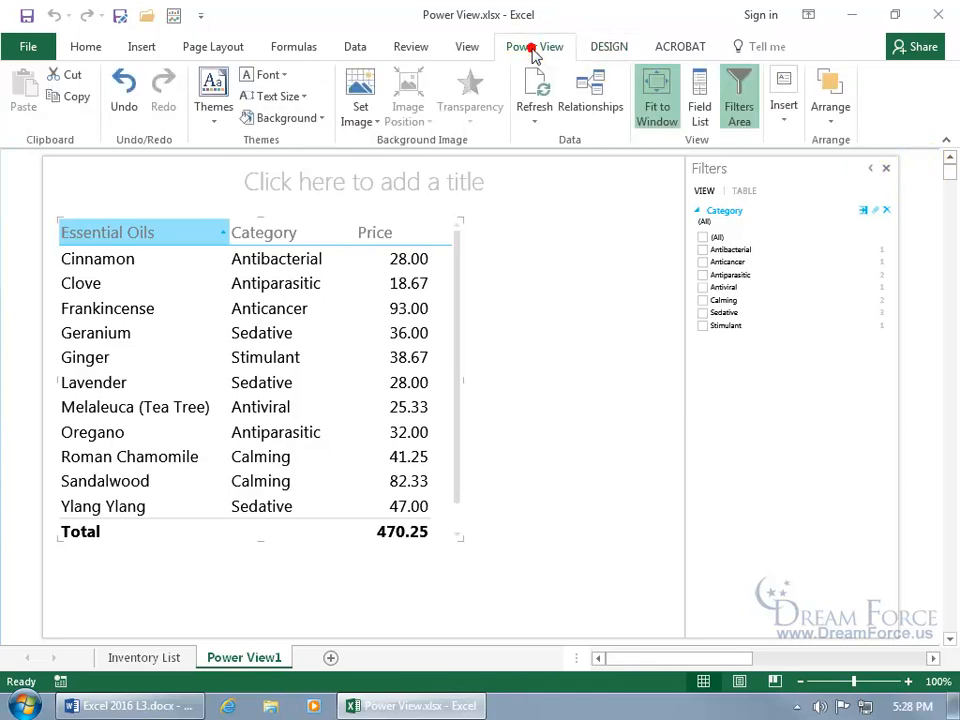
click(698, 95)
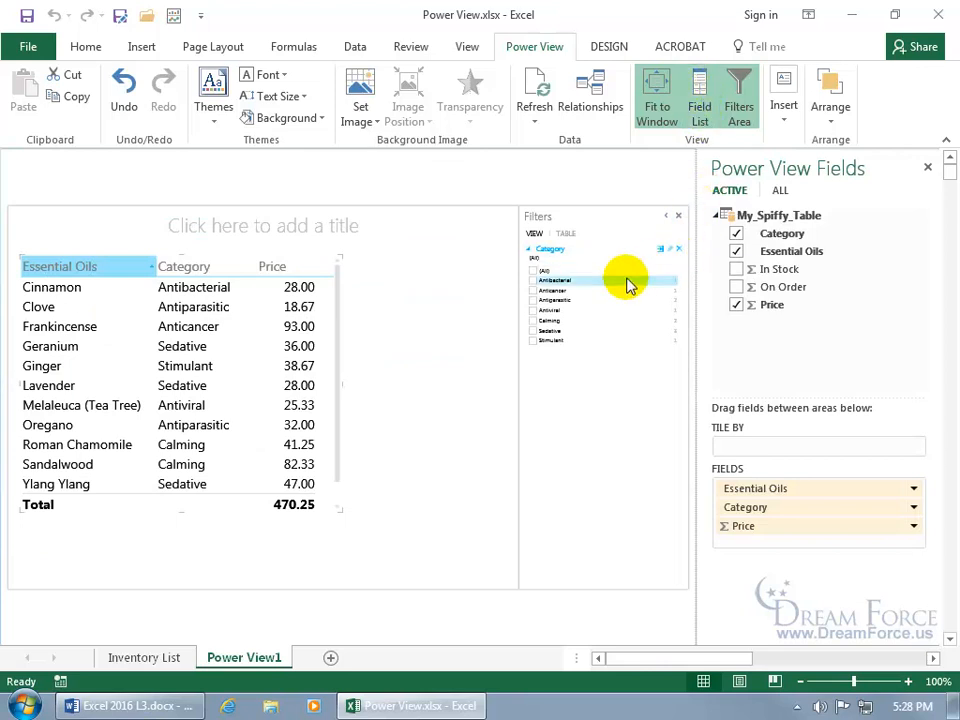
Filter the report to the Antibacterial, Anticancer and Antiparasitic categories, and reset the filter to all categories
click(533, 281)
click(533, 290)
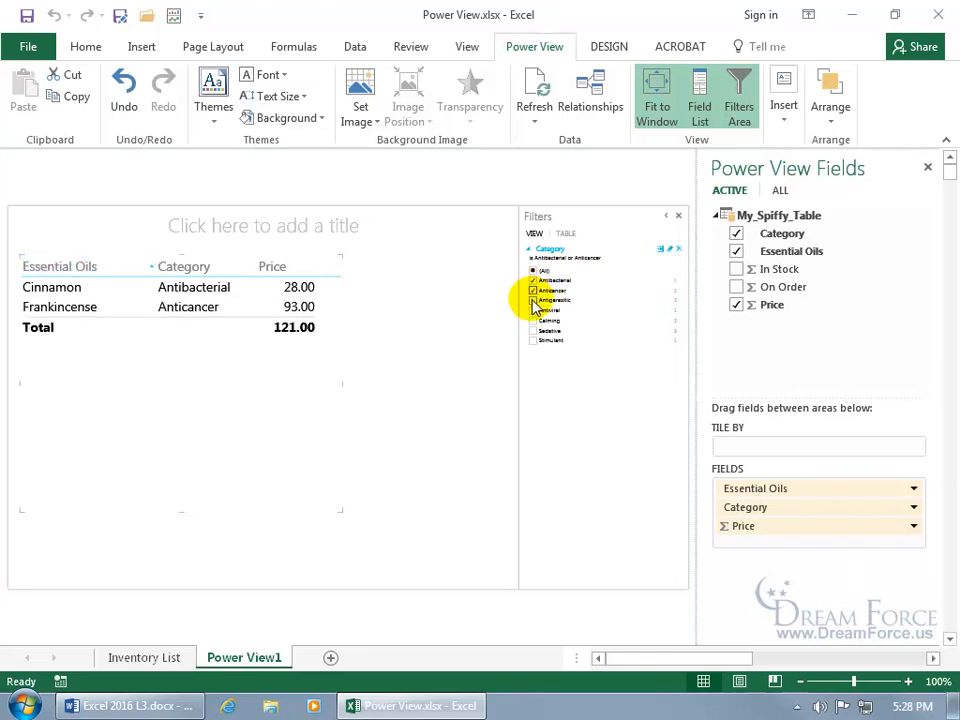
click(533, 300)
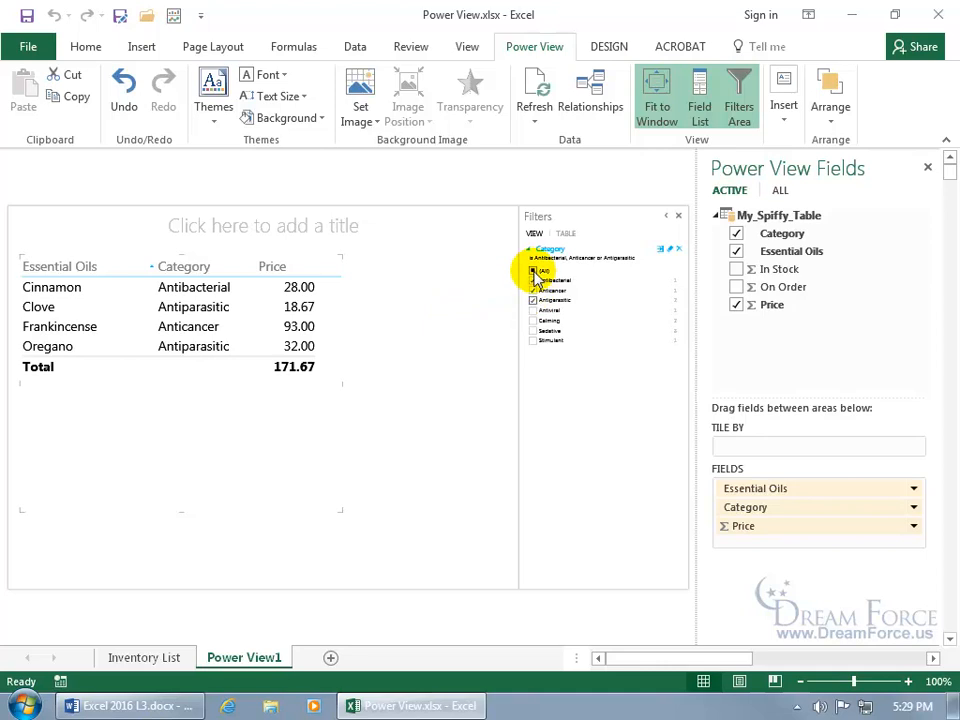
click(534, 271)
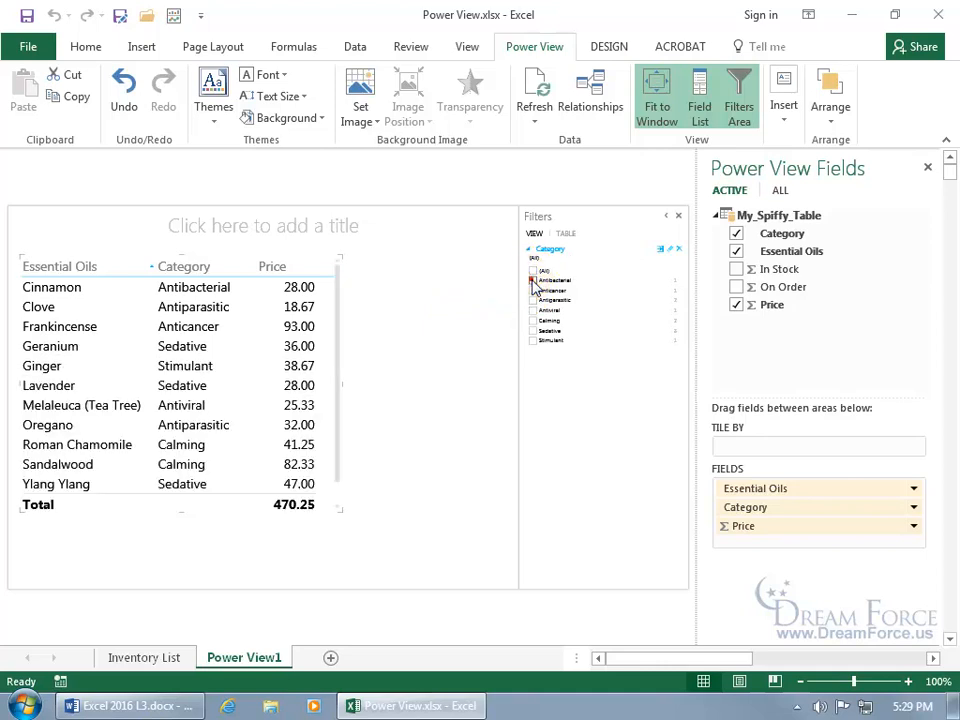
Filter the report to the Antibacterial, Antiviral and Calming categories, and clear the Category filter
click(533, 281)
click(531, 302)
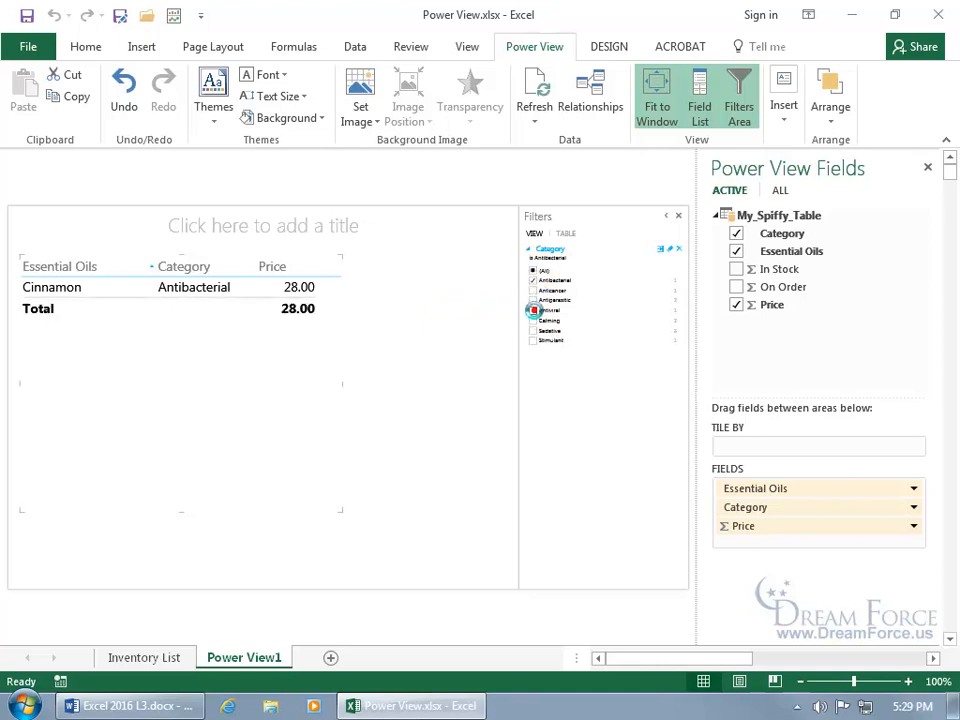
click(533, 320)
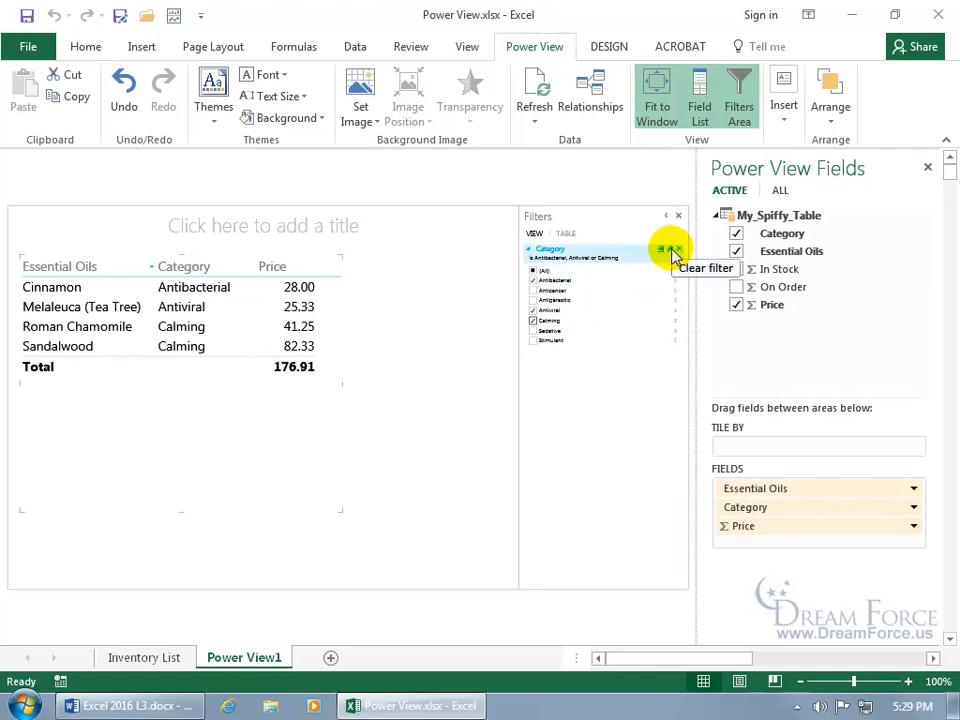
click(674, 250)
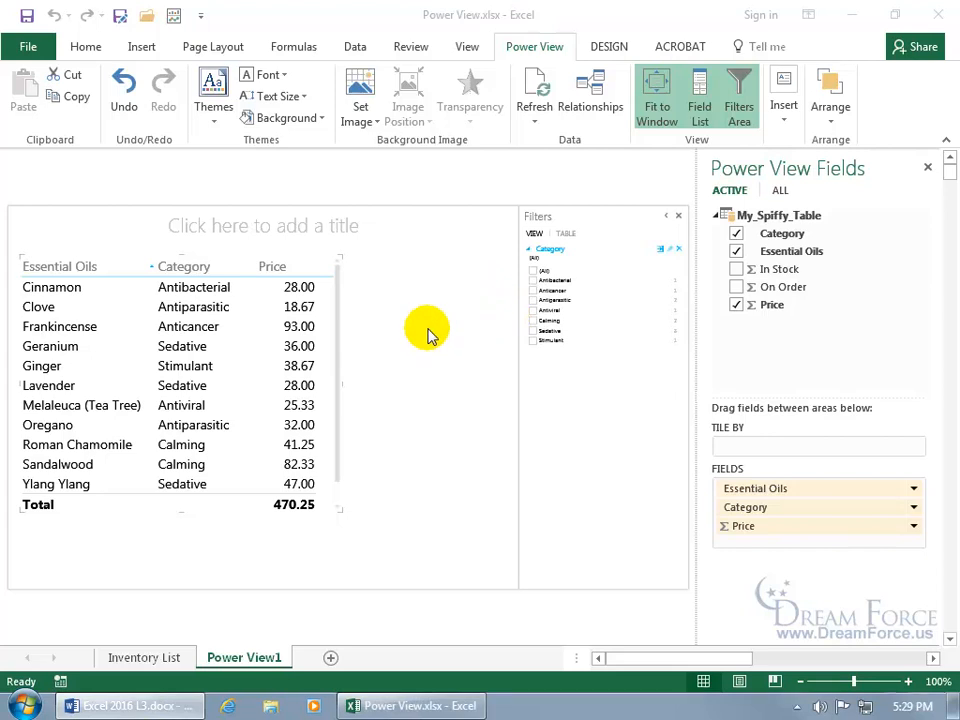
Convert the report table into a pie chart and enlarge it so the whole Essential Oils legend fits
click(603, 50)
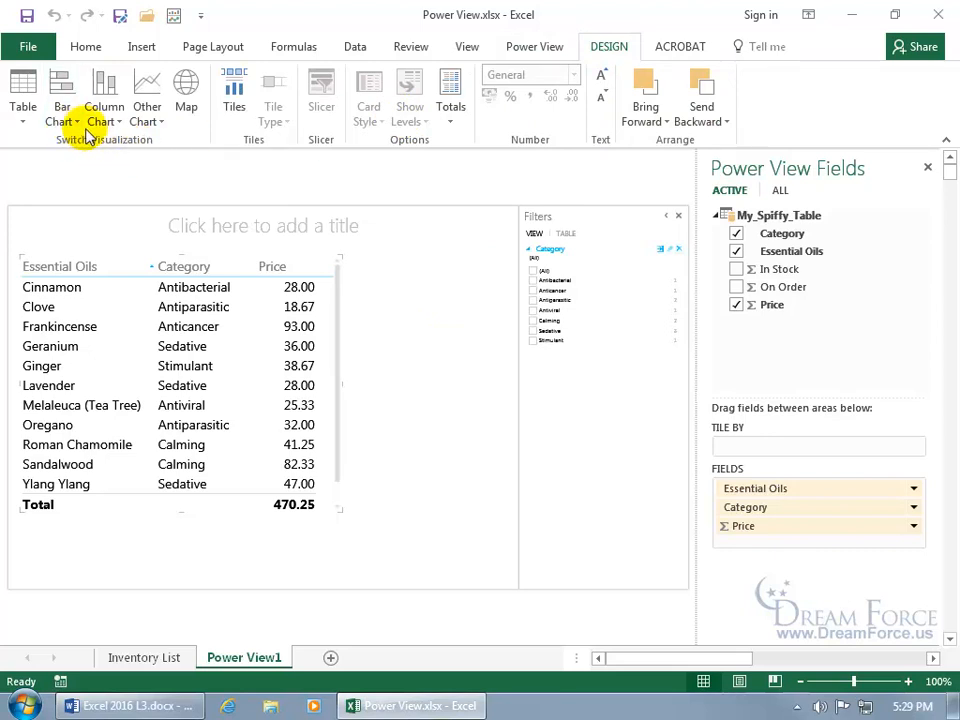
click(148, 125)
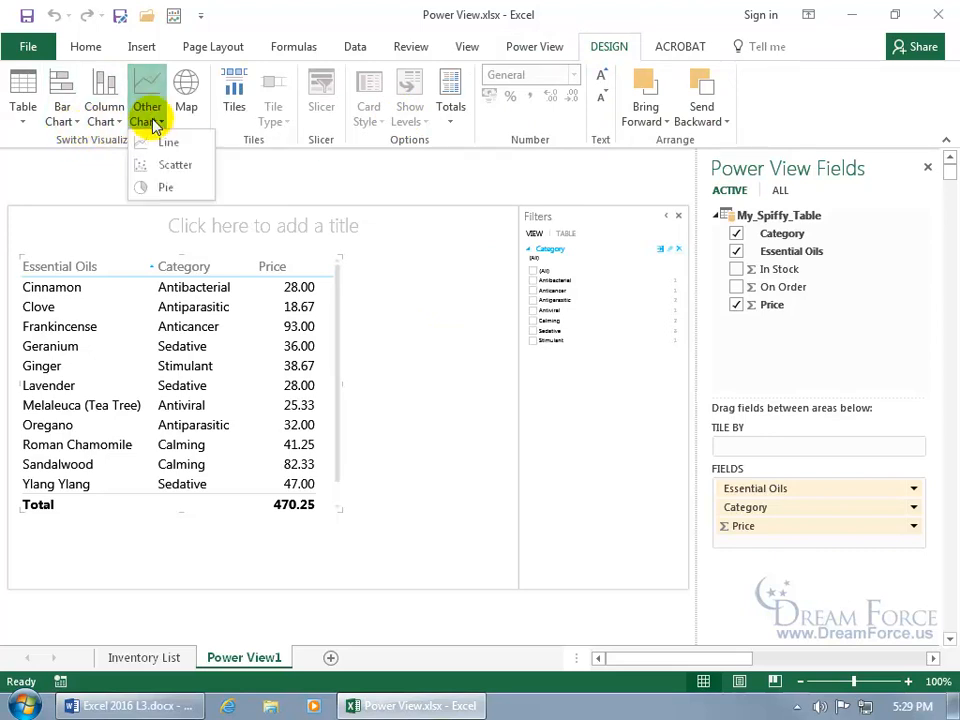
click(160, 192)
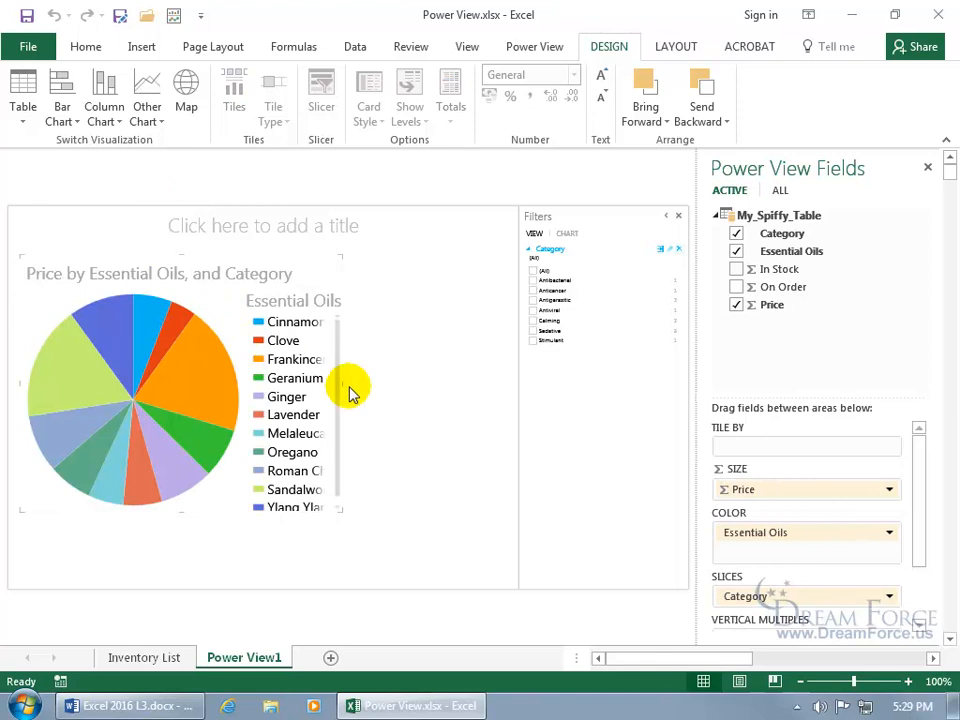
drag(342, 383, 433, 383)
drag(226, 509, 229, 546)
drag(434, 548, 508, 531)
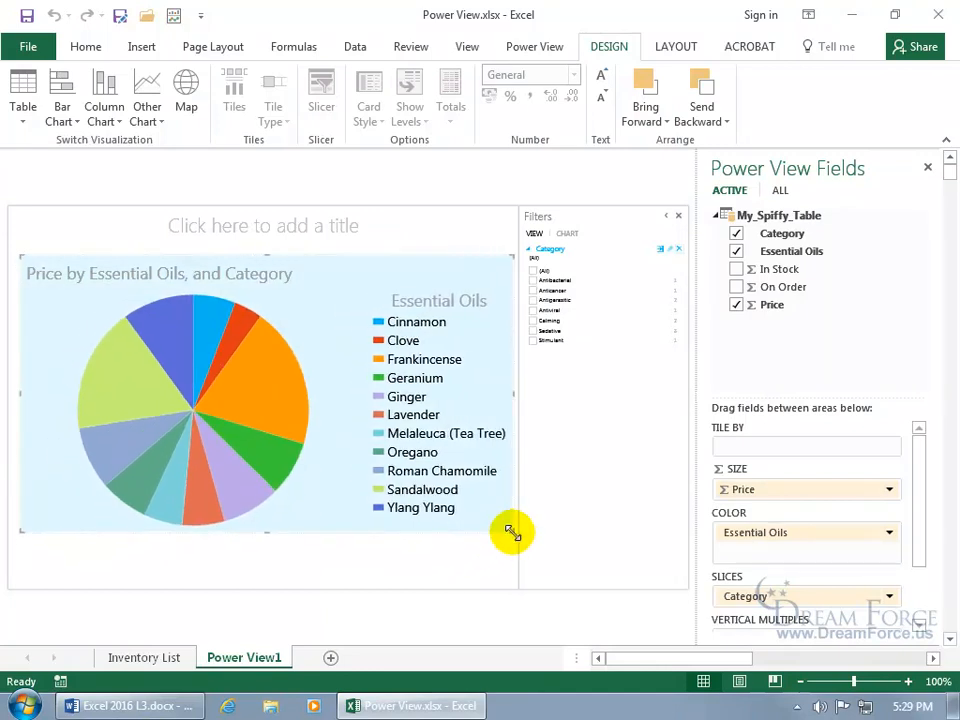
Title the Power View report "Cost Chart" and reselect the pie chart
click(238, 228)
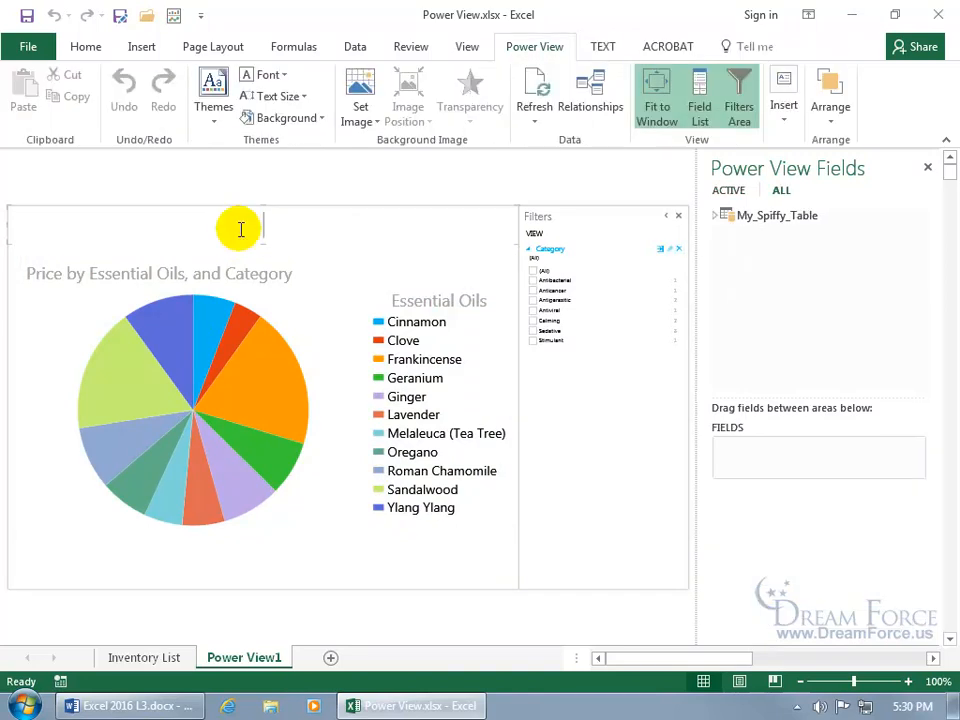
text(Cost Chart)
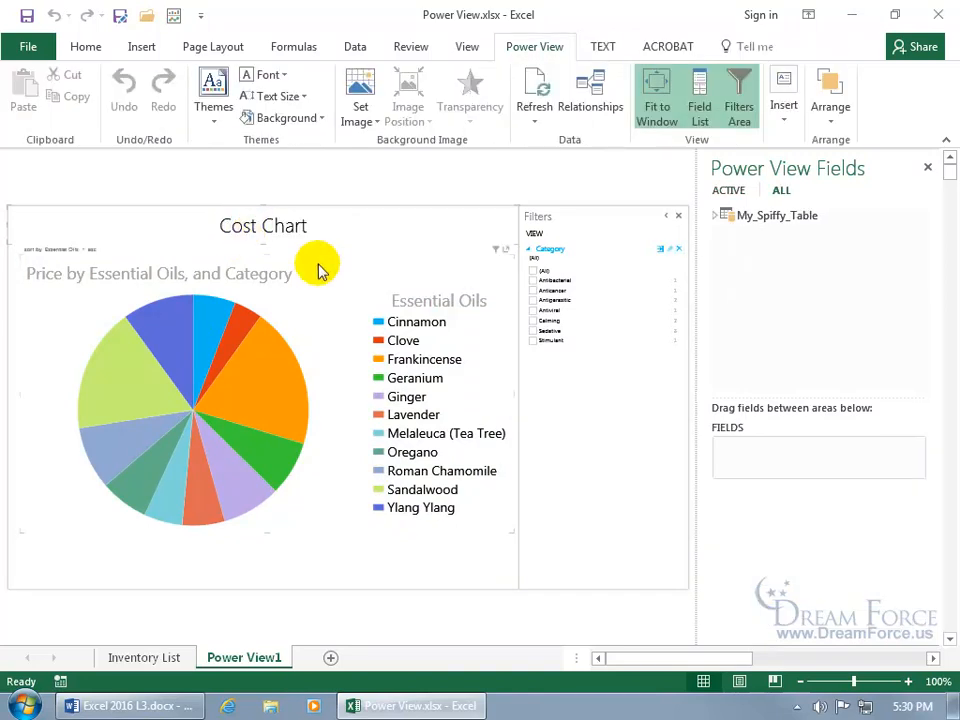
click(321, 303)
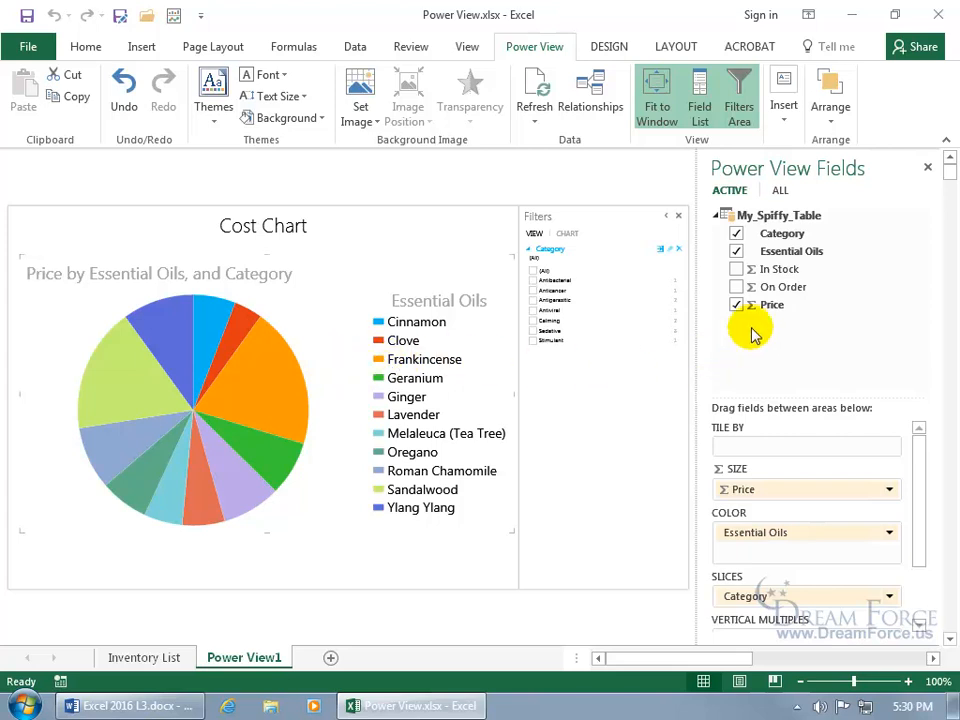
Add Price to the report's view filters and limit it to values greater than or equal to about 45.47
drag(775, 304, 540, 364)
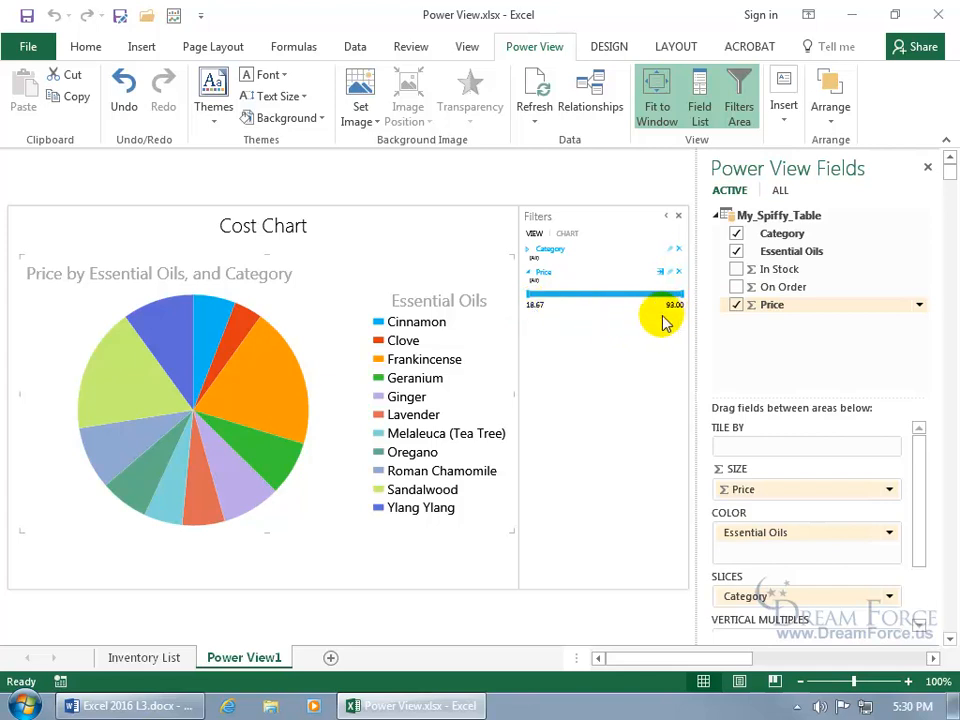
mouse_move(265, 388)
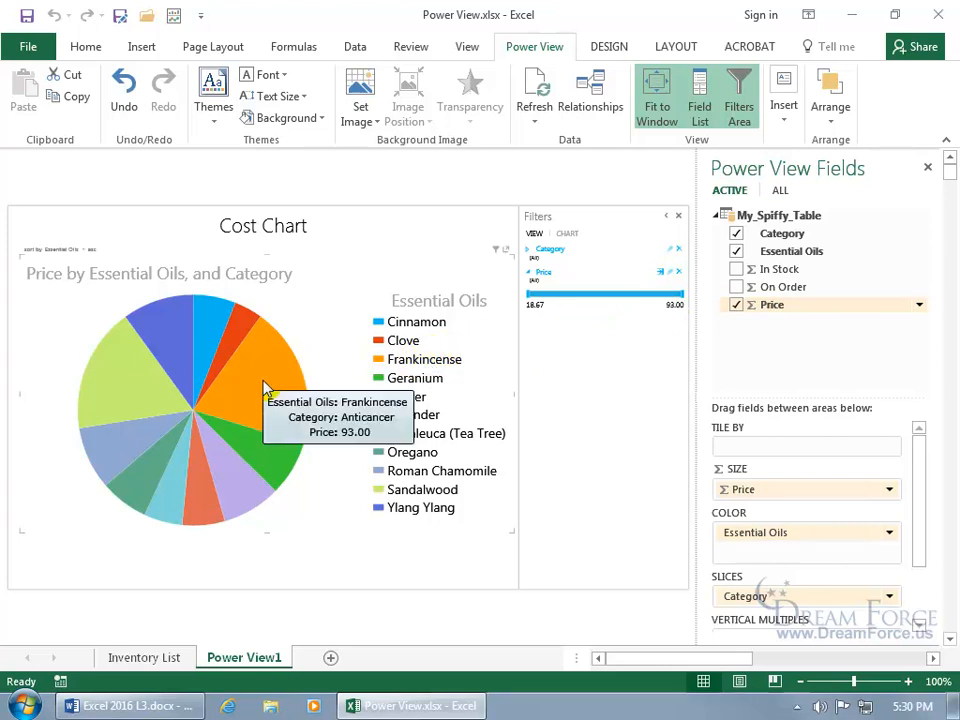
mouse_move(232, 345)
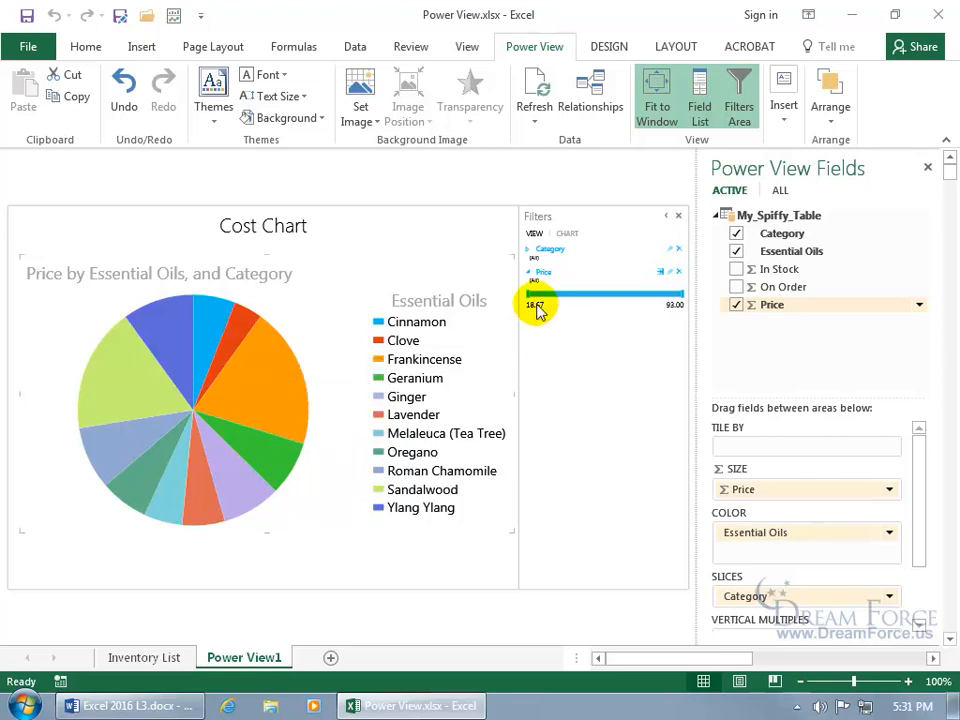
drag(527, 293, 579, 290)
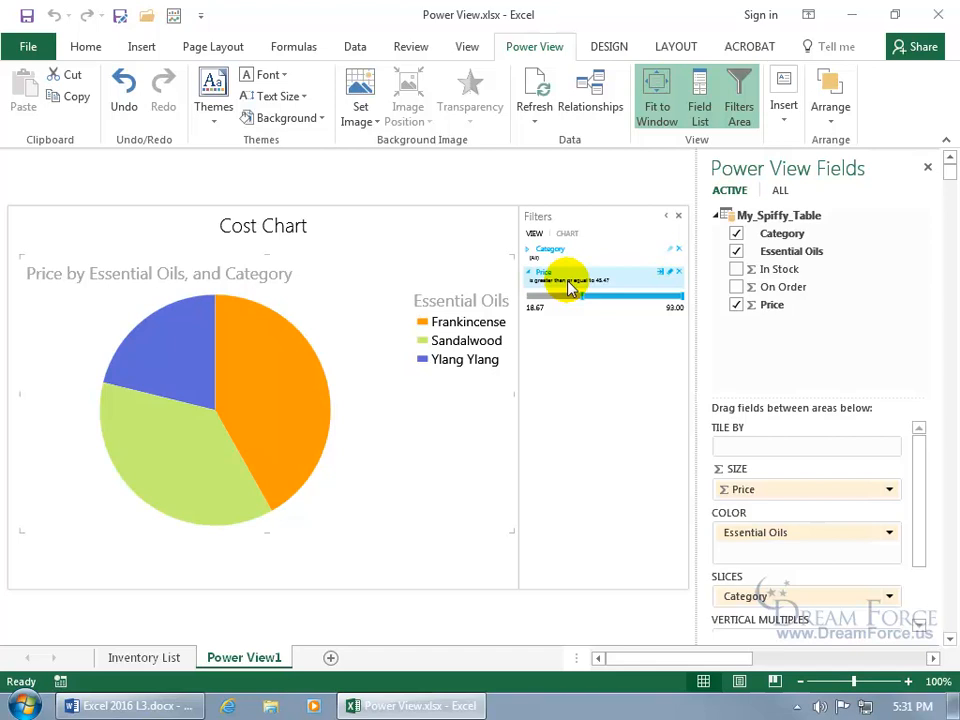
mouse_move(297, 390)
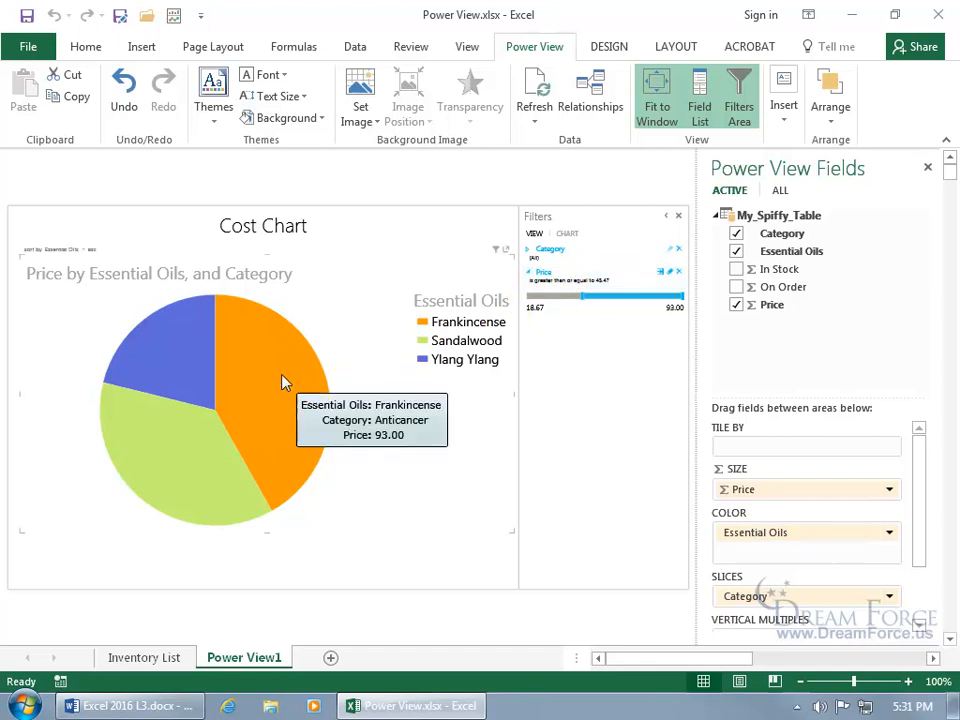
click(181, 343)
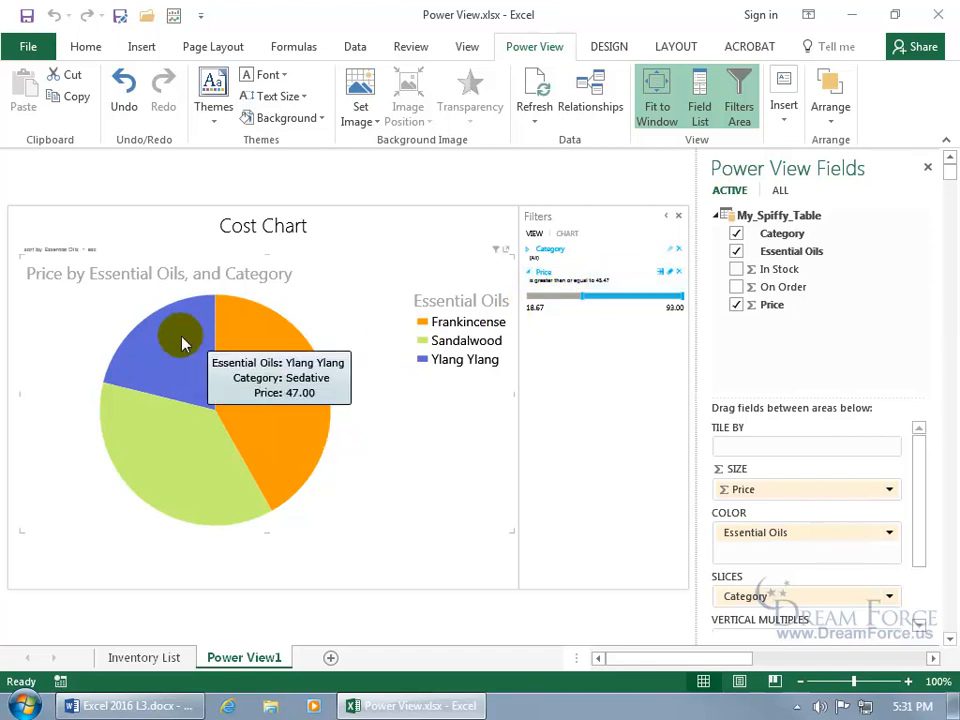
mouse_move(175, 483)
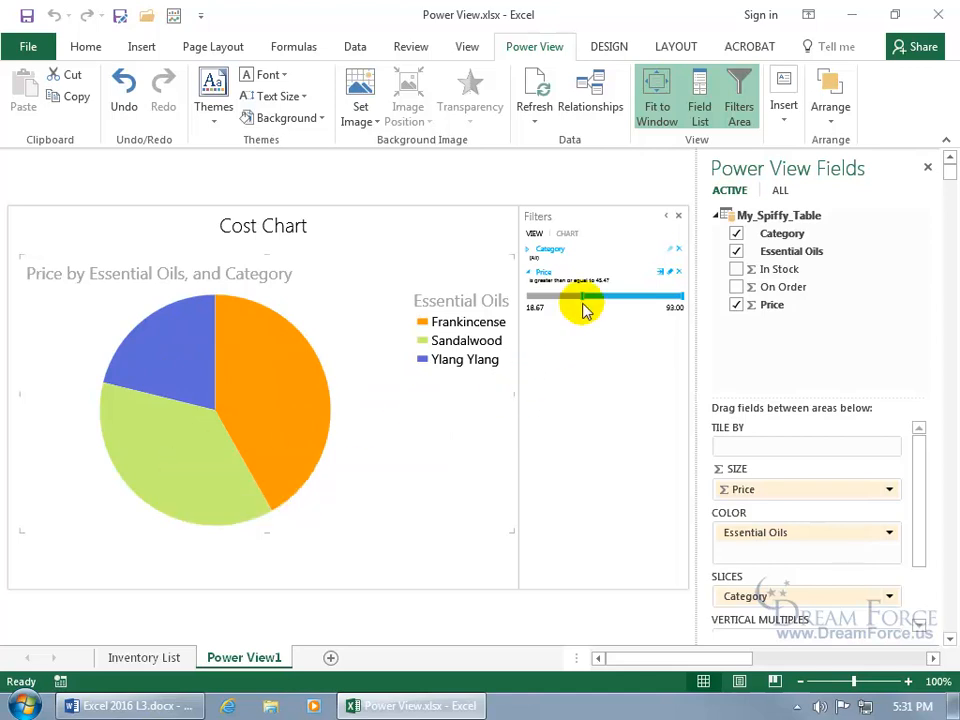
Restore the lower Price limit, cap Price at values less than or equal to about 58.81, and clear the Price filter
drag(582, 297, 531, 297)
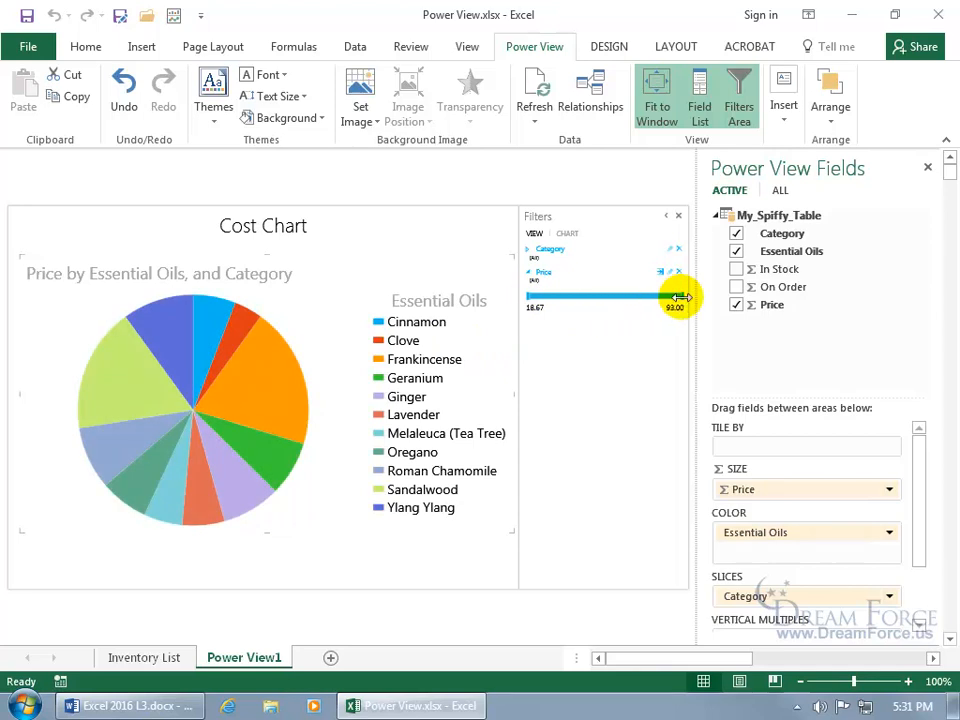
drag(679, 297, 608, 298)
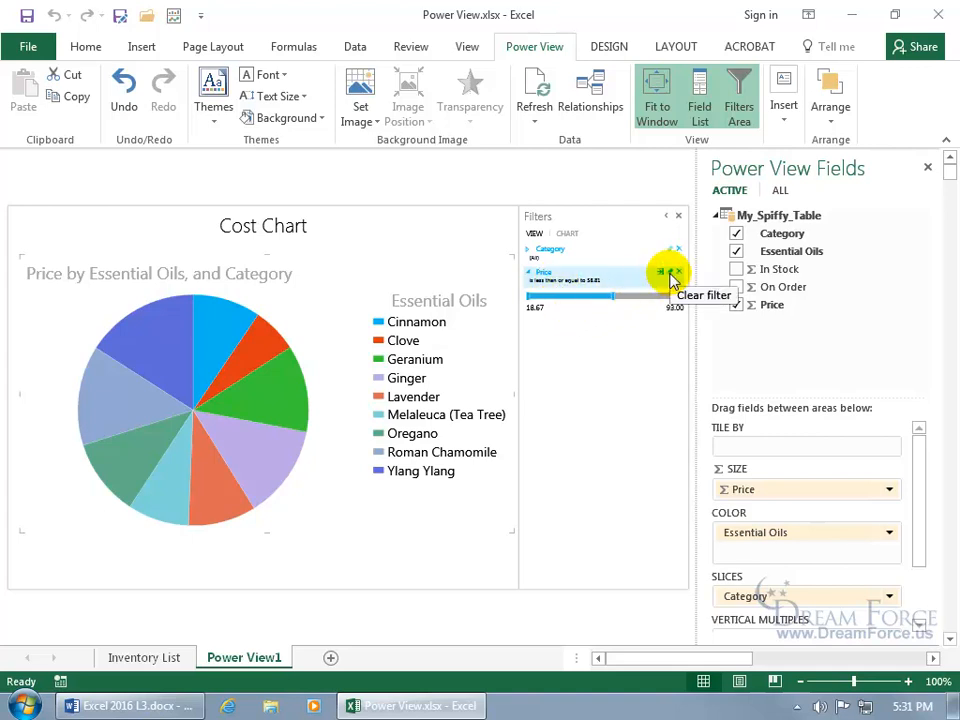
click(671, 276)
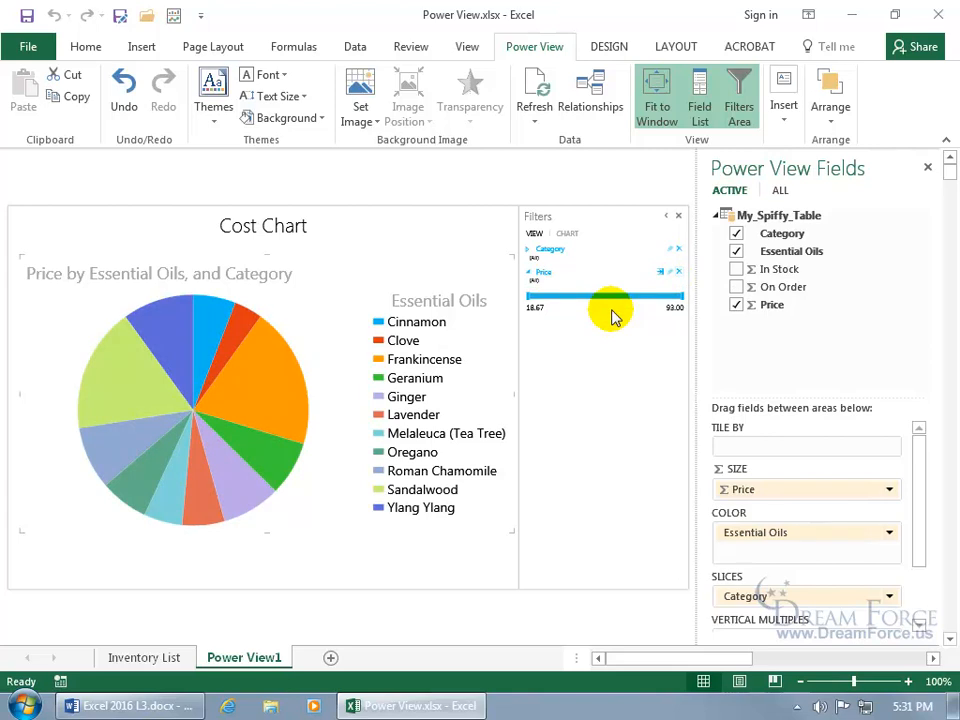
Remove and re-add the Price view filter, and limit it to the listed values 25.33, 32.00, 36.00 and 93.00
click(678, 275)
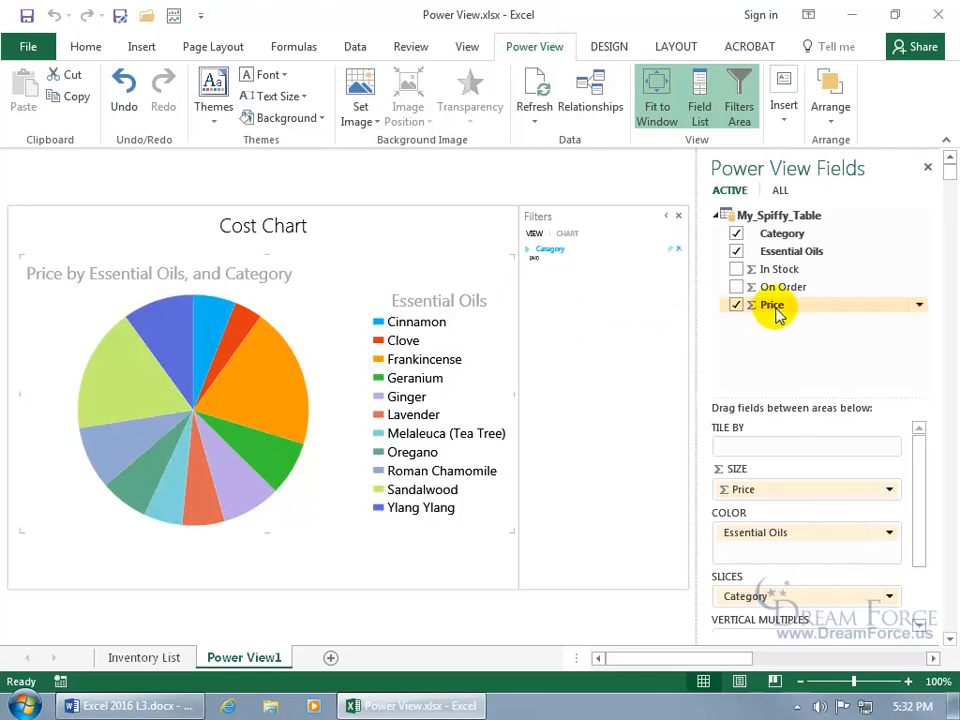
drag(780, 314, 562, 372)
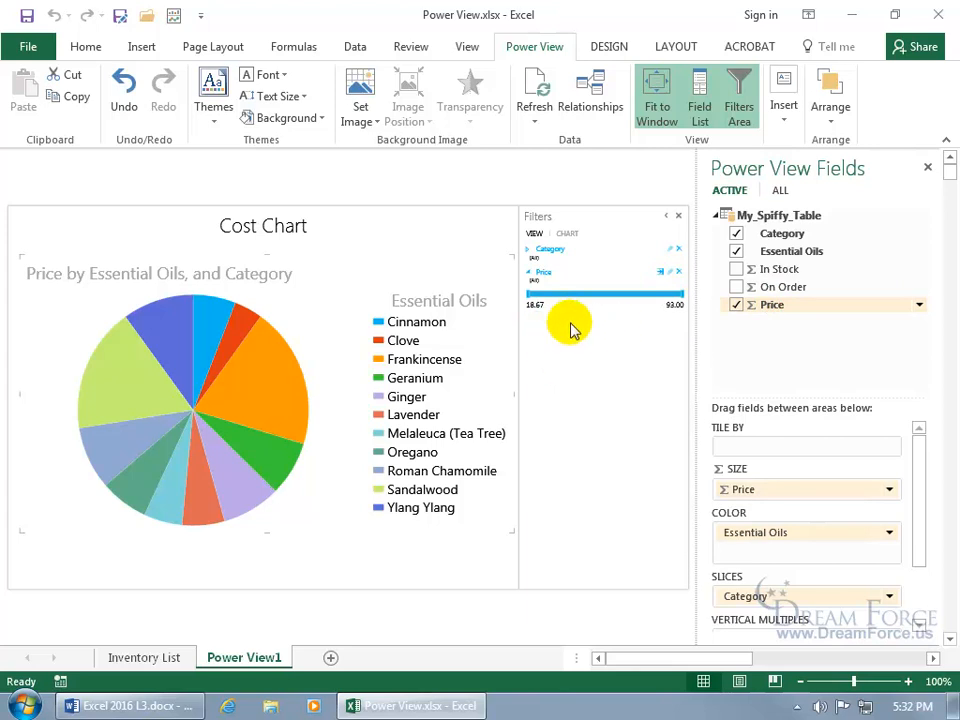
click(661, 277)
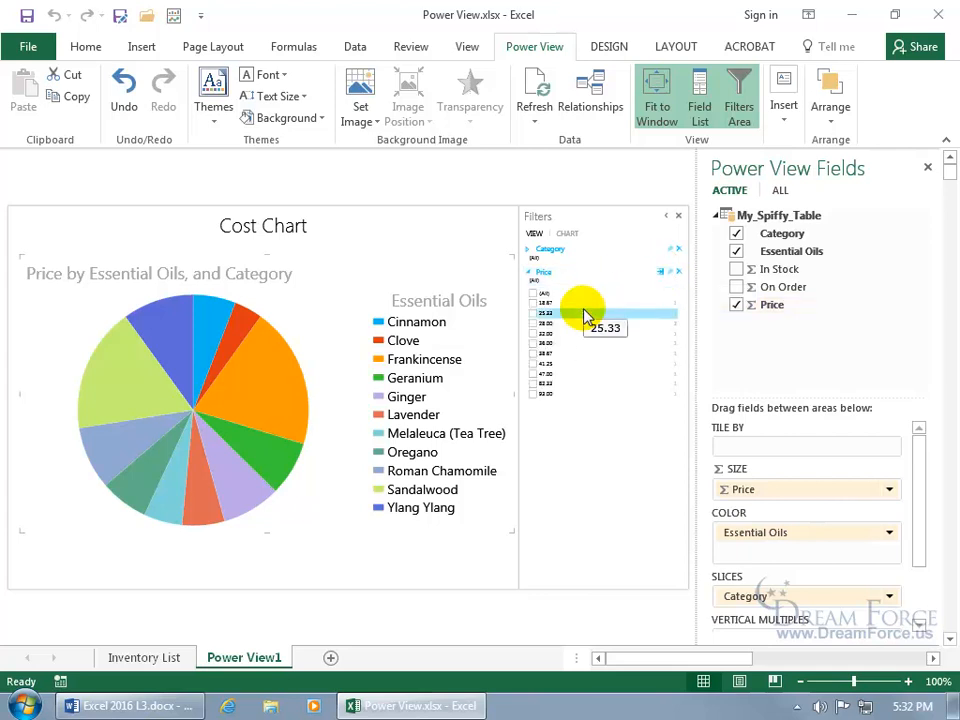
click(533, 313)
click(533, 333)
click(533, 345)
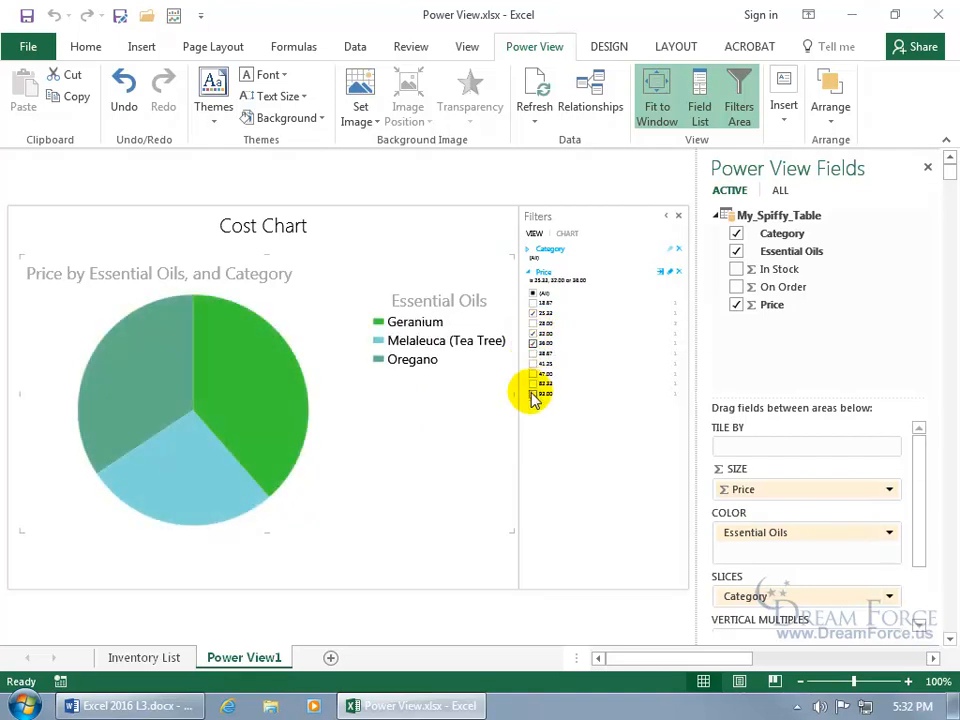
click(532, 393)
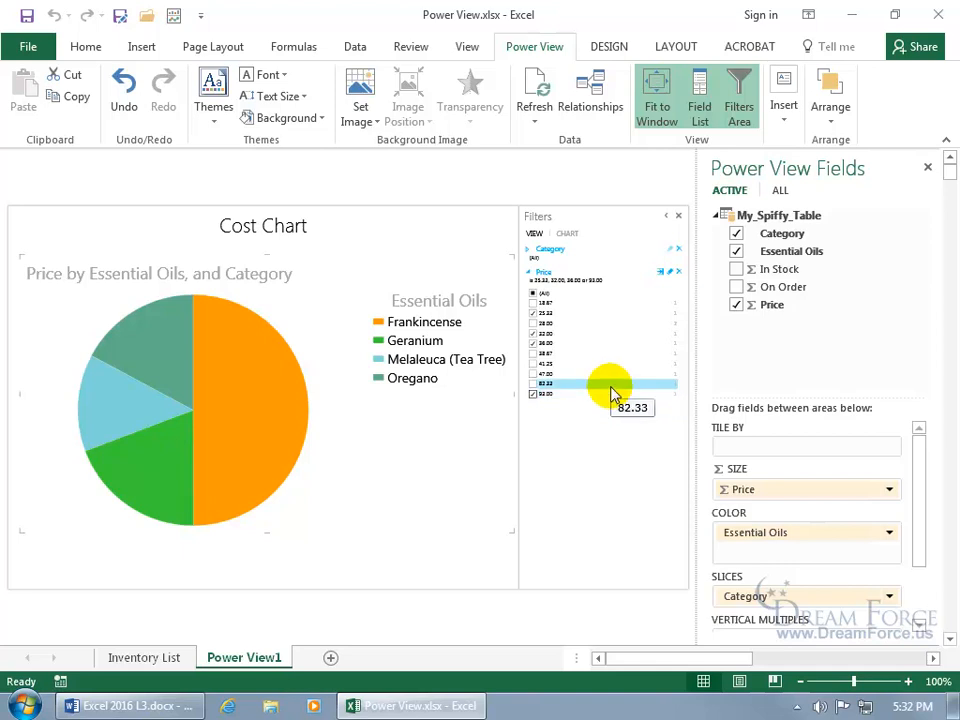
Apply an advanced Price filter for values less than or equal to 50, and clear it, returning to the range slider
click(661, 273)
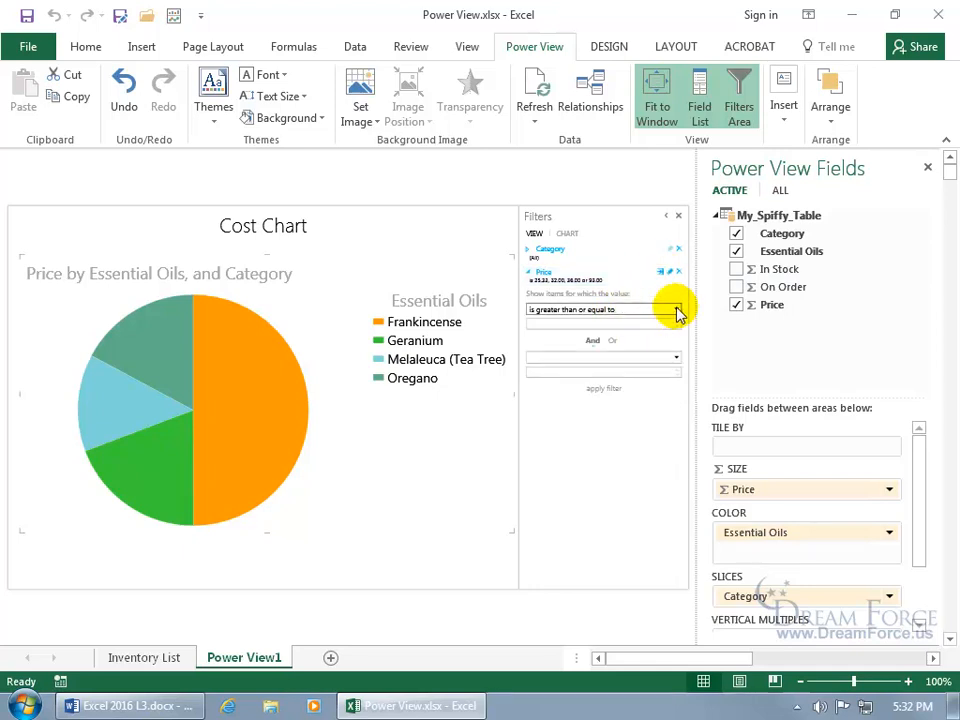
click(676, 311)
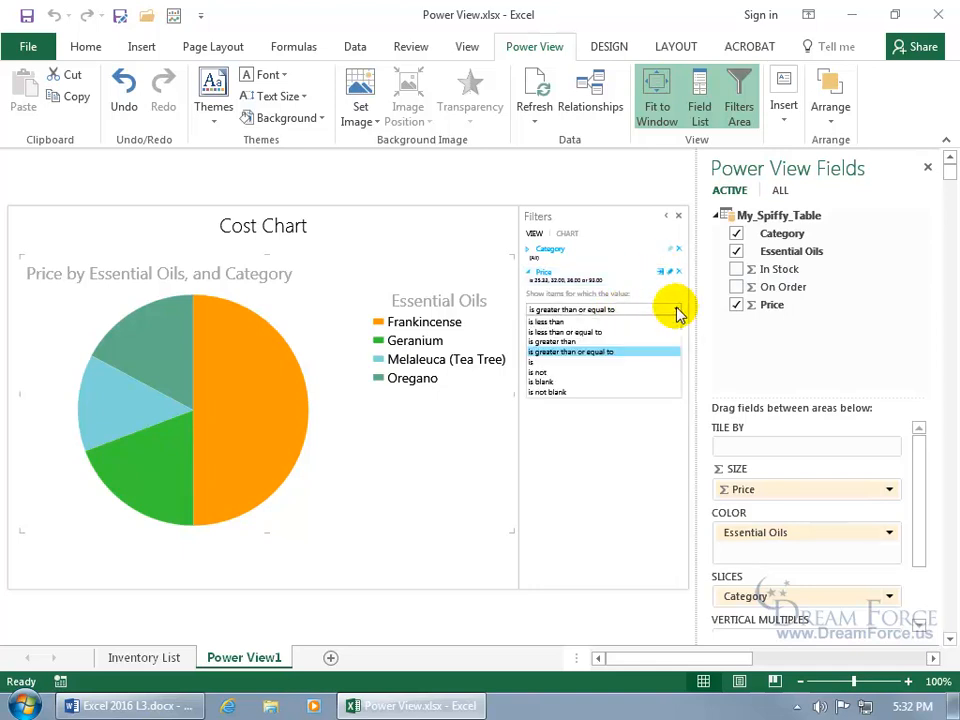
click(611, 333)
click(600, 322)
text(50)
key(Return)
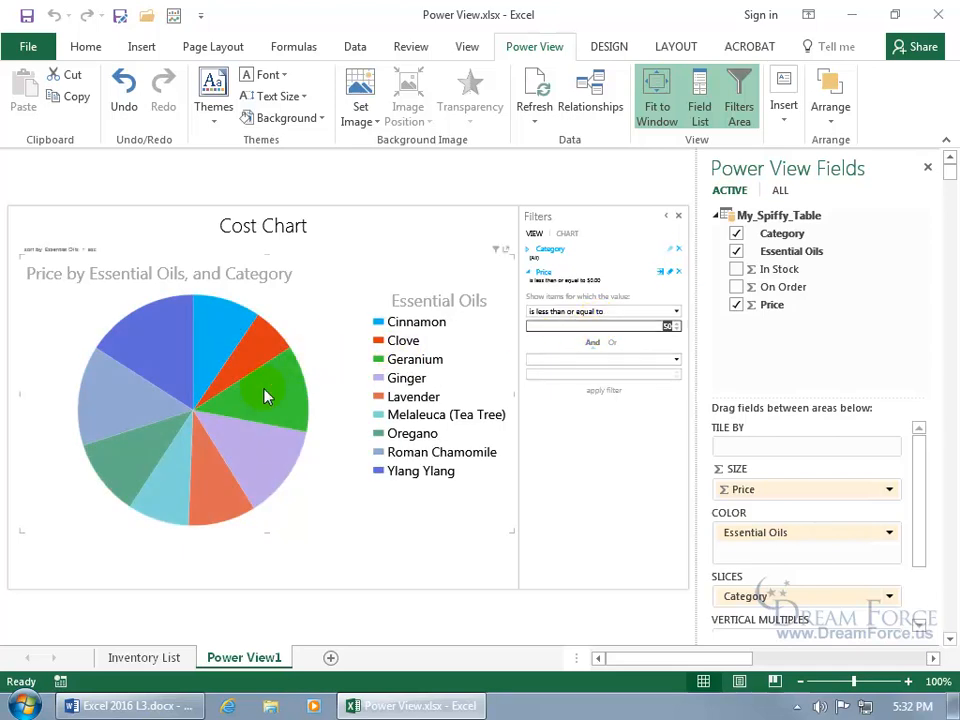
mouse_move(268, 397)
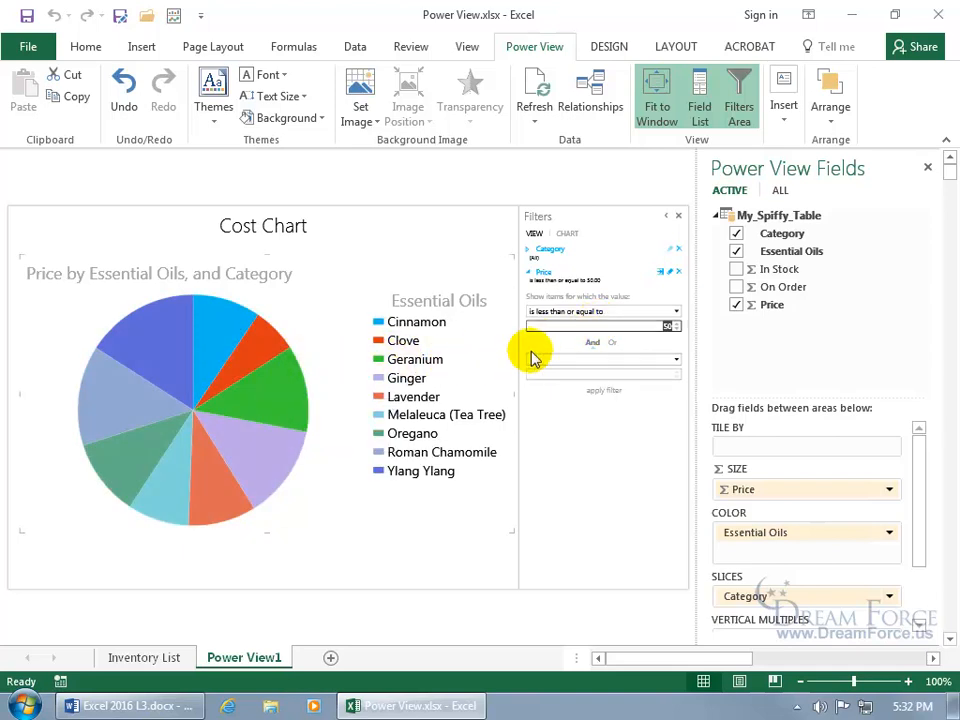
click(671, 274)
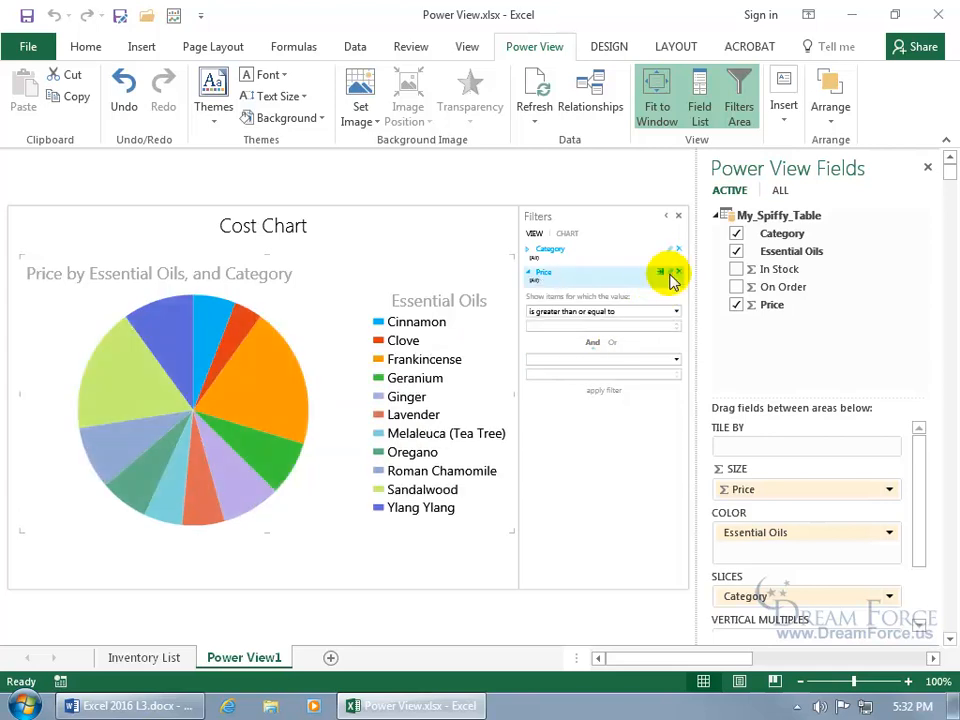
click(661, 275)
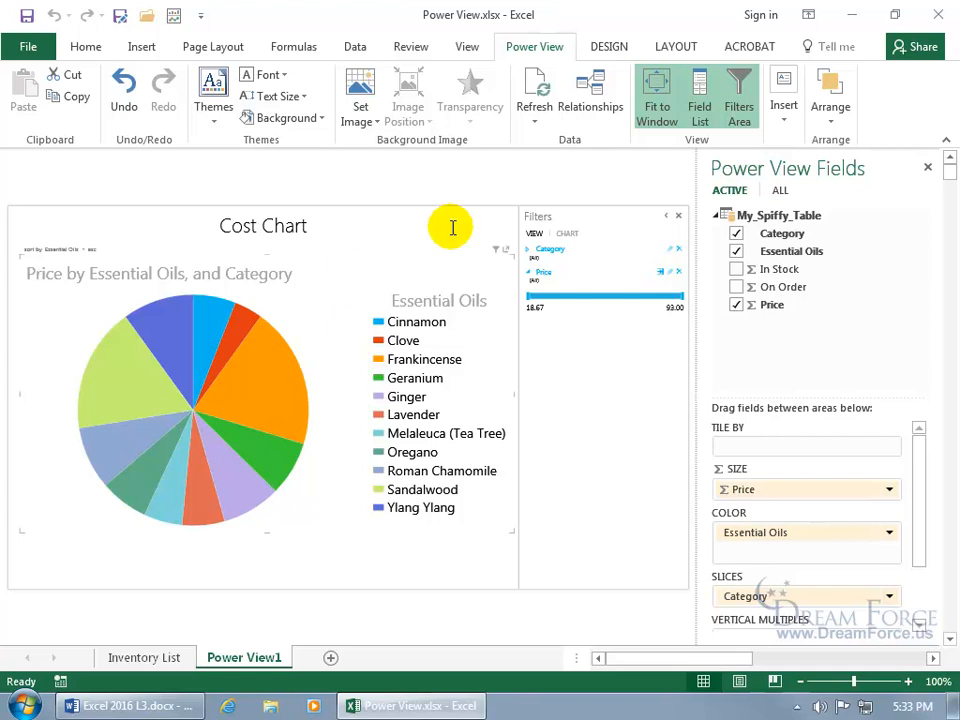
Convert the pie chart into a scatter chart and inspect the cheapest and most expensive points
click(610, 47)
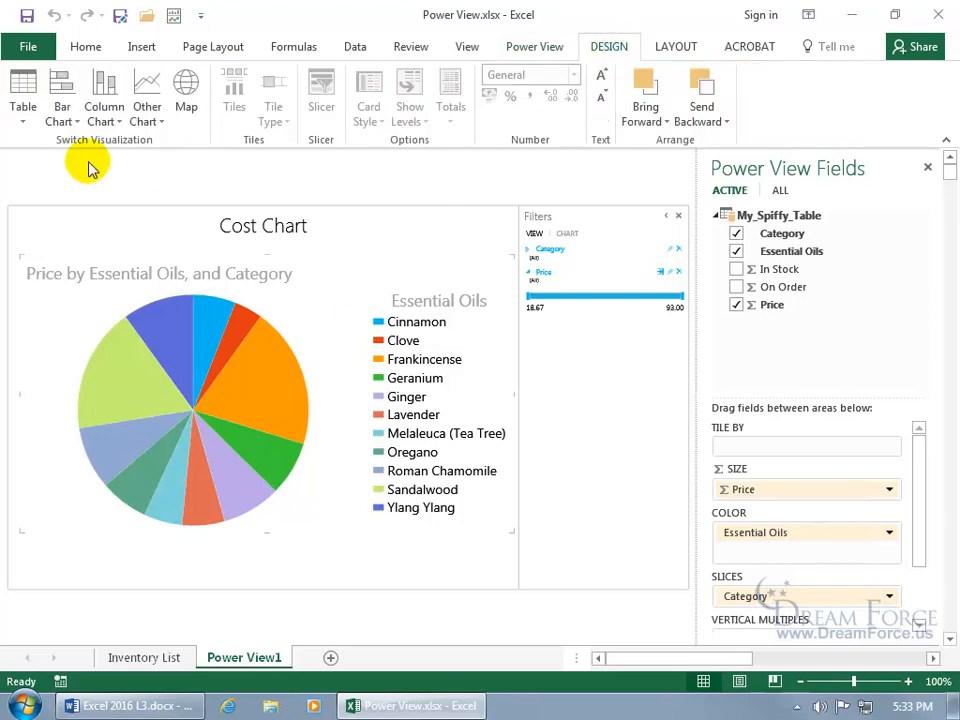
click(150, 121)
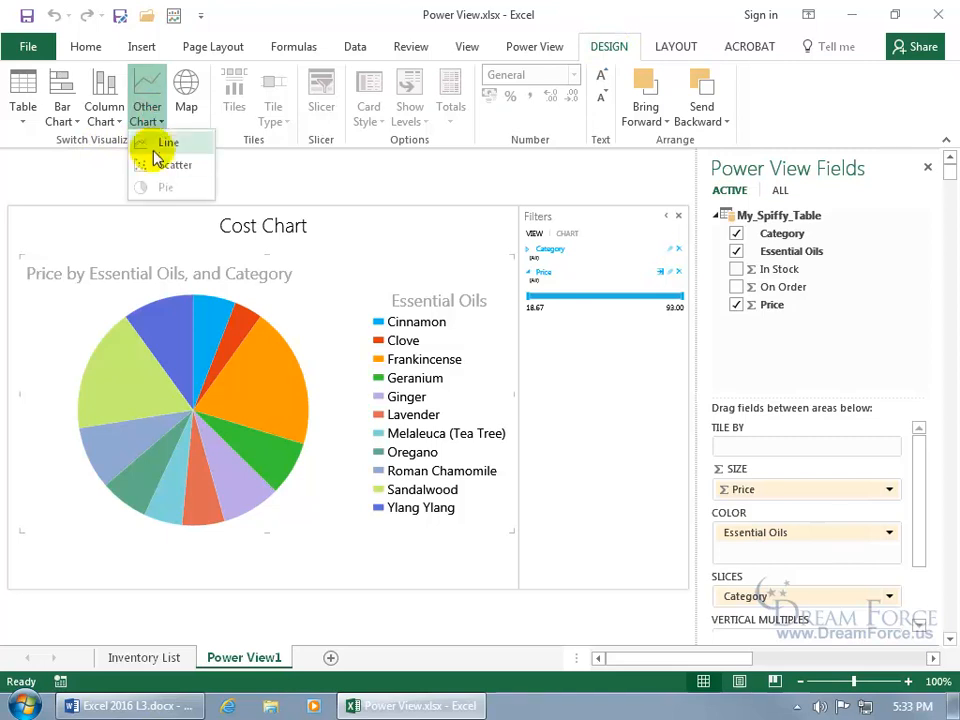
click(156, 166)
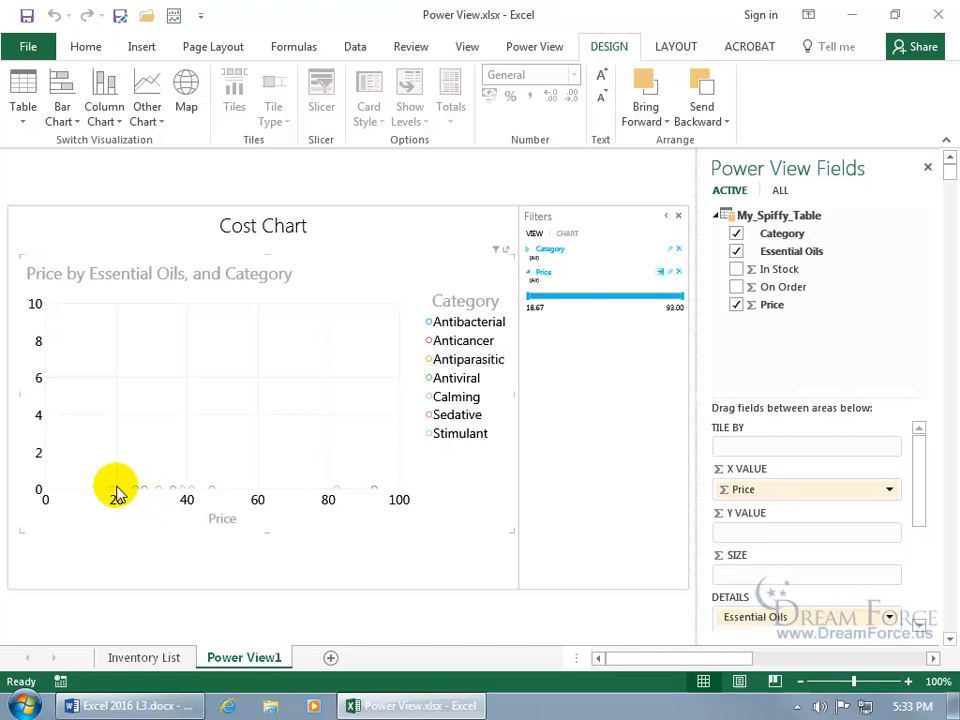
mouse_move(112, 492)
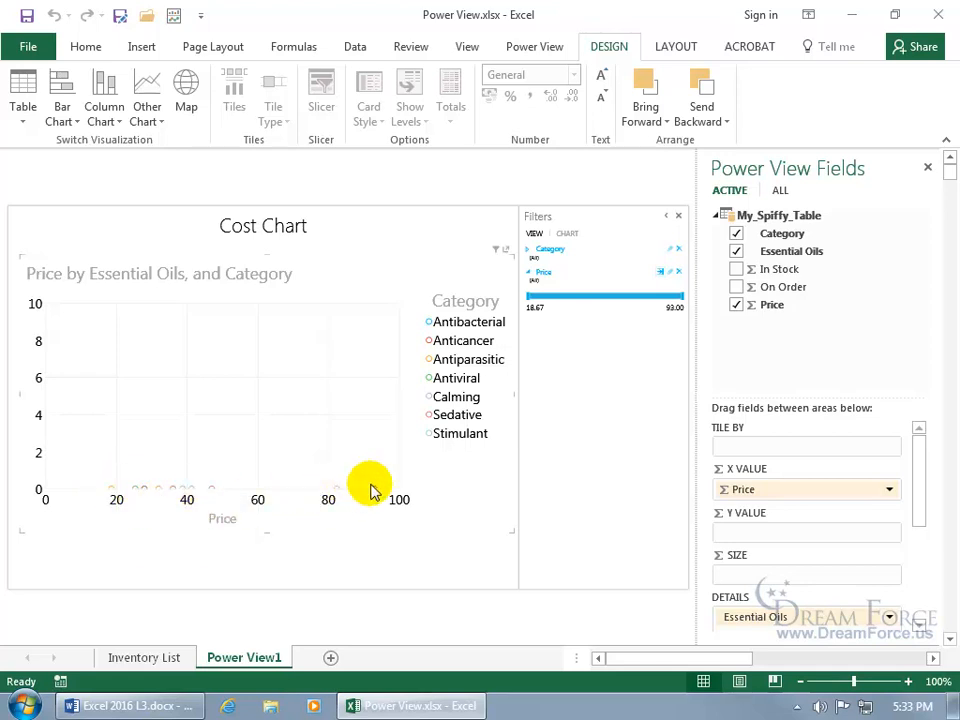
mouse_move(377, 497)
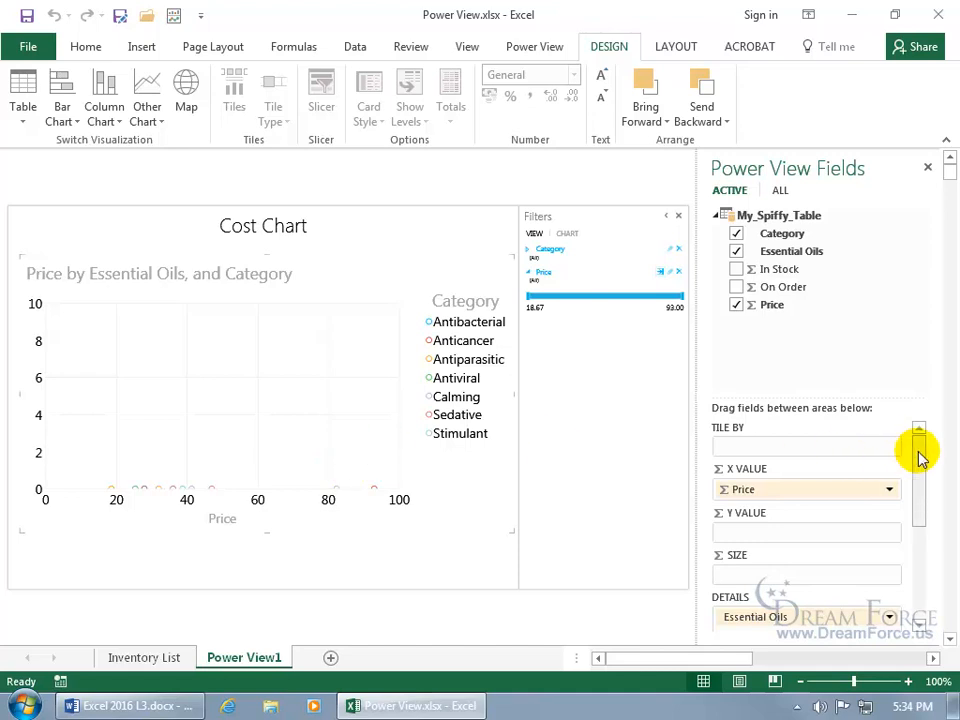
Set Price as the scatter chart's play axis and run the animation
drag(920, 455, 921, 574)
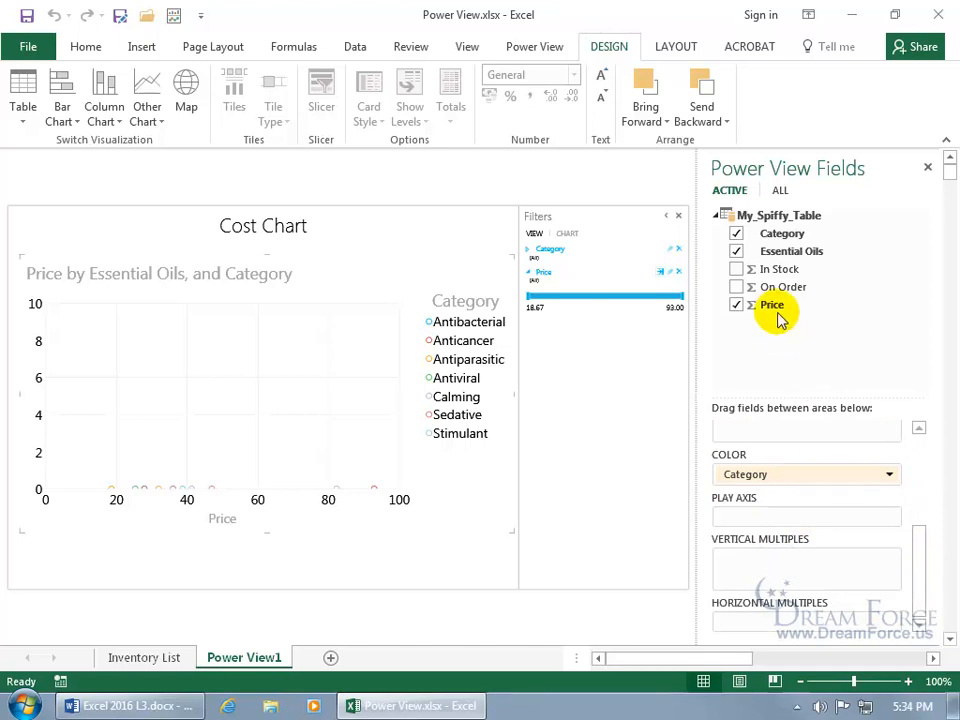
drag(776, 310, 771, 521)
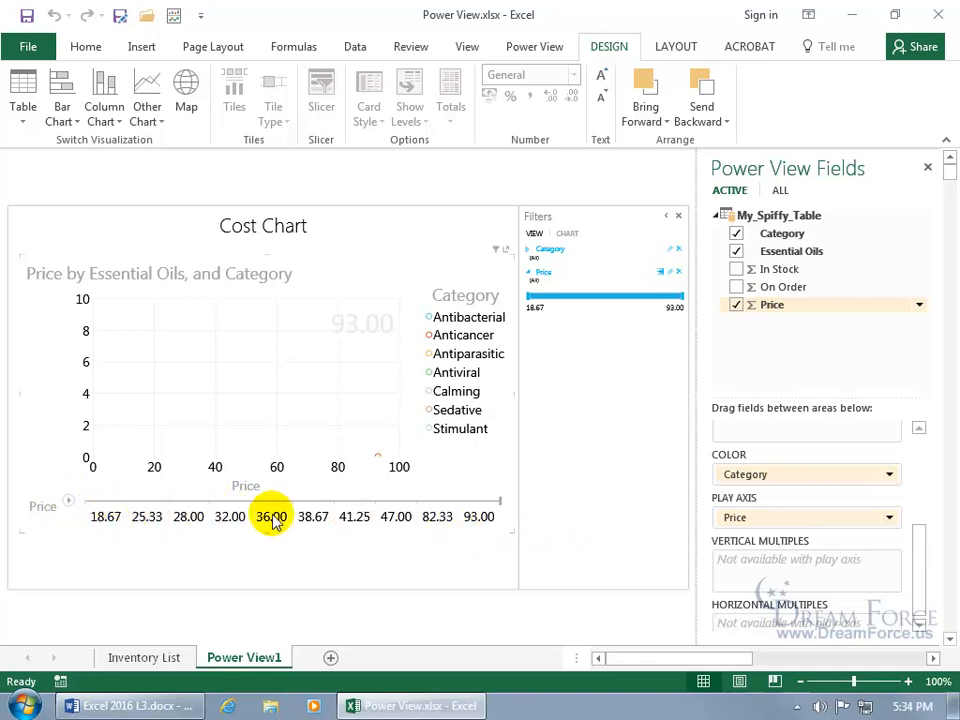
click(68, 502)
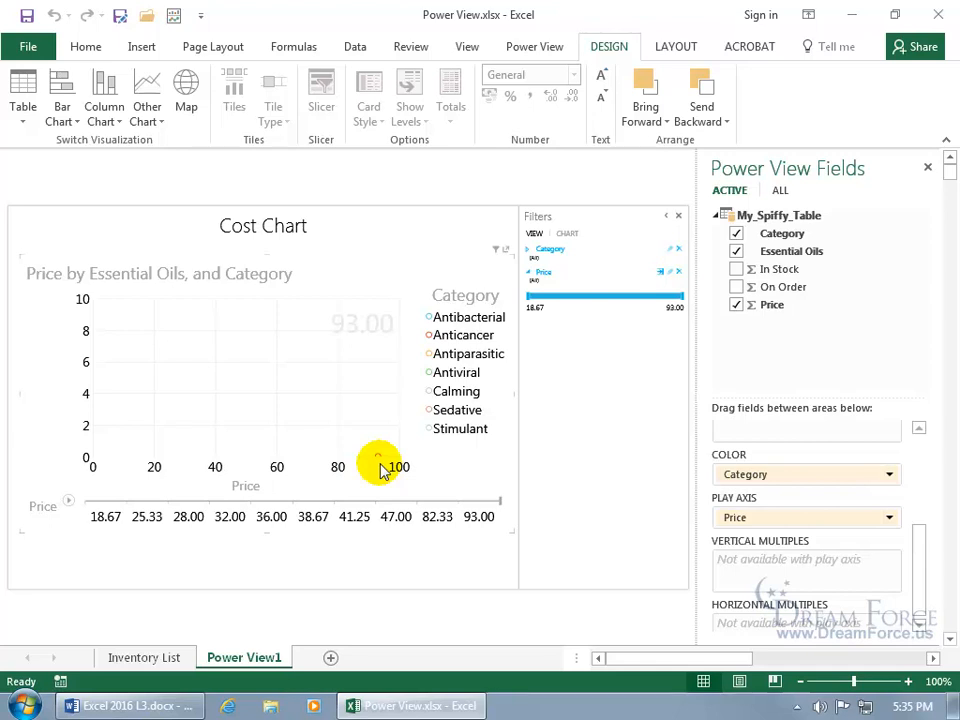
Add Price as the scatter chart's Y value and bubble size, and replay the animation
drag(922, 552, 926, 466)
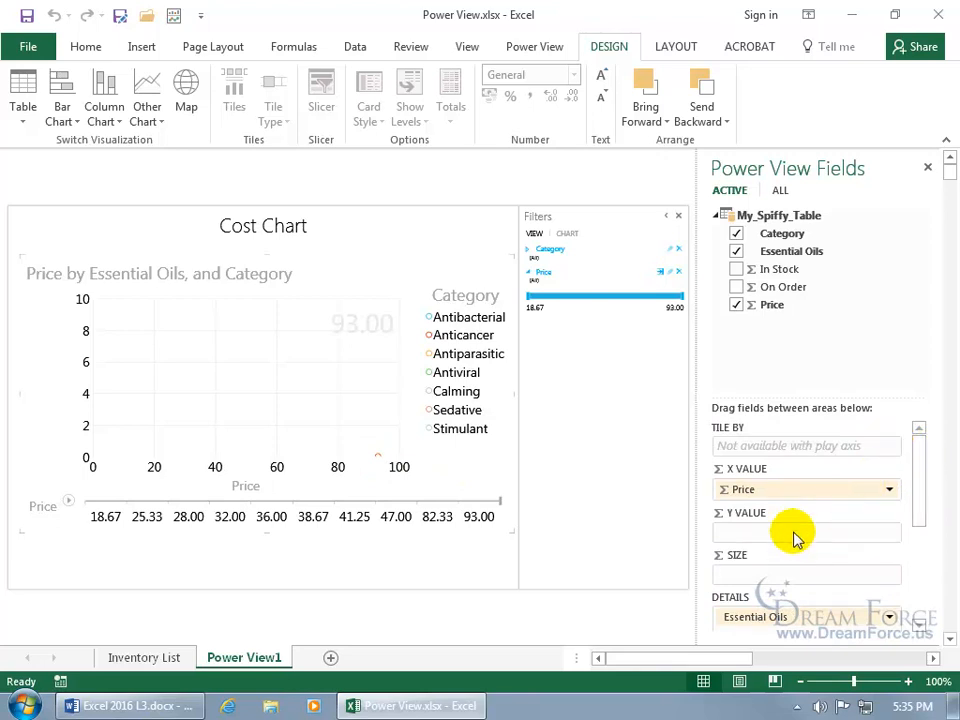
drag(772, 305, 788, 545)
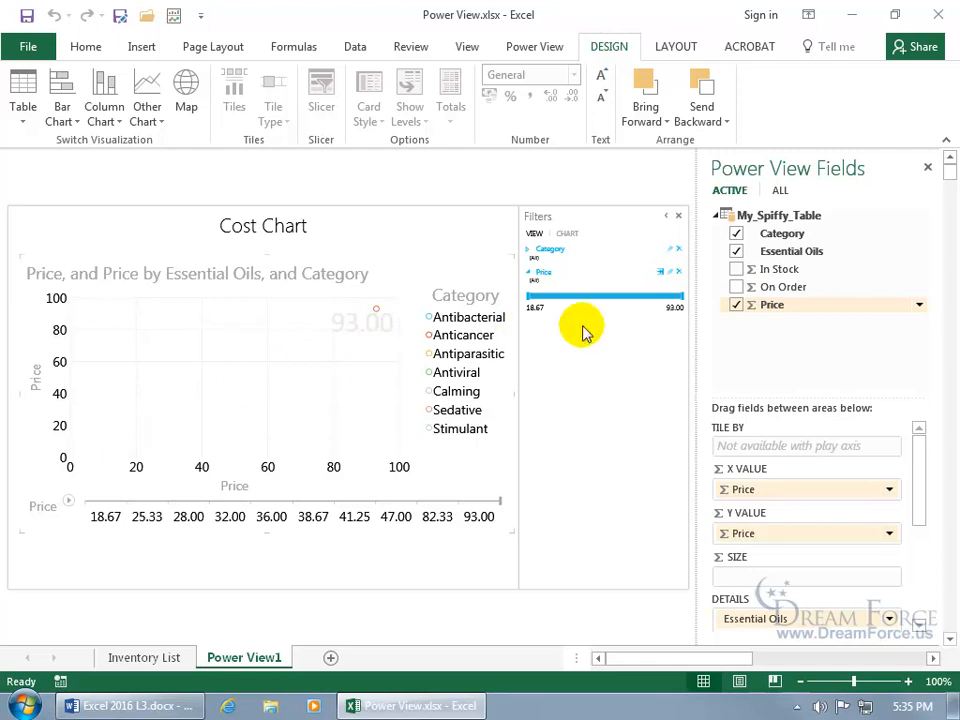
drag(739, 306, 760, 583)
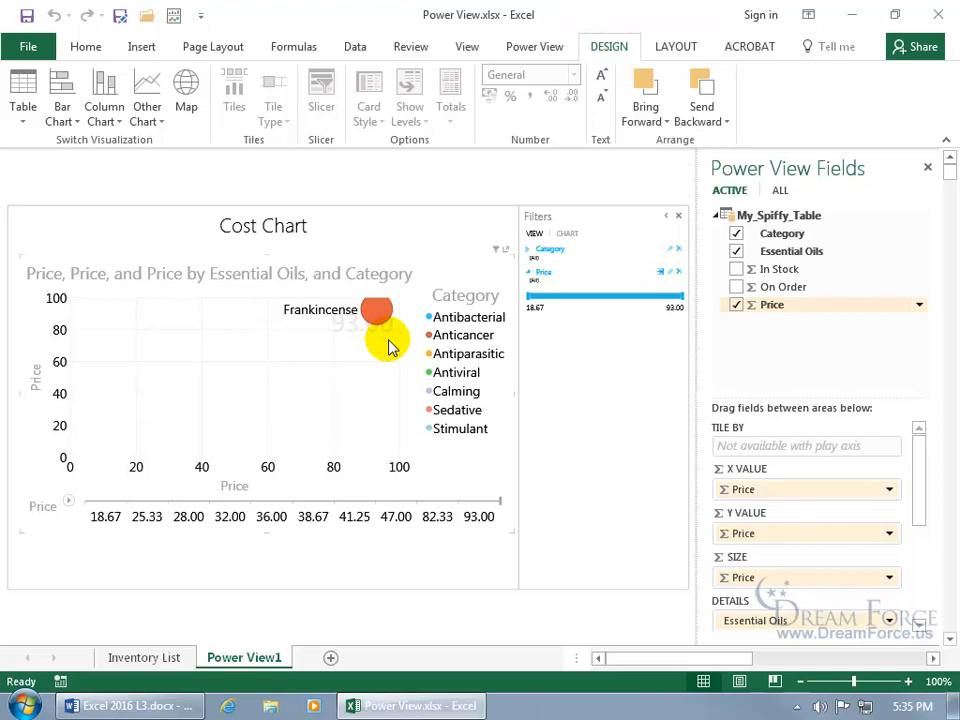
click(68, 500)
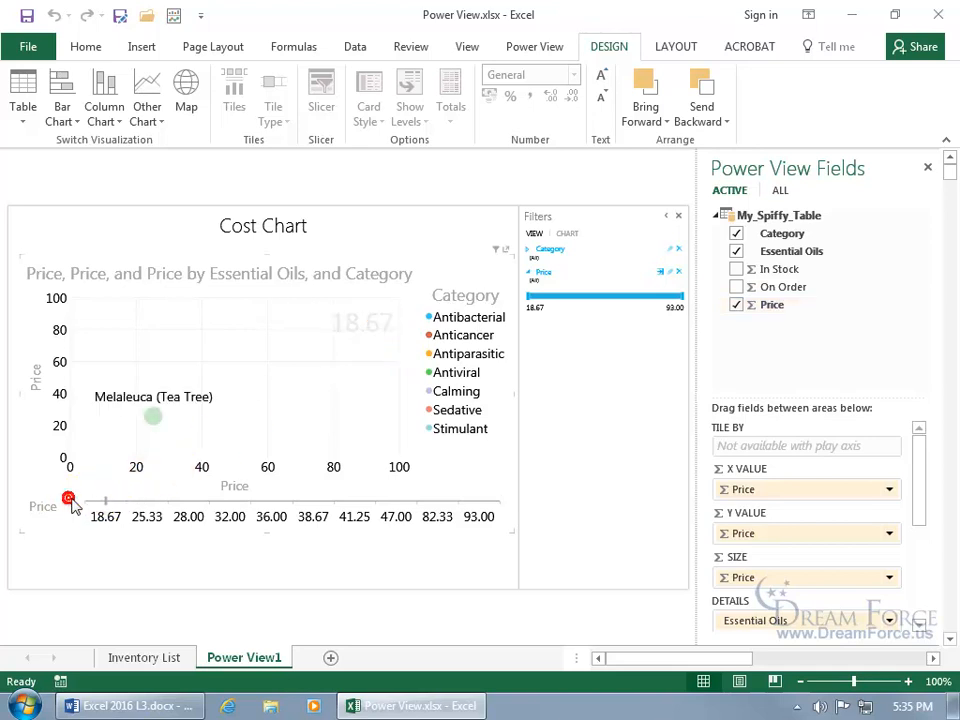
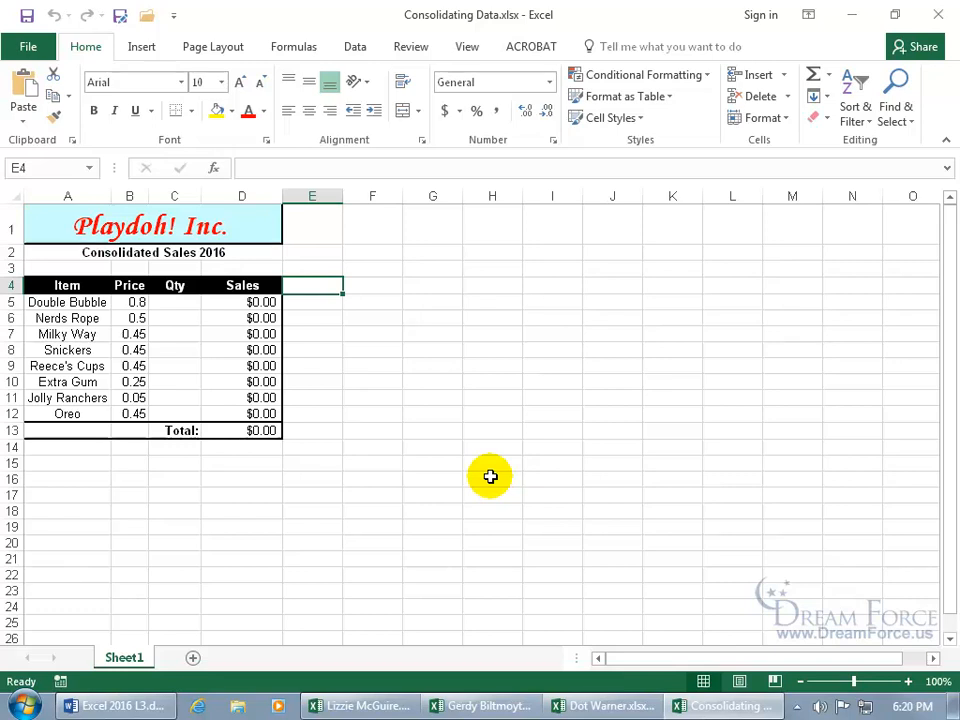
Review the item quantities in the three salespeople's workbooks against the empty Qty column in Consolidating Data.xlsx
click(180, 301)
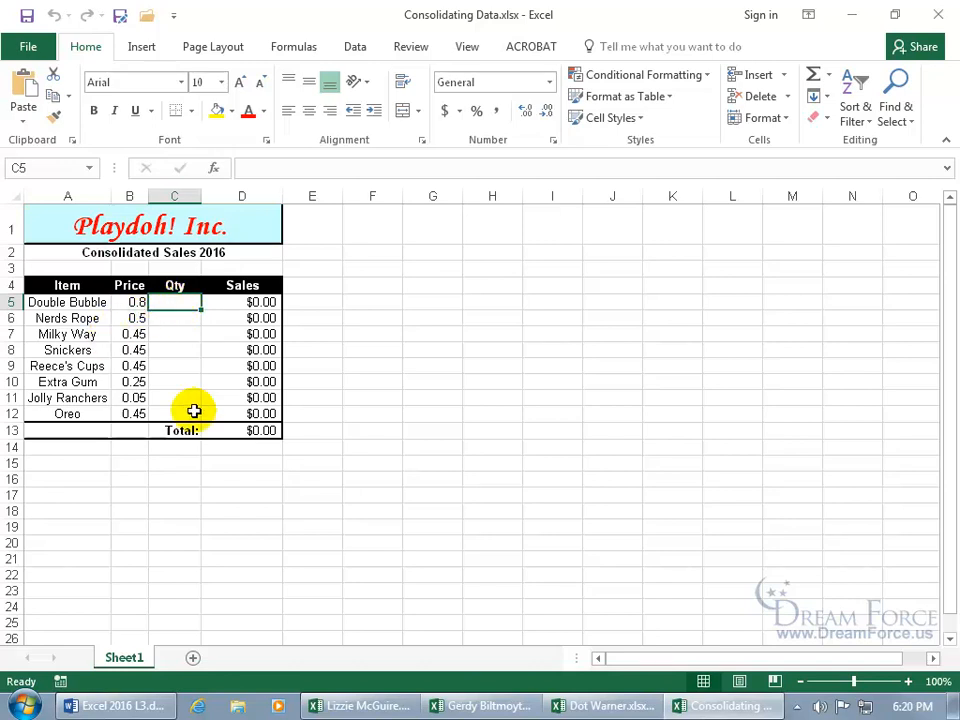
click(360, 705)
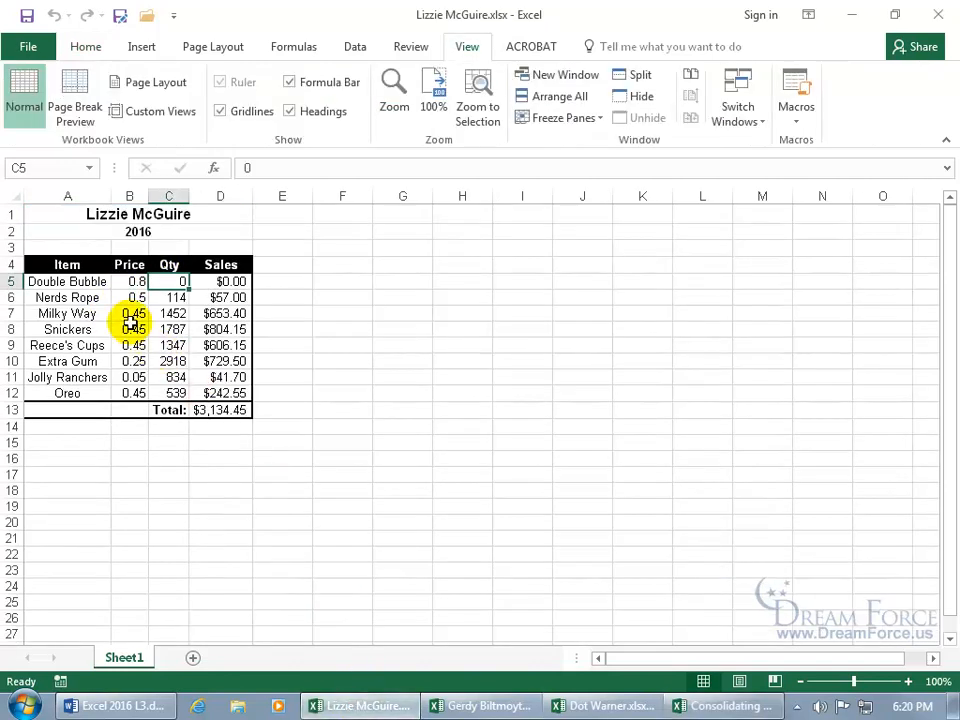
click(500, 705)
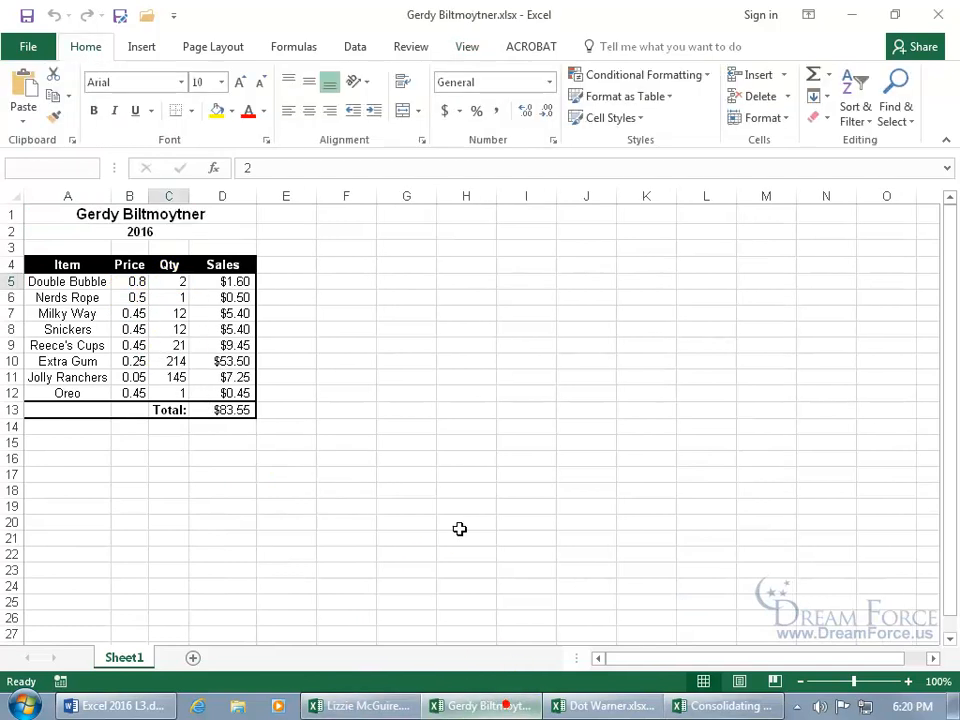
click(577, 706)
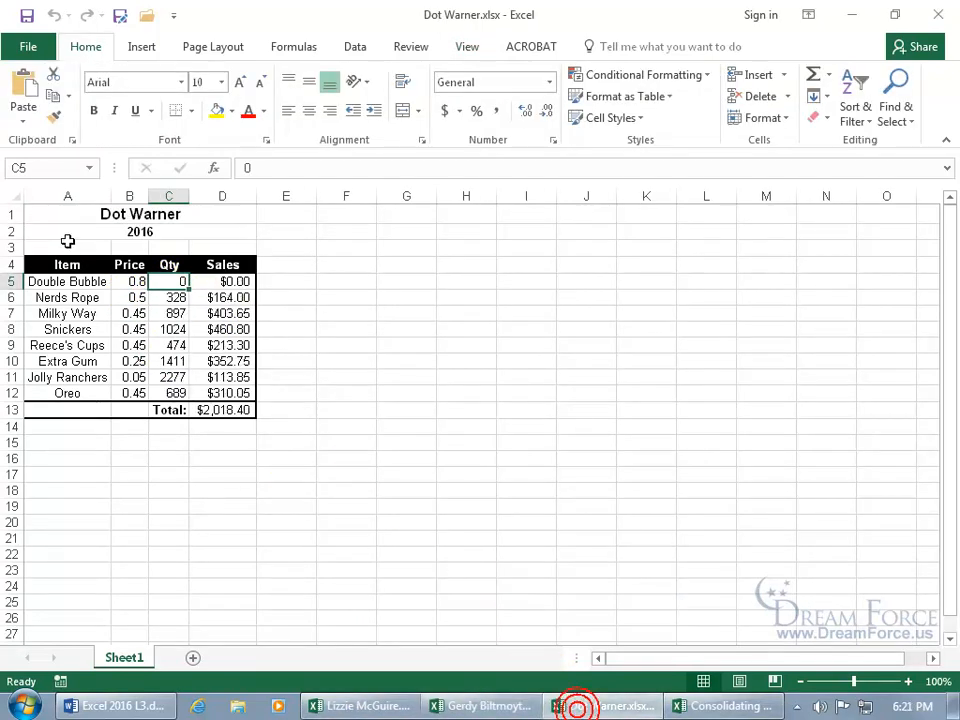
click(700, 704)
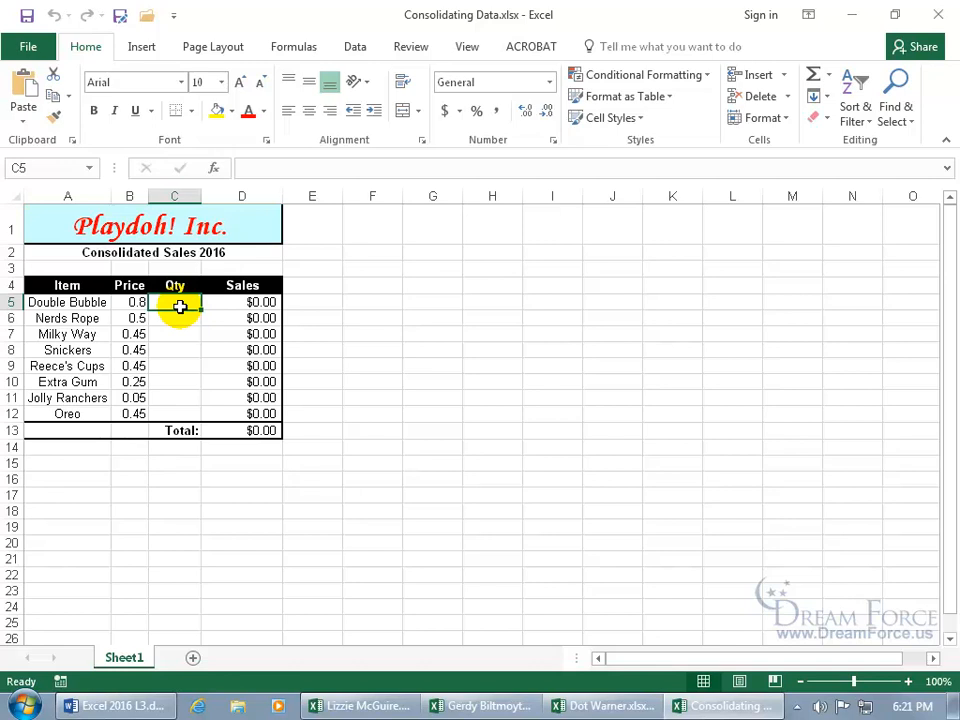
Select the Qty range C5:C12 in Consolidating Data.xlsx and compare it with the Qty column in the first salesperson's workbook
drag(180, 303, 183, 412)
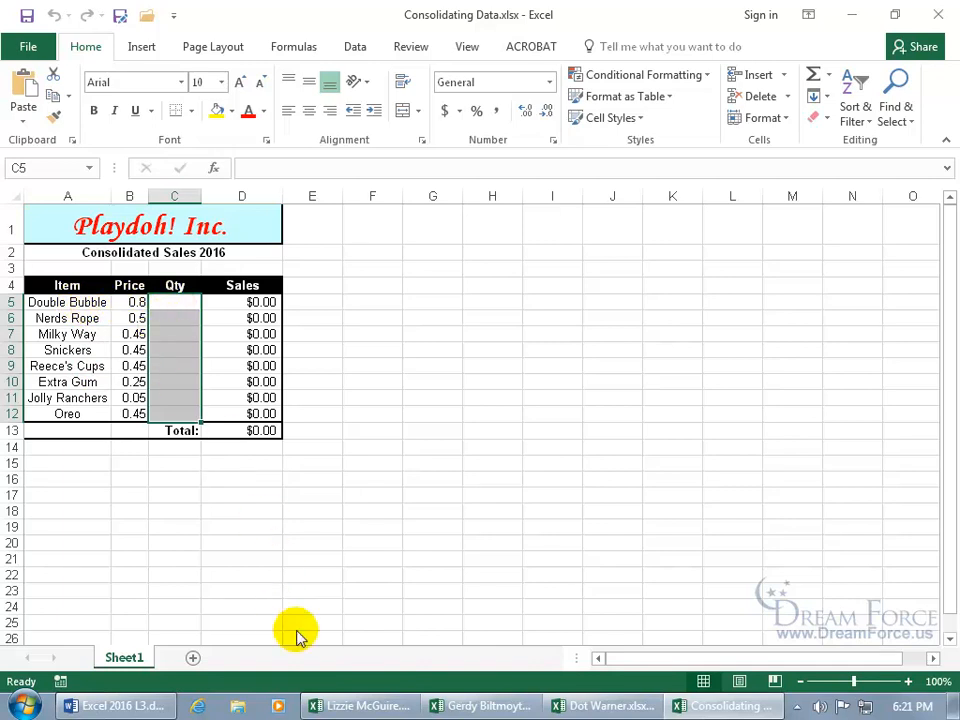
click(357, 707)
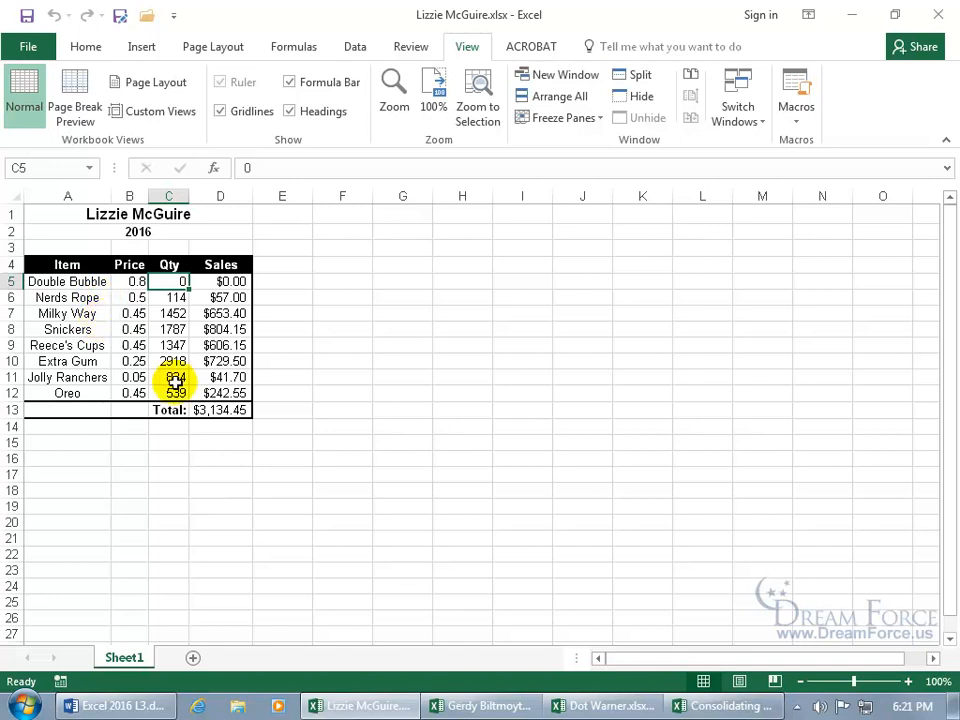
click(727, 706)
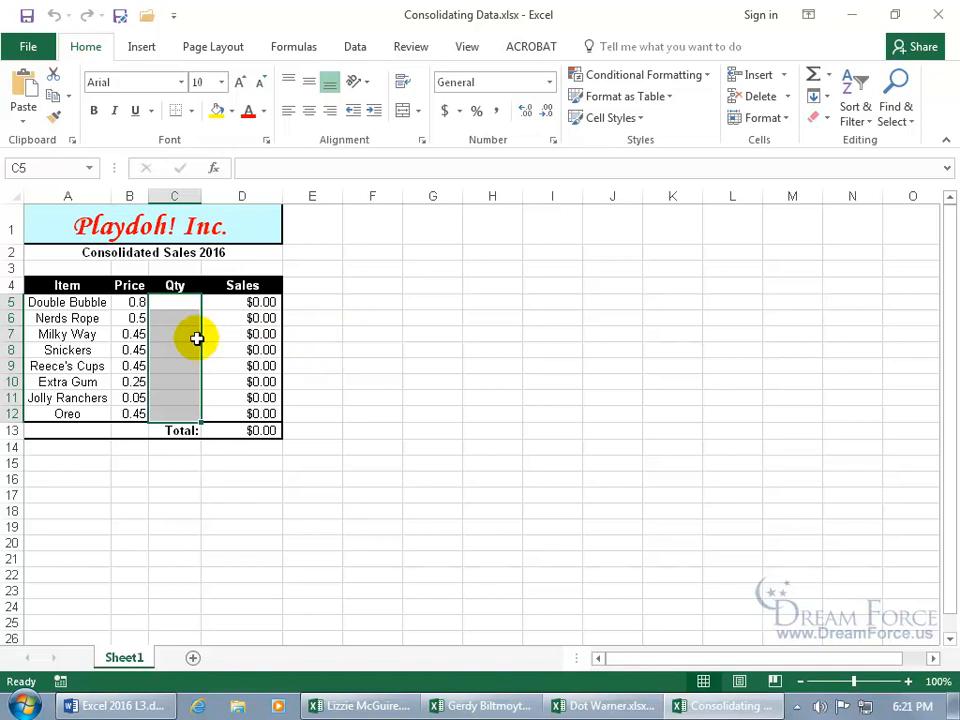
Select the empty Qty range C5:C12 and open Consolidate with Sum as the function
click(183, 302)
click(183, 302)
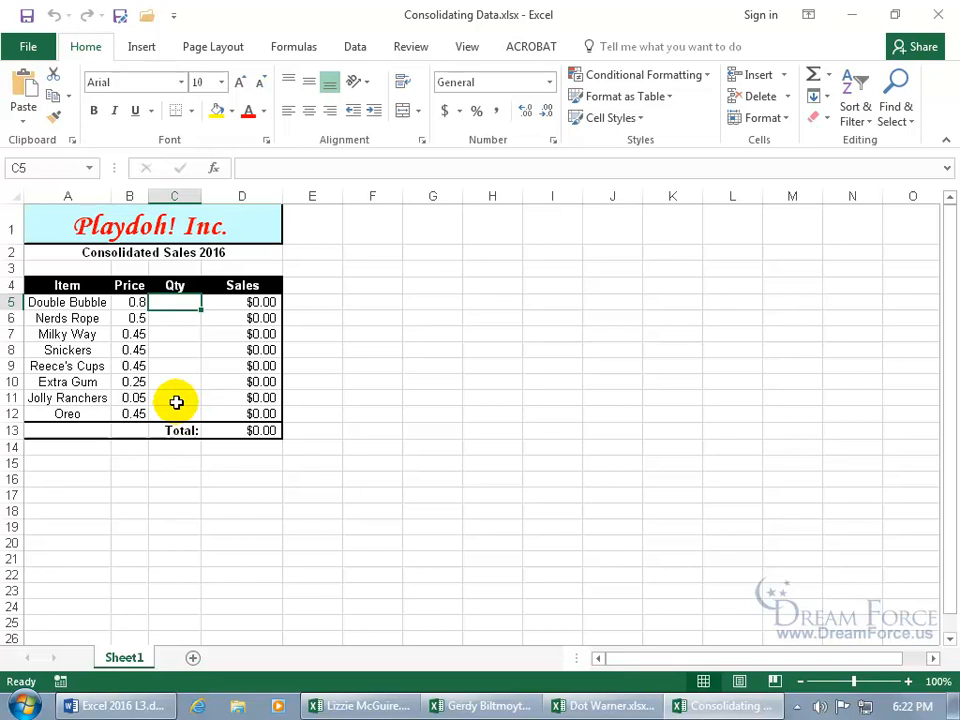
drag(176, 301, 177, 410)
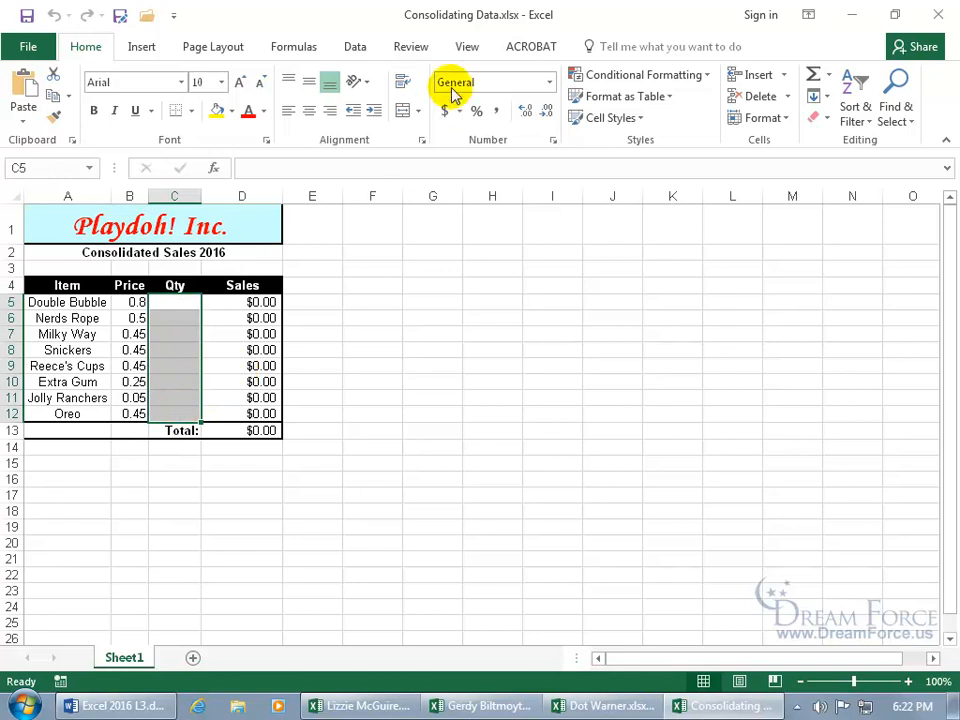
click(360, 47)
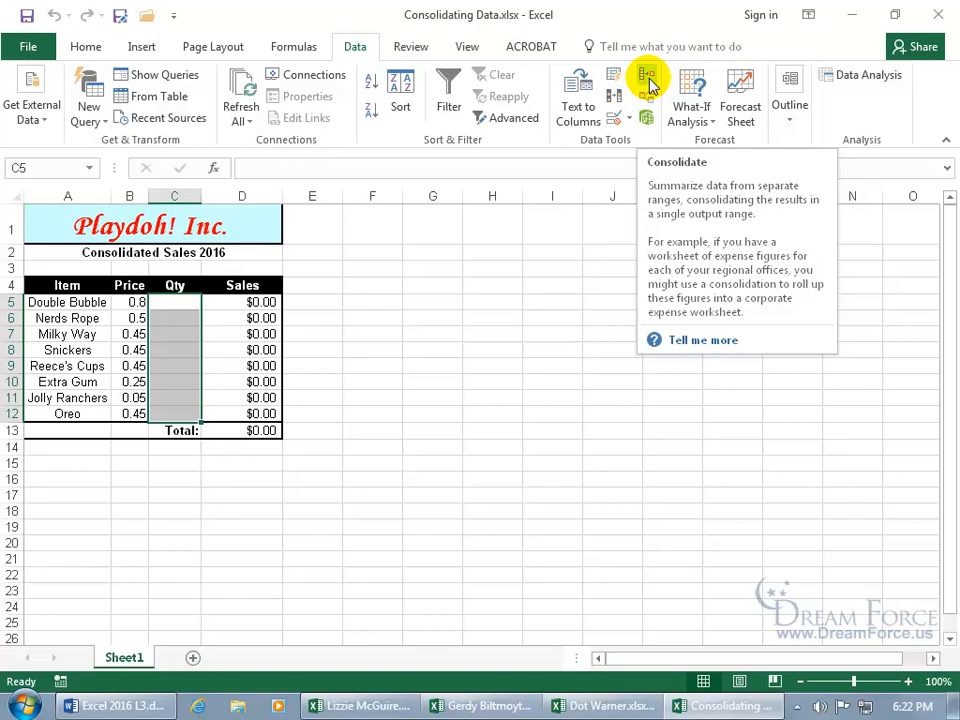
click(187, 301)
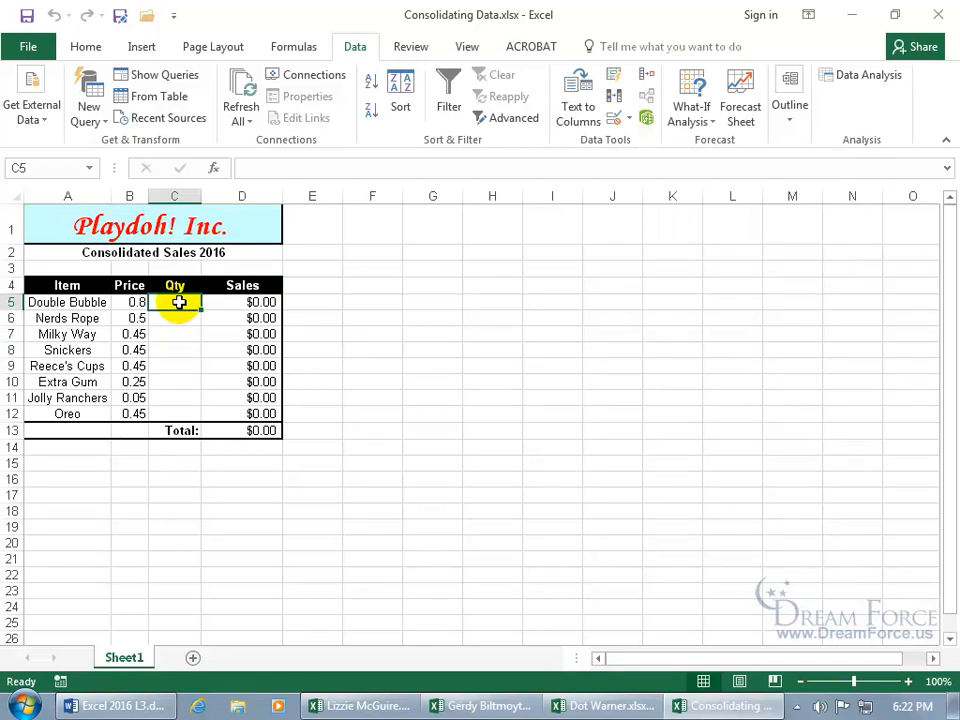
click(179, 318)
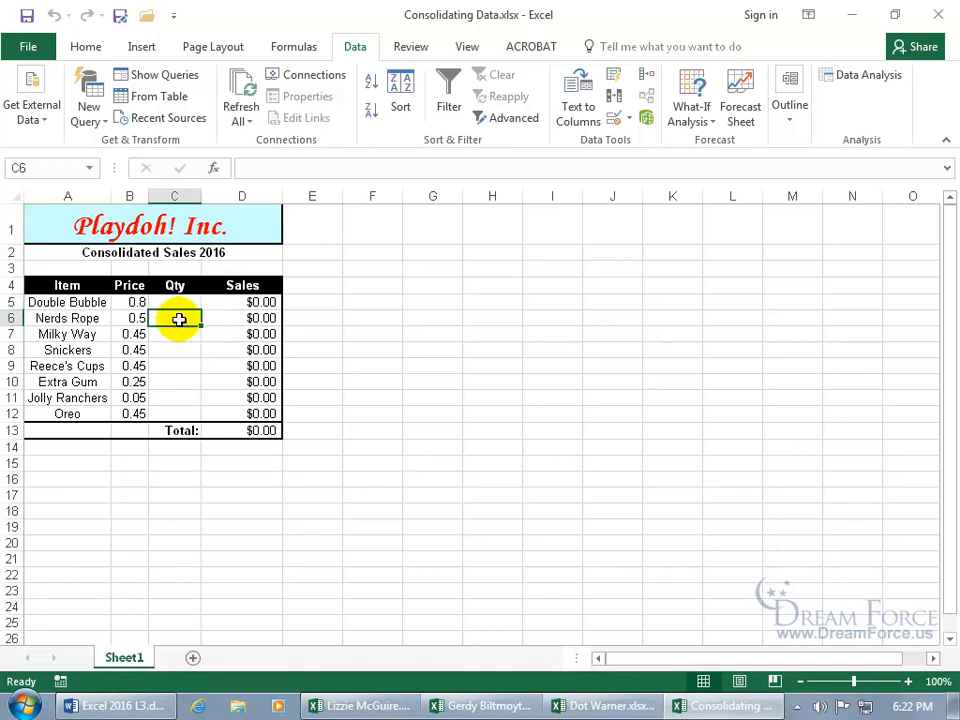
drag(179, 298, 180, 414)
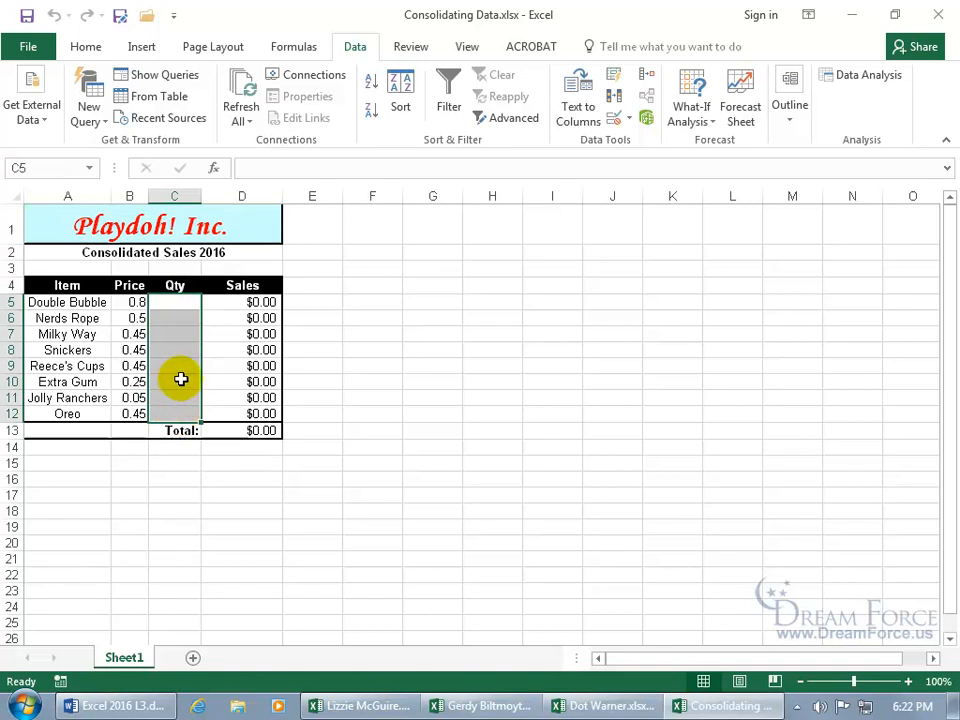
click(645, 80)
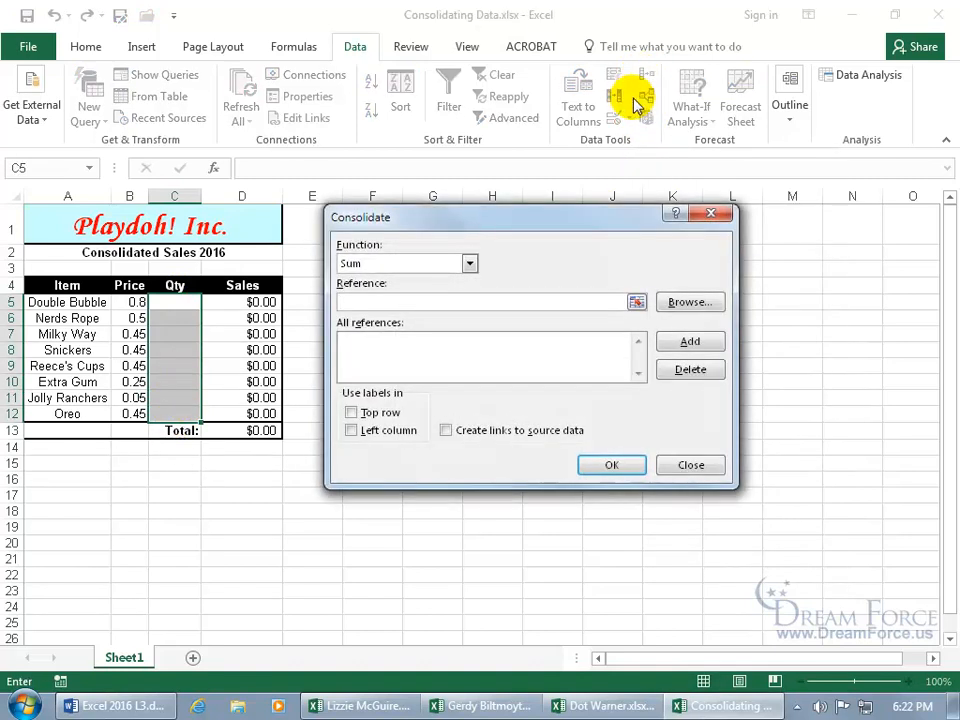
click(469, 264)
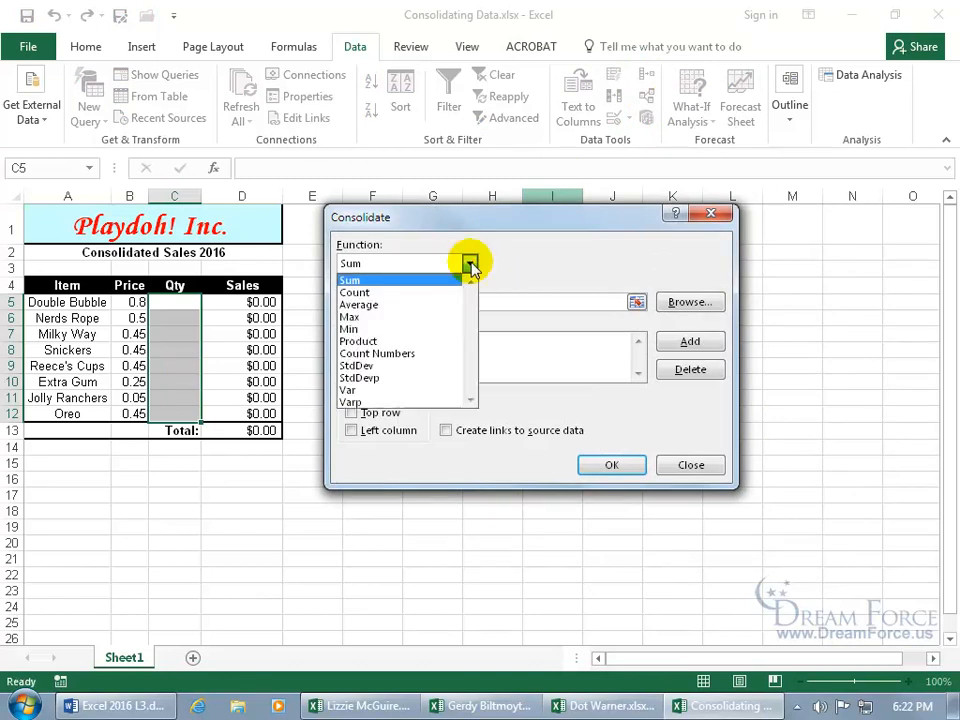
click(505, 262)
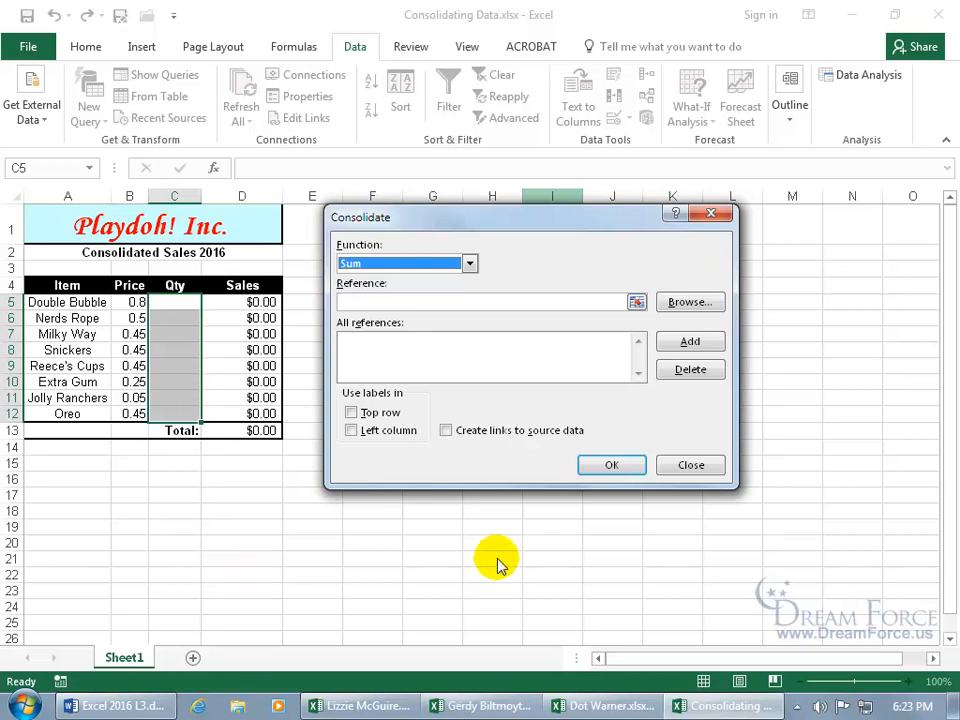
Add Sheet1 range C5:C12 from the first salesperson's workbook to the consolidation references
click(637, 301)
click(634, 304)
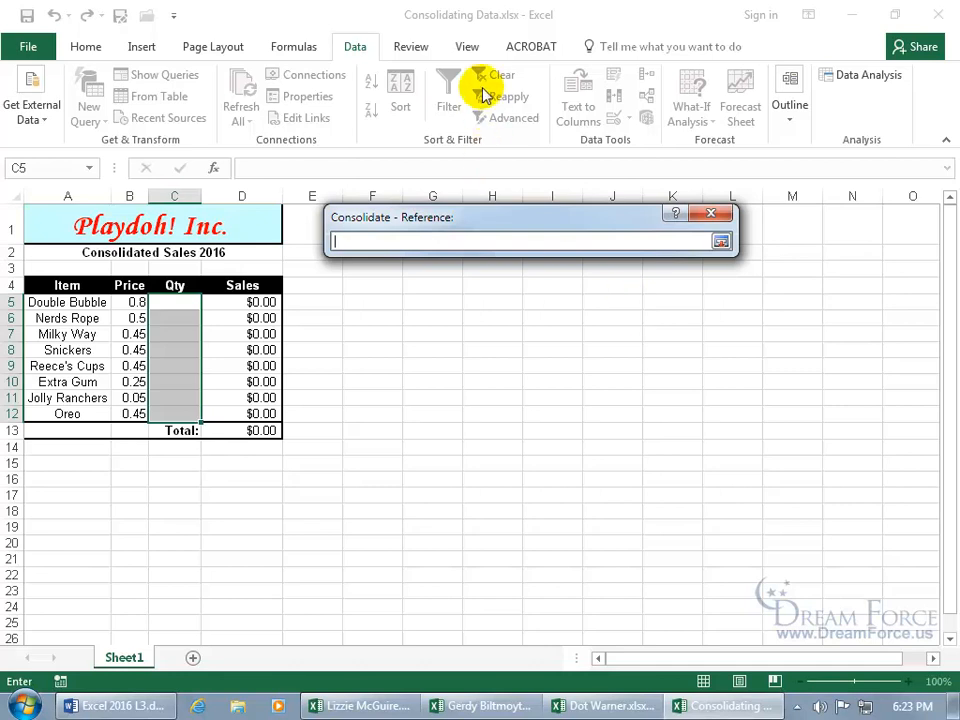
click(466, 45)
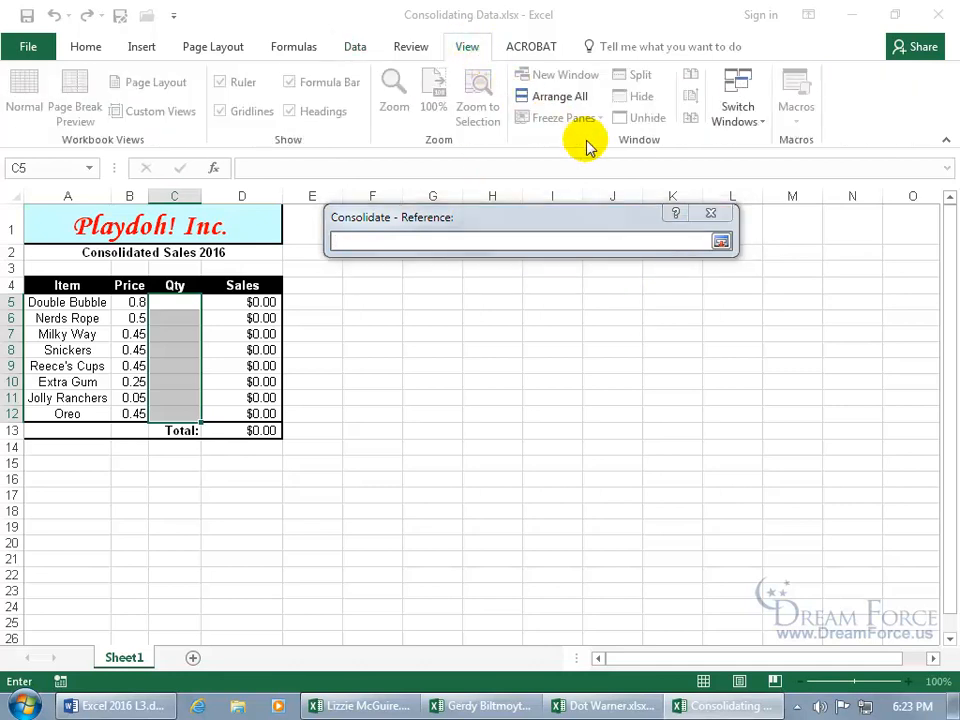
click(745, 118)
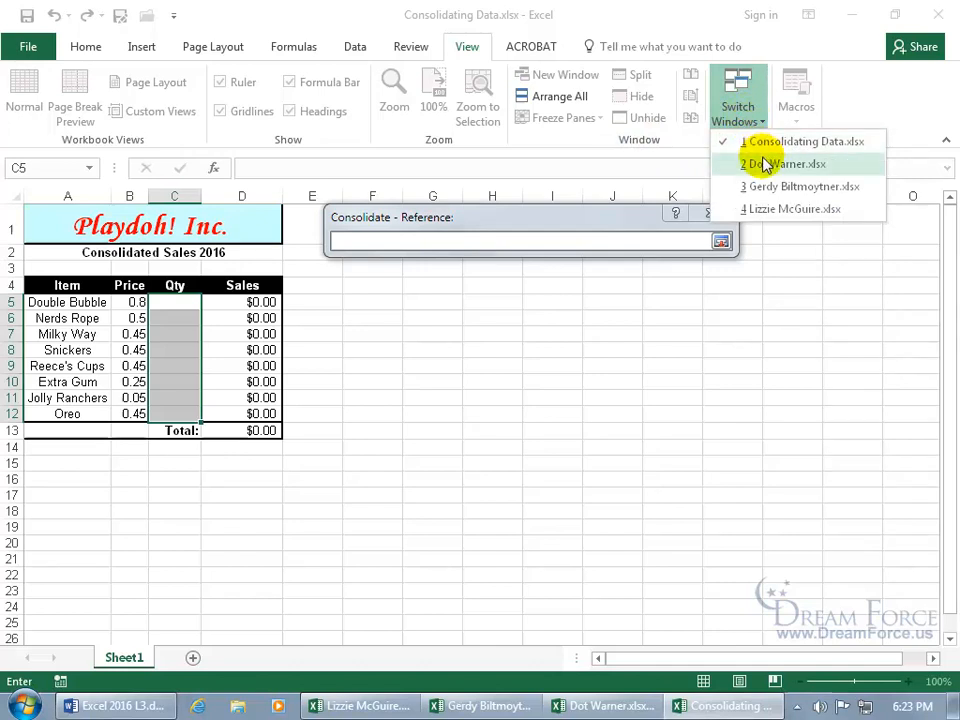
click(770, 209)
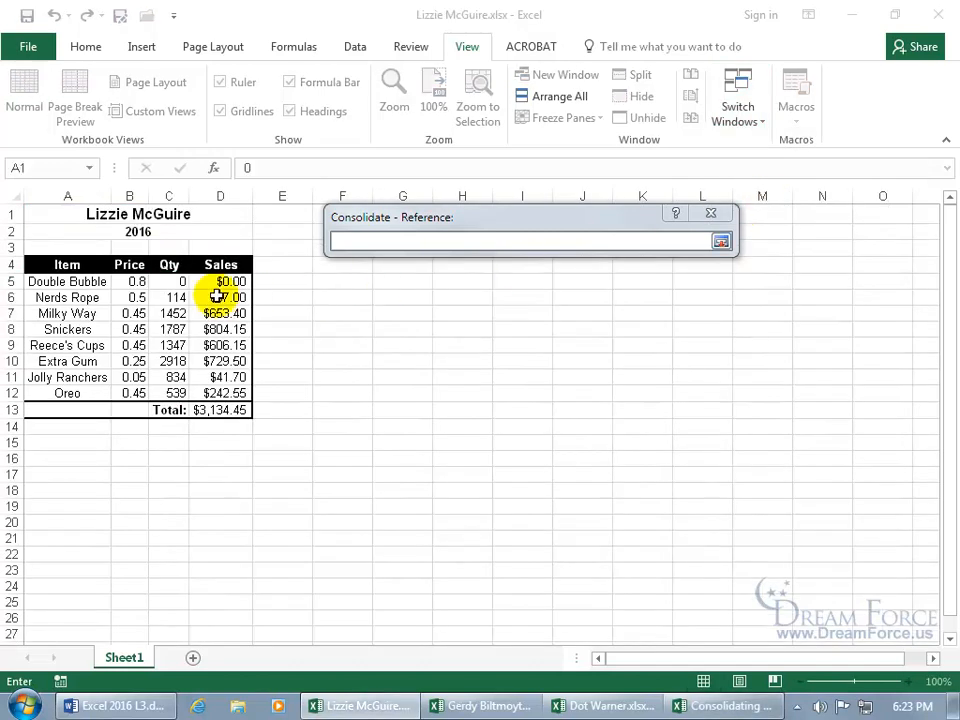
drag(169, 281, 169, 390)
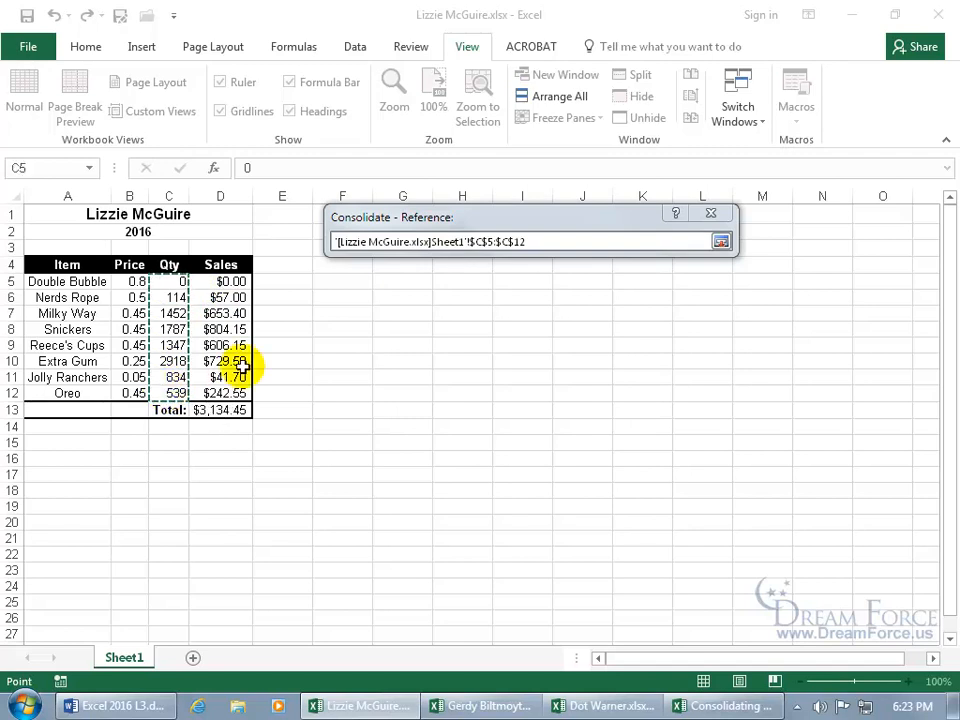
click(721, 241)
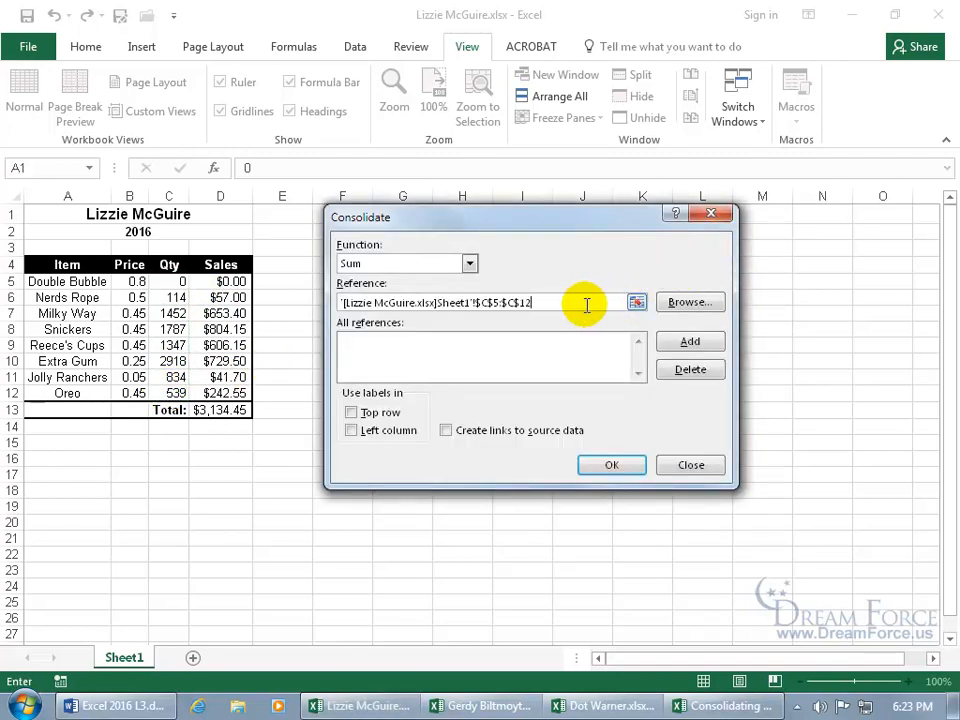
click(668, 343)
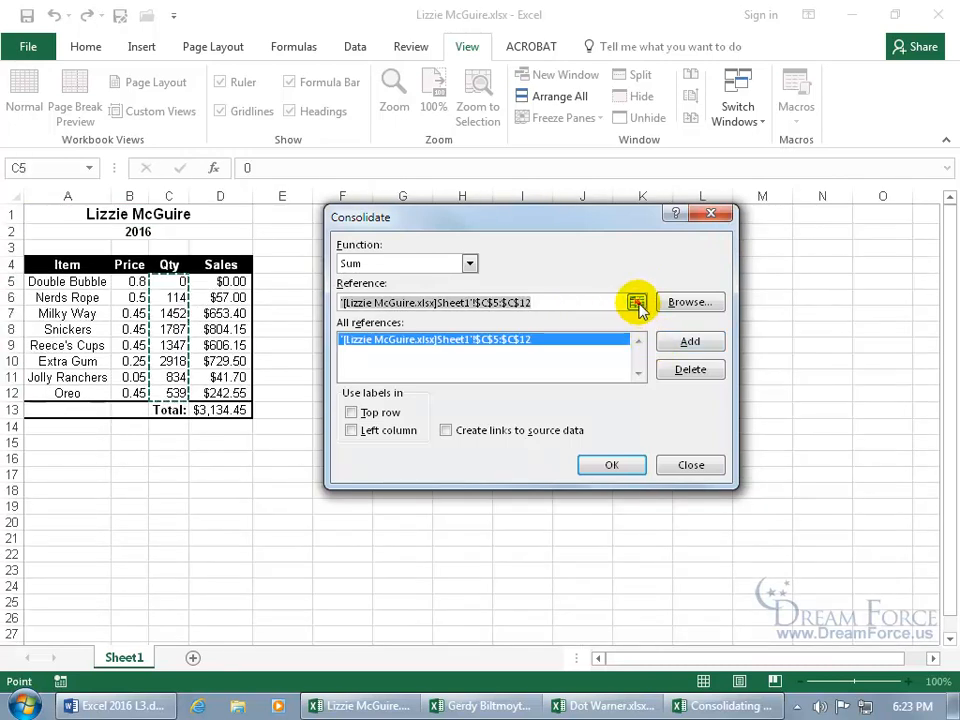
Add Sheet1 range C5:C12 from the second salesperson's workbook to the consolidation references
click(636, 302)
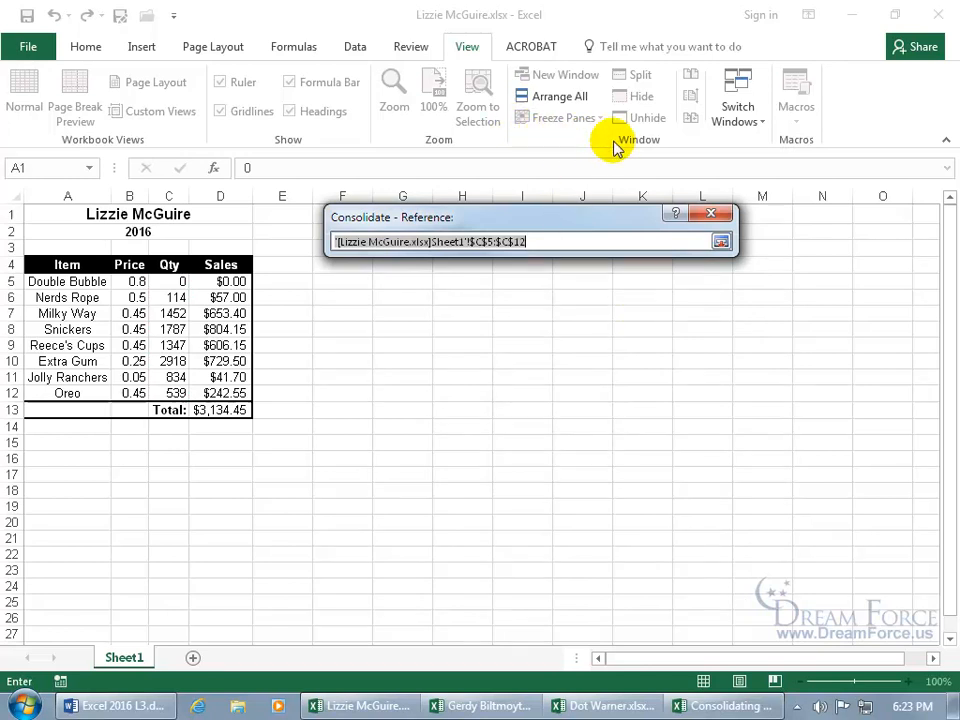
click(736, 114)
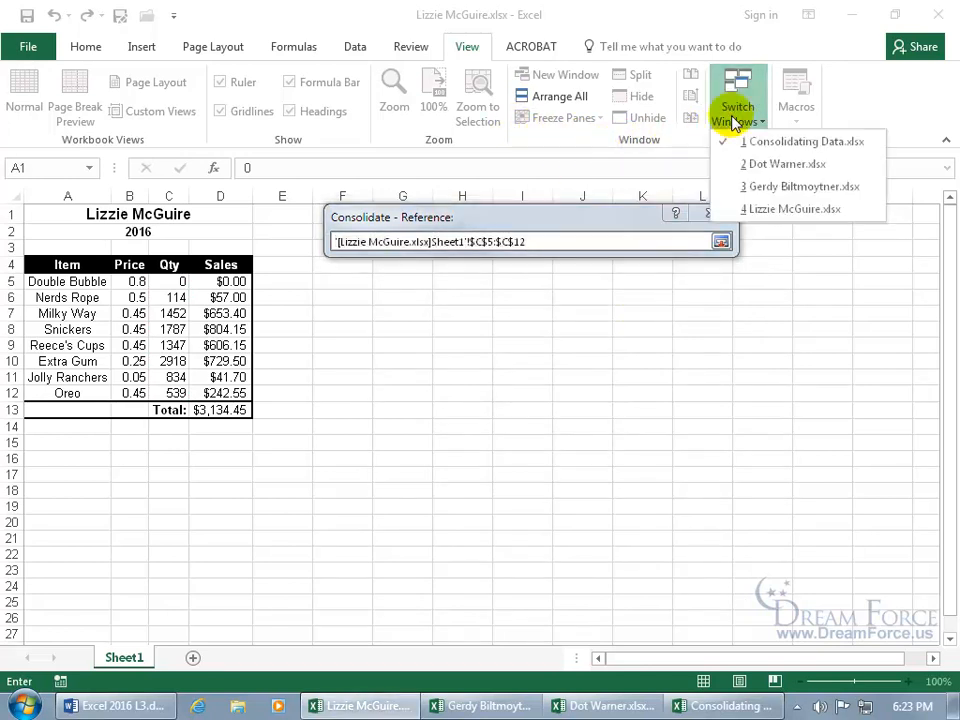
click(754, 186)
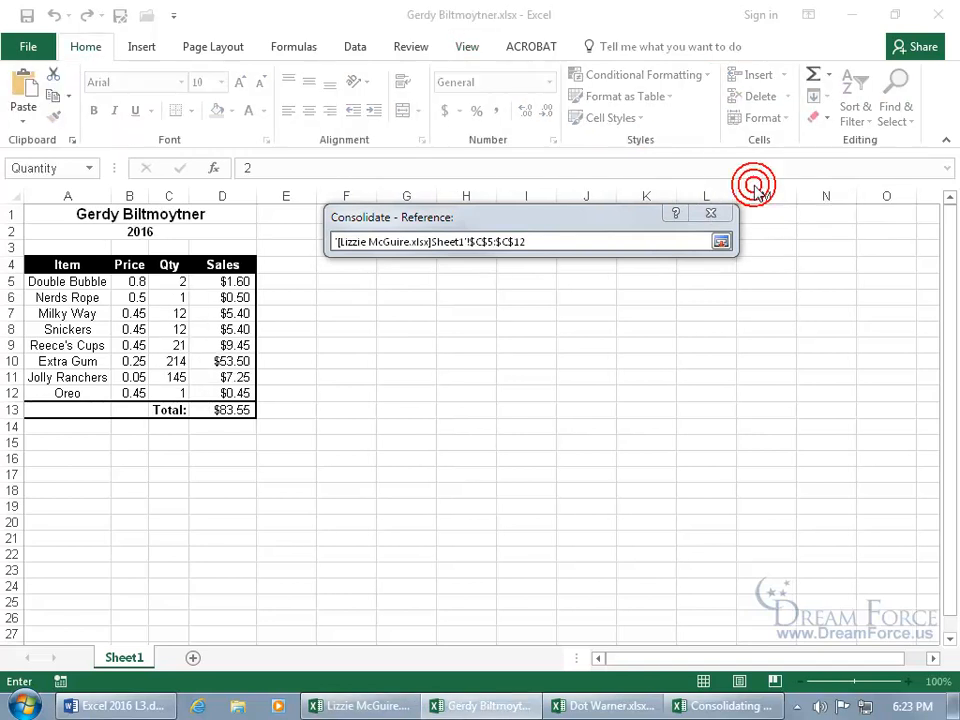
drag(175, 281, 175, 392)
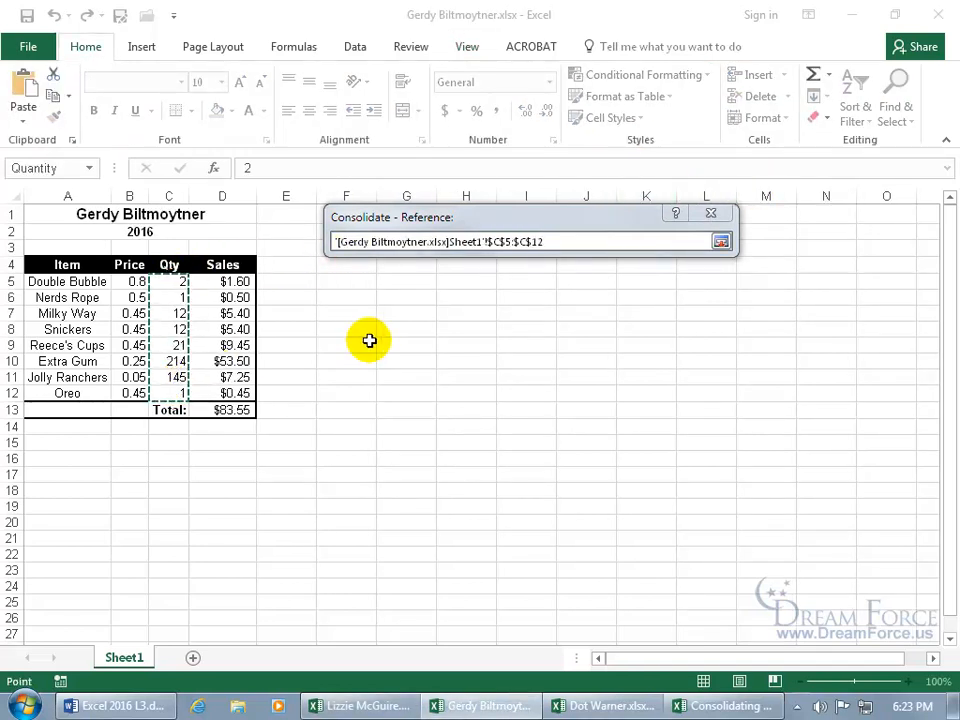
click(720, 242)
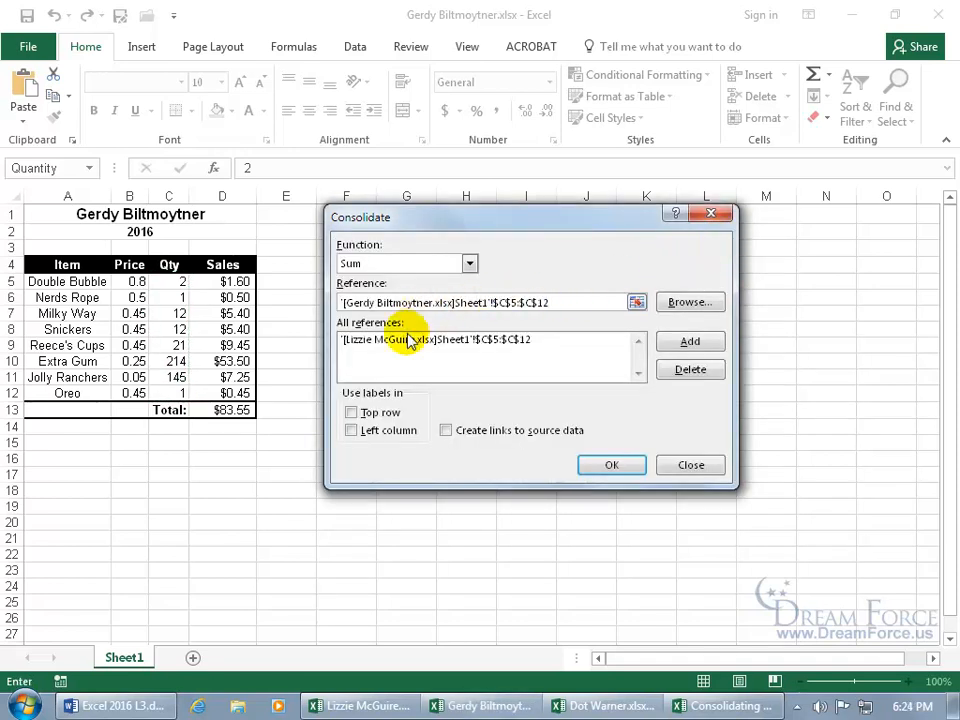
click(688, 342)
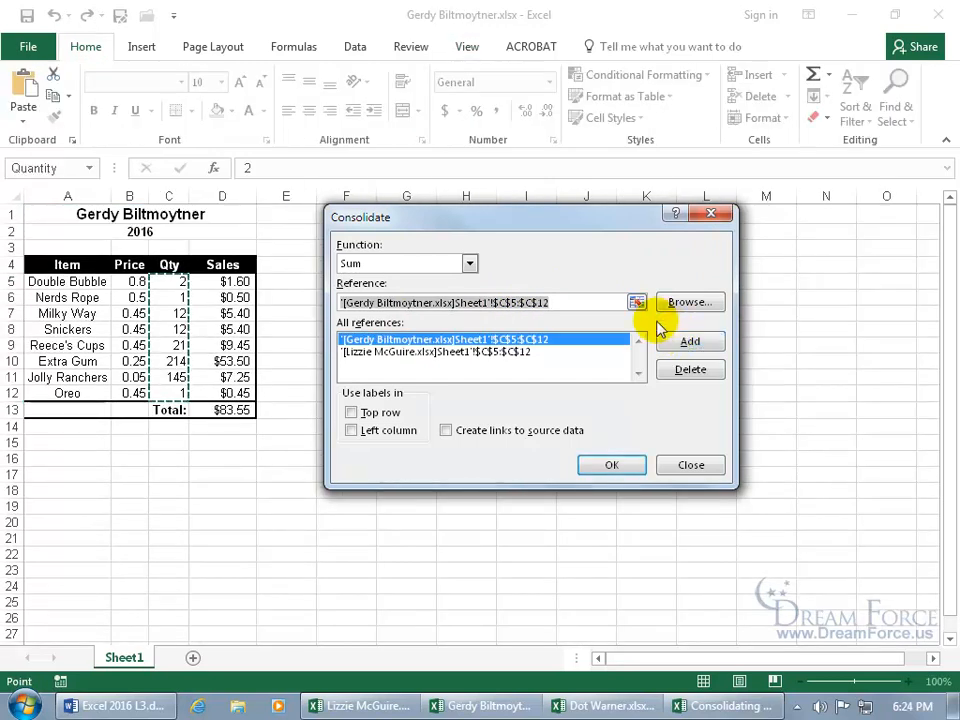
Clear the previous reference and add Sheet1 range C5:C12 from the third salesperson's workbook to the consolidation
click(636, 302)
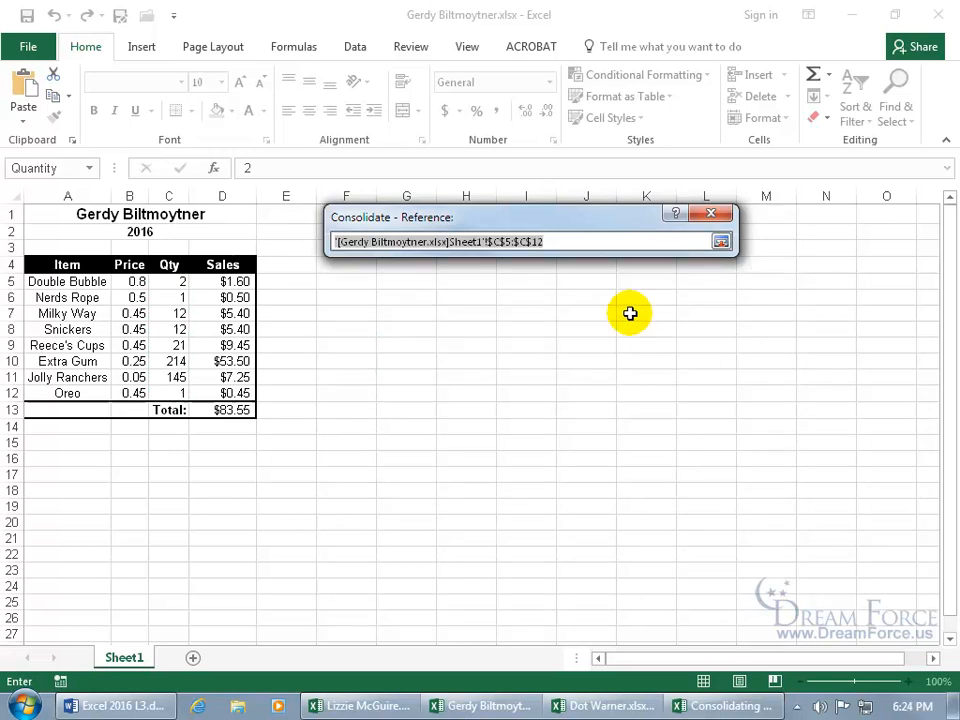
click(615, 707)
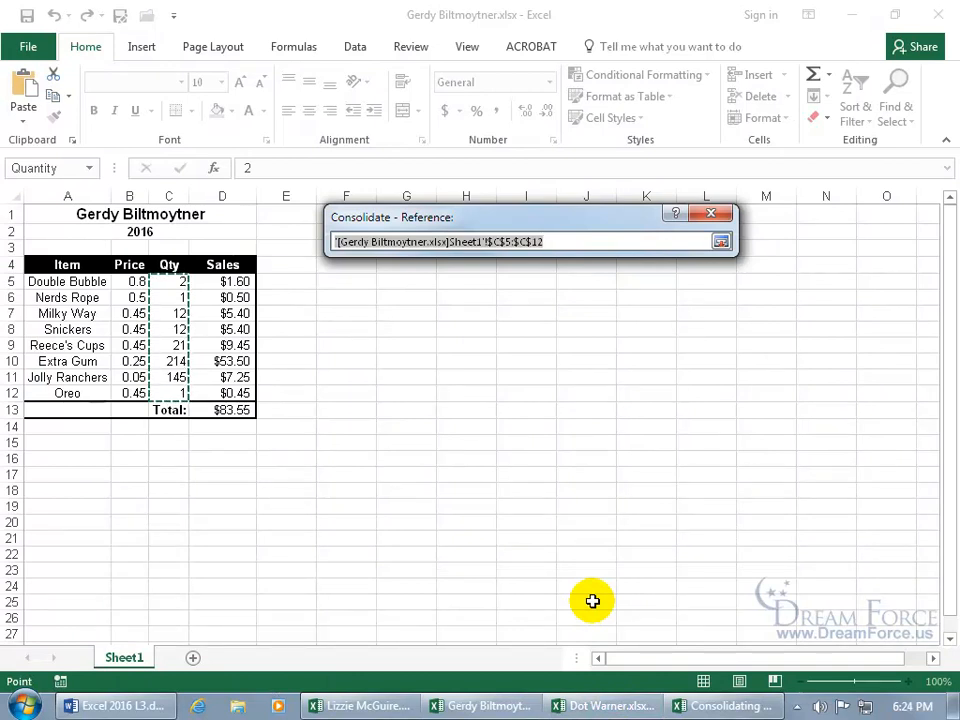
drag(561, 240, 319, 236)
key(BackSpace)
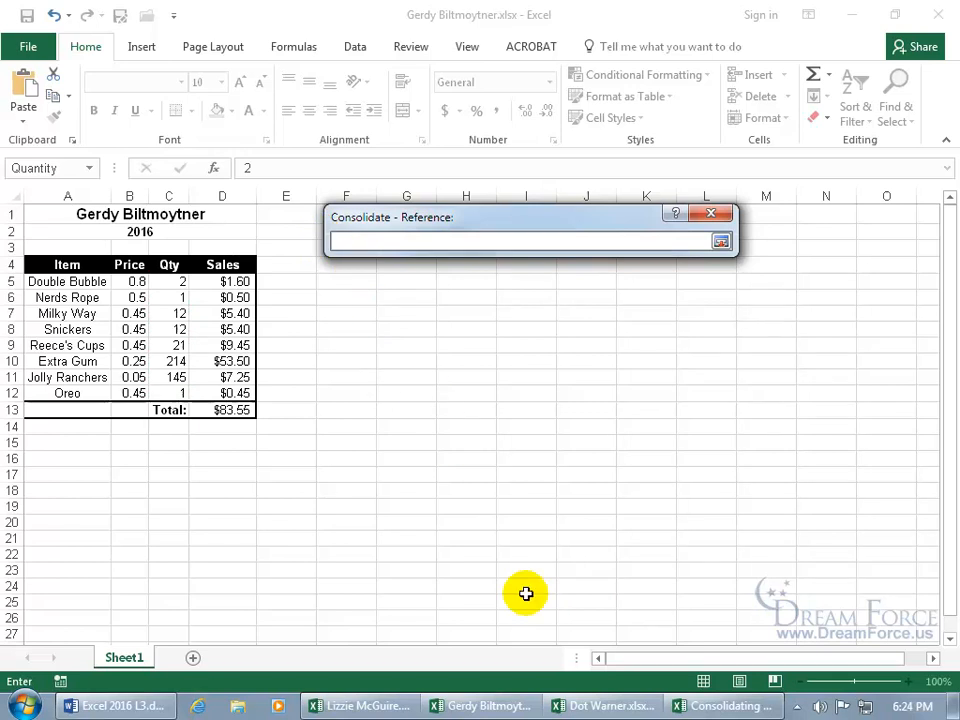
click(588, 707)
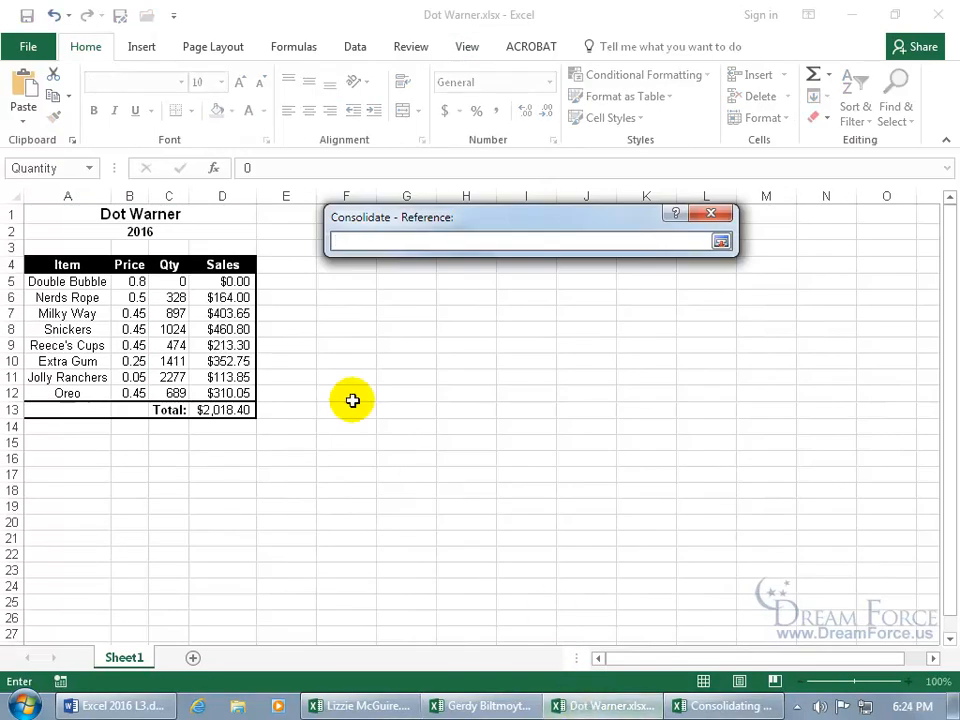
drag(175, 281, 176, 394)
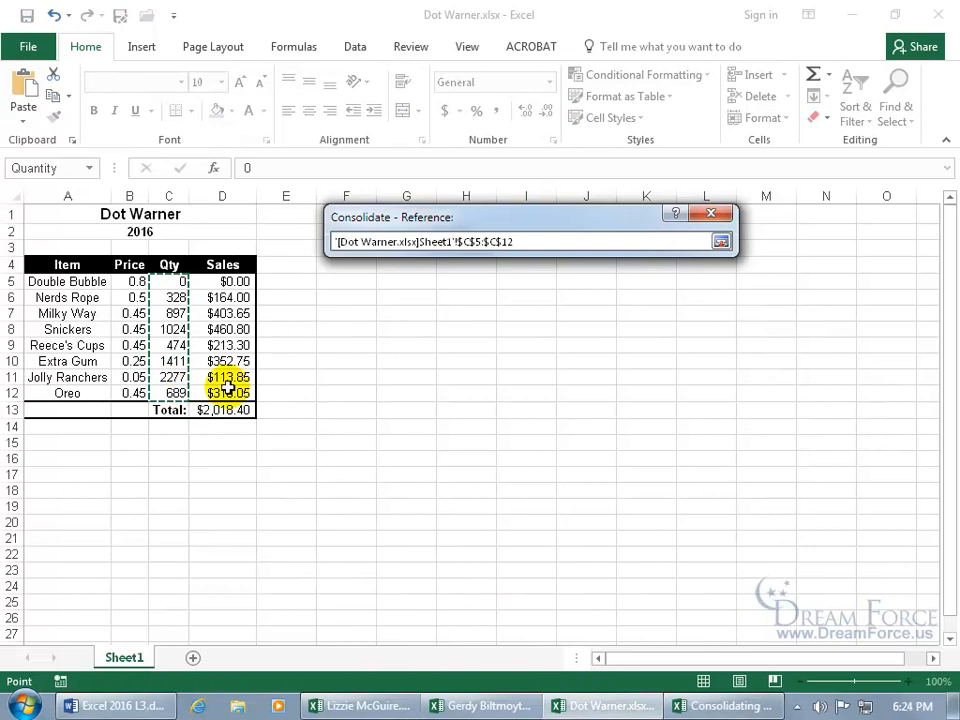
click(720, 241)
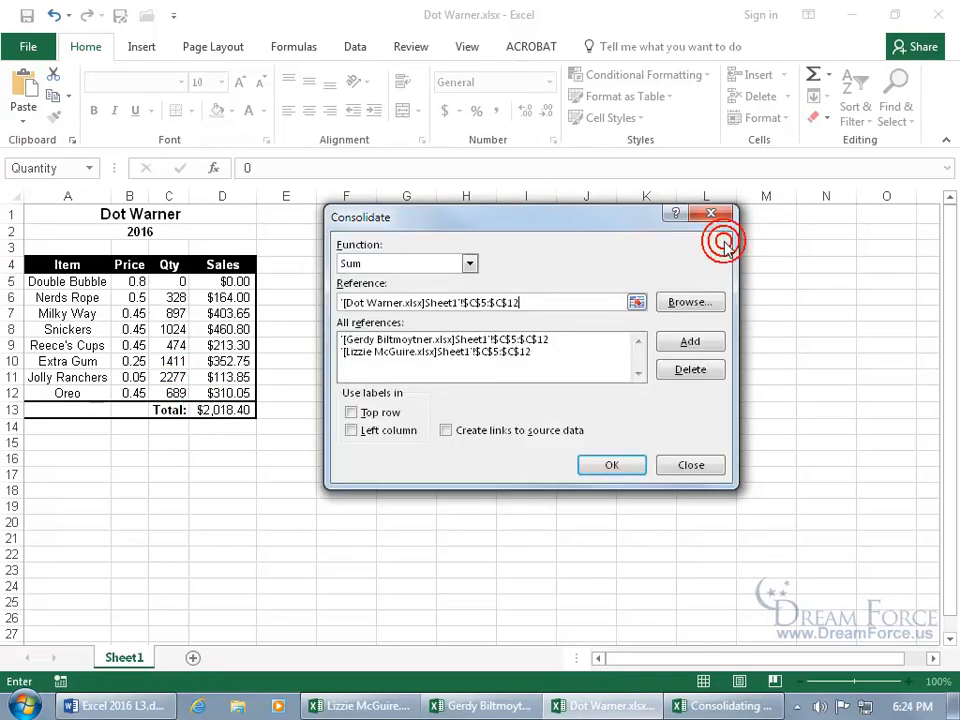
click(688, 341)
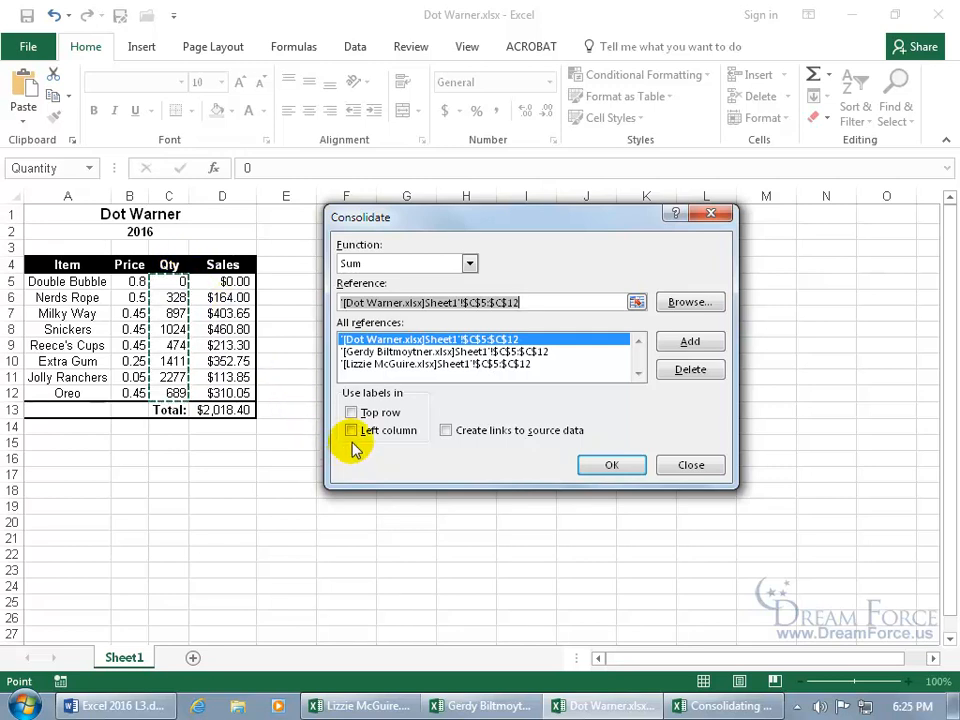
Enable links to source data, run the consolidation, and return to Consolidating Data.xlsx
click(447, 431)
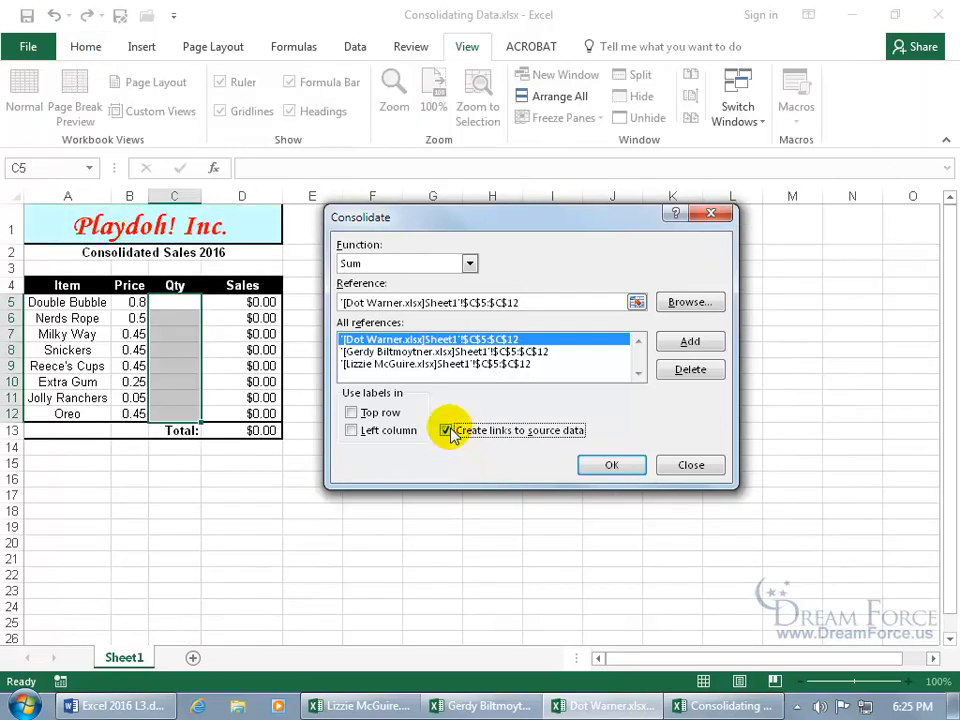
click(592, 464)
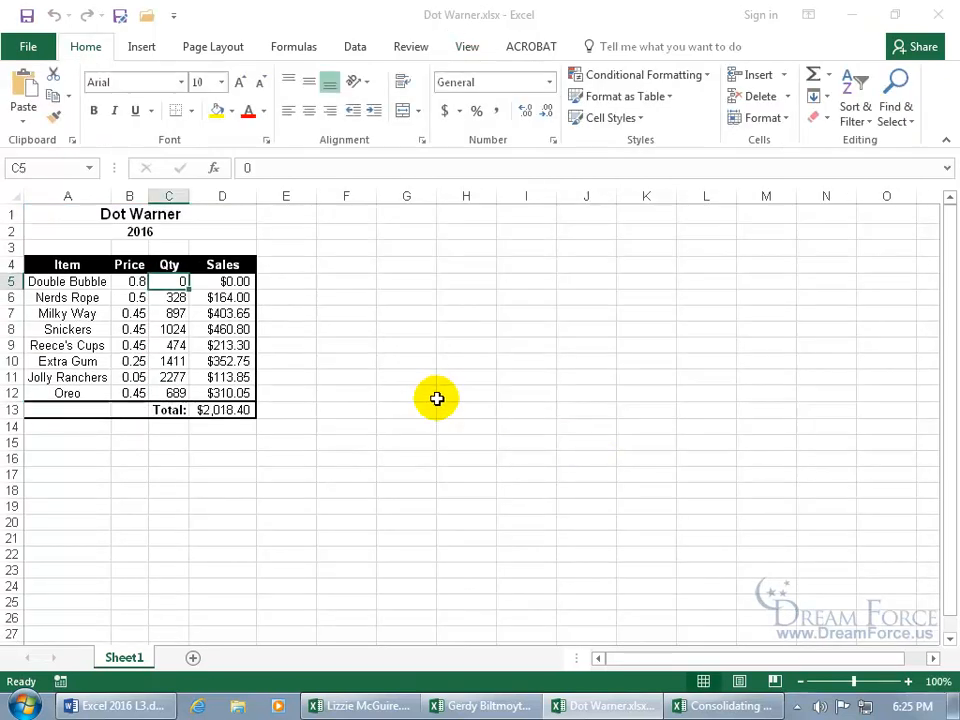
click(712, 705)
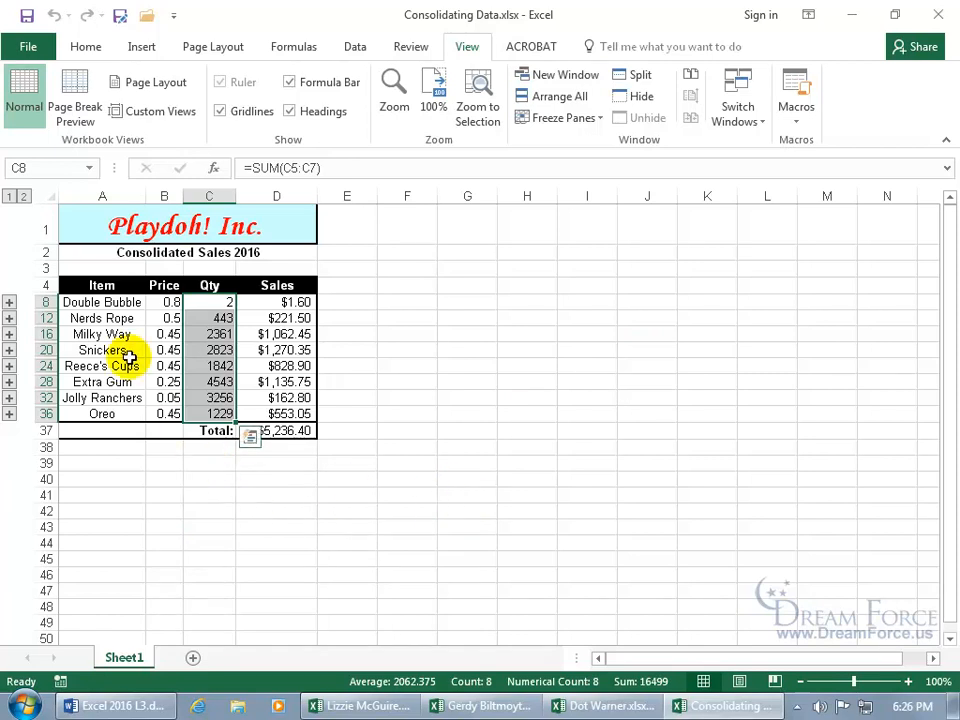
Expand the Double Bubble group and inspect the source link formulas in C5 and C6
click(9, 302)
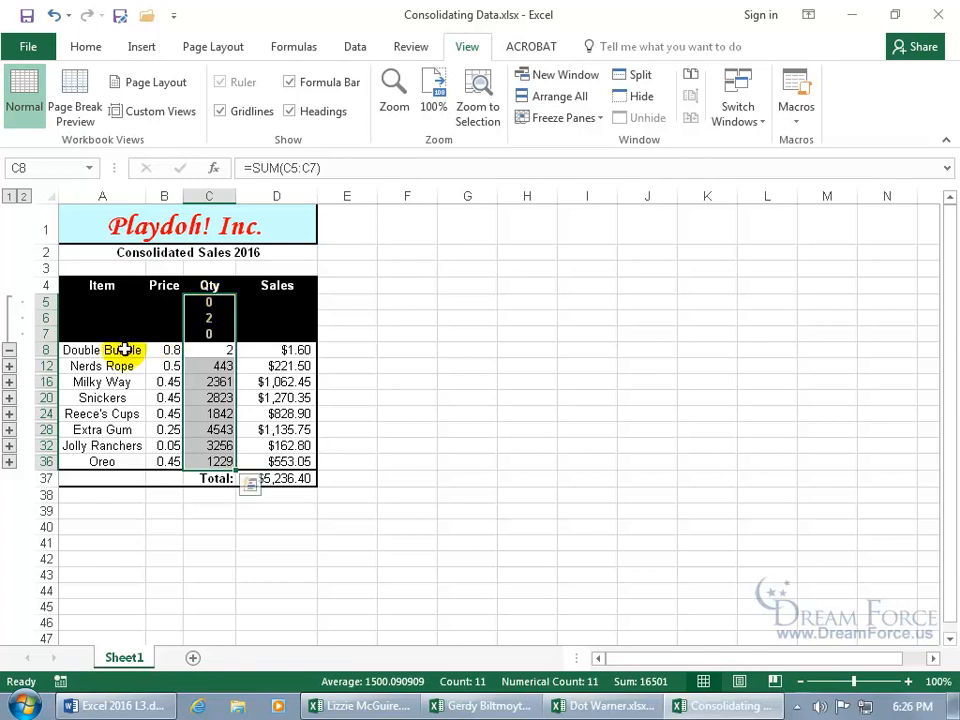
click(221, 301)
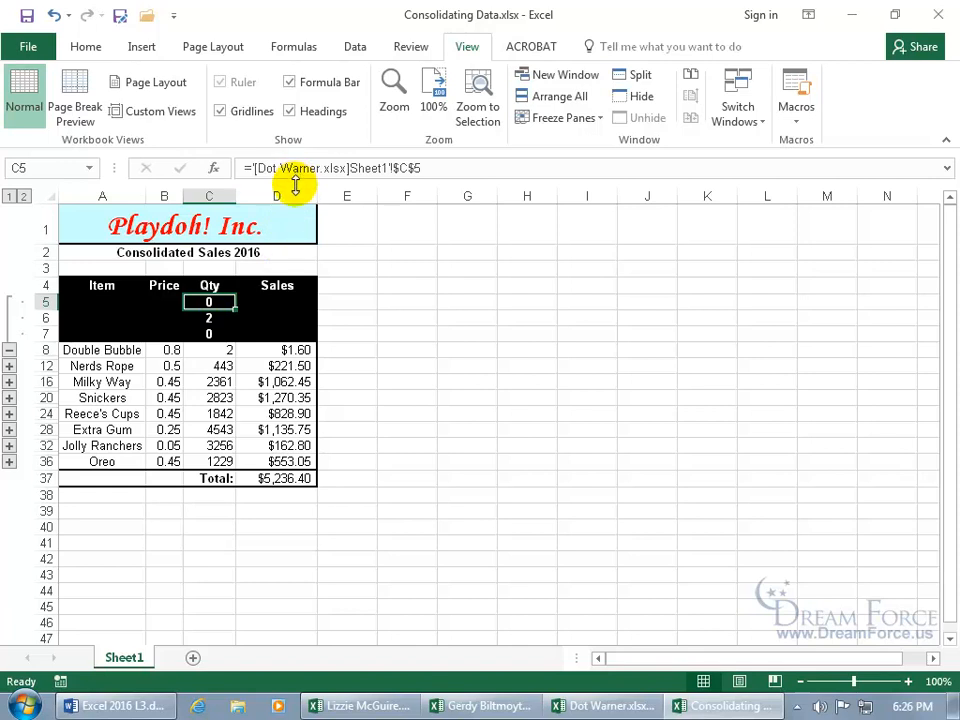
click(209, 318)
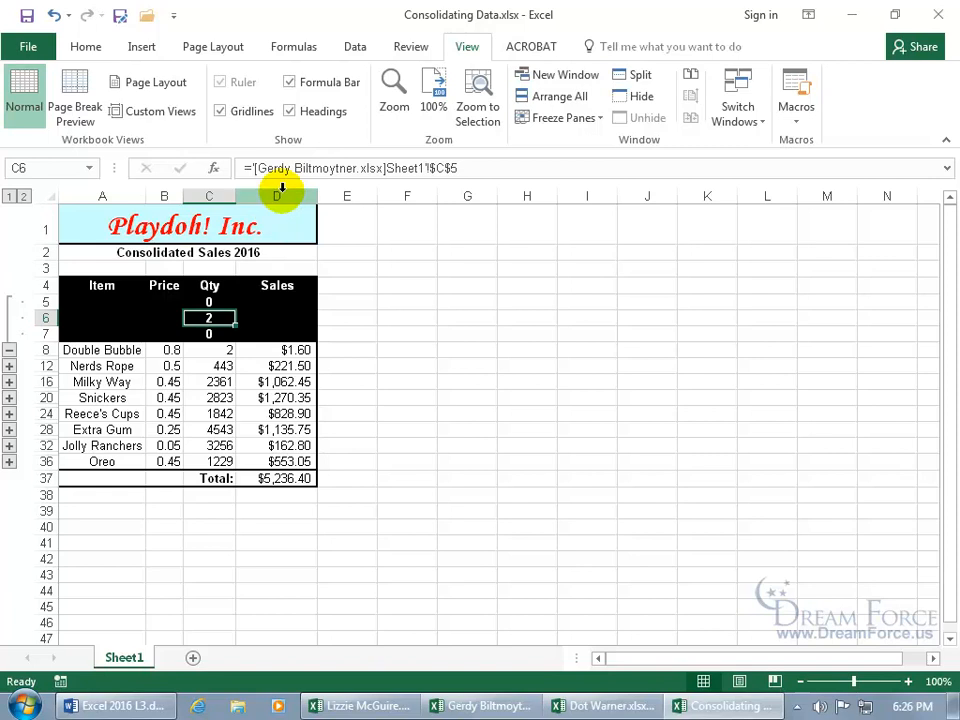
Inspect the source link formula in C7, and expand the Nerds Rope group to review its quantities in C9:C11
click(210, 334)
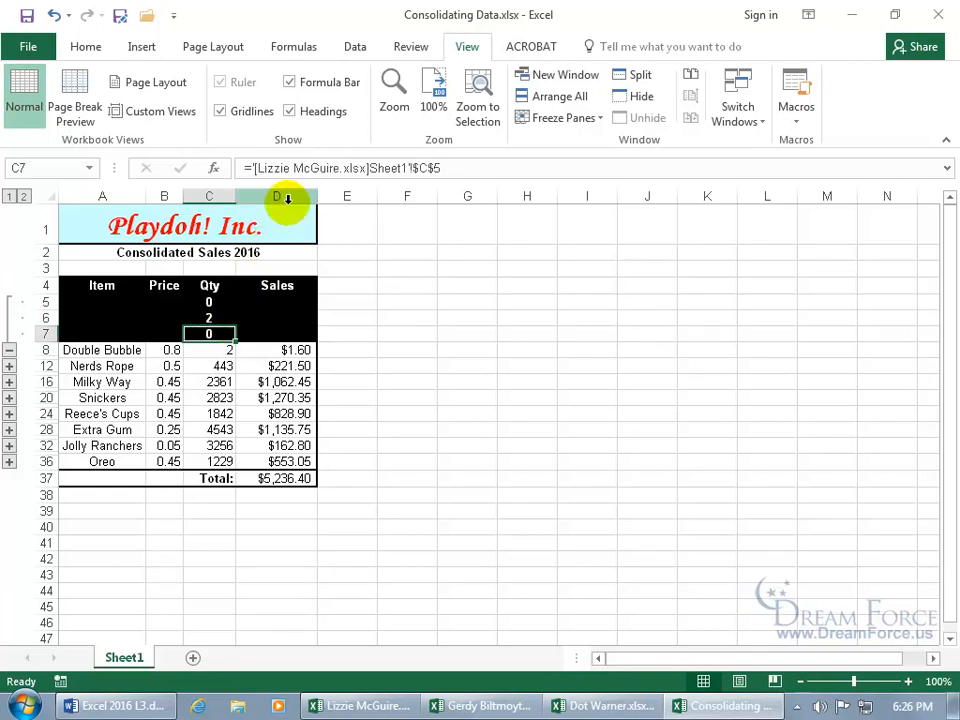
click(9, 367)
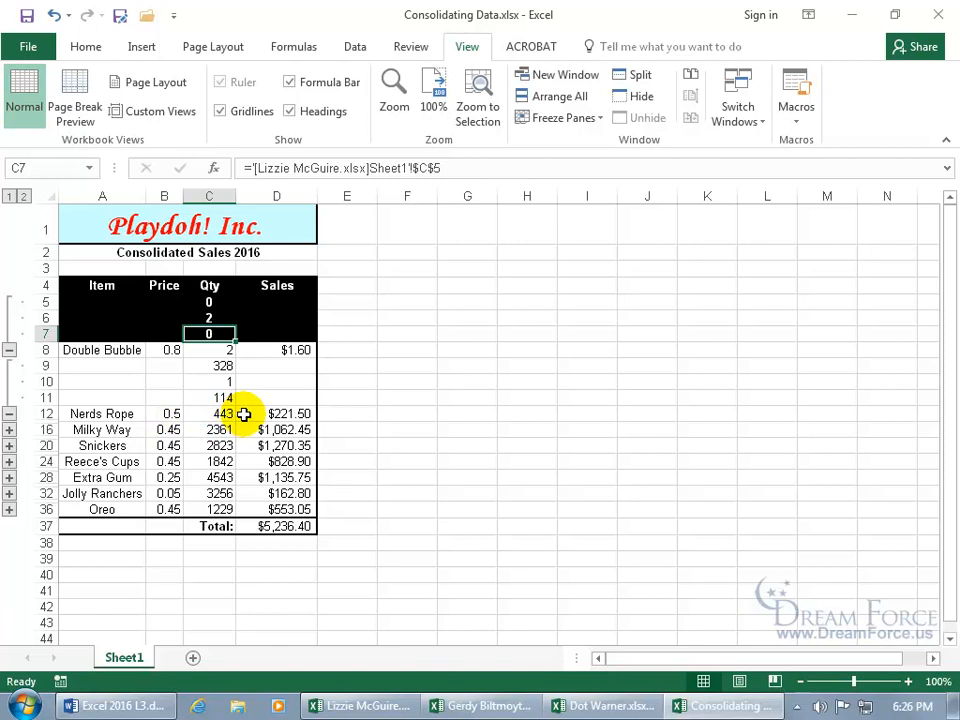
drag(222, 365, 221, 388)
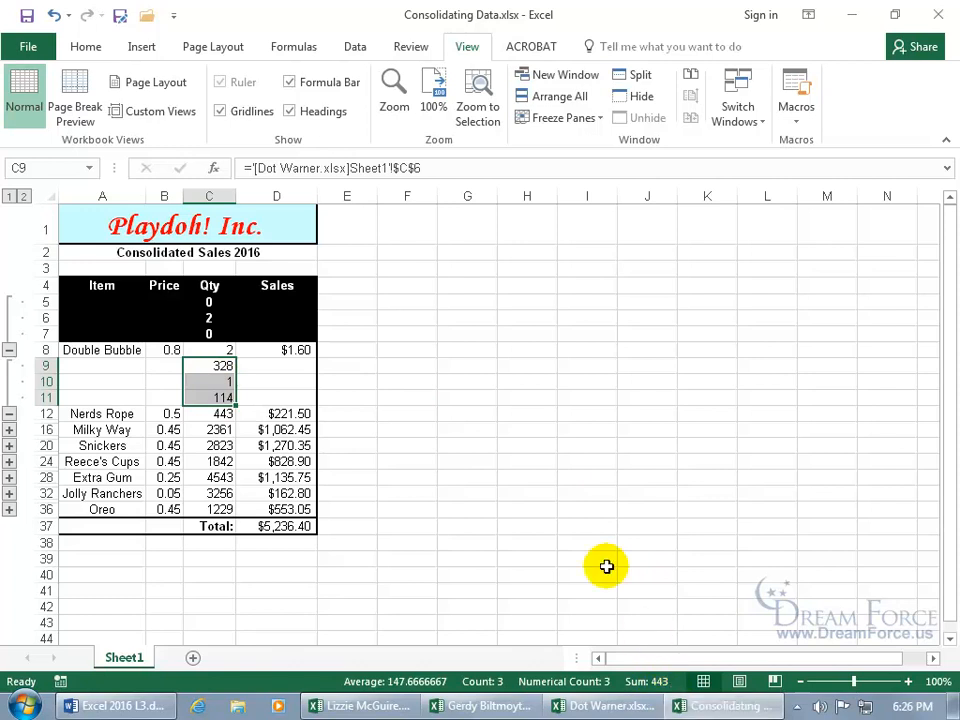
Collapse the whole outline to the item totals, and expand every group to show all source quantities
click(9, 197)
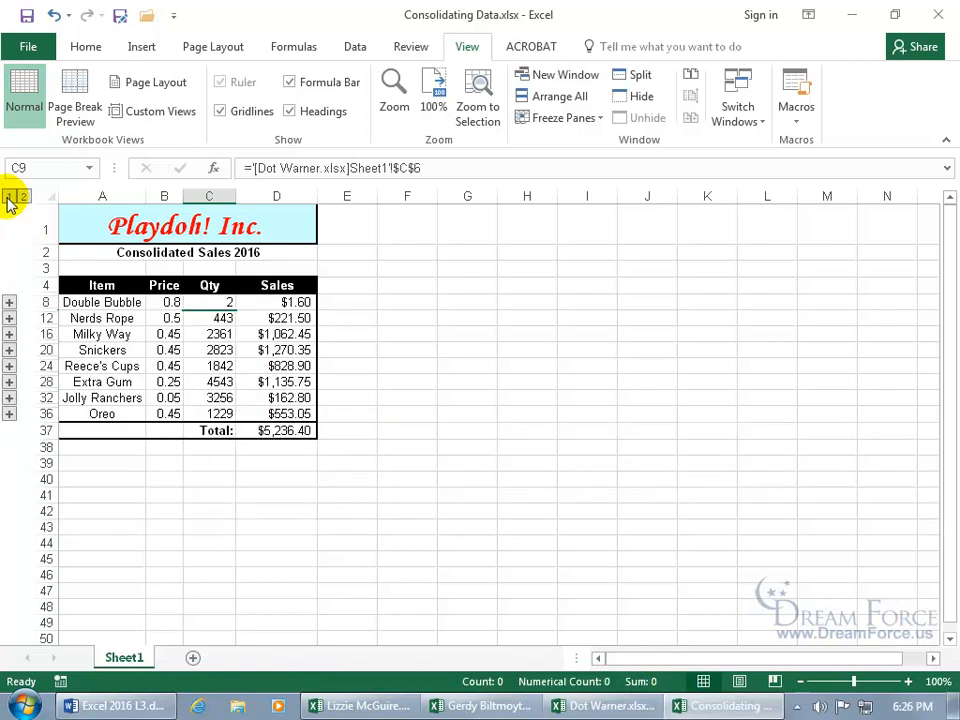
click(24, 198)
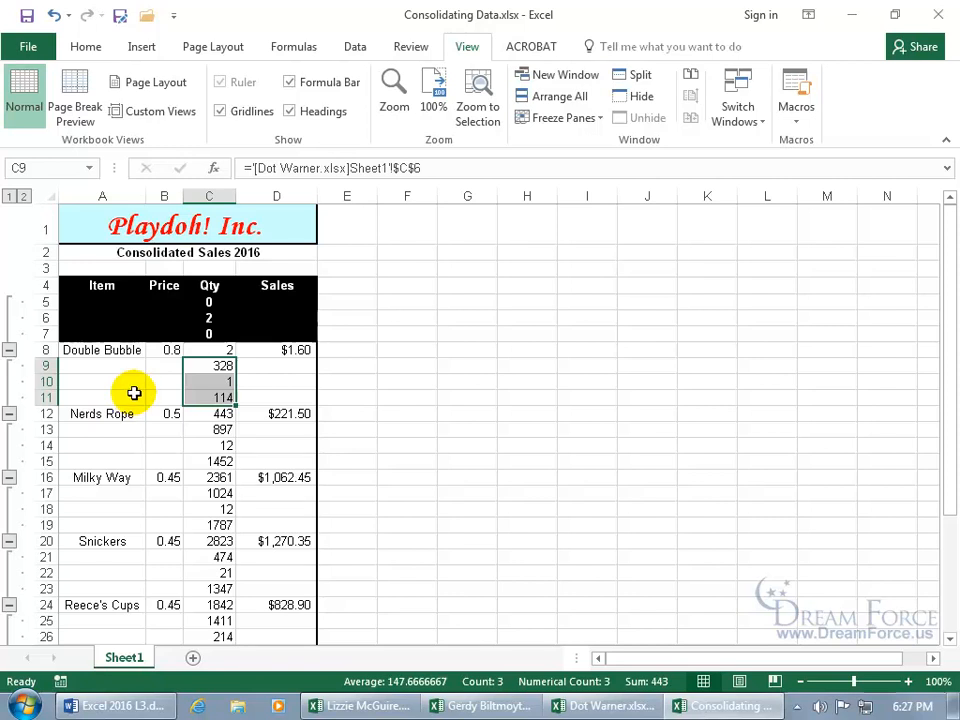
Set the Double Bubble quantity to 20 in the source workbook linked from C5, and return to Consolidating Data.xlsx
click(211, 302)
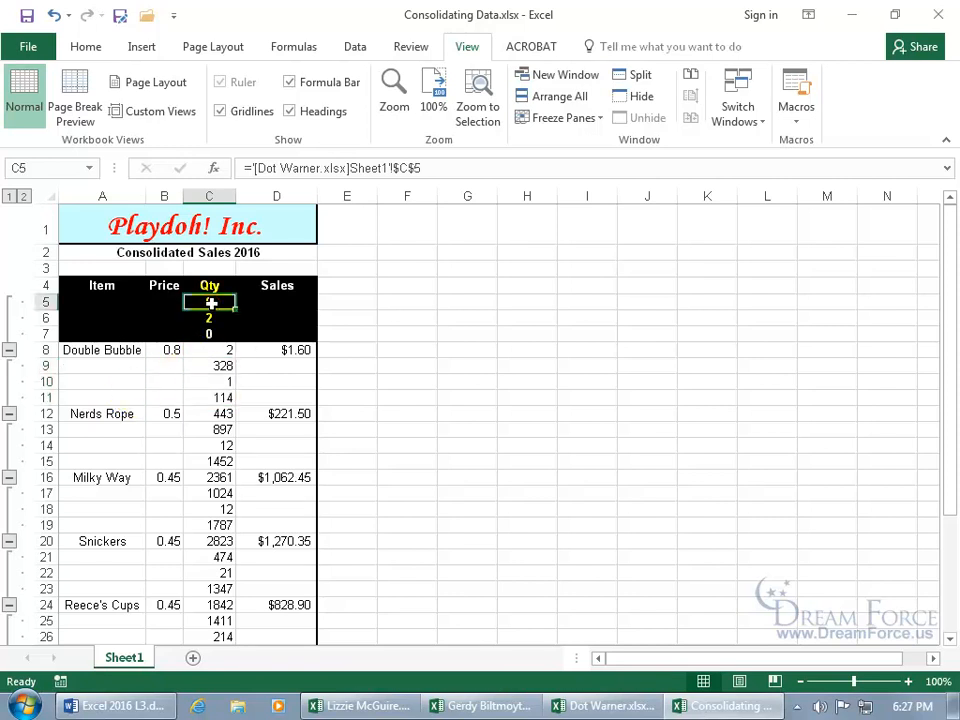
click(560, 705)
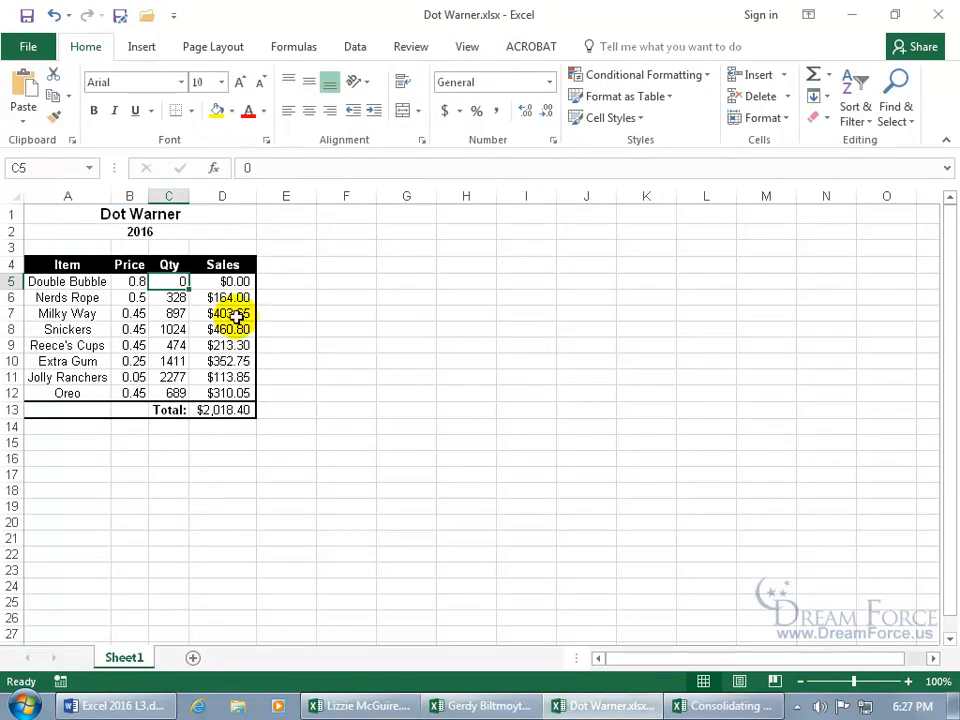
text(20)
key(Return)
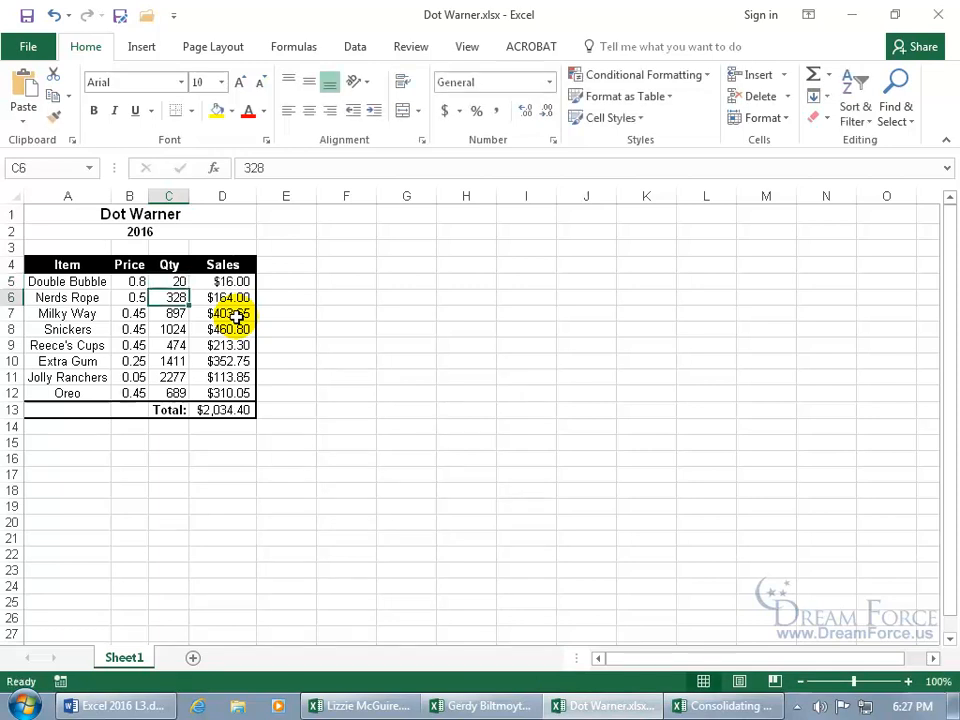
click(705, 704)
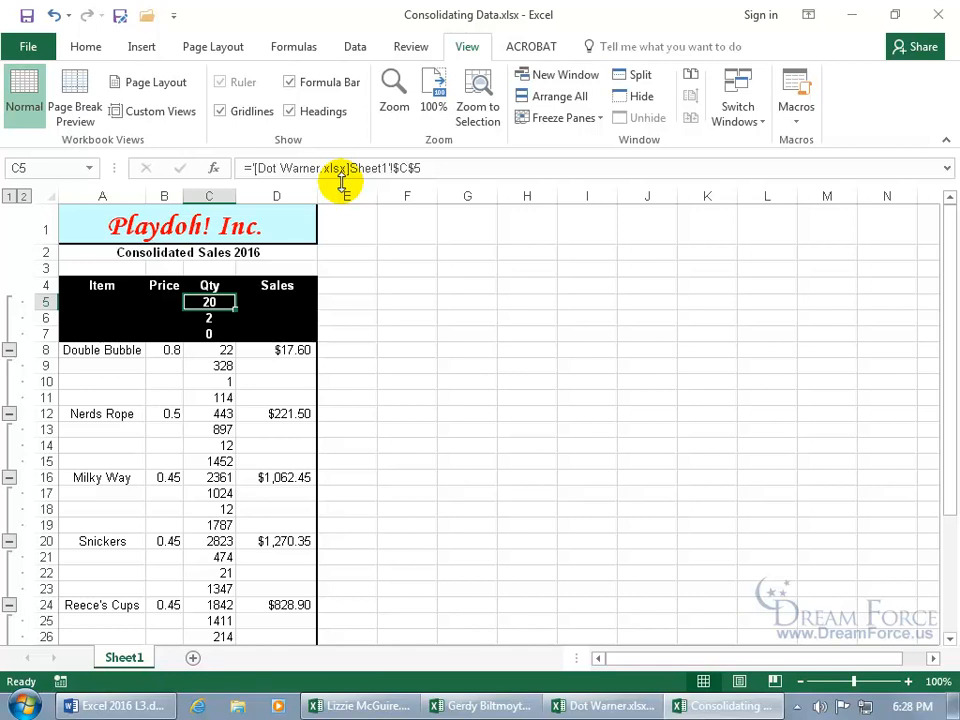
Open the Edit Links dialog for the consolidated workbook's source files
click(360, 52)
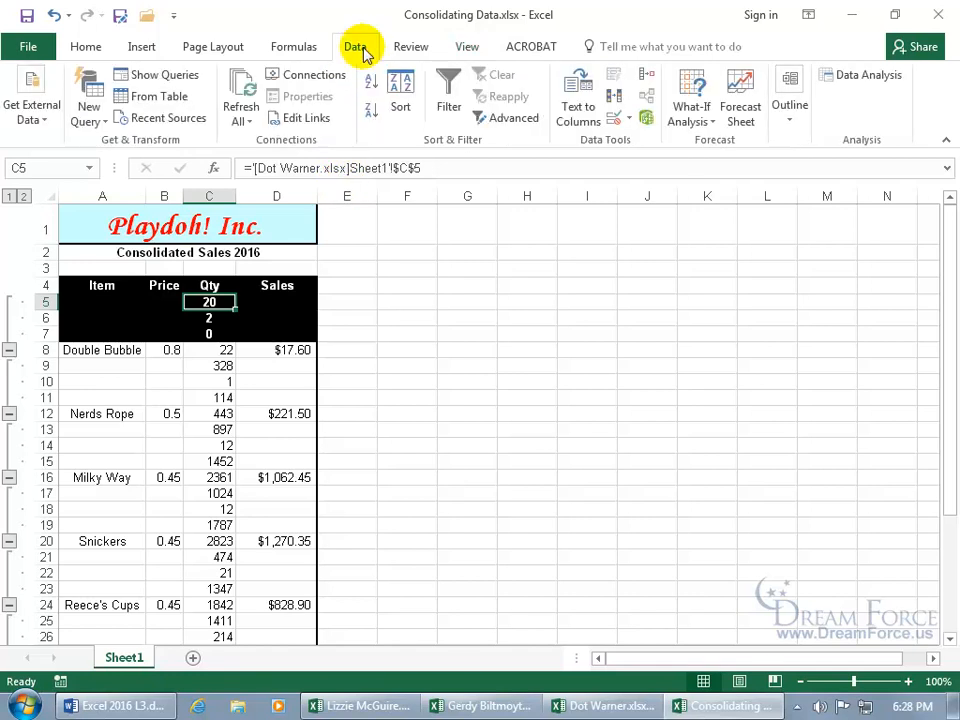
click(307, 119)
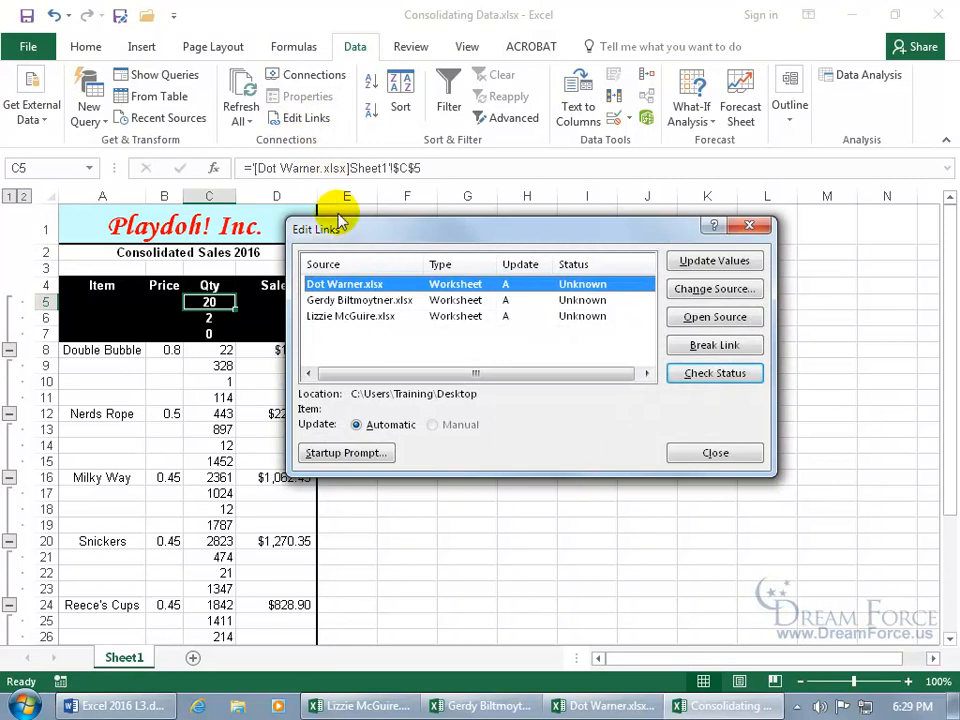